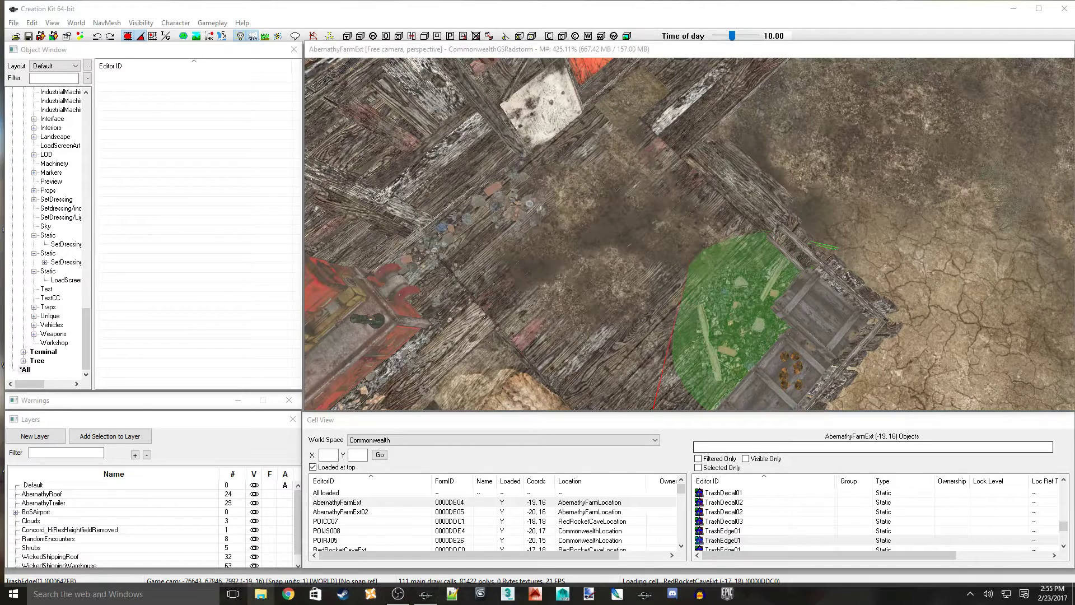
# Look through the PreCombined folder under Meshes and the Vis folder in Fallout 4's Data directory in File Explorer
pyautogui.click(260, 593)
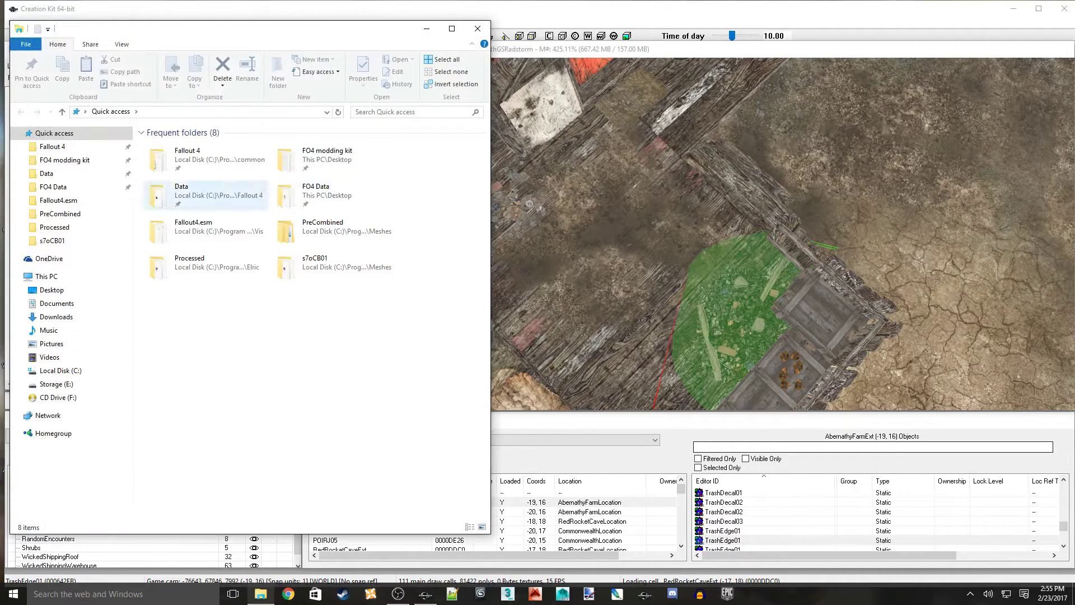
pyautogui.click(46, 173)
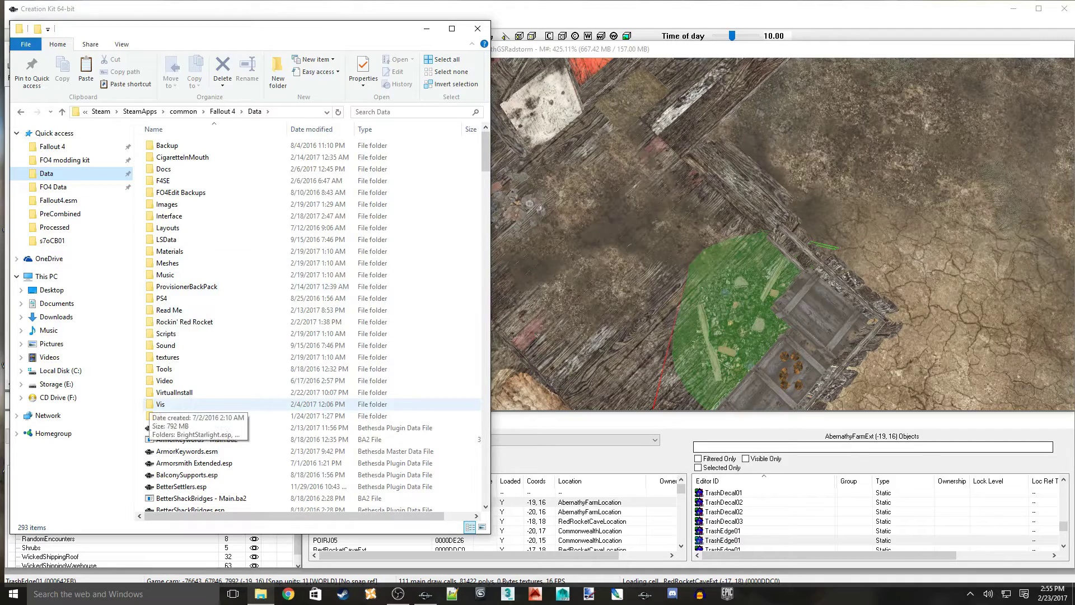
pyautogui.doubleClick(167, 262)
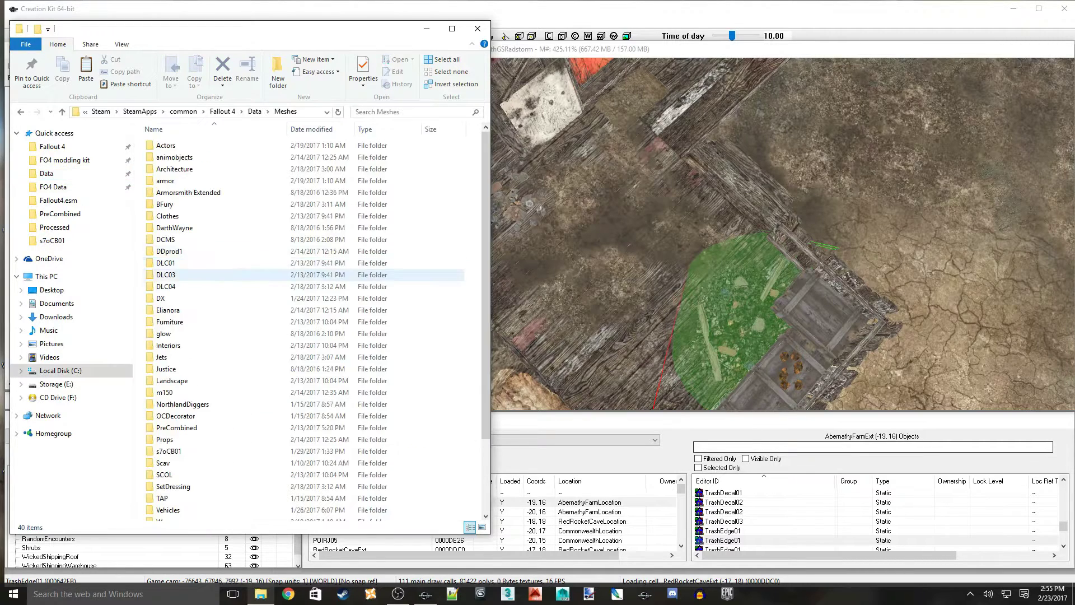
pyautogui.doubleClick(176, 427)
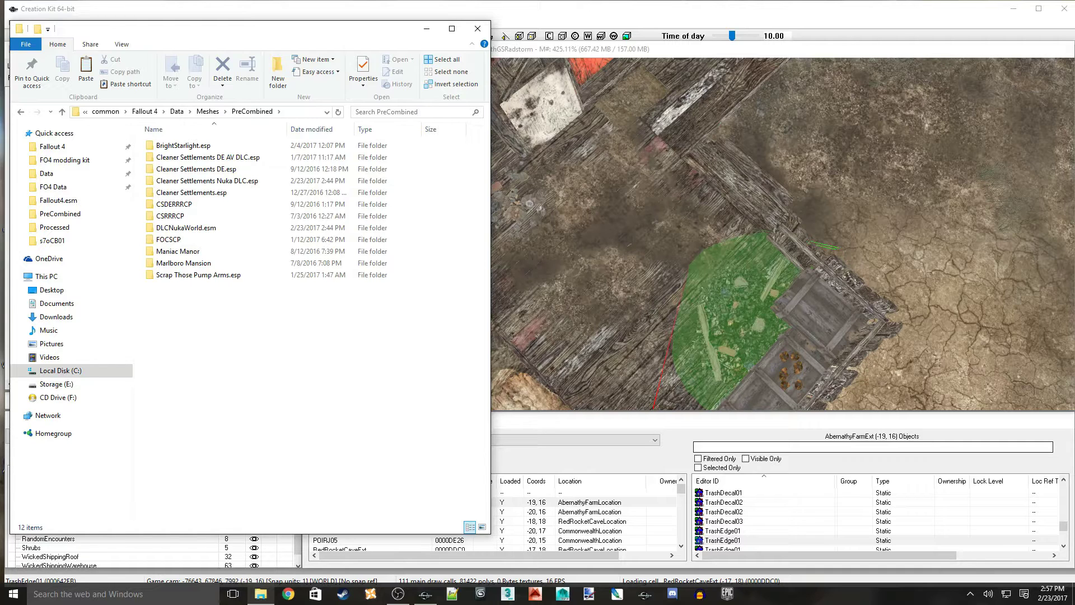
pyautogui.click(61, 112)
pyautogui.click(62, 111)
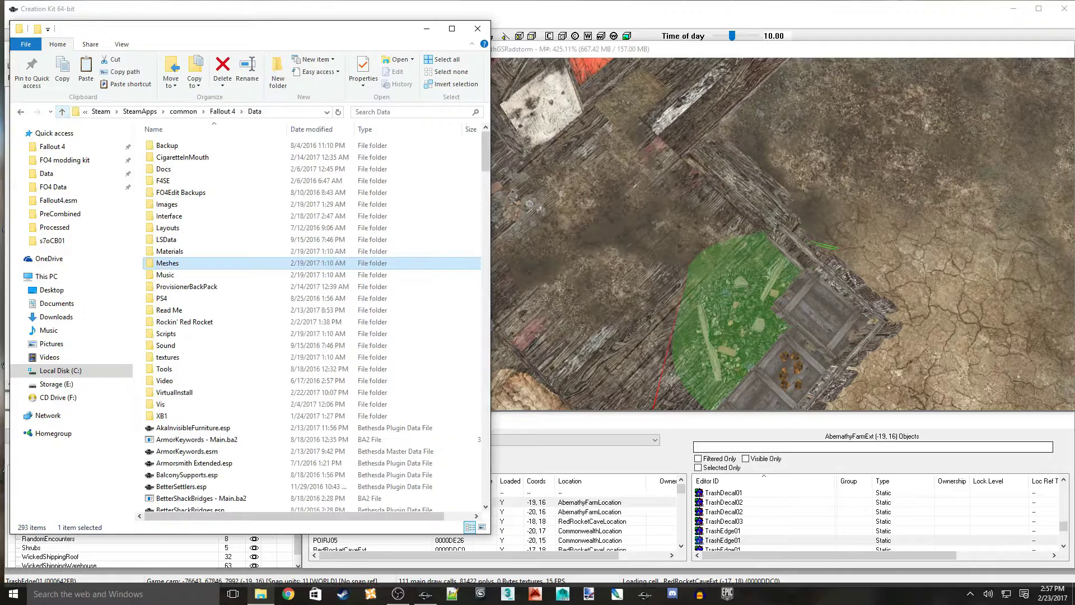
pyautogui.doubleClick(160, 404)
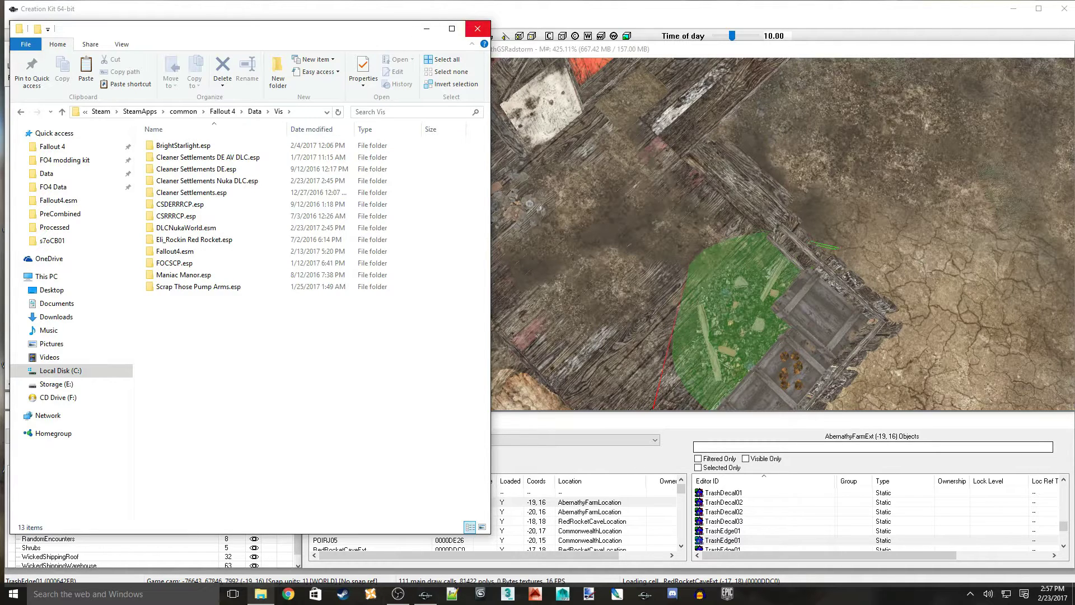
pyautogui.click(477, 28)
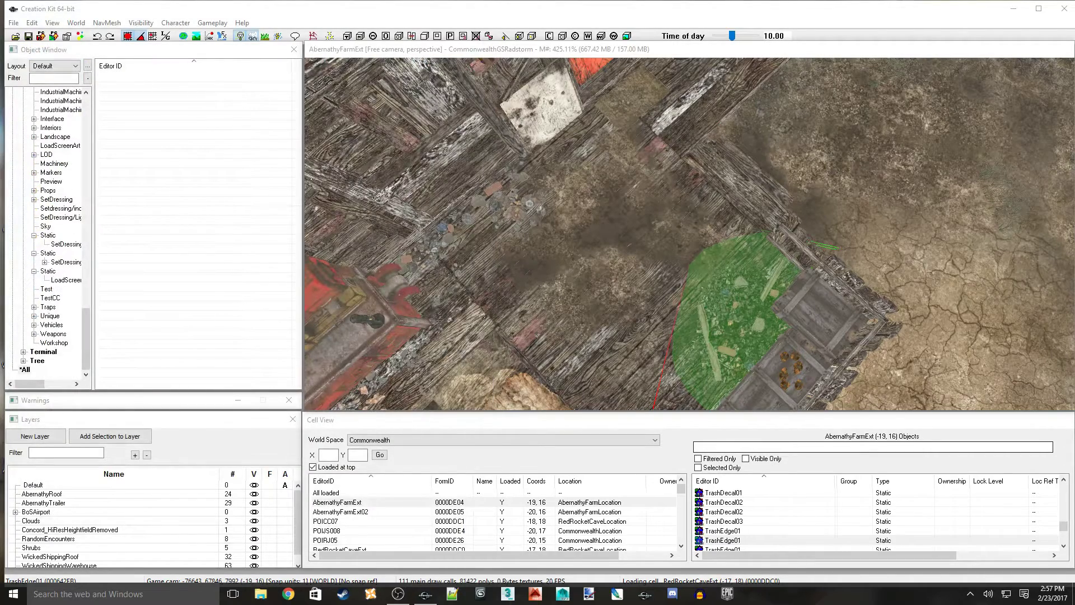
# Edit the TrashEdge01 reference beside the wooden crates so that it is Initially Disabled, and accept its settings
pyautogui.scroll(-10, 689, 234)
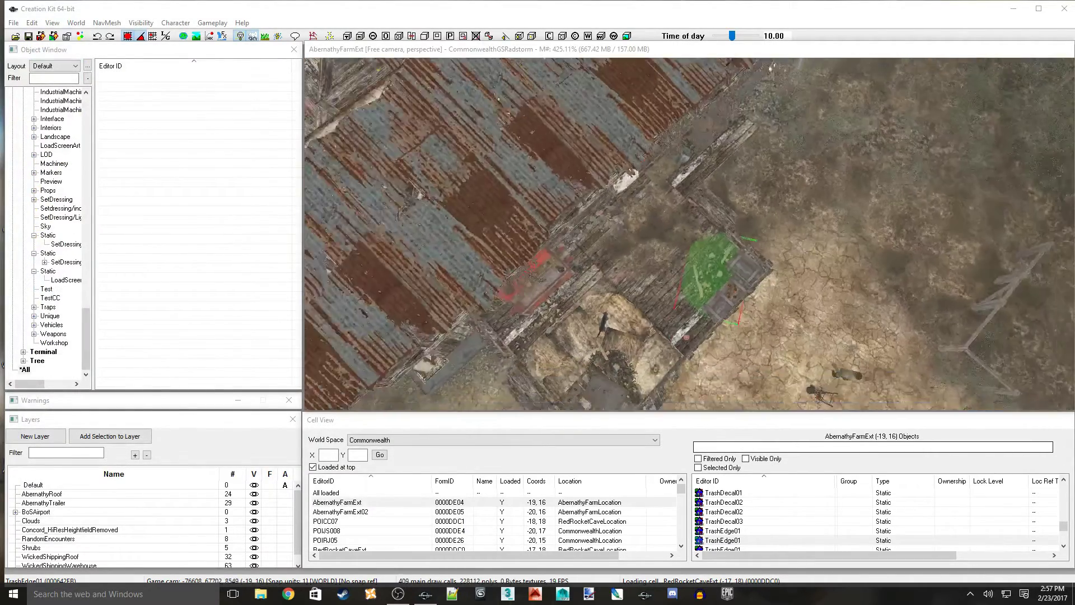
pyautogui.scroll(-2, 689, 234)
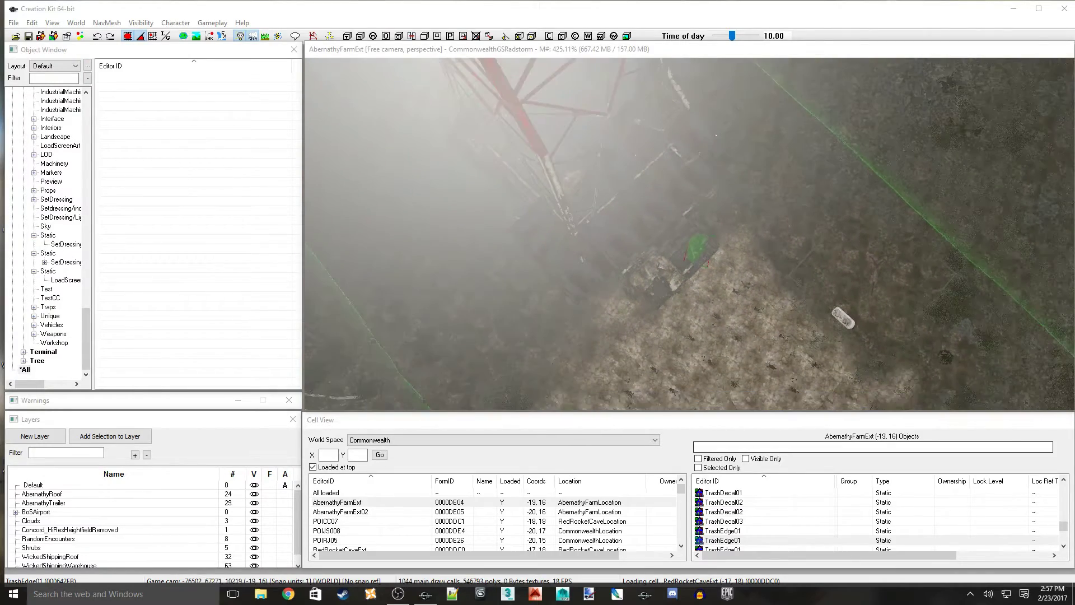
pyautogui.scroll(10, 623, 138)
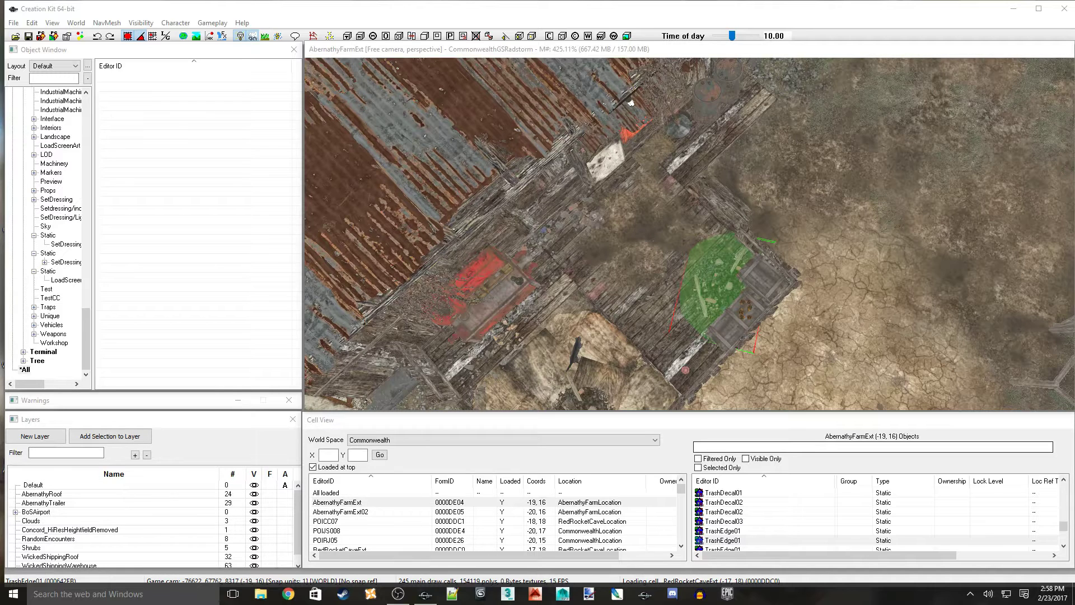
pyautogui.rightClick(715, 287)
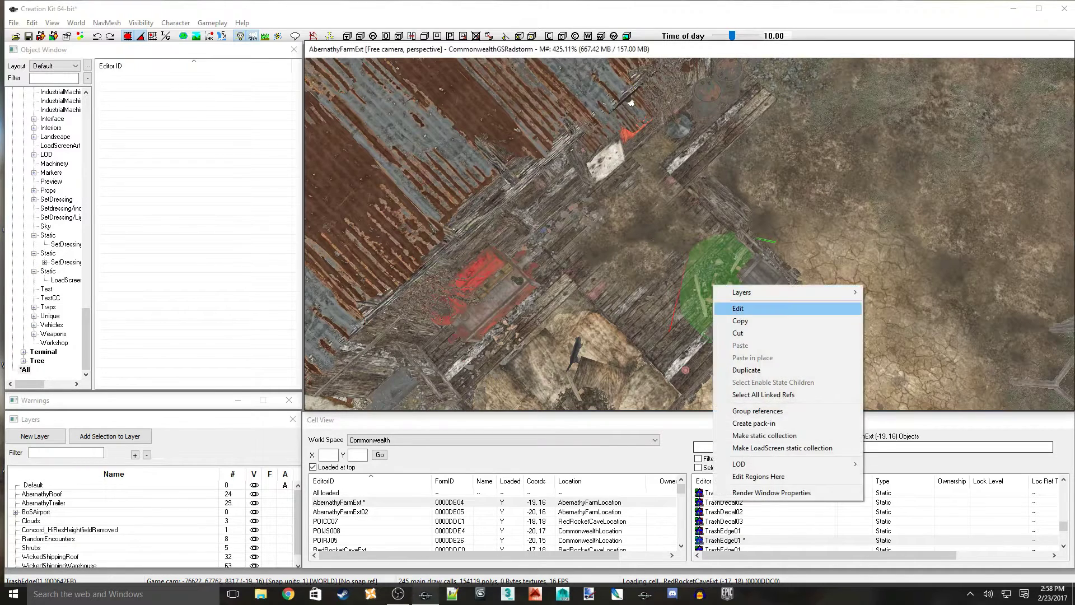
pyautogui.click(738, 309)
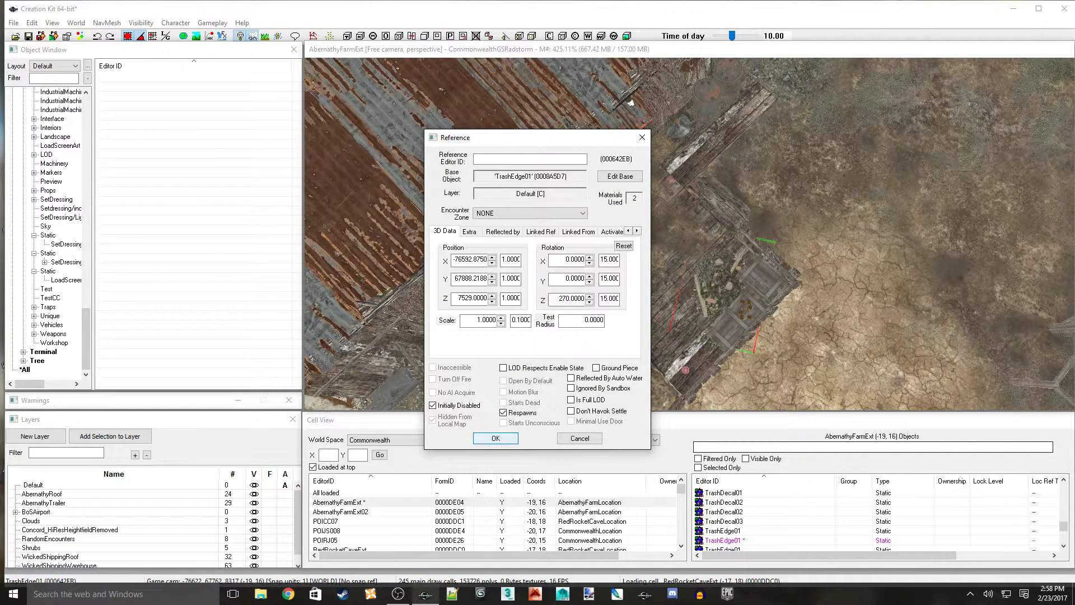
pyautogui.press('Return')
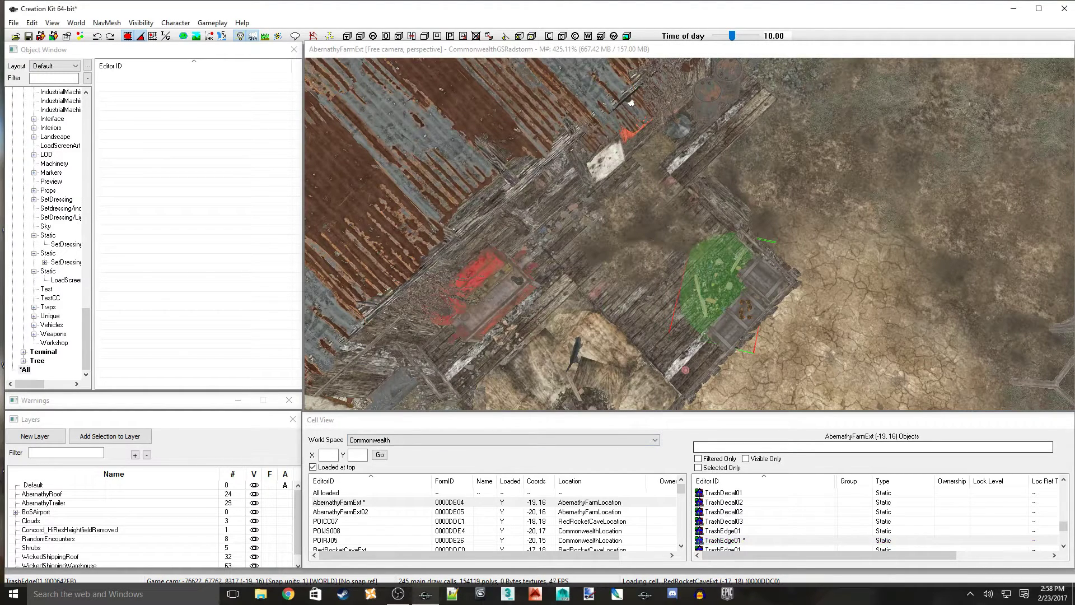
# Select all the vine references in the AbernathyFarmExt cell, from the VineHanging pieces through VineTree02
pyautogui.click(573, 230)
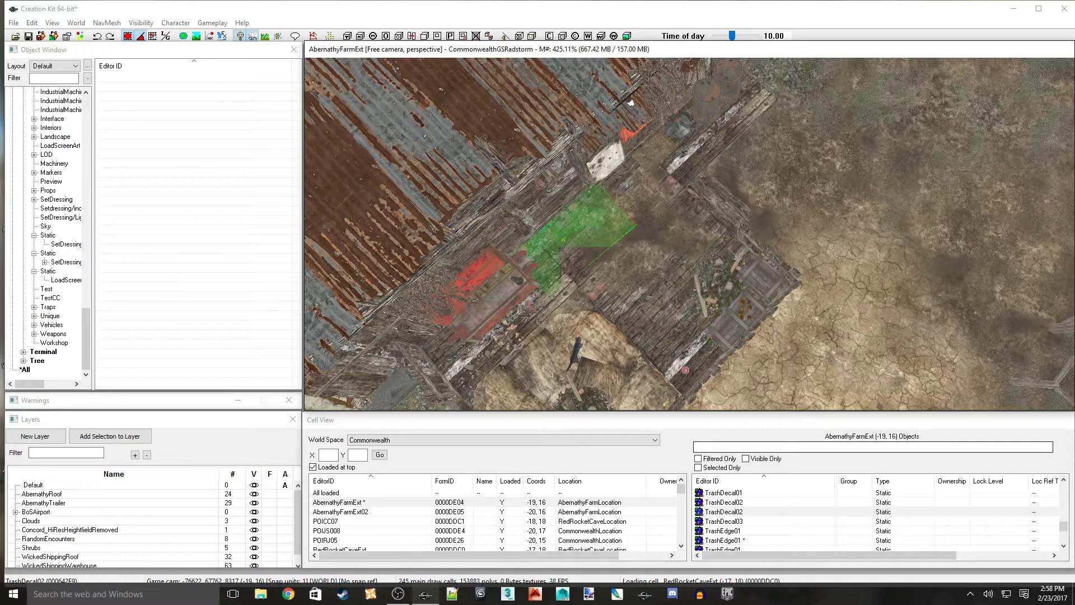
pyautogui.click(631, 103)
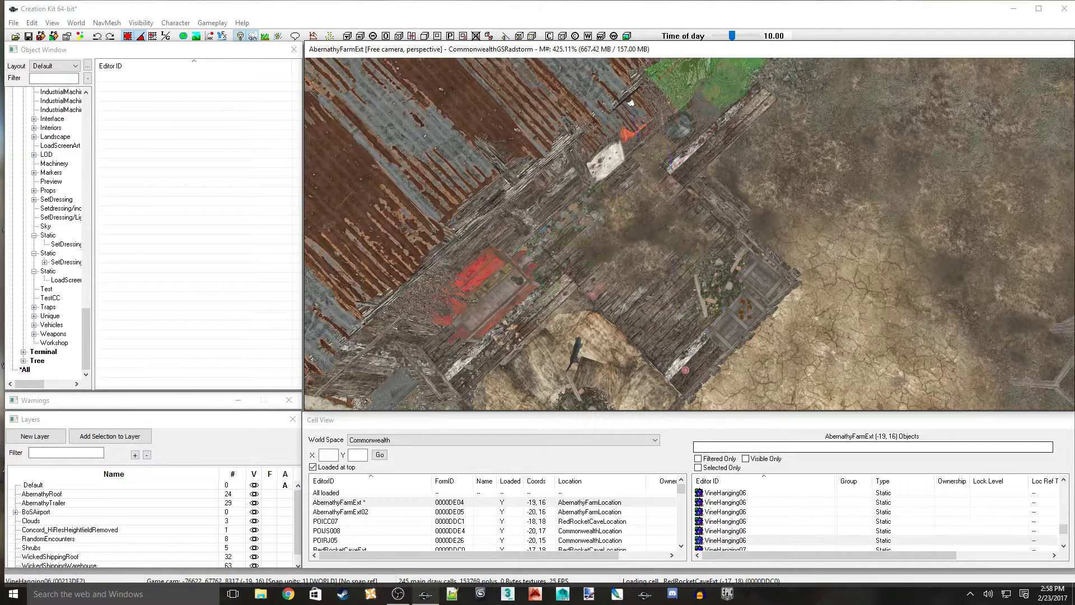
pyautogui.click(631, 103)
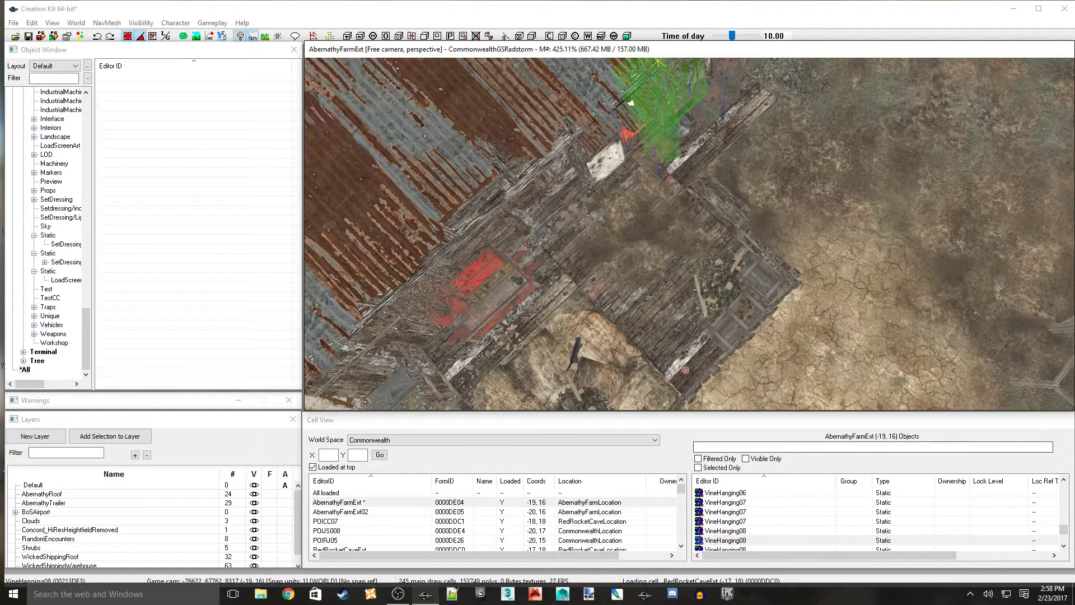
pyautogui.scroll(-6, 732, 511)
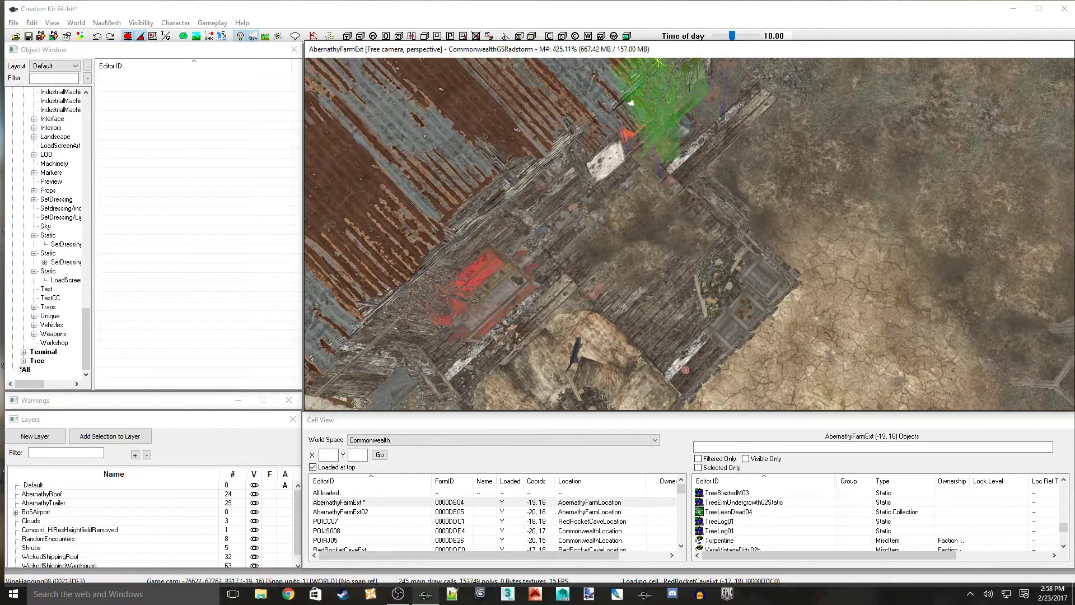
pyautogui.click(733, 511)
pyautogui.scroll(-2, 732, 511)
pyautogui.scroll(-3, 733, 535)
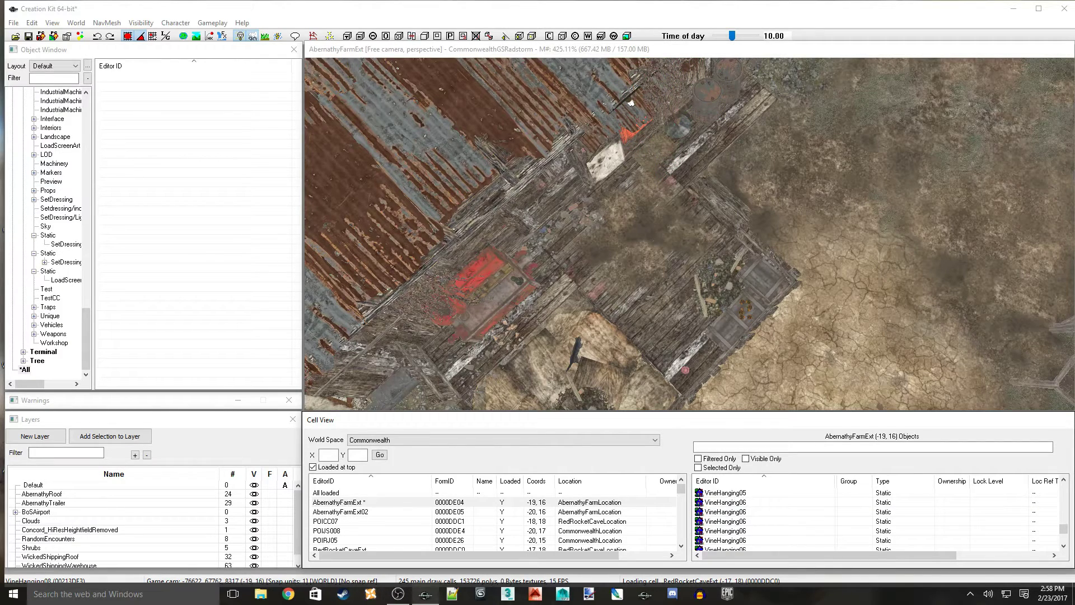
pyautogui.scroll(-2, 733, 537)
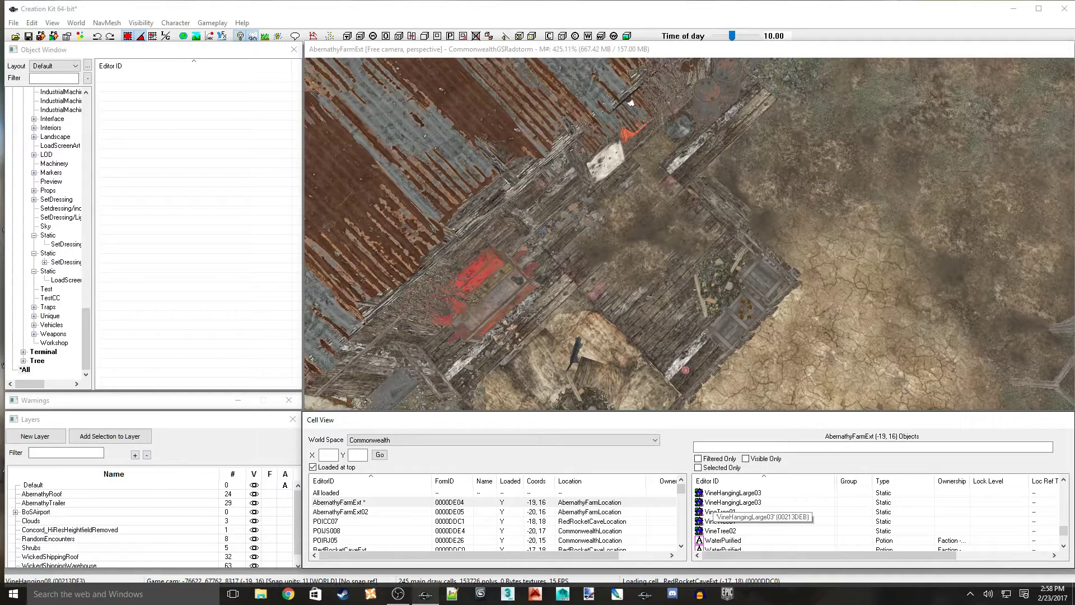
pyautogui.keyDown('shift'); pyautogui.click(710, 531); pyautogui.keyUp('shift')
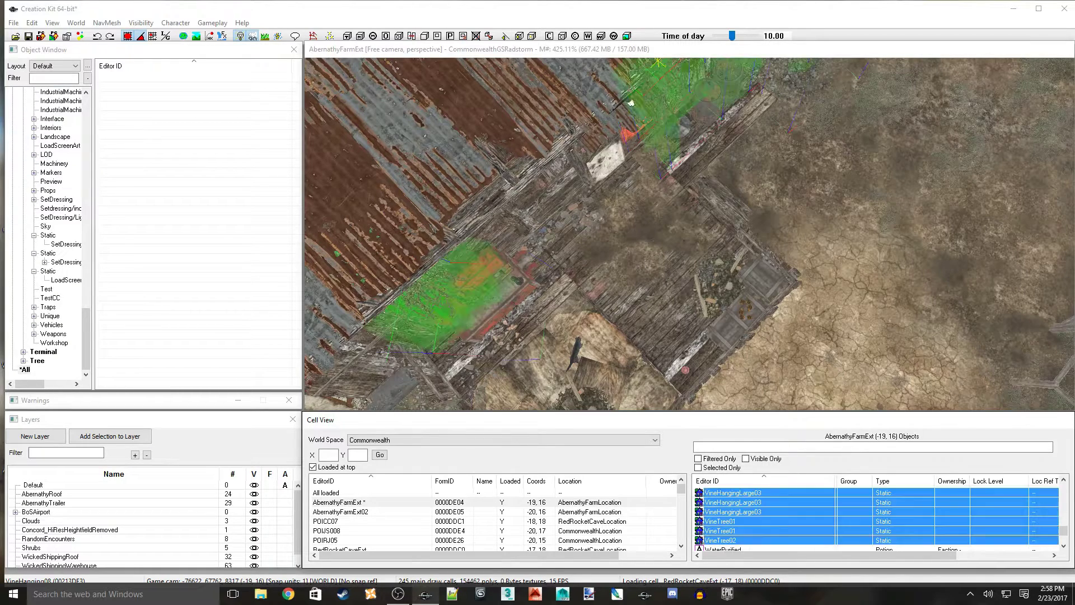
pyautogui.scroll(5, 755, 521)
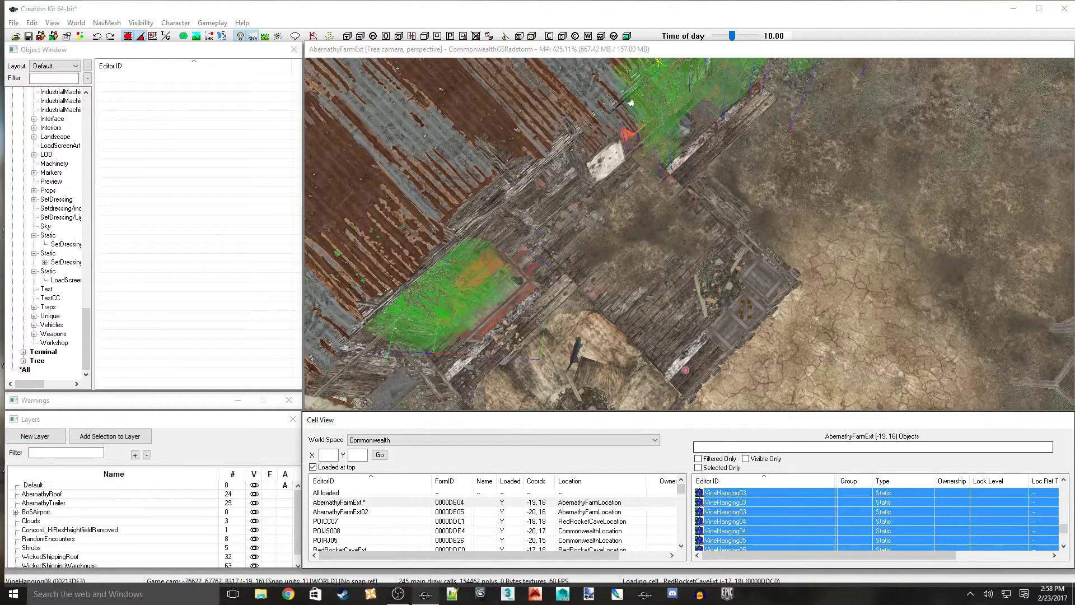
pyautogui.click(722, 50)
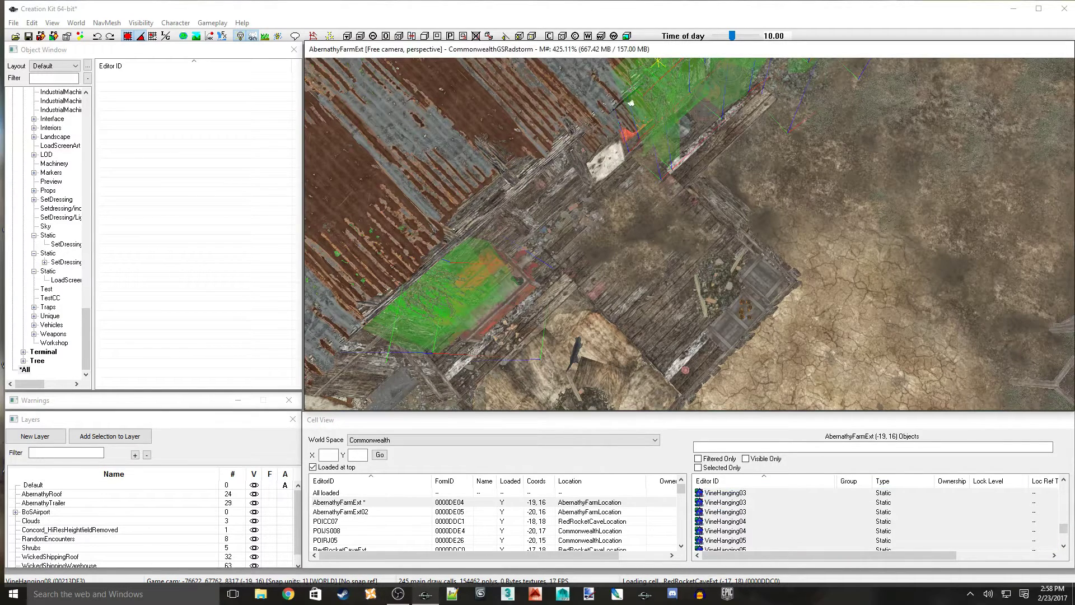
# Run batch actions on the selected vine references to set them initially disabled and hide them from the local map
pyautogui.press('-')
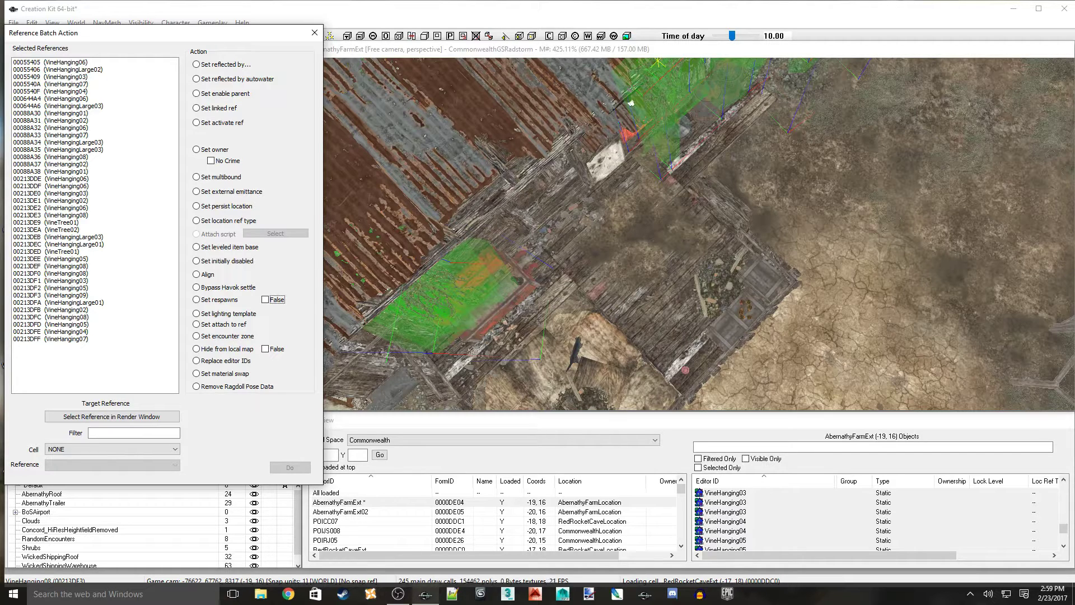
pyautogui.click(226, 261)
pyautogui.click(290, 467)
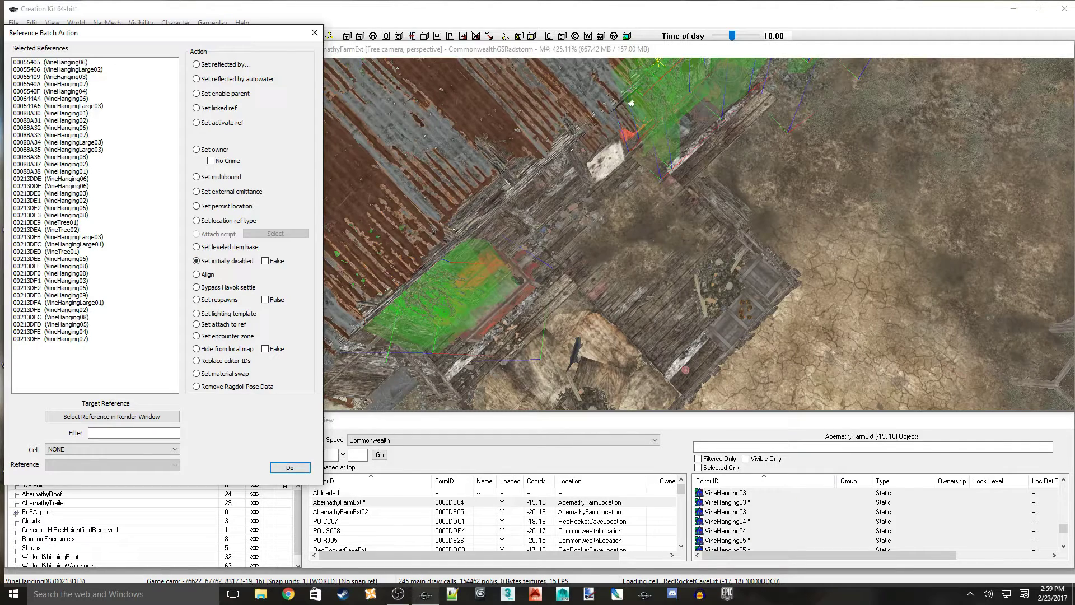
pyautogui.click(227, 348)
pyautogui.click(290, 468)
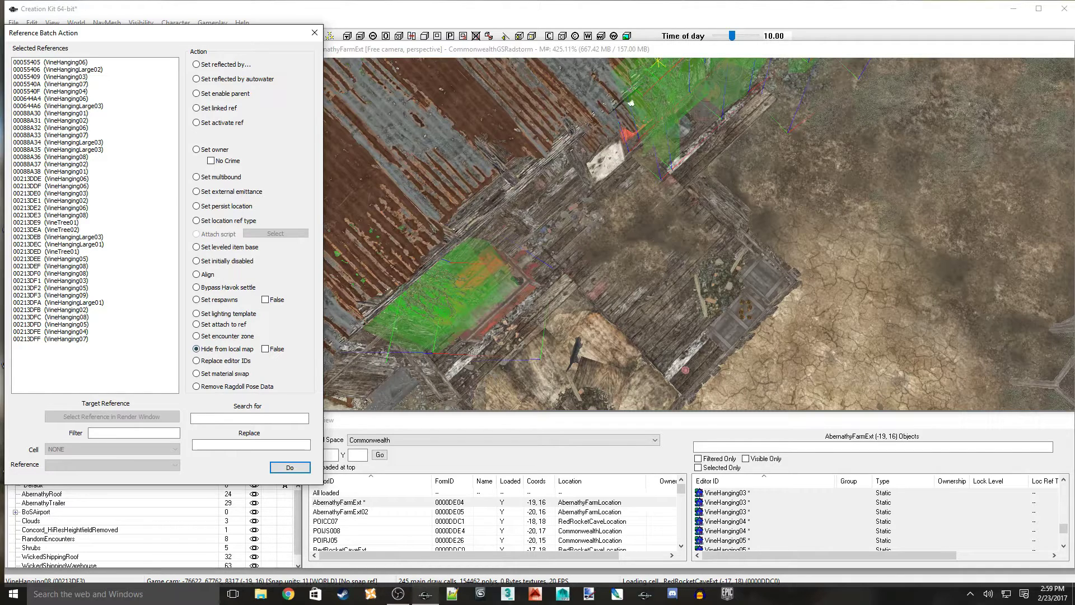
# Turn on the False option for both the Hide from local map and Set initially disabled batch actions
pyautogui.click(266, 349)
pyautogui.click(226, 261)
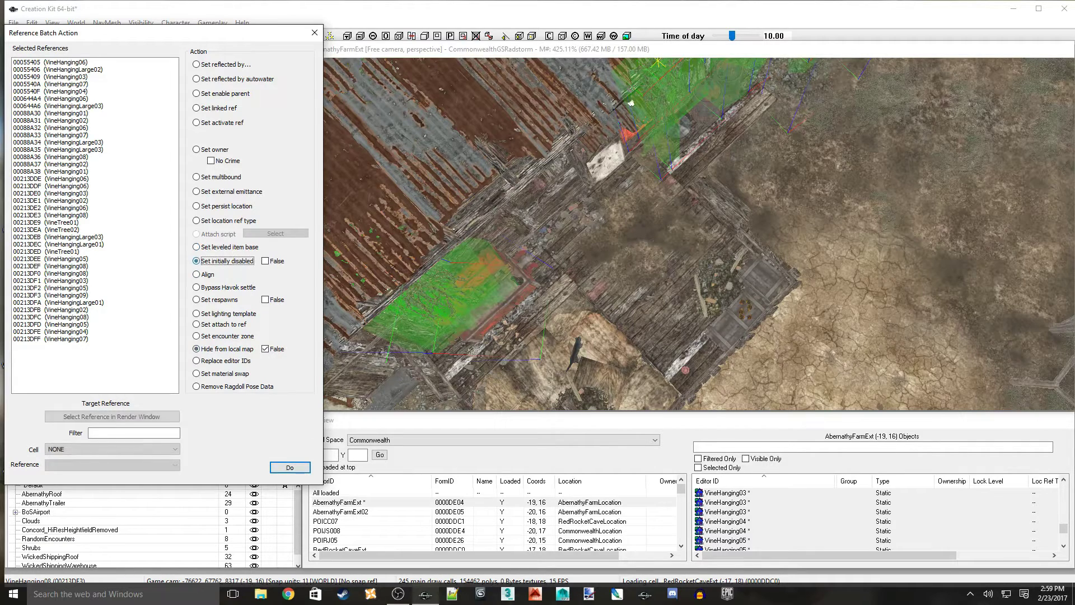
pyautogui.click(266, 261)
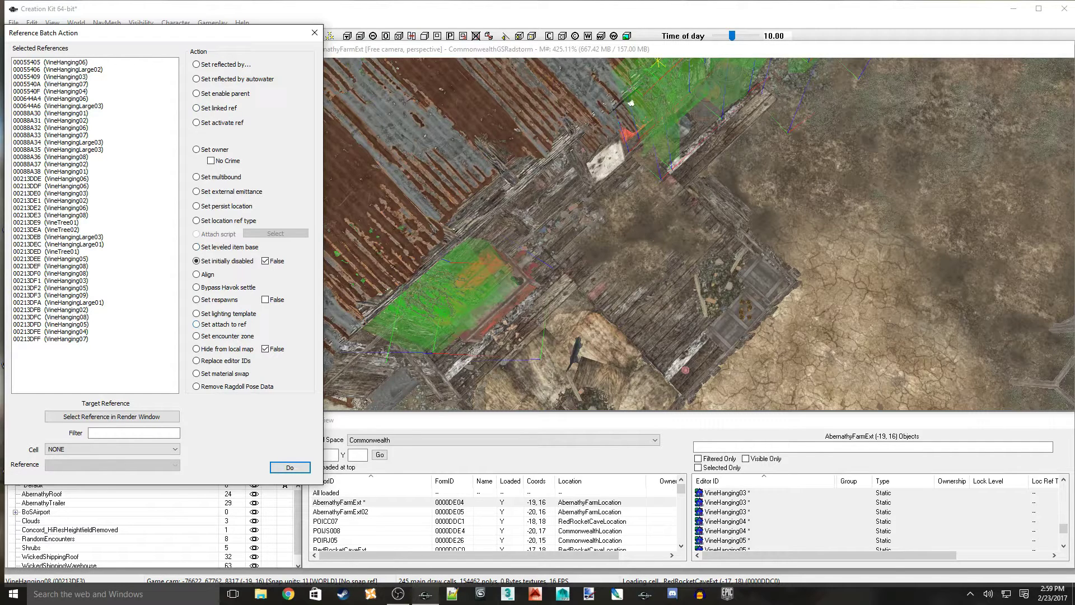
# Choose the Set linked ref batch action for the vine references with the keyword WorkshopStackedItemParentKEYWORD
pyautogui.click(197, 324)
pyautogui.click(196, 108)
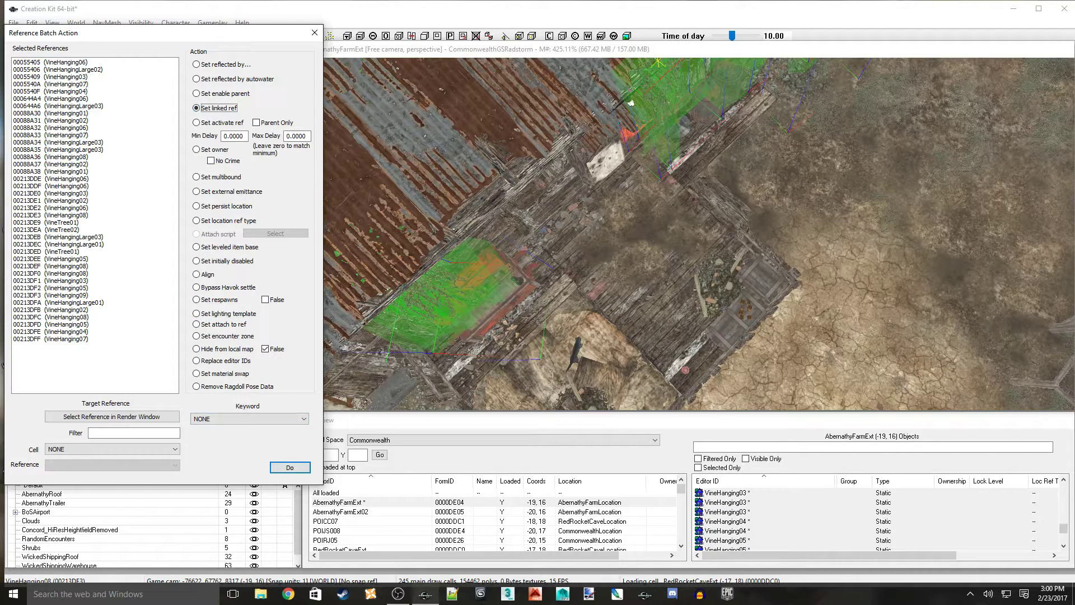
pyautogui.click(259, 418)
pyautogui.scroll(-2, 266, 343)
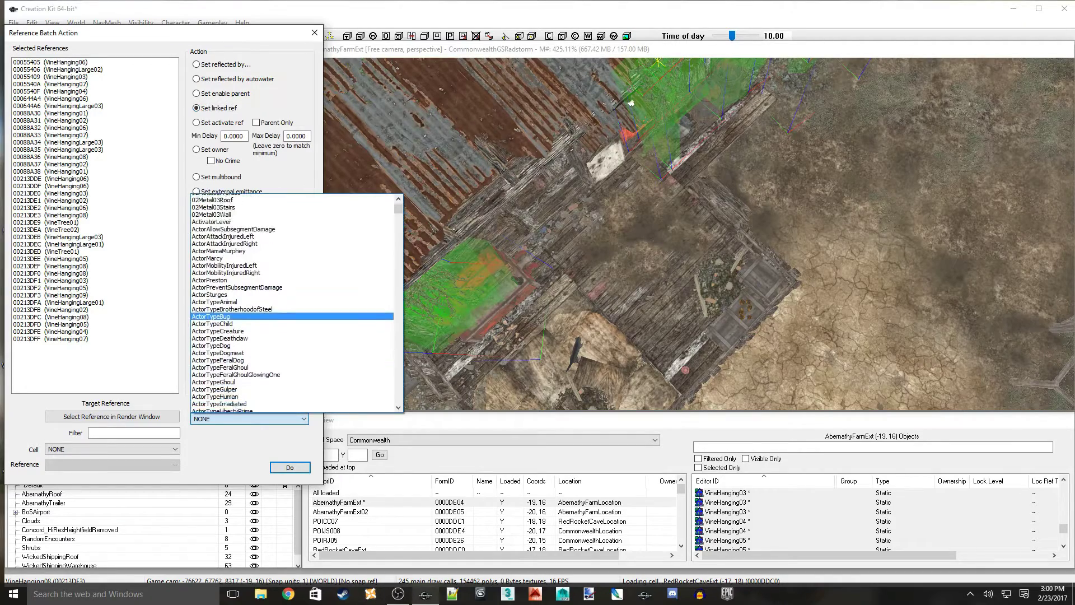
pyautogui.scroll(-20, 266, 348)
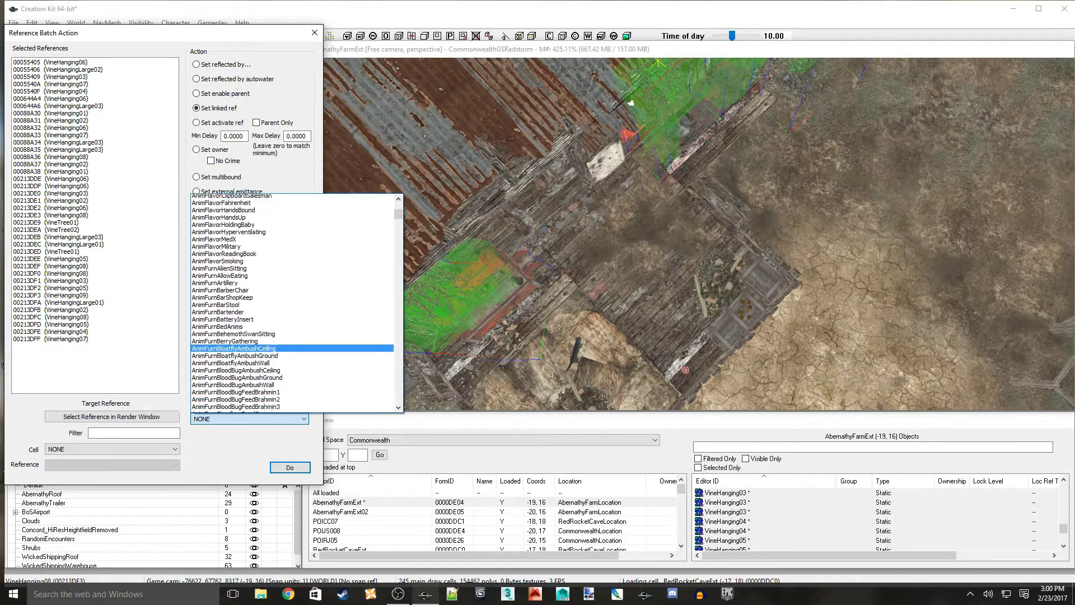
pyautogui.scroll(-6, 296, 303)
pyautogui.write('work')
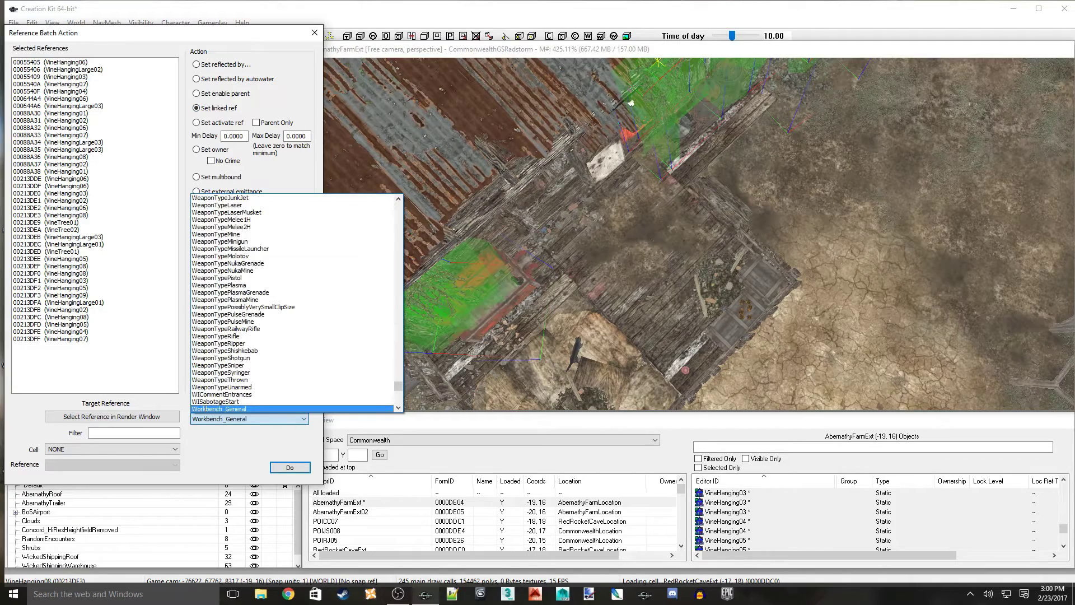
pyautogui.scroll(-1, 292, 303)
pyautogui.scroll(-5, 292, 367)
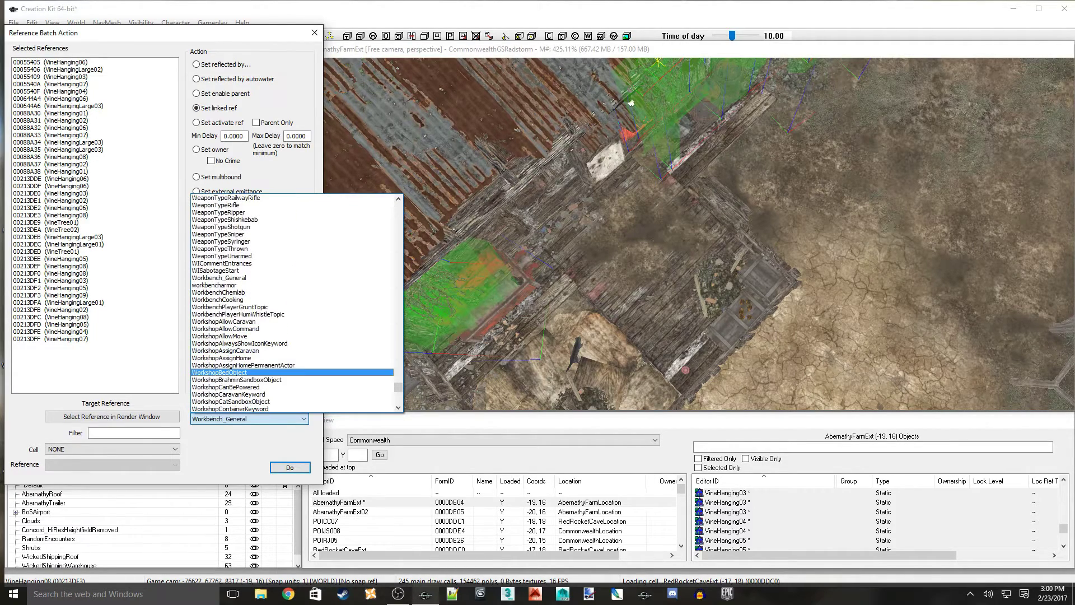
pyautogui.scroll(-4, 293, 303)
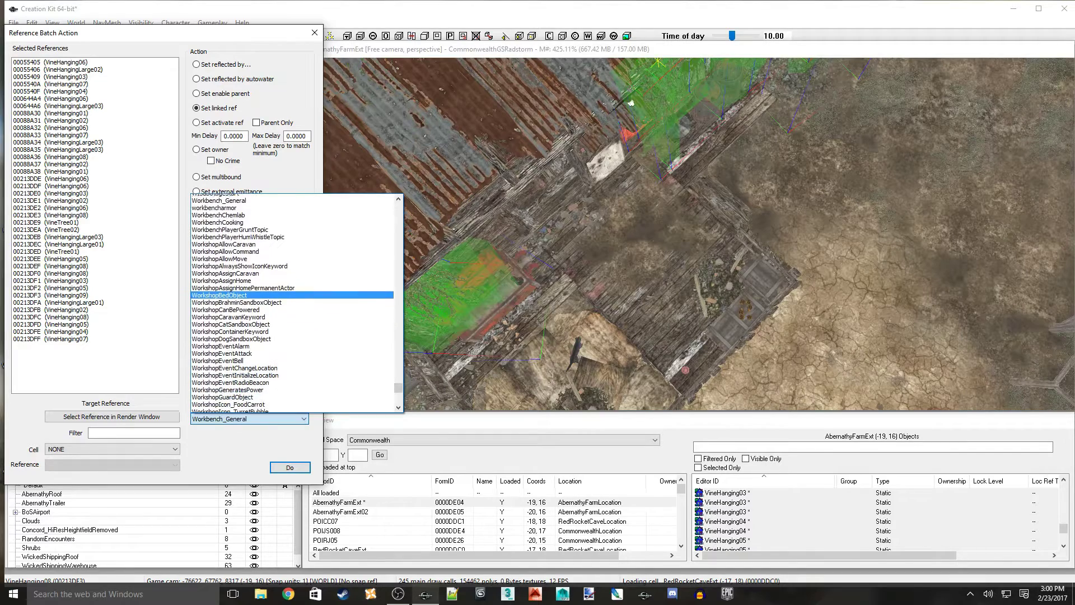
pyautogui.scroll(-5, 292, 302)
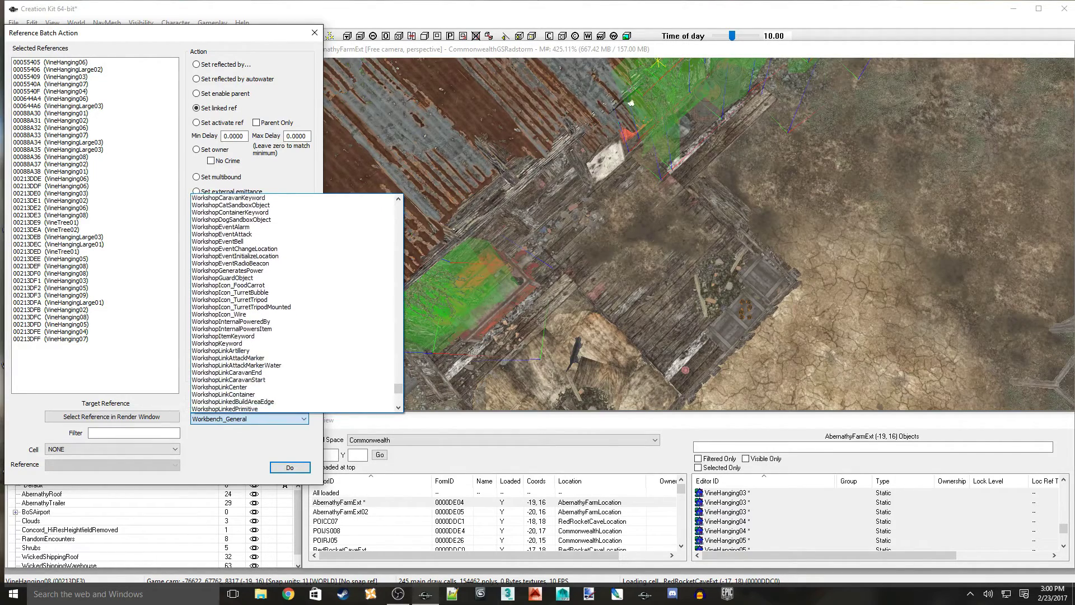
pyautogui.scroll(-1, 294, 302)
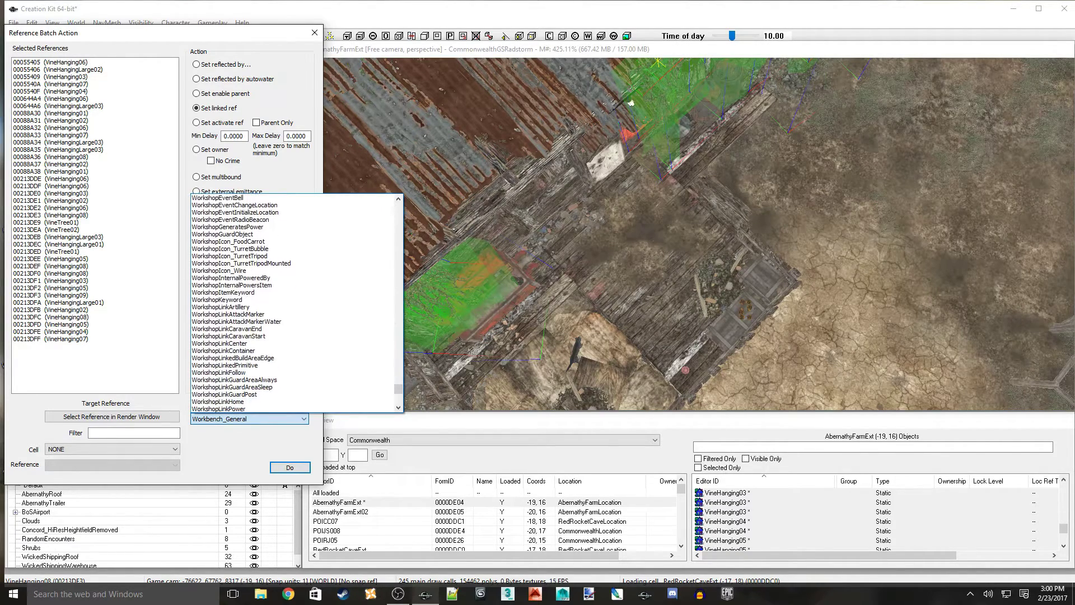
pyautogui.scroll(-1, 296, 303)
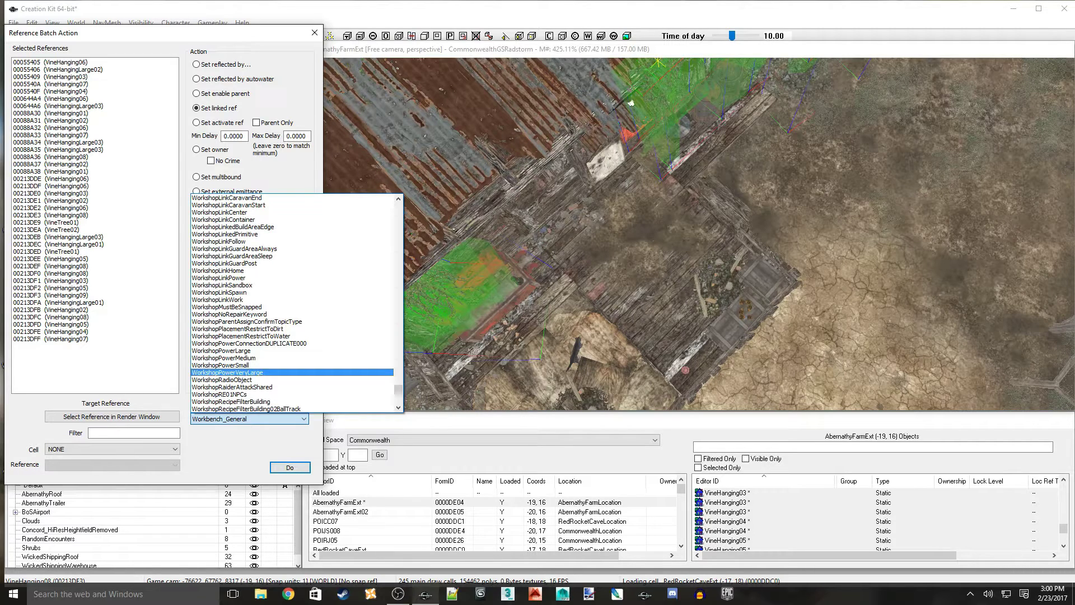
pyautogui.scroll(-2, 292, 303)
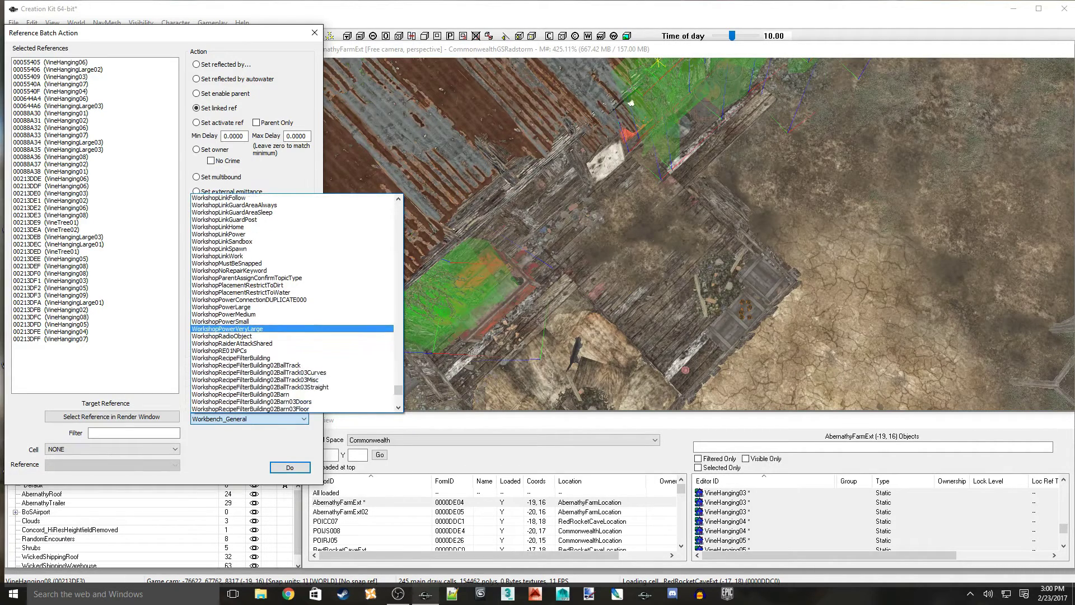
pyautogui.scroll(-9, 292, 302)
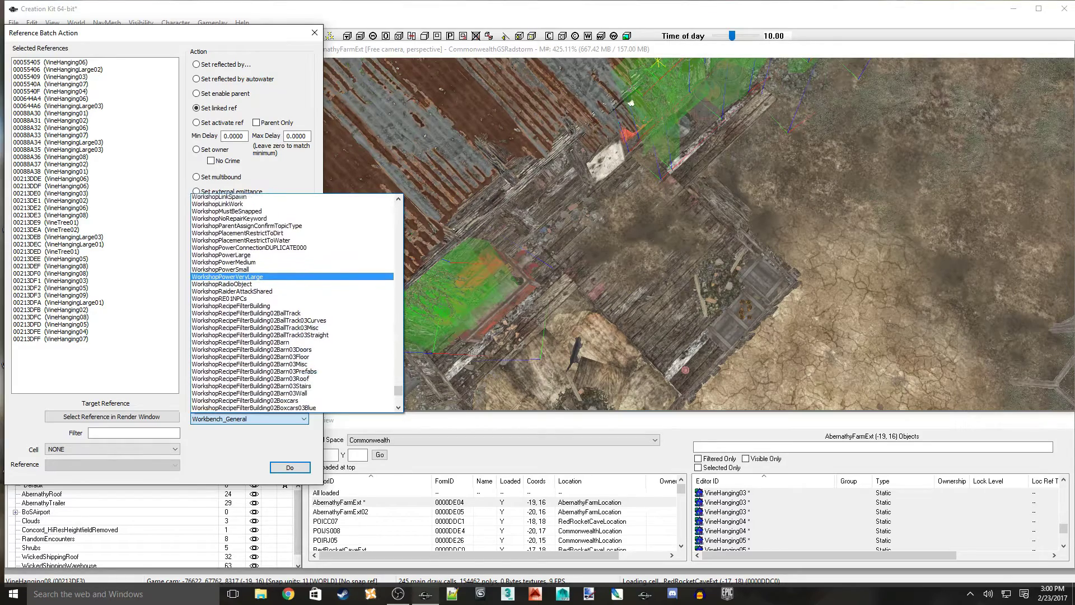
pyautogui.scroll(-10, 293, 302)
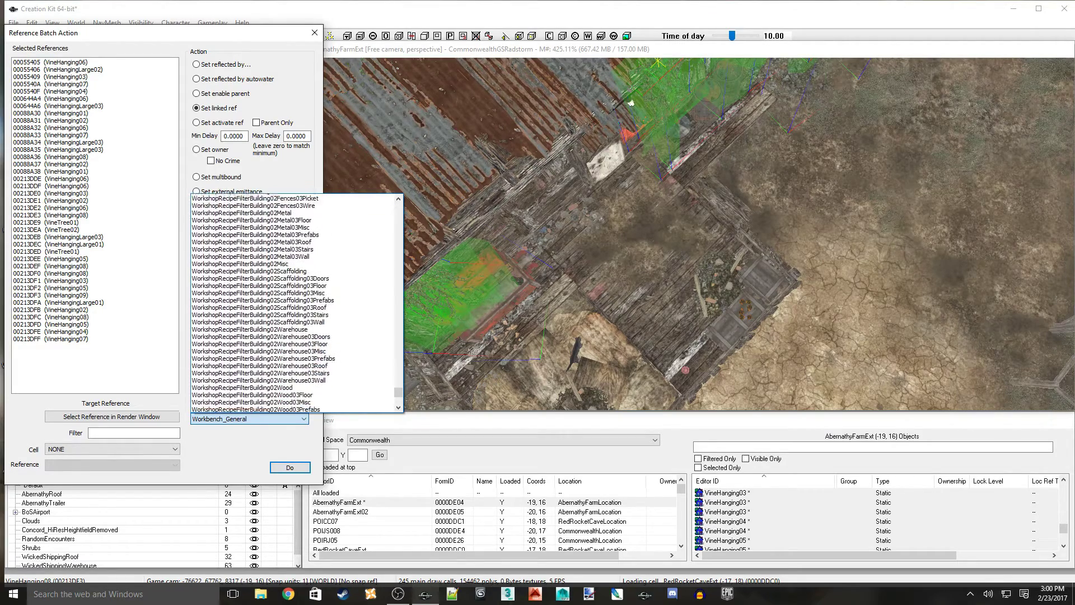
pyautogui.scroll(-20, 292, 302)
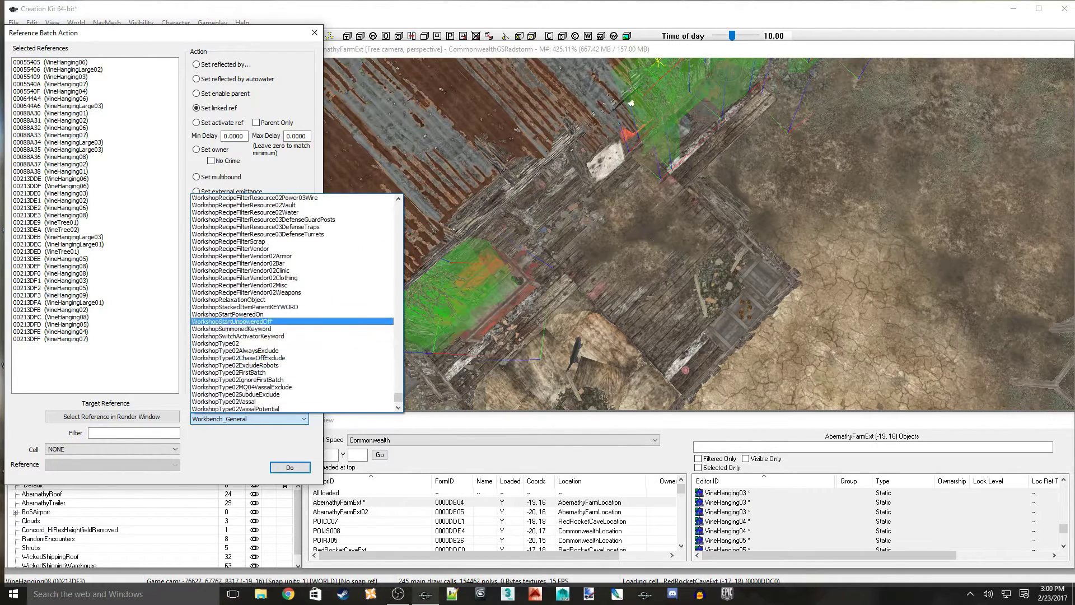
pyautogui.scroll(-3, 292, 307)
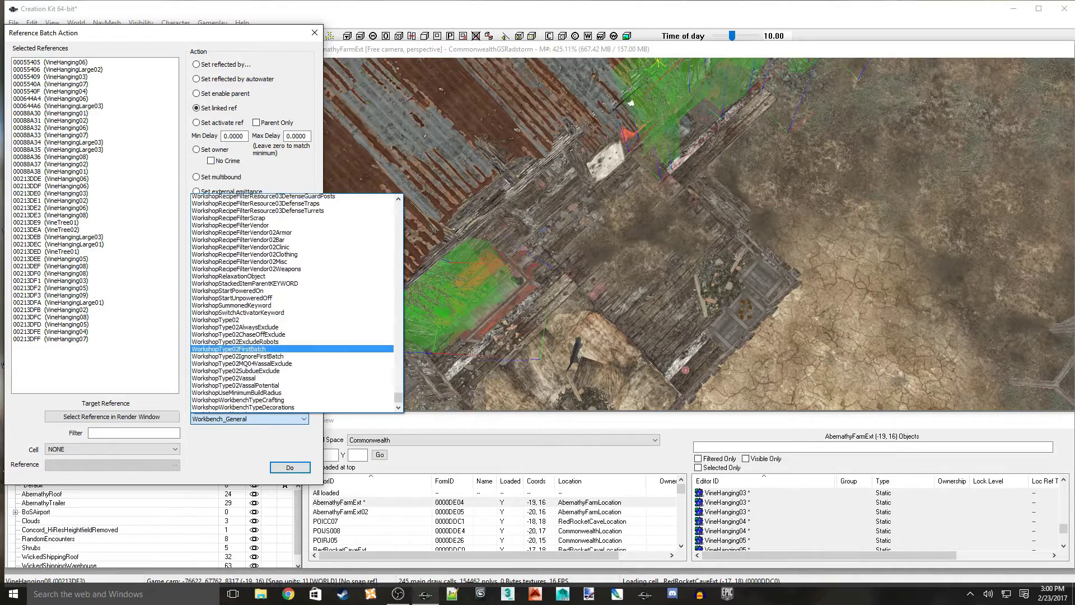
pyautogui.scroll(-1, 292, 356)
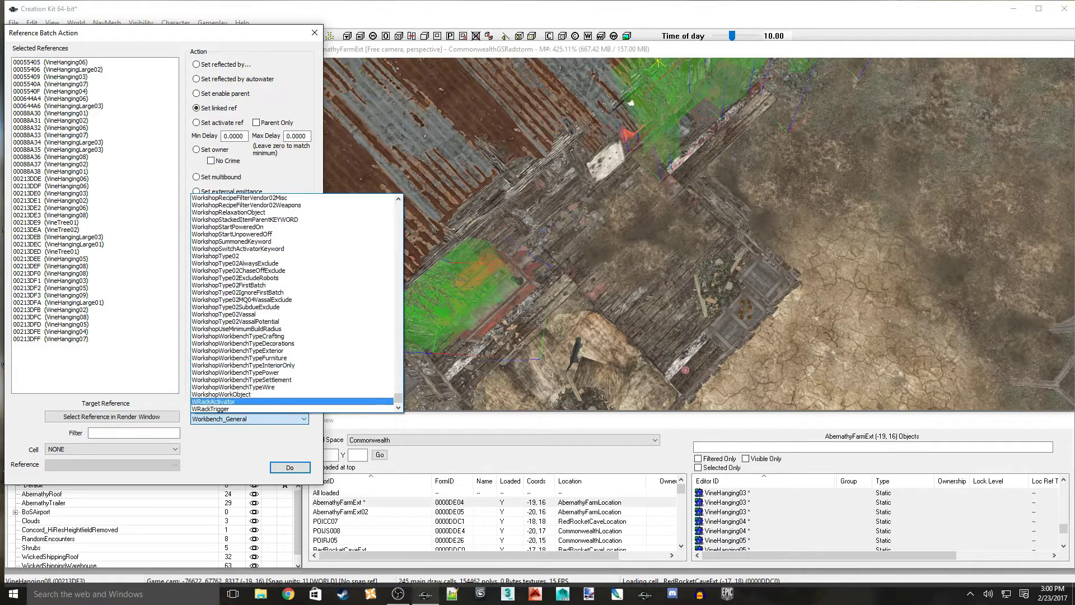
pyautogui.scroll(2, 291, 387)
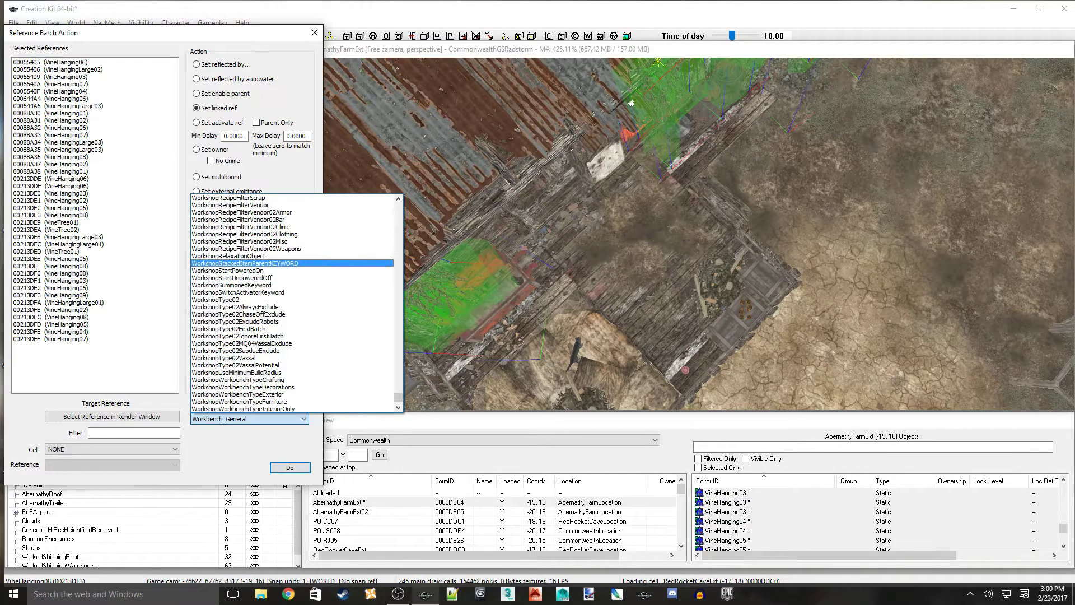
pyautogui.click(245, 263)
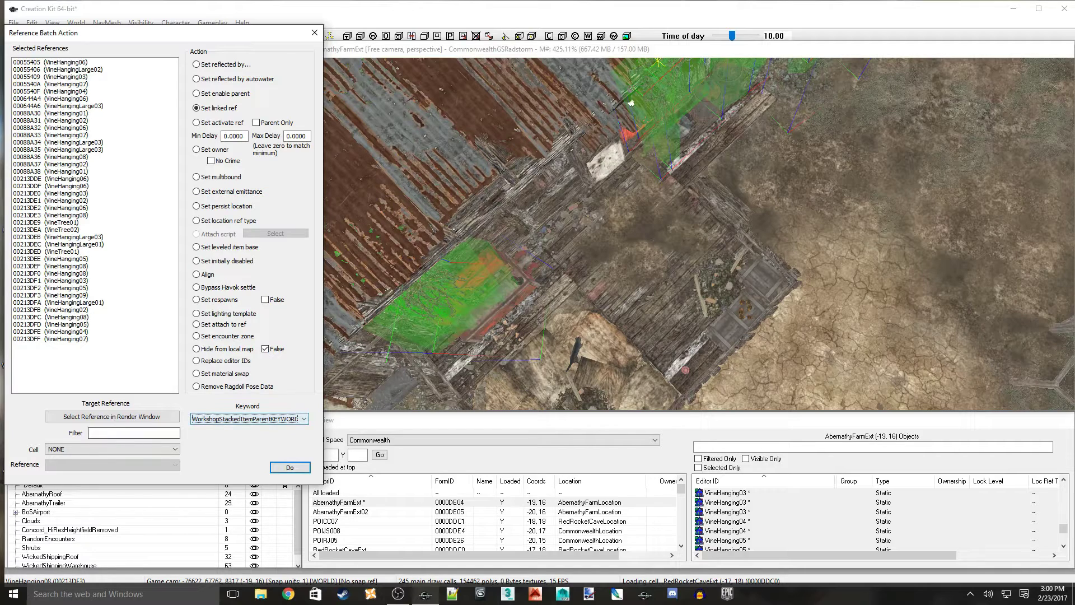
# Target the WoodCrate02 reference on the wooden platform, run the linked-reference batch action on the vines and close the batch window
pyautogui.click(111, 417)
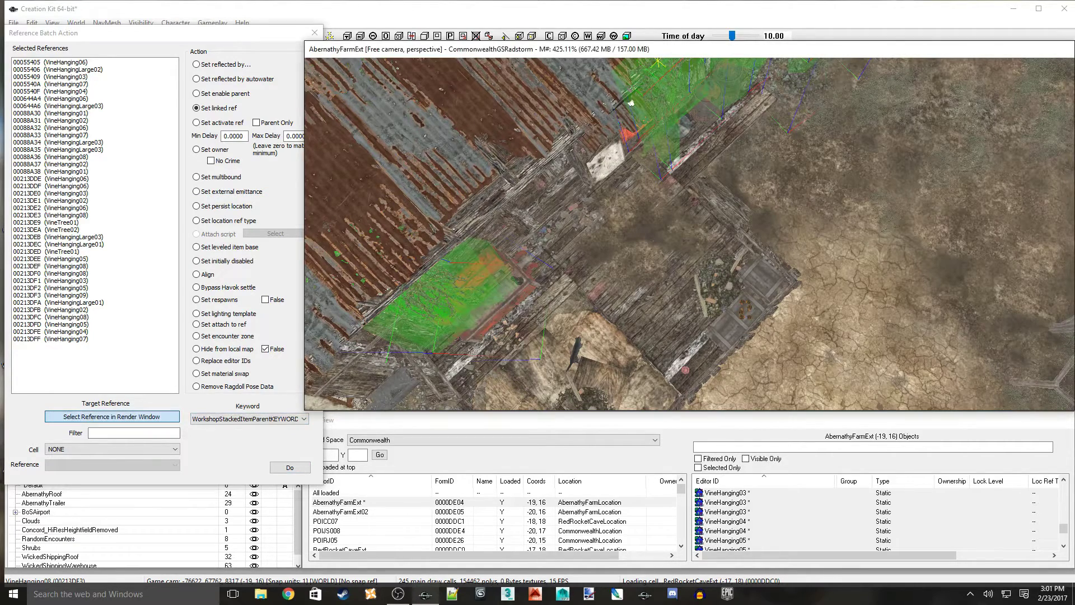
pyautogui.scroll(3, 631, 103)
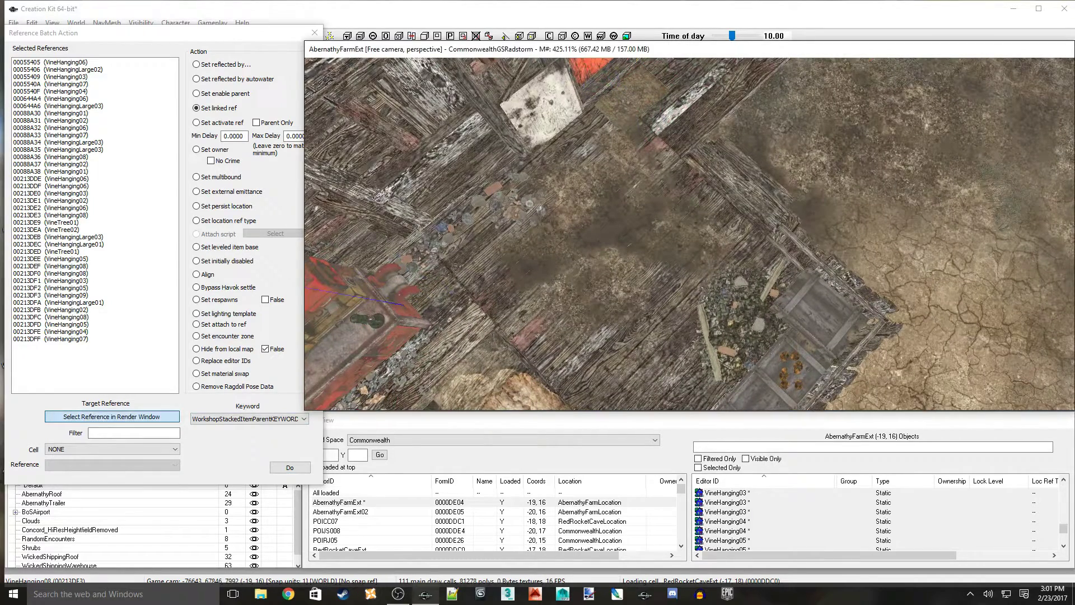
pyautogui.doubleClick(820, 311)
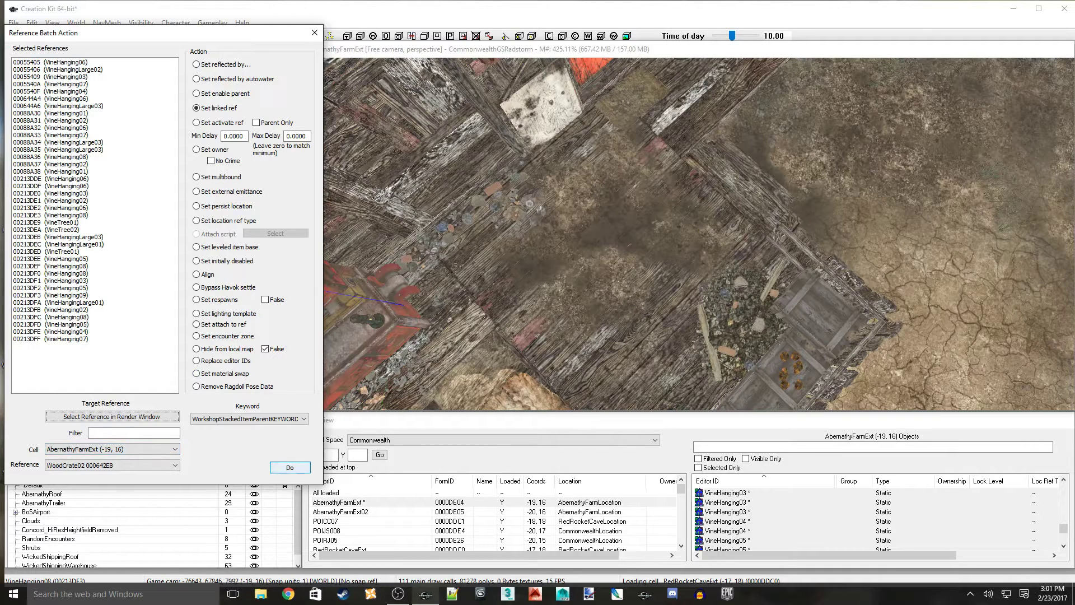
pyautogui.click(290, 467)
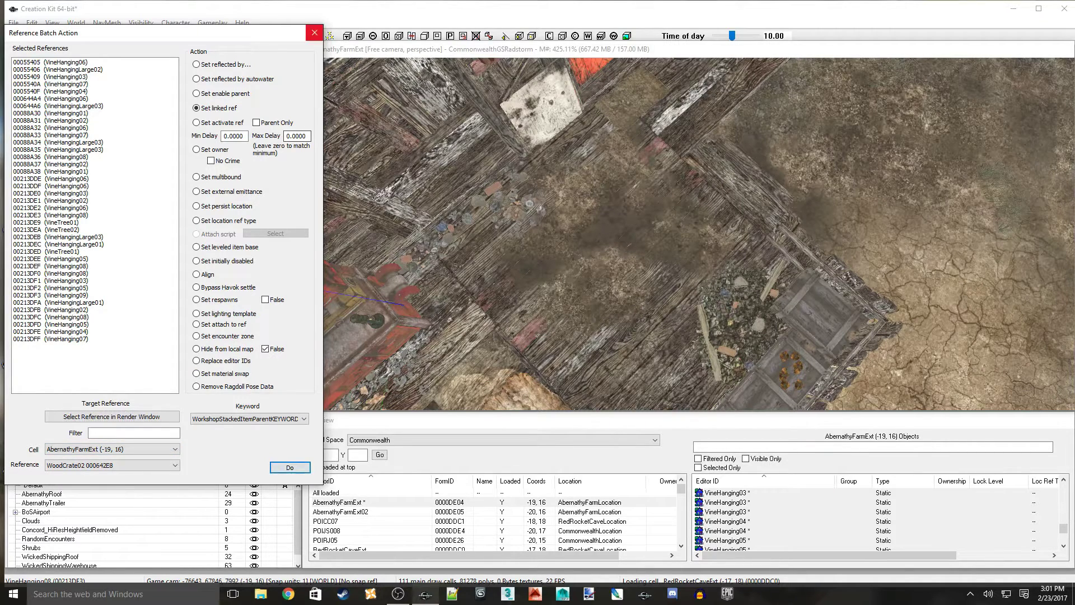
pyautogui.click(315, 32)
# Examine the selected vines around the farm tower from close up out to a wide overhead view
pyautogui.scroll(-6, 689, 234)
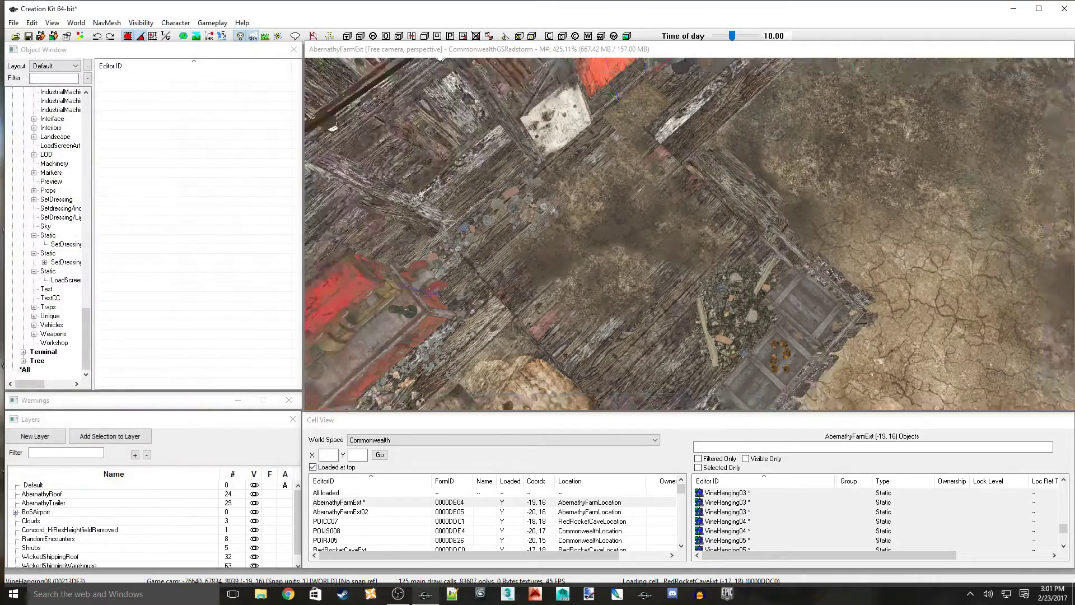
pyautogui.scroll(-6, 690, 234)
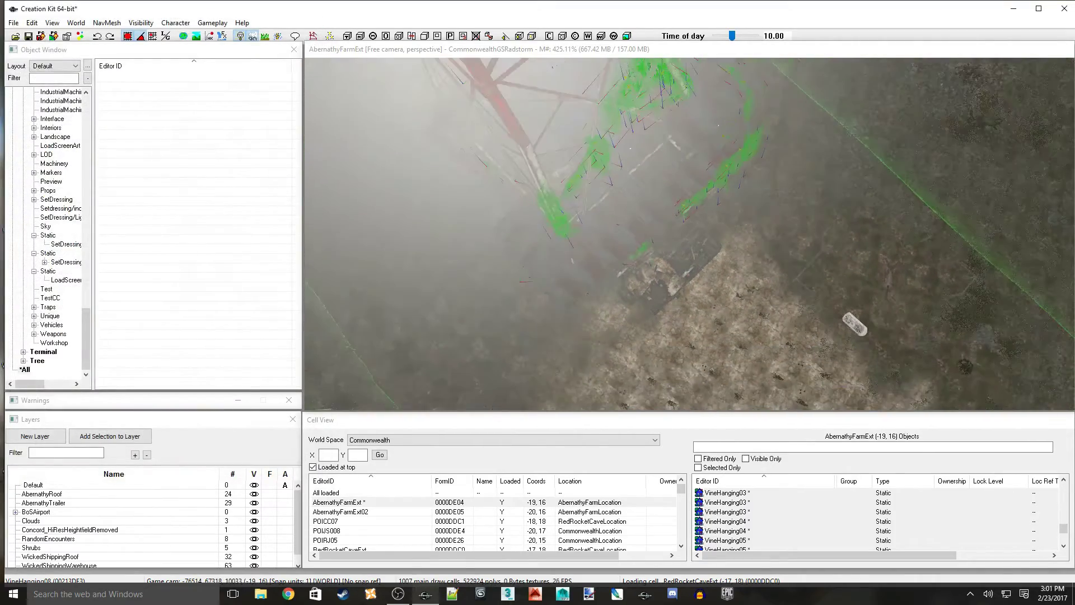
pyautogui.scroll(6, 690, 234)
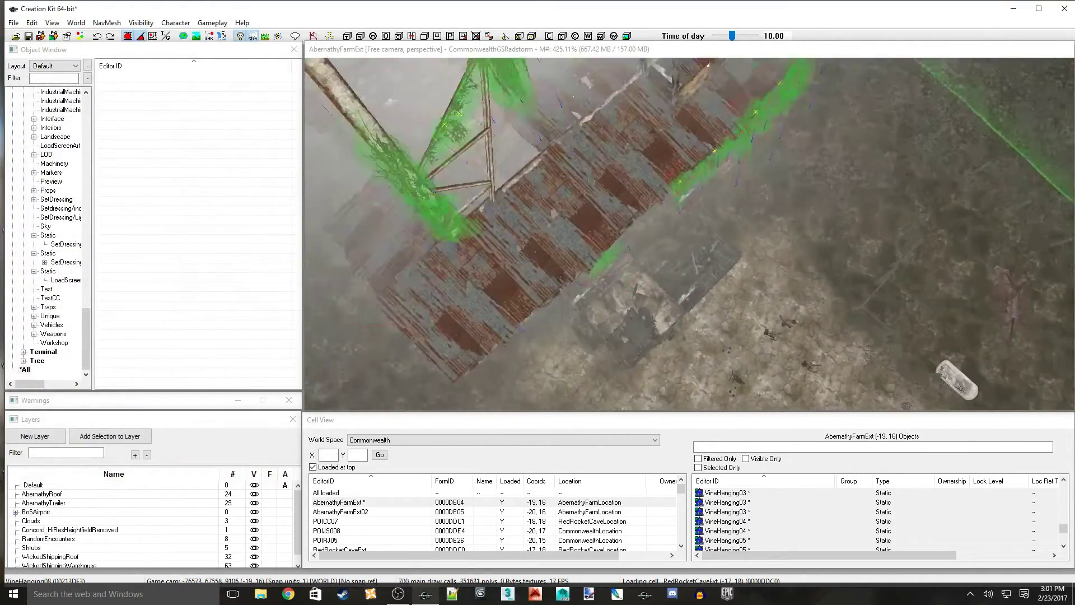
pyautogui.scroll(2, 689, 234)
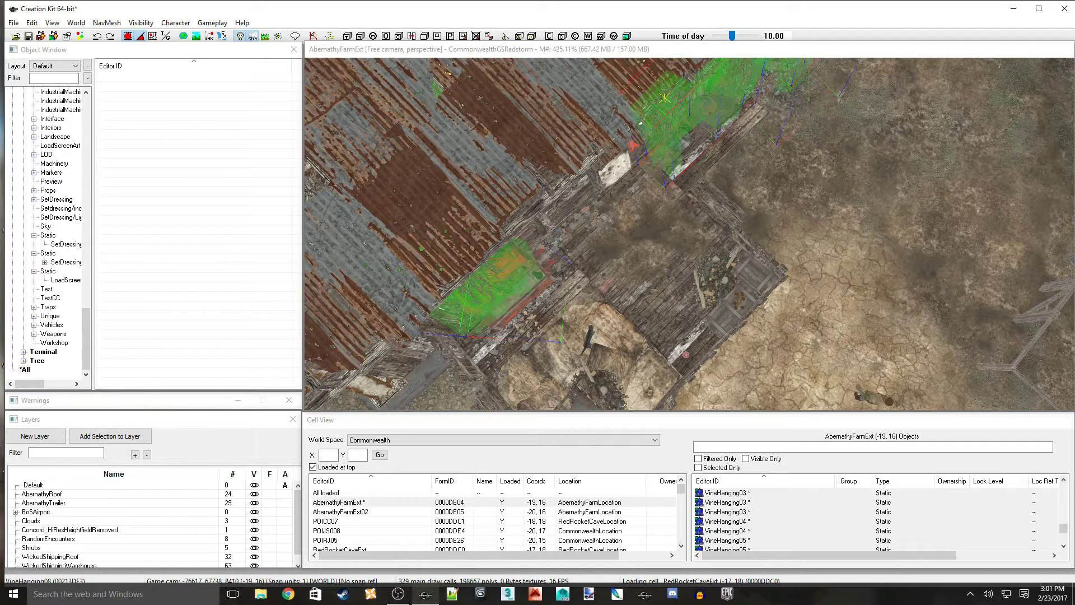
pyautogui.scroll(-4, 638, 190)
pyautogui.rightClick(638, 191)
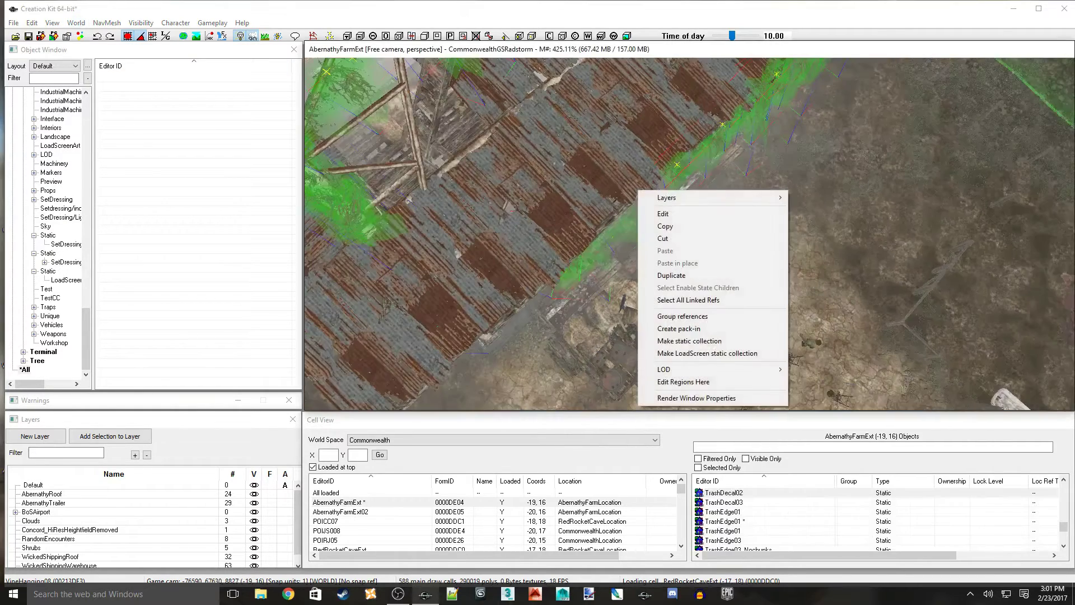
pyautogui.press('Escape')
pyautogui.scroll(-4, 638, 191)
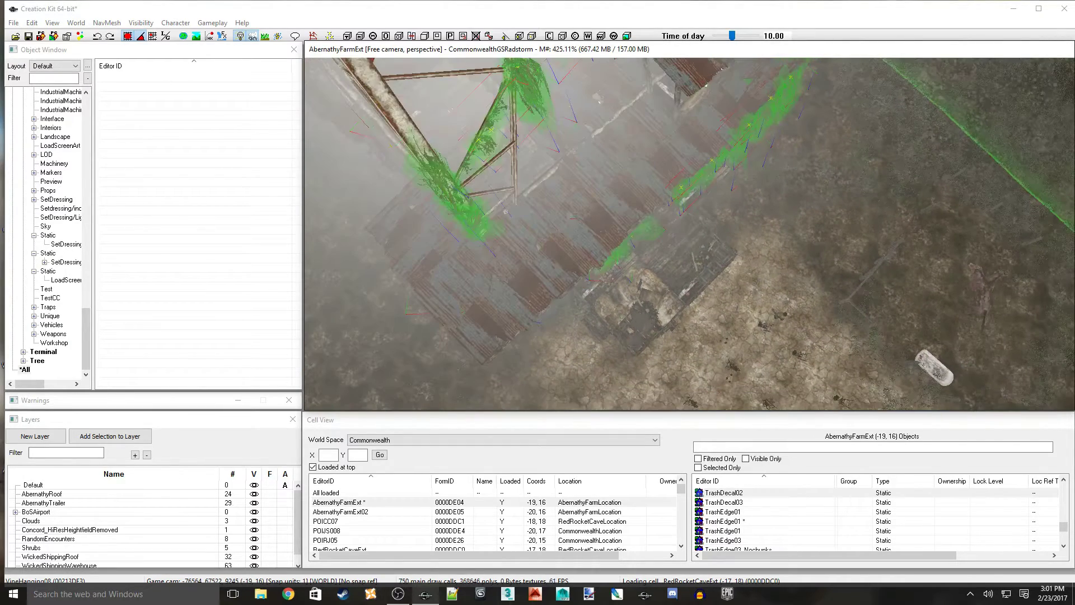
pyautogui.scroll(-6, 688, 234)
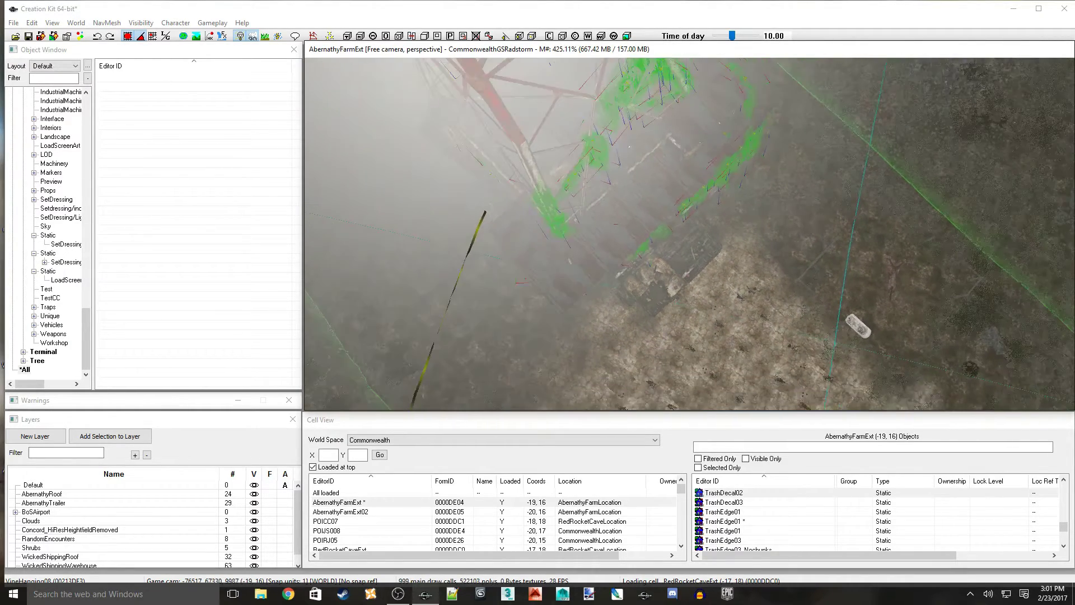
pyautogui.scroll(-8, 689, 234)
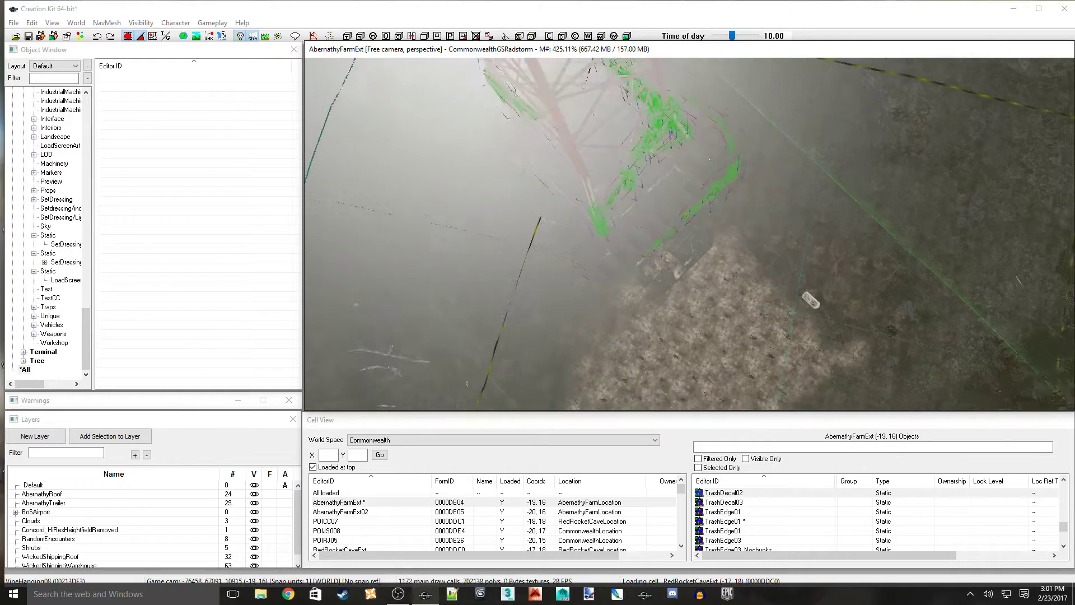
pyautogui.scroll(-8, 688, 234)
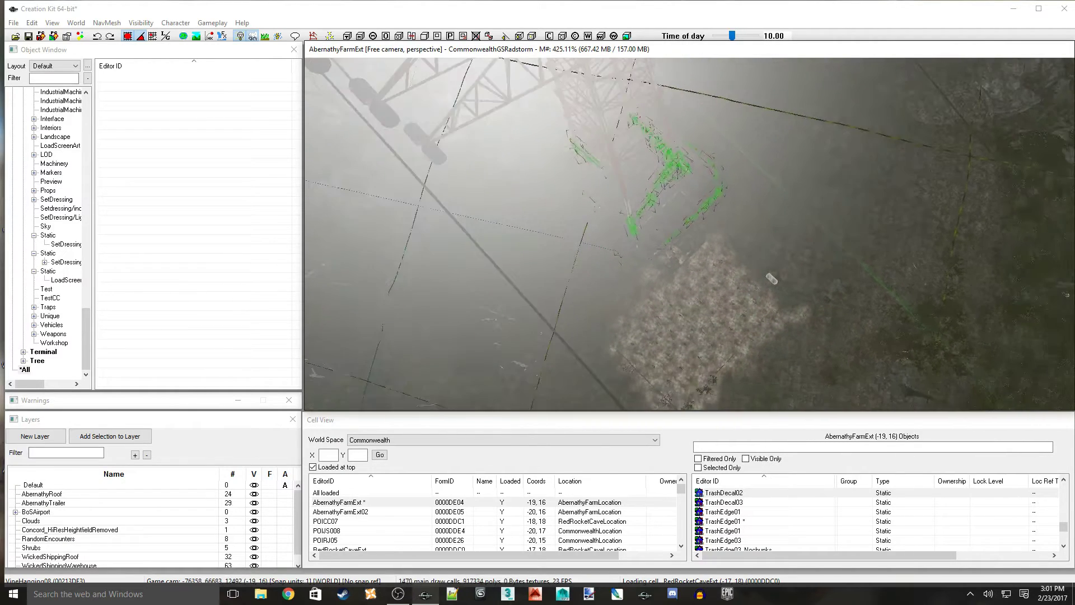
pyautogui.scroll(-8, 689, 234)
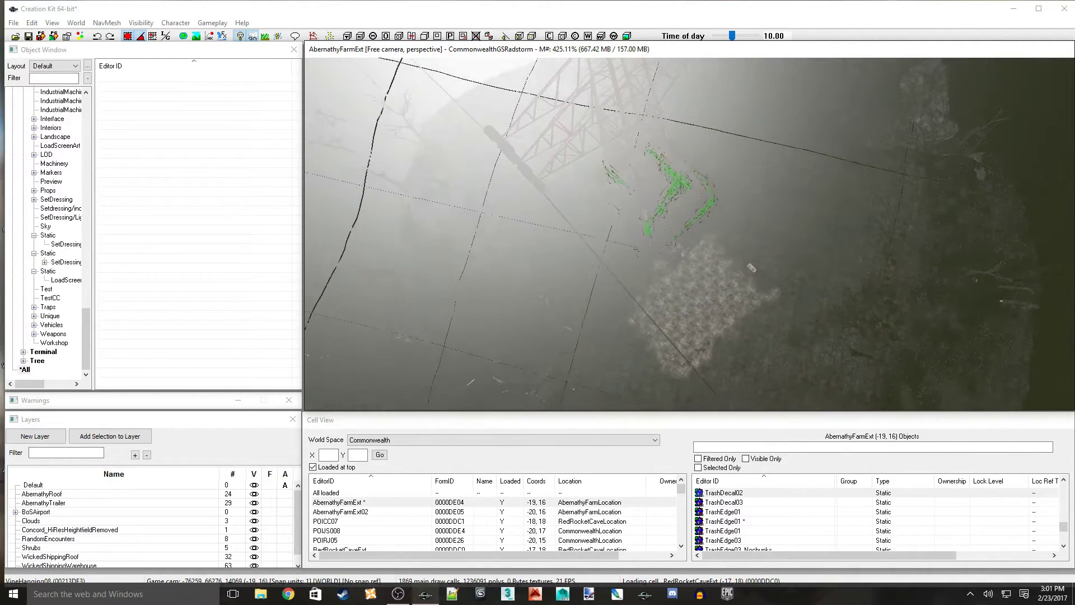
pyautogui.scroll(-2, 689, 234)
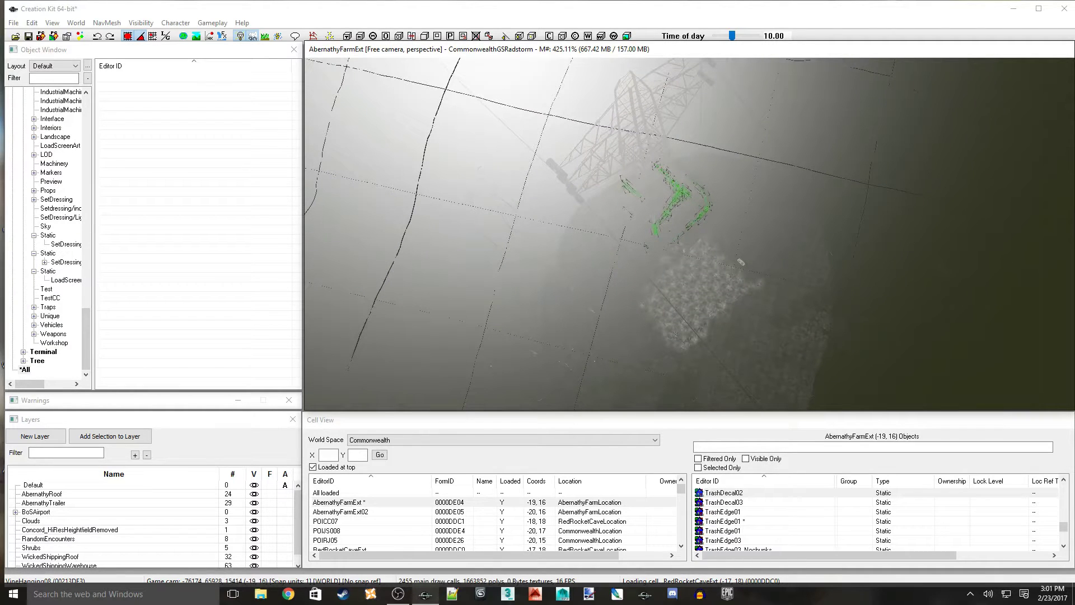
pyautogui.click(32, 22)
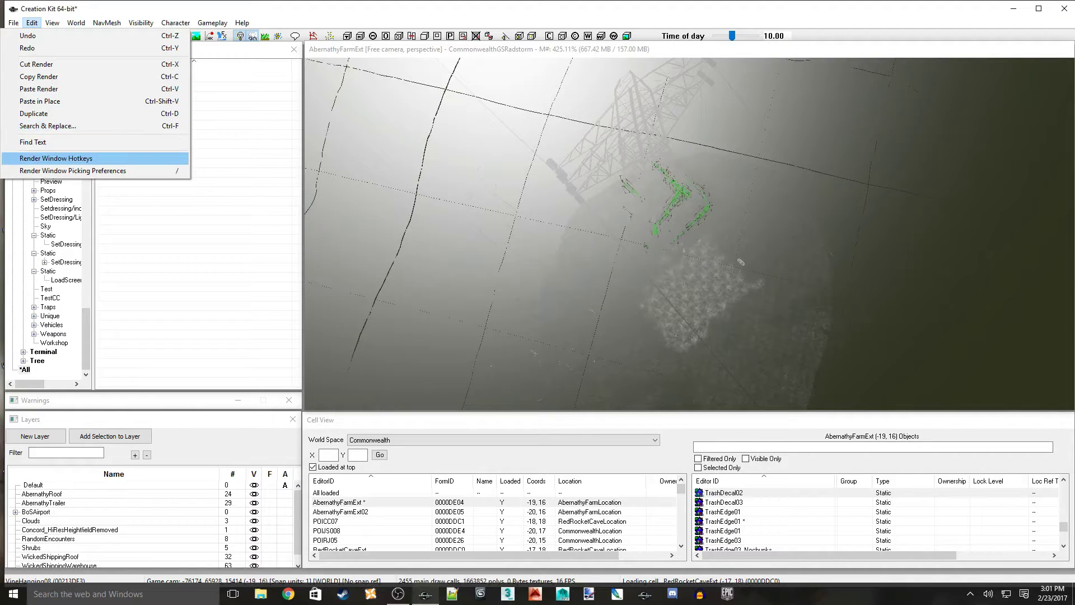
pyautogui.moveTo(52, 23)
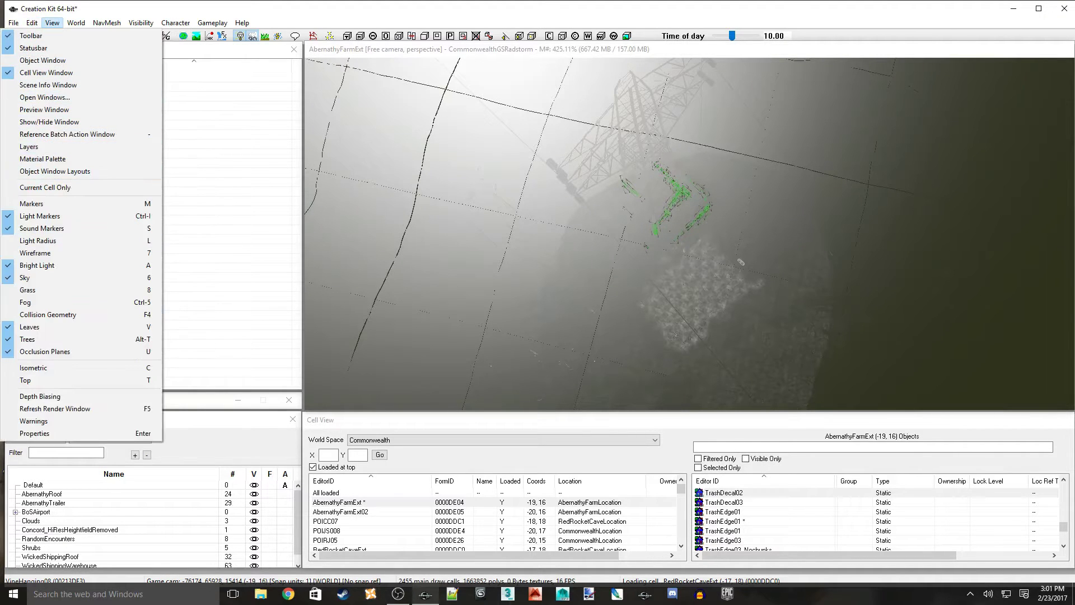
pyautogui.click(34, 433)
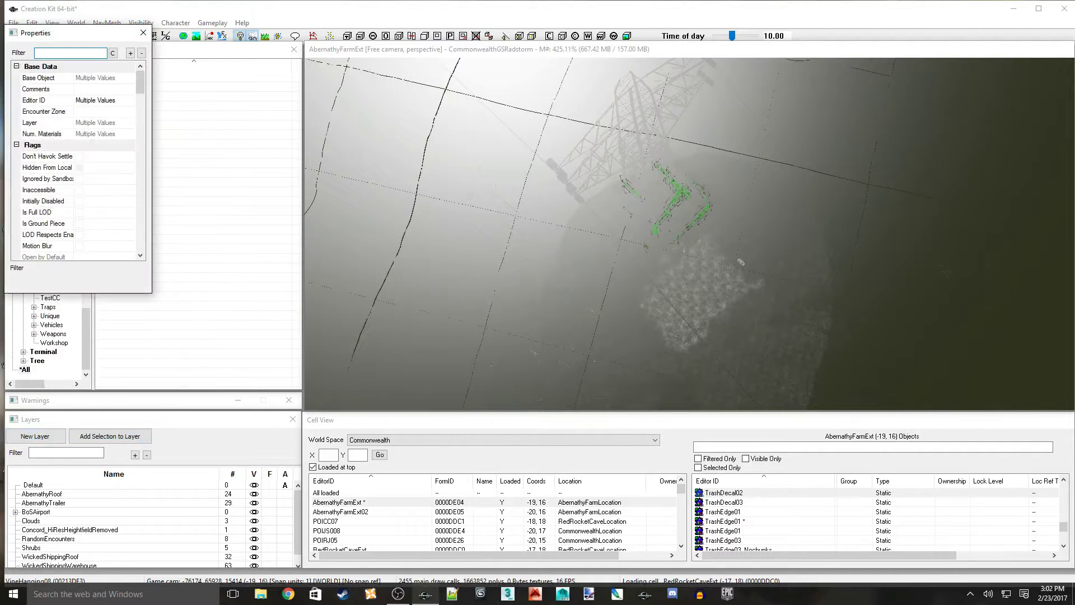
pyautogui.click(143, 32)
# Try the render window preferences' clipping distance at near, return it to far and close the preferences
pyautogui.click(14, 23)
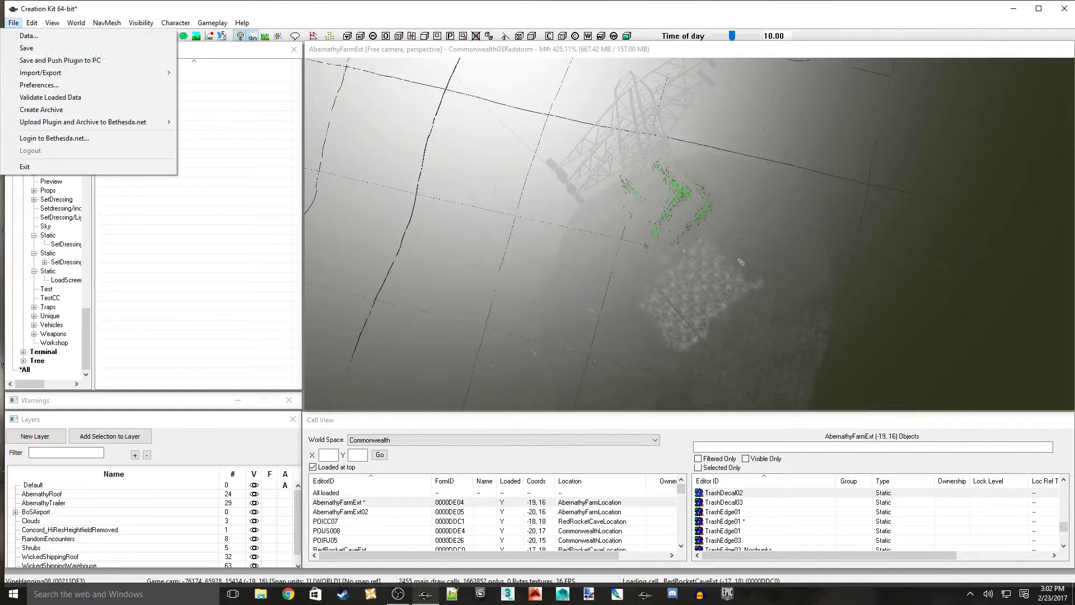
pyautogui.click(34, 85)
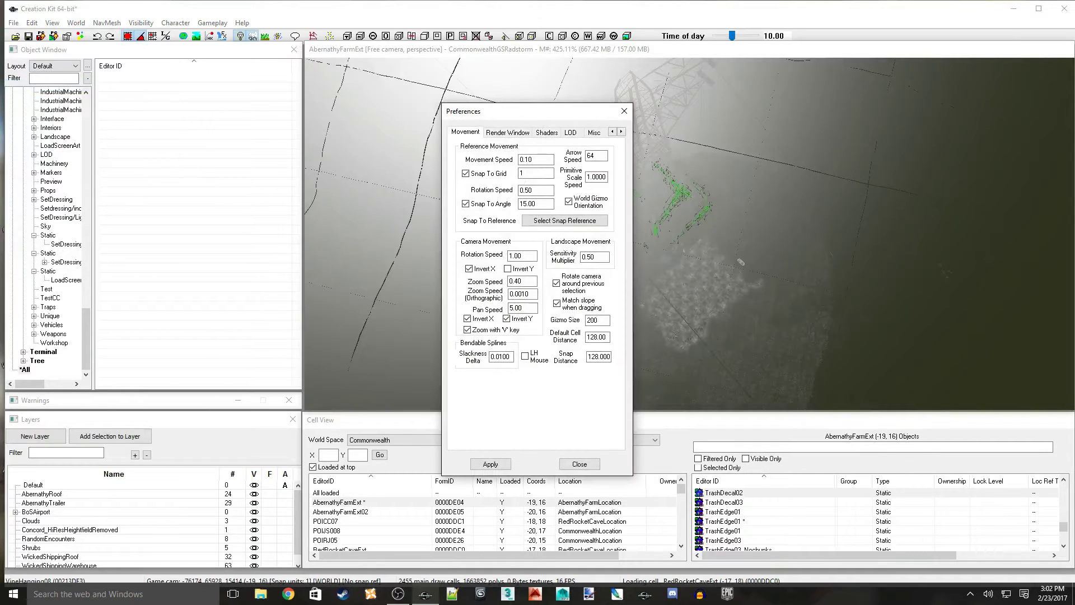
pyautogui.click(507, 132)
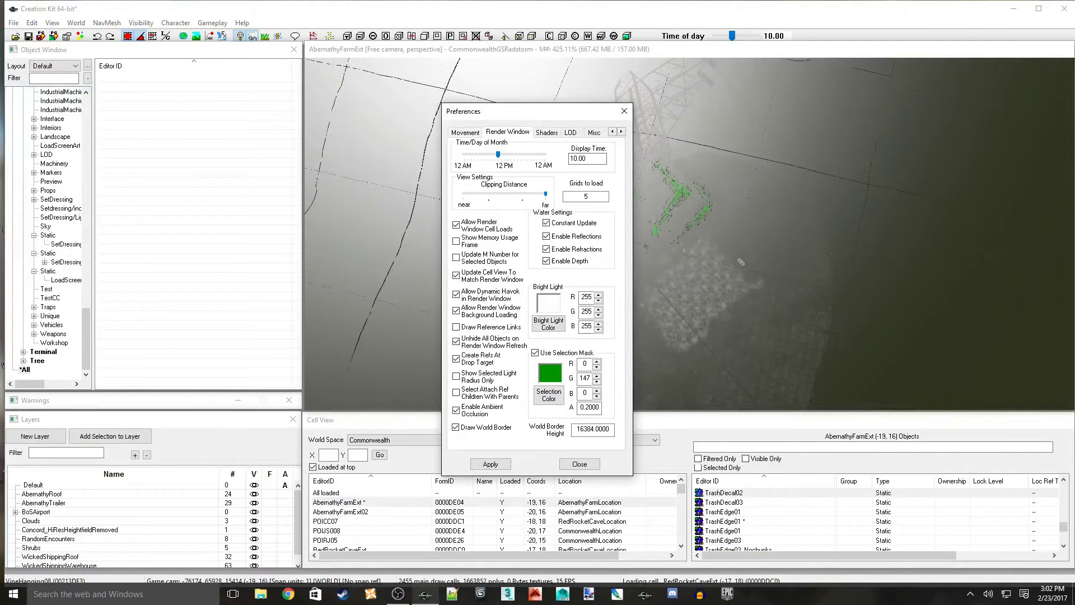
pyautogui.moveTo(545, 194)
pyautogui.moveTo(545, 194); pyautogui.dragTo(462, 194)
pyautogui.moveTo(463, 194); pyautogui.dragTo(545, 194)
pyautogui.click(580, 463)
# Precombine the geometry for the current cell, AbernathyFarmExt, and confirm the operation
pyautogui.scroll(5, 579, 251)
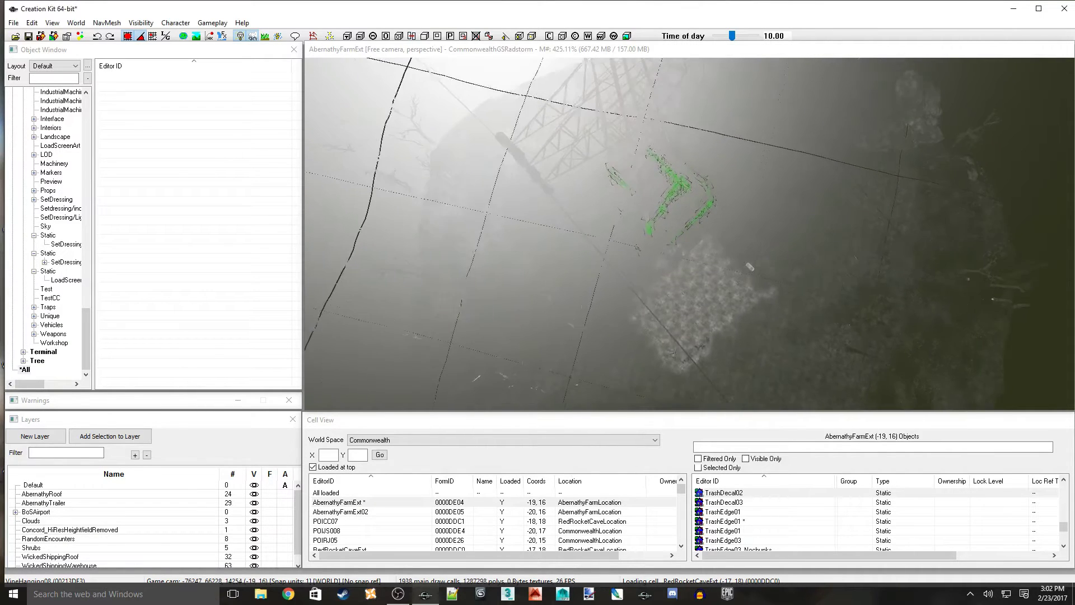
pyautogui.scroll(4, 688, 234)
pyautogui.scroll(2, 688, 233)
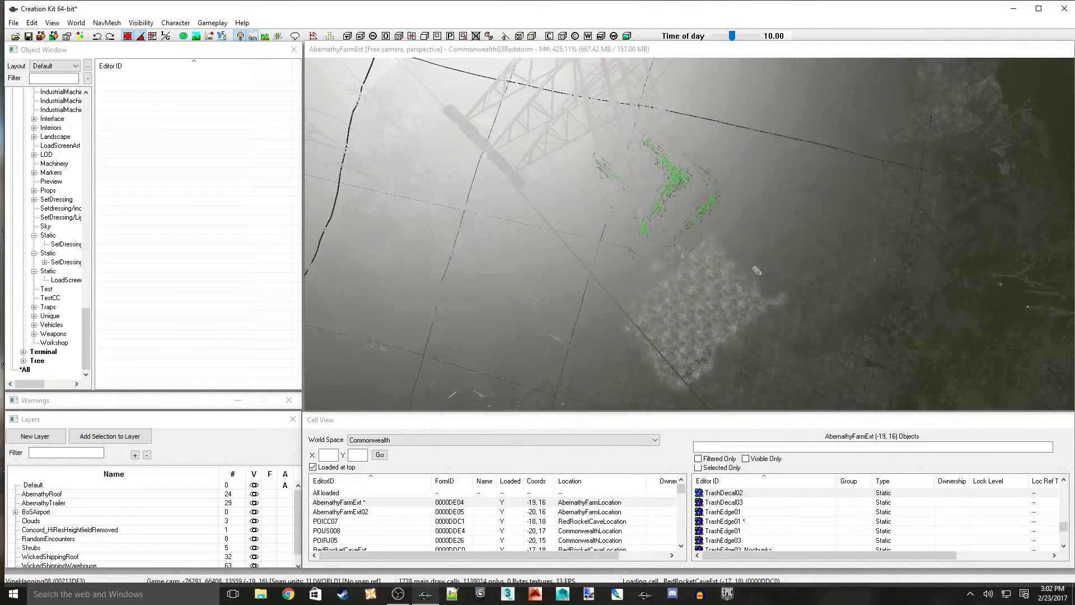
pyautogui.scroll(5, 688, 233)
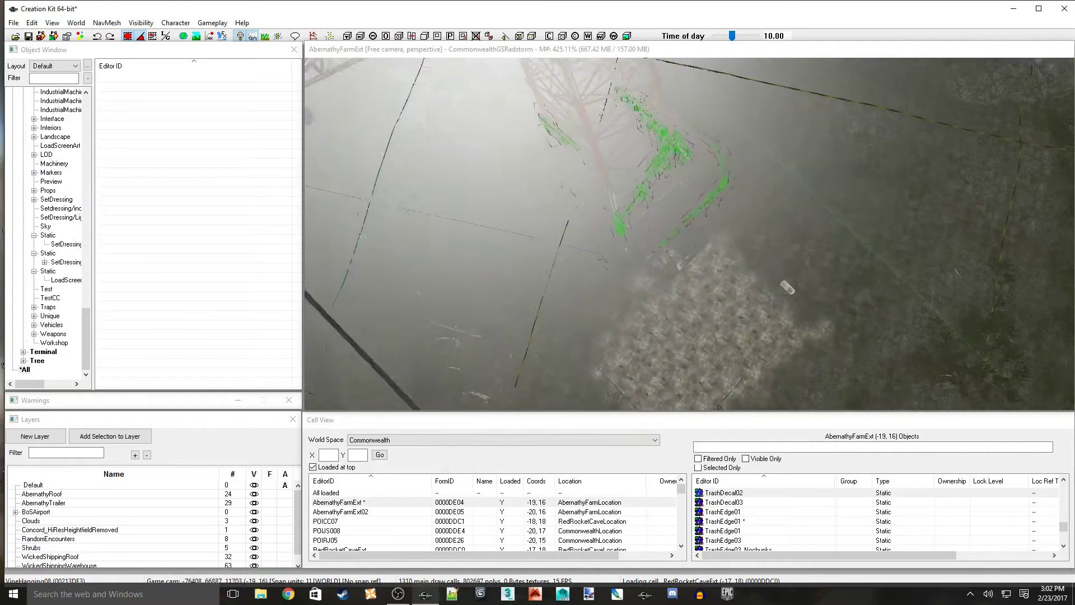
pyautogui.scroll(5, 688, 233)
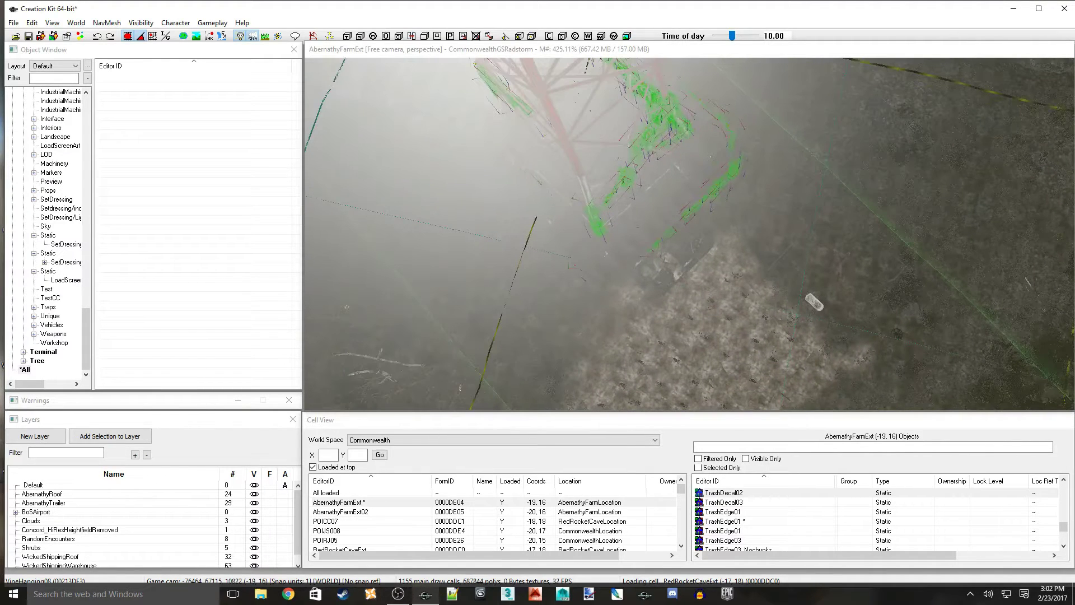
pyautogui.click(76, 23)
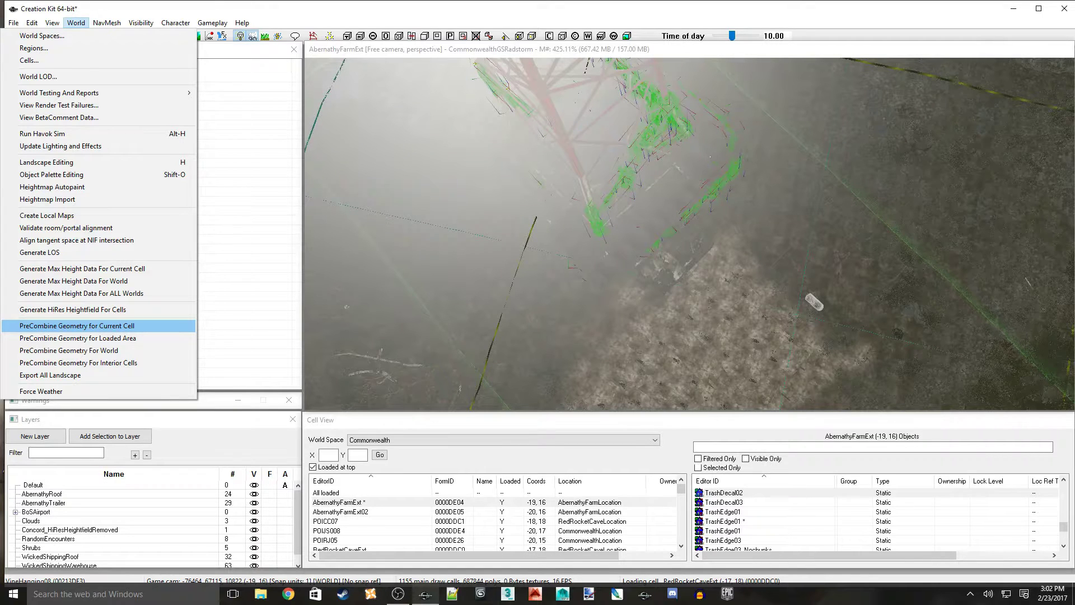
pyautogui.press('Return')
pyautogui.press('Return')
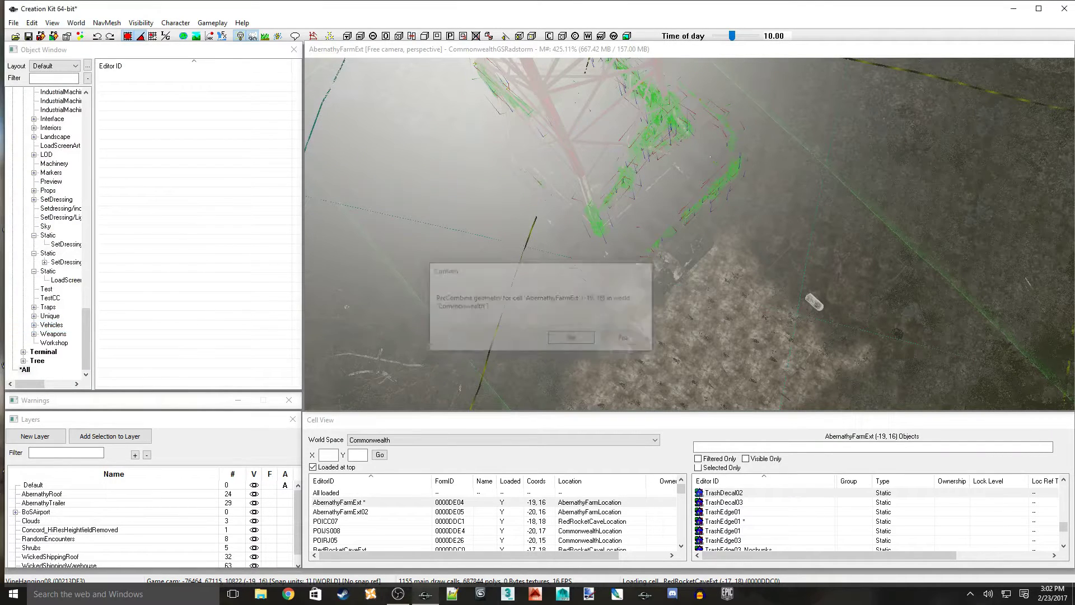
pyautogui.press('Return')
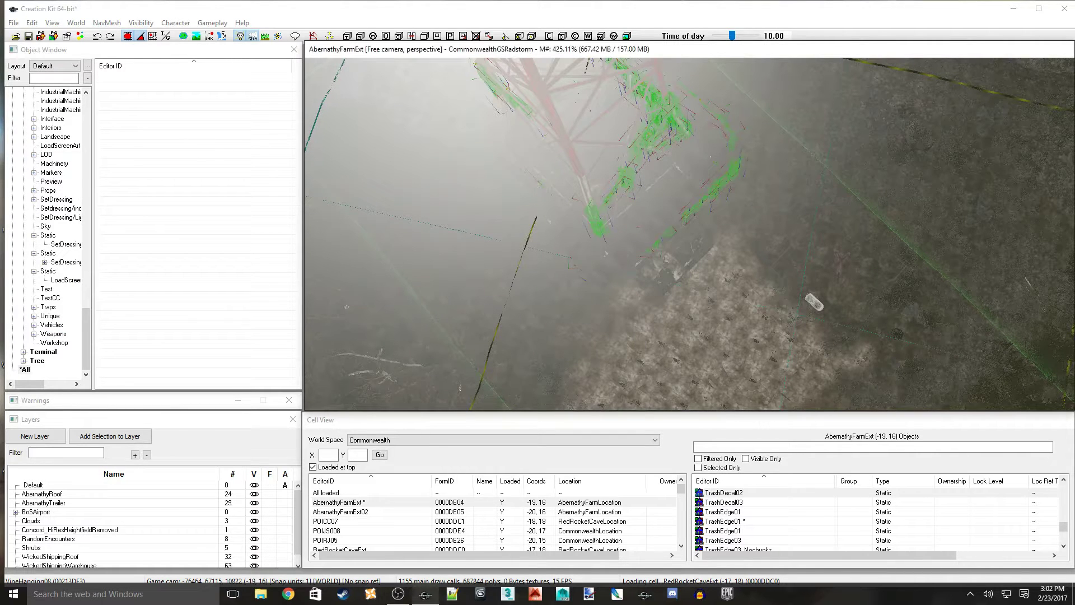
# Generate precombined visibility for all loaded cells
pyautogui.click(141, 23)
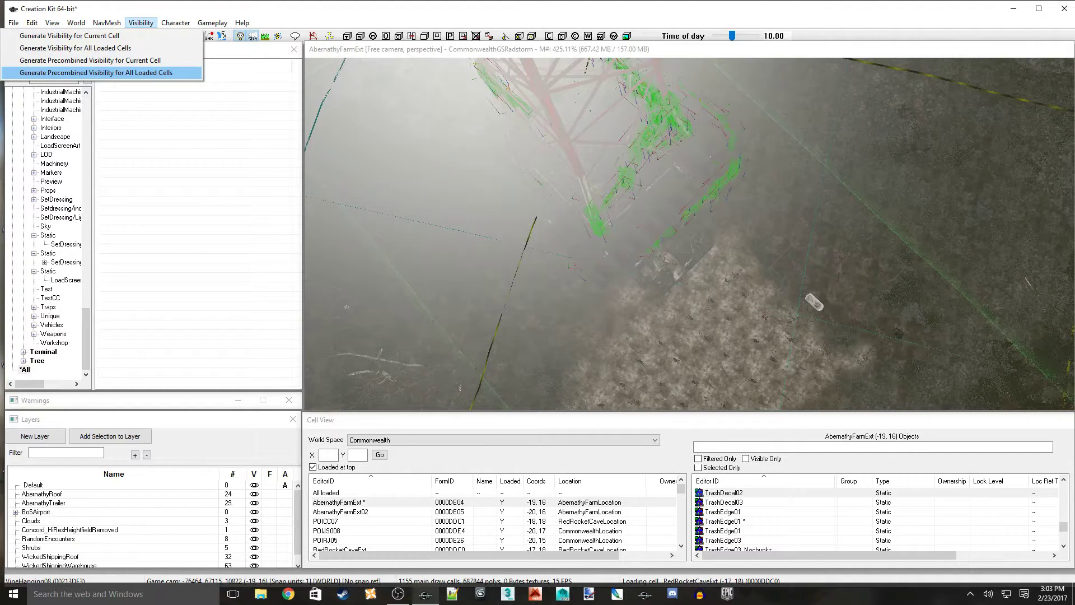
pyautogui.press('Return')
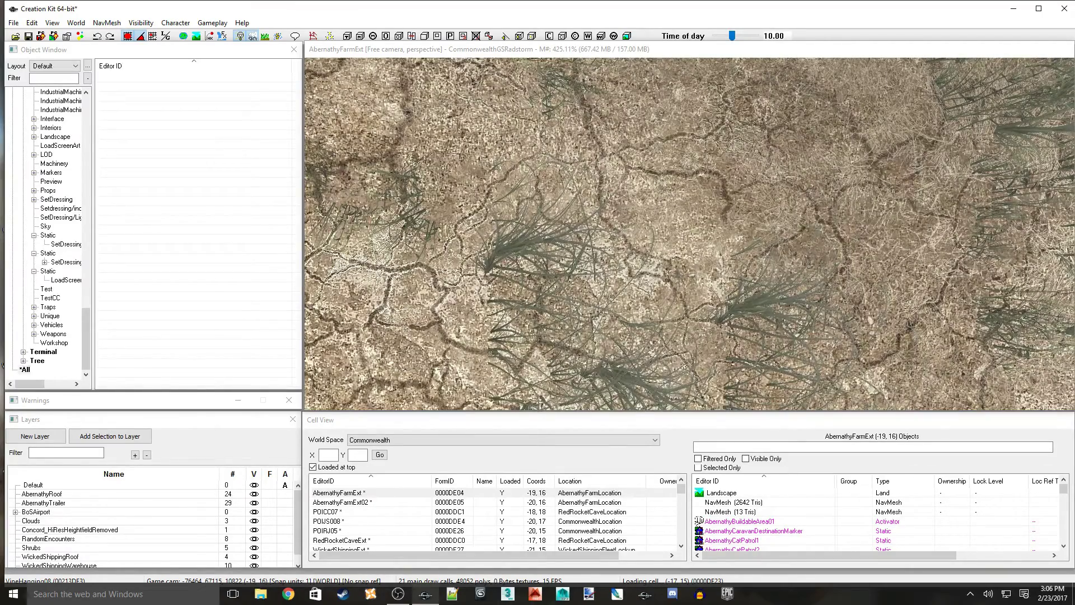
pyautogui.scroll(3, 689, 234)
pyautogui.scroll(-2, 689, 234)
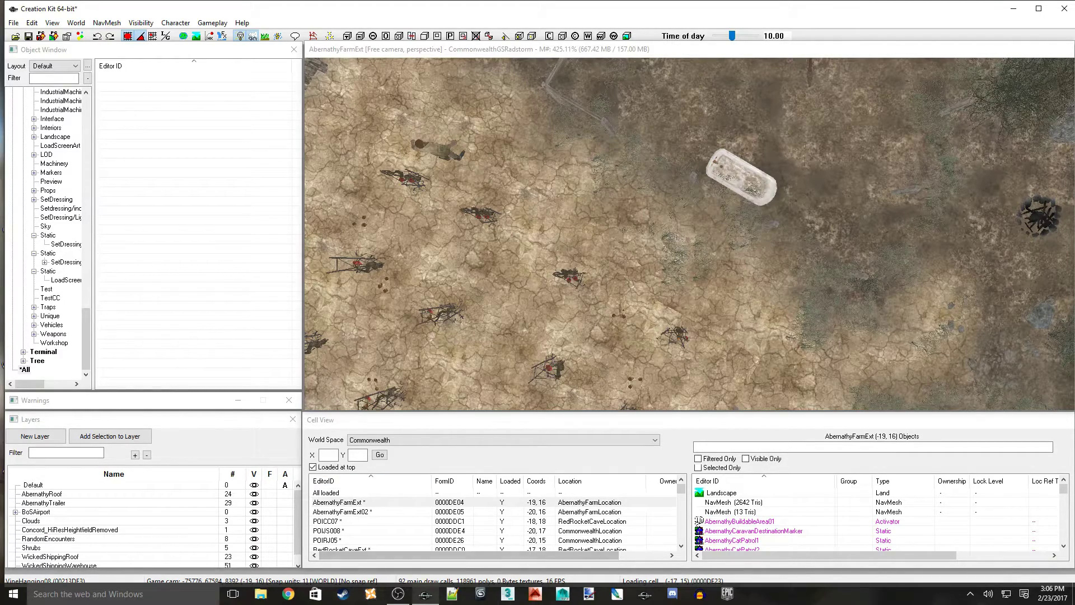
# Switch to File Explorer and check the generated UVD files in the Fallout 4 folder Data\Vis\Fallout4.esm
pyautogui.click(260, 594)
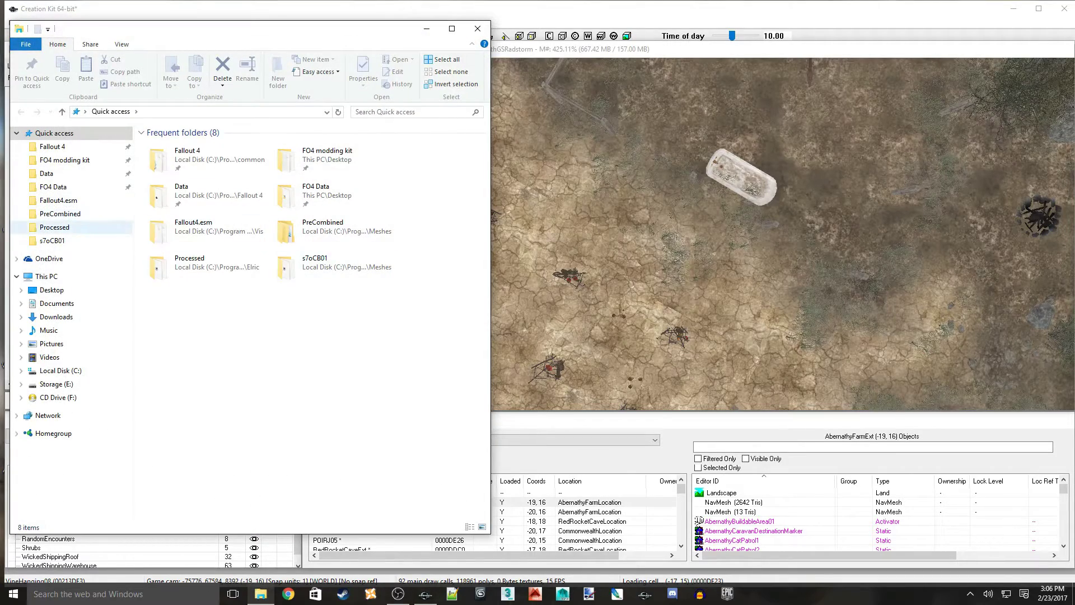
pyautogui.click(46, 173)
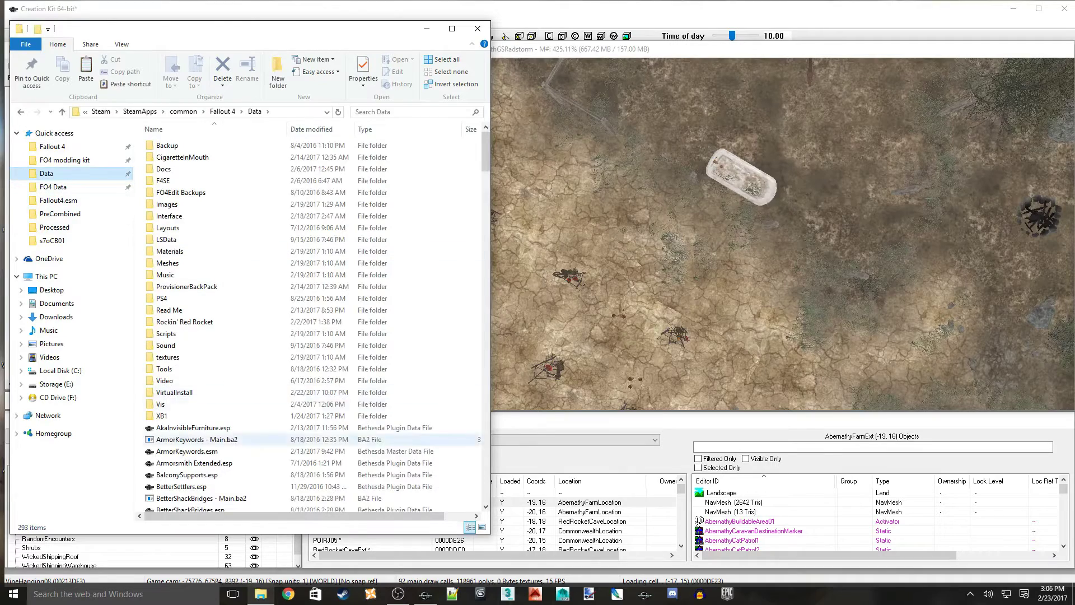
pyautogui.doubleClick(163, 404)
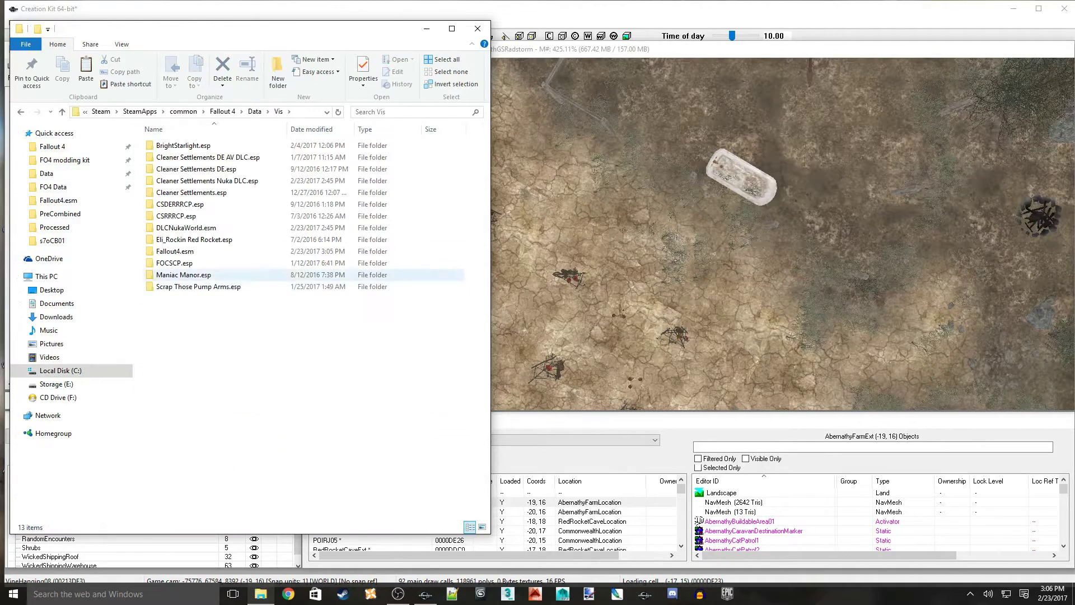
pyautogui.doubleClick(168, 251)
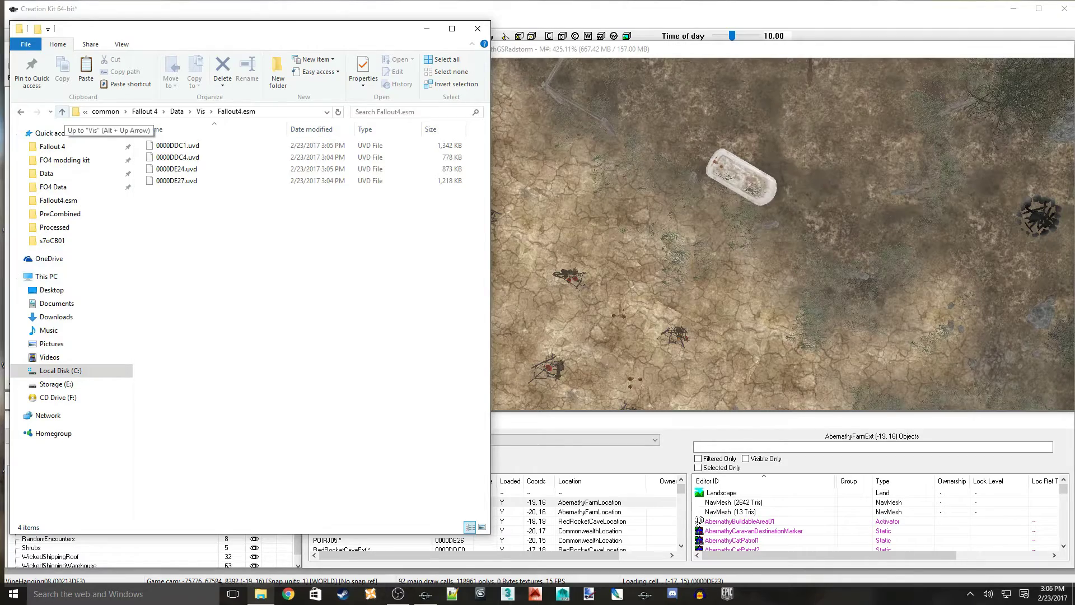
pyautogui.click(62, 111)
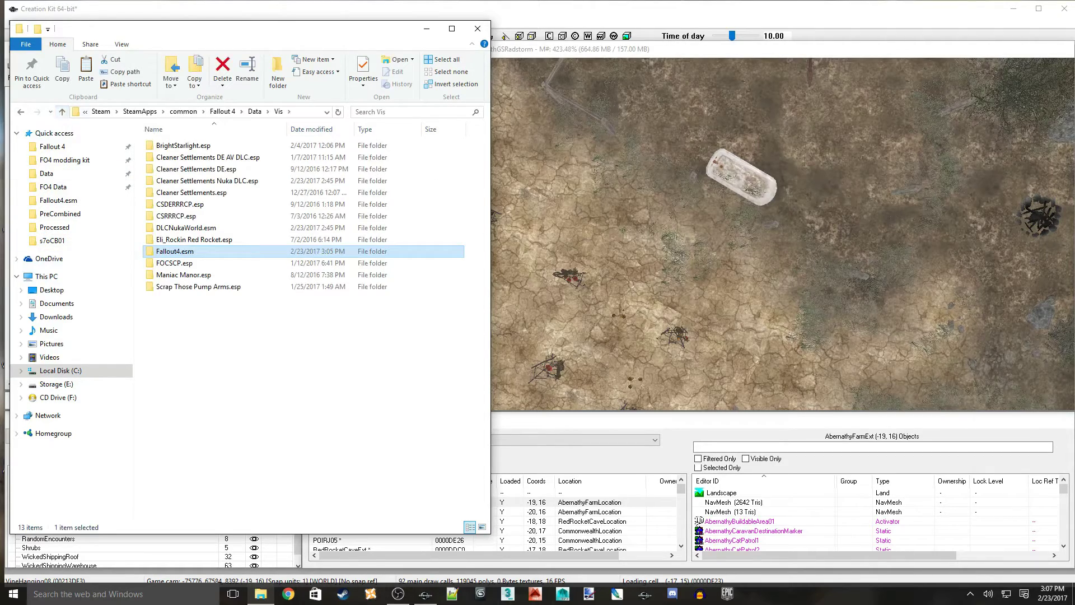
# Check the generated NIF files in the Data\Meshes\PreCombined folder and close File Explorer
pyautogui.click(62, 111)
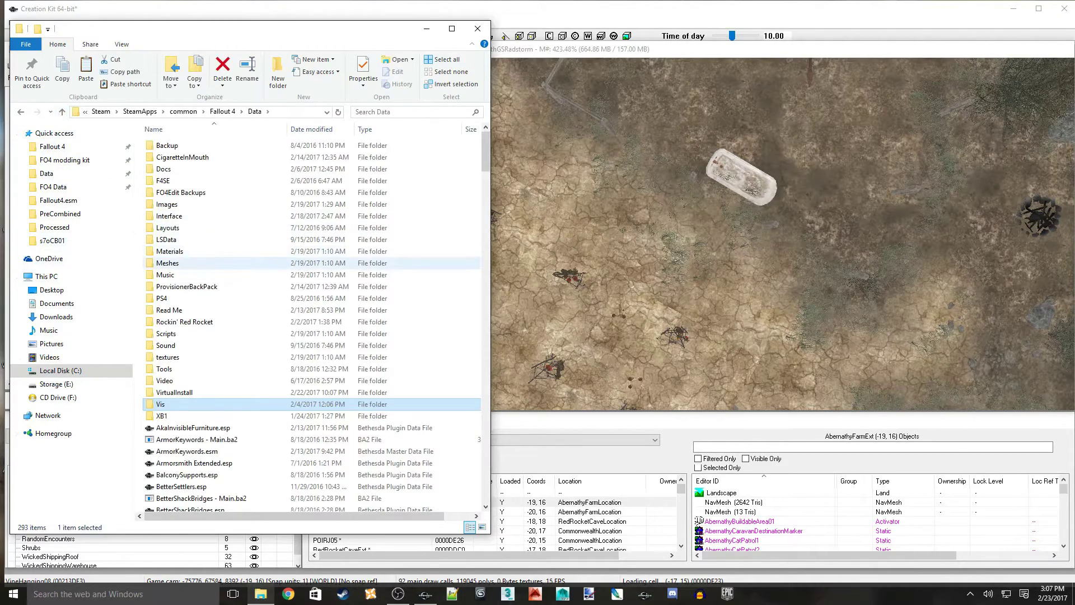
pyautogui.doubleClick(167, 262)
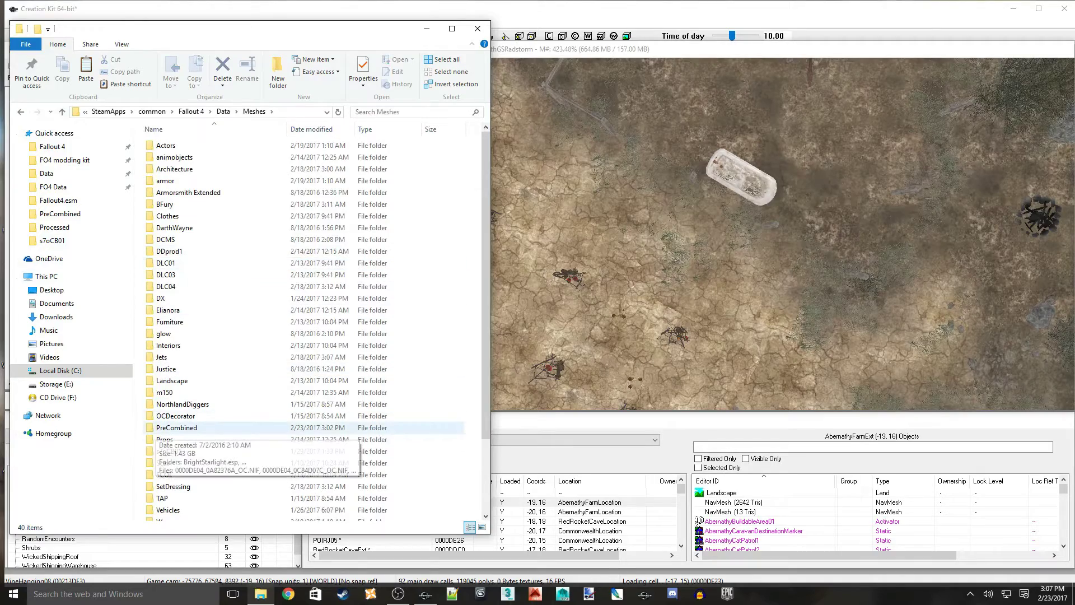
pyautogui.doubleClick(336, 427)
pyautogui.scroll(-3, 224, 455)
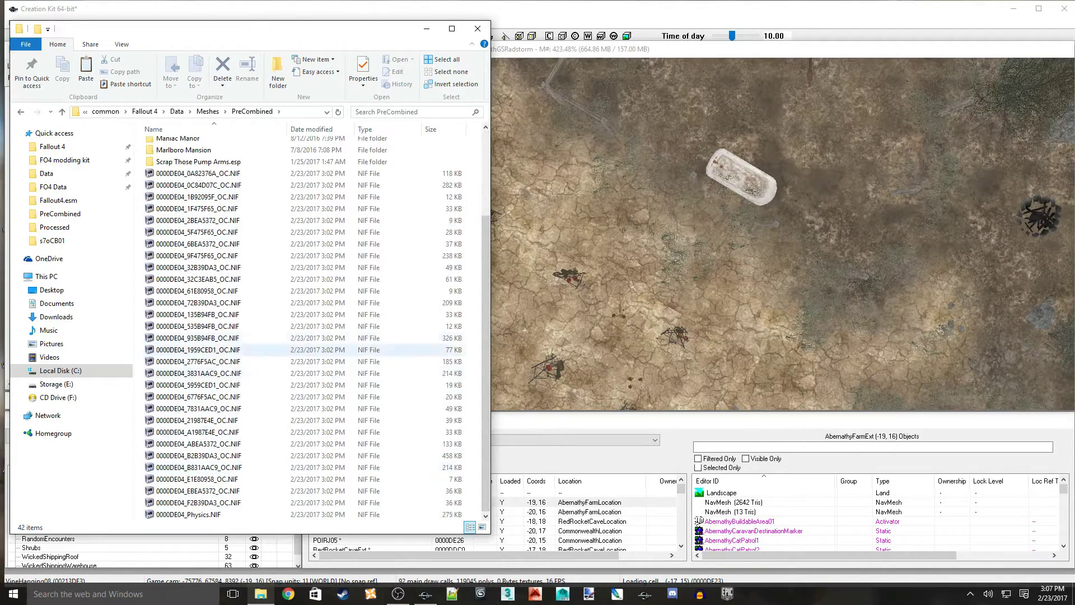
pyautogui.scroll(3, 224, 353)
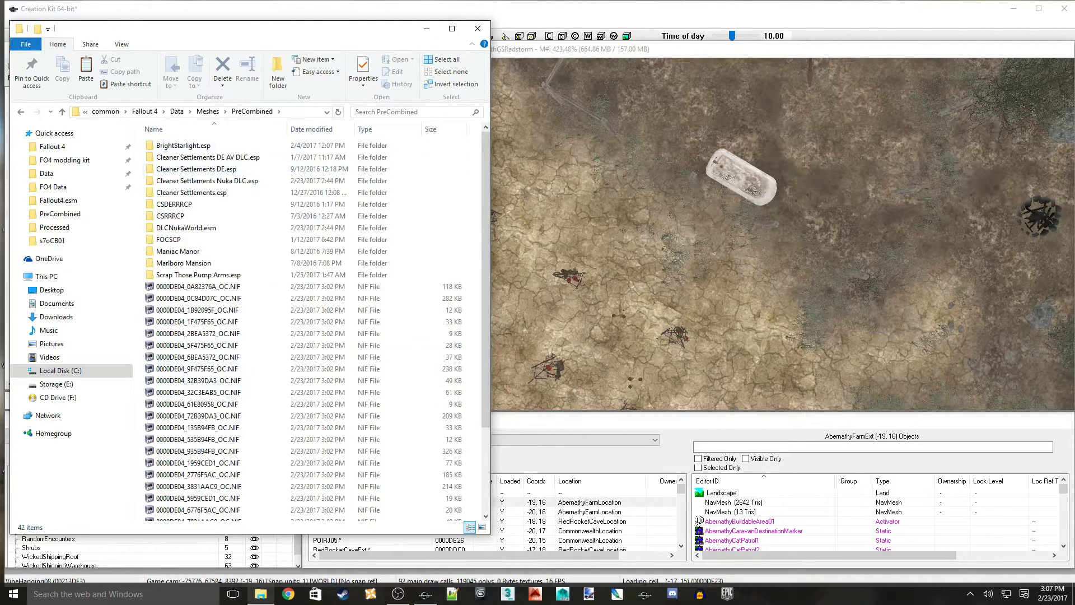
pyautogui.click(478, 28)
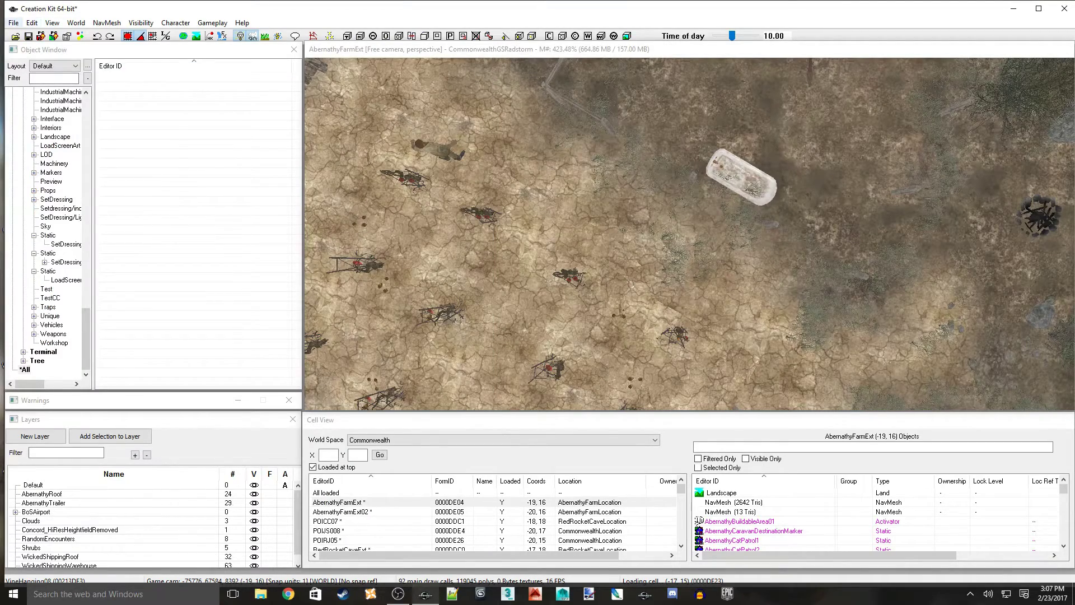
# Save the plugin as Test01 in the Fallout 4 Data folder, looking through the existing plugin files first
pyautogui.click(14, 22)
pyautogui.click(26, 49)
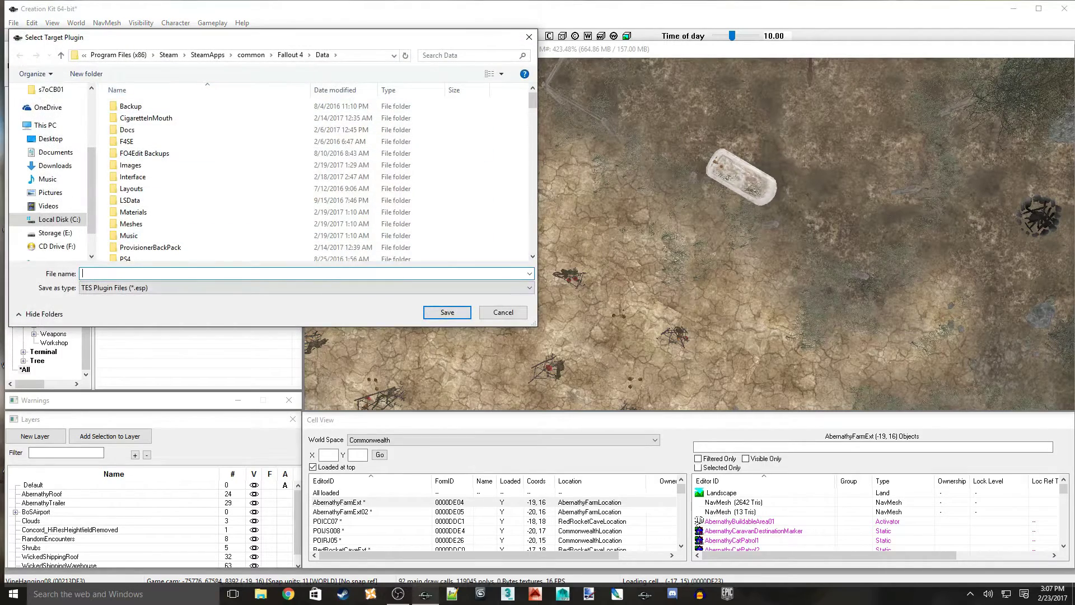
pyautogui.write('Test')
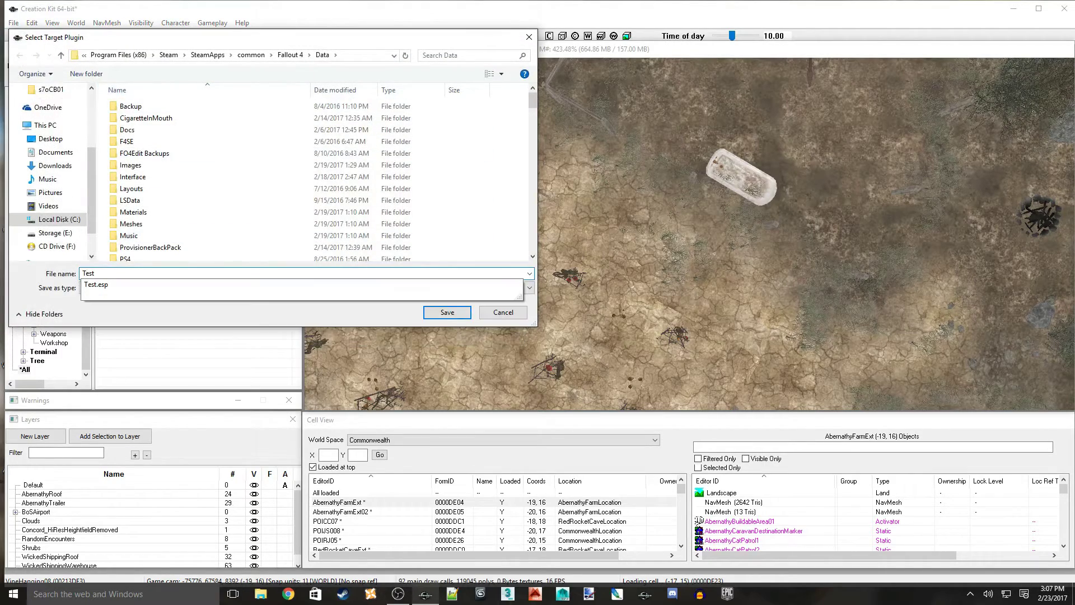
pyautogui.write('01')
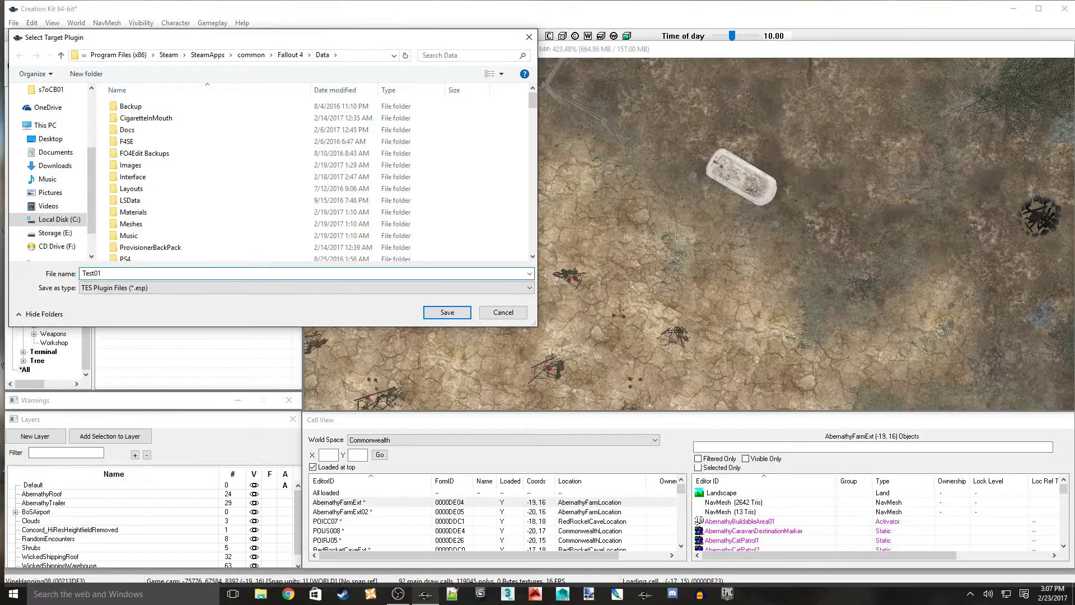
pyautogui.scroll(-4, 168, 195)
pyautogui.scroll(-10, 168, 195)
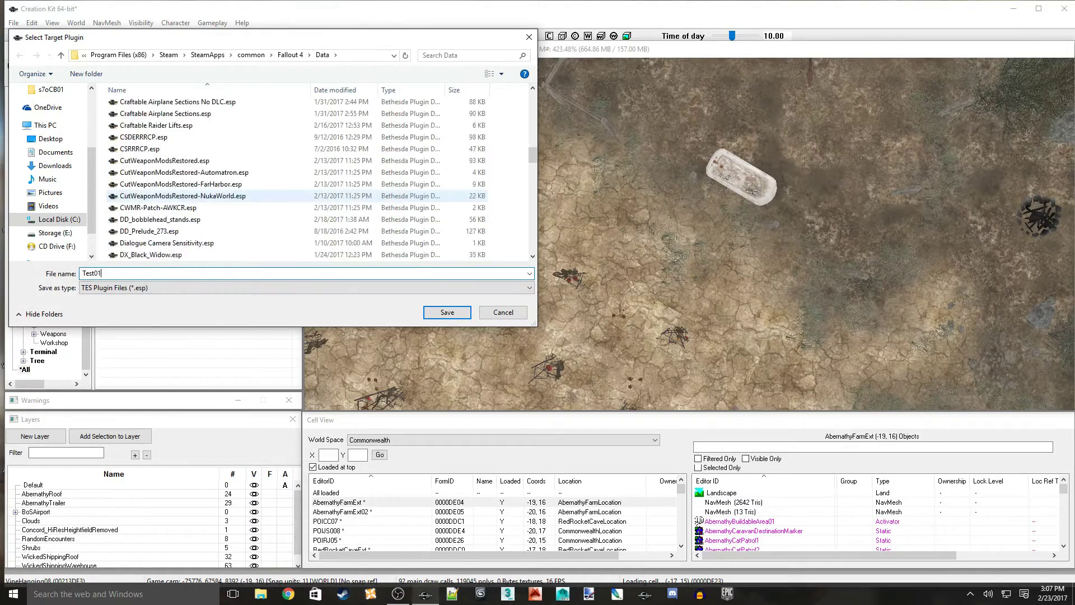
pyautogui.scroll(-12, 168, 195)
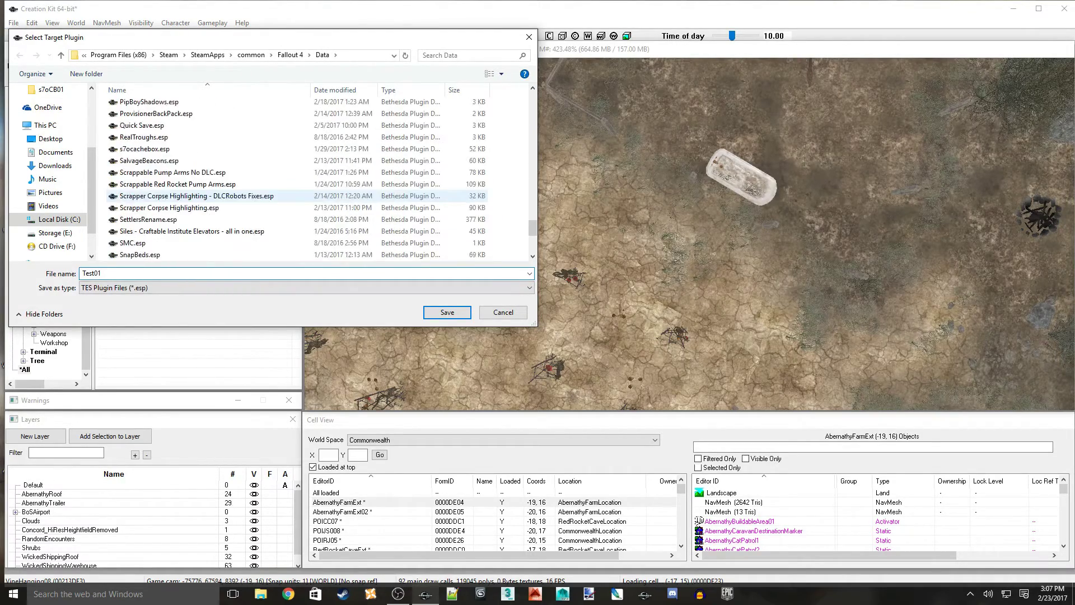
pyautogui.scroll(-3, 168, 202)
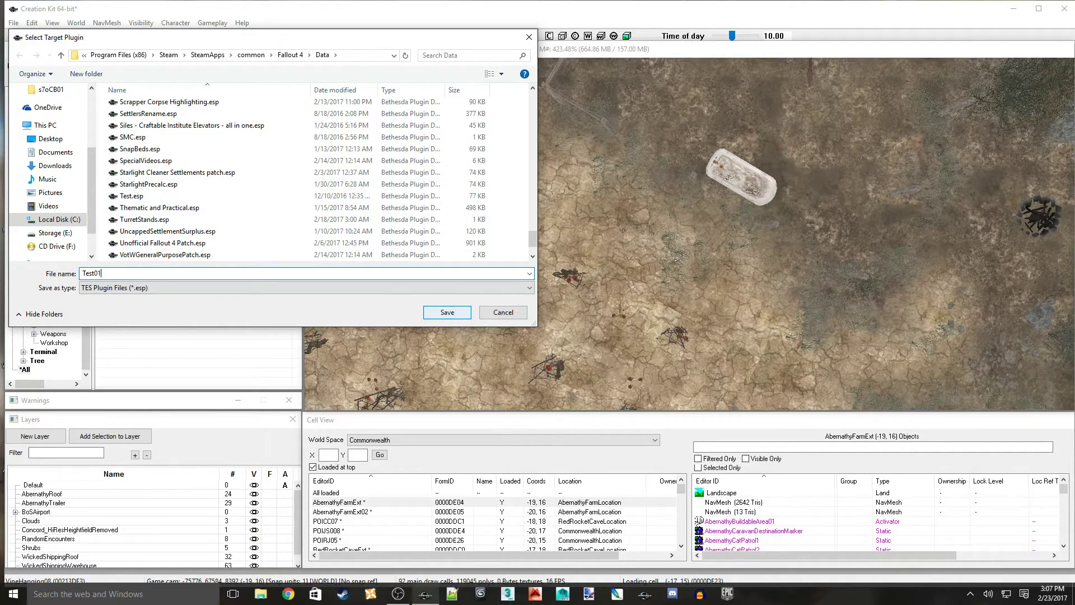
pyautogui.click(447, 312)
# Create an archive for the plugin, pack its required PreCombined mesh and Vis files, and look through the existing archives in the Data folder
pyautogui.click(13, 22)
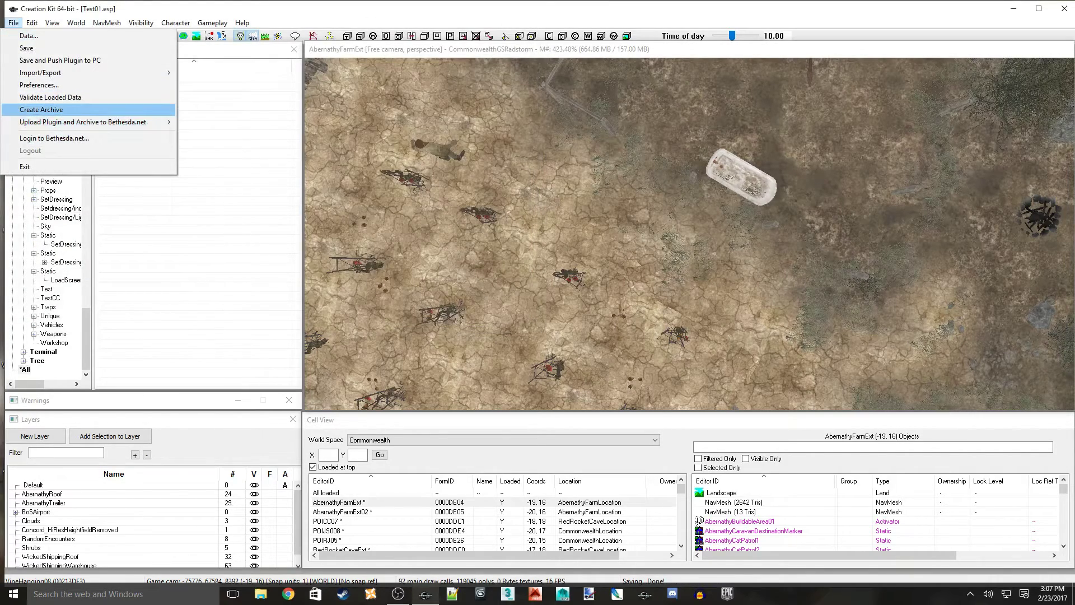
pyautogui.click(41, 109)
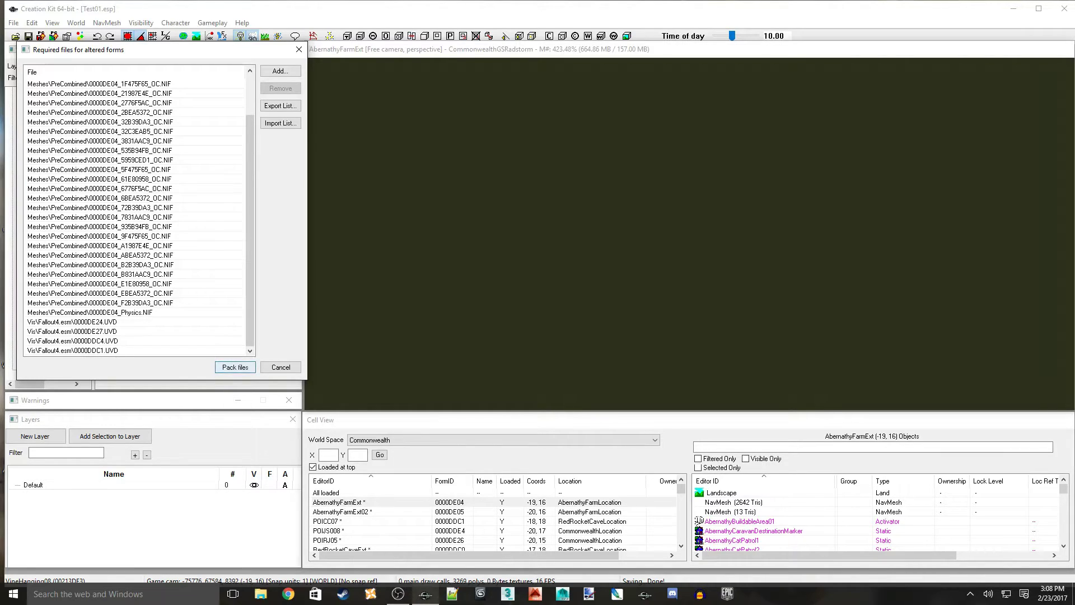
pyautogui.click(235, 367)
pyautogui.scroll(-10, 227, 271)
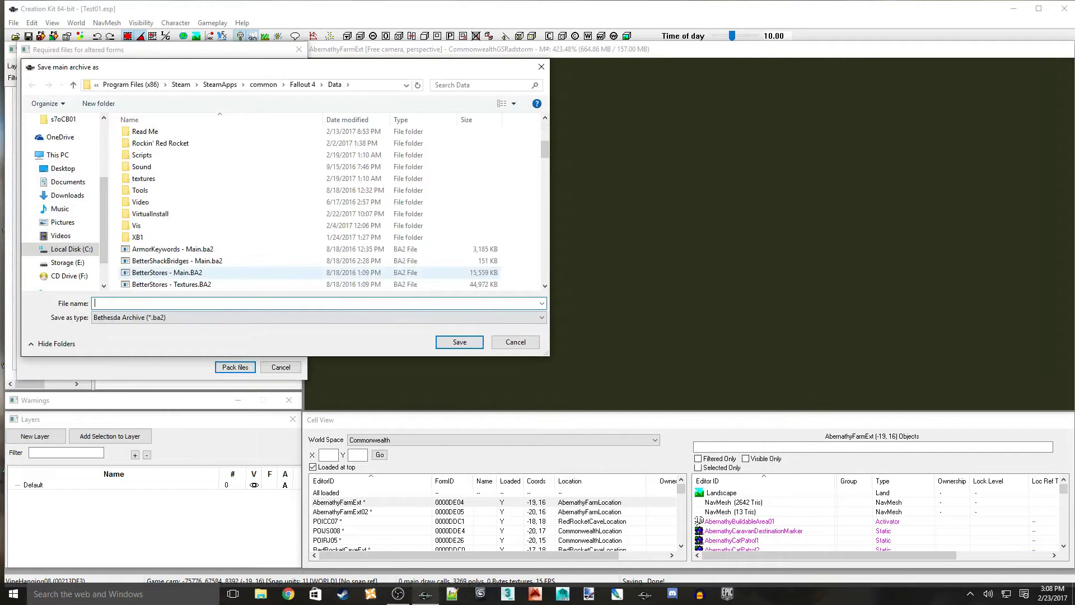
pyautogui.scroll(-12, 227, 272)
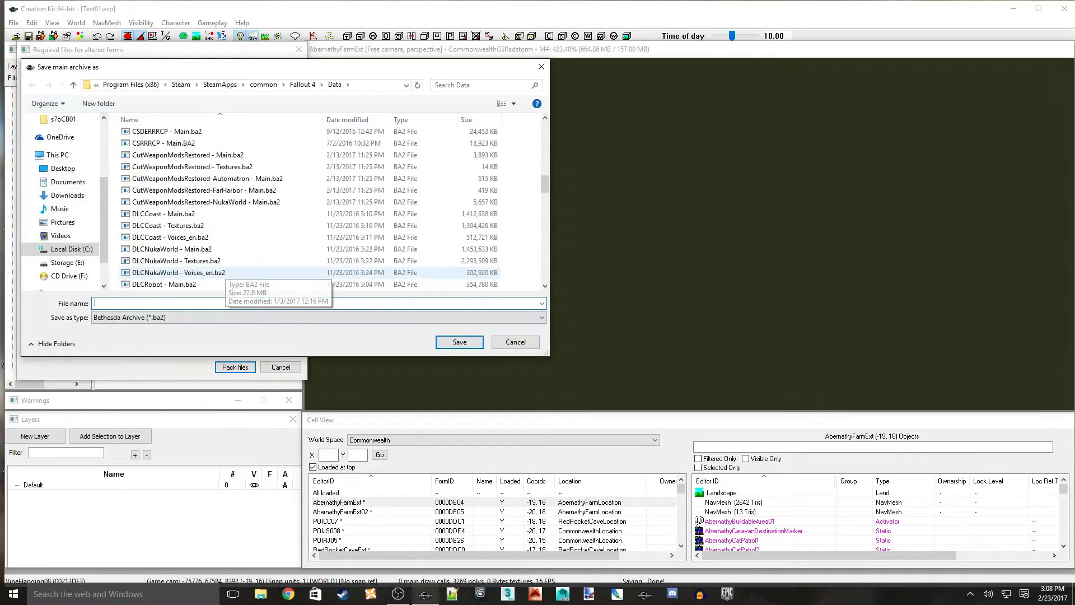
pyautogui.scroll(-10, 227, 272)
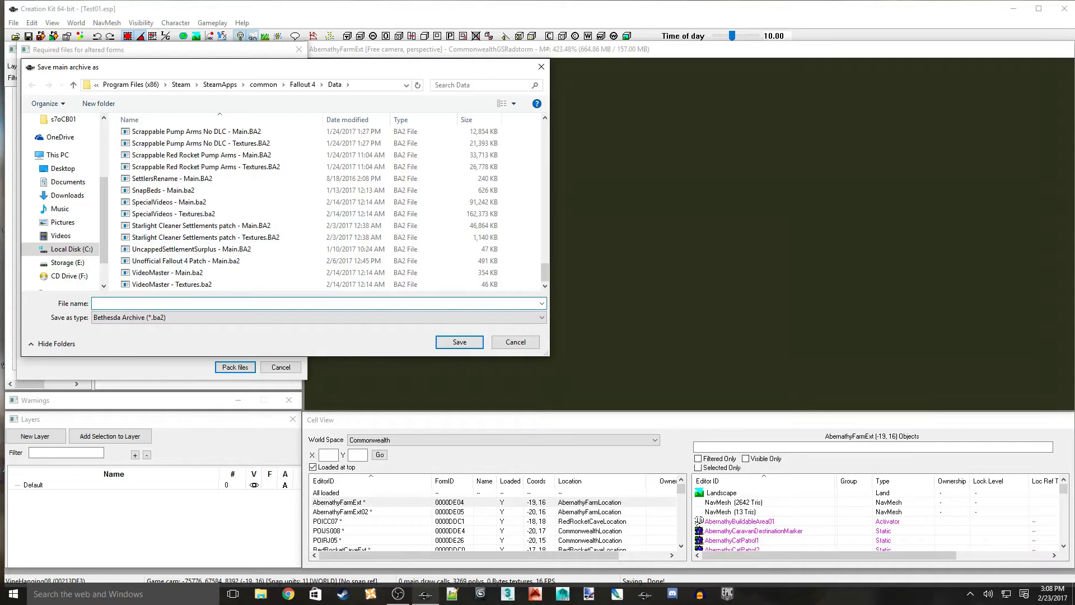
# Save the main archive as Test01 - Main in the Fallout 4 Data folder
pyautogui.write('test')
pyautogui.press('Down')
pyautogui.press('Down')
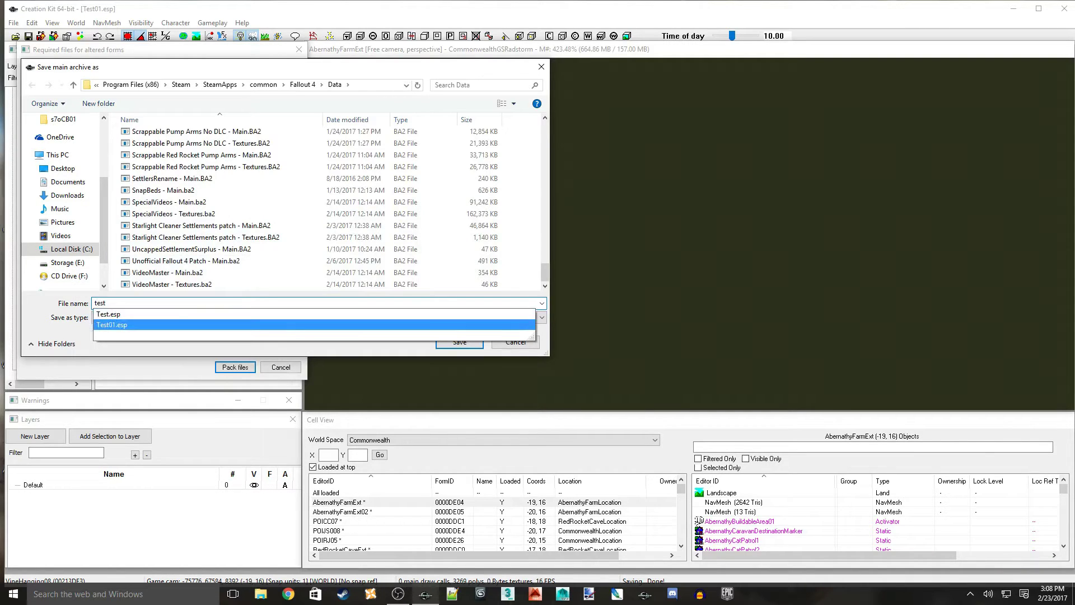
pyautogui.press('Return')
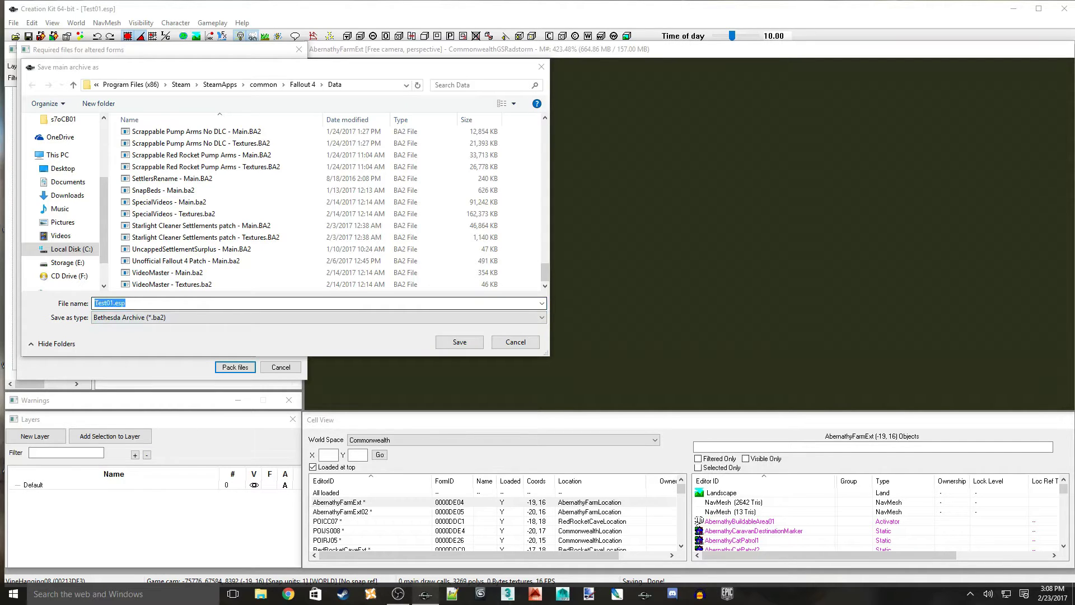
pyautogui.press('End')
pyautogui.press('BackSpace')
pyautogui.press('BackSpace')
pyautogui.press('BackSpace')
pyautogui.press('BackSpace')
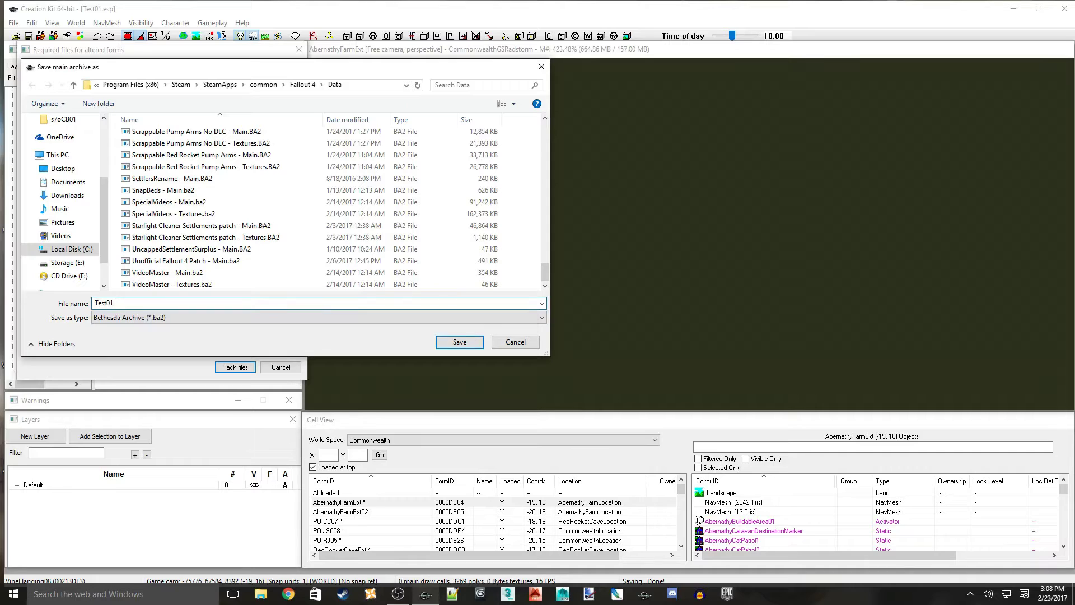
pyautogui.write('Main')
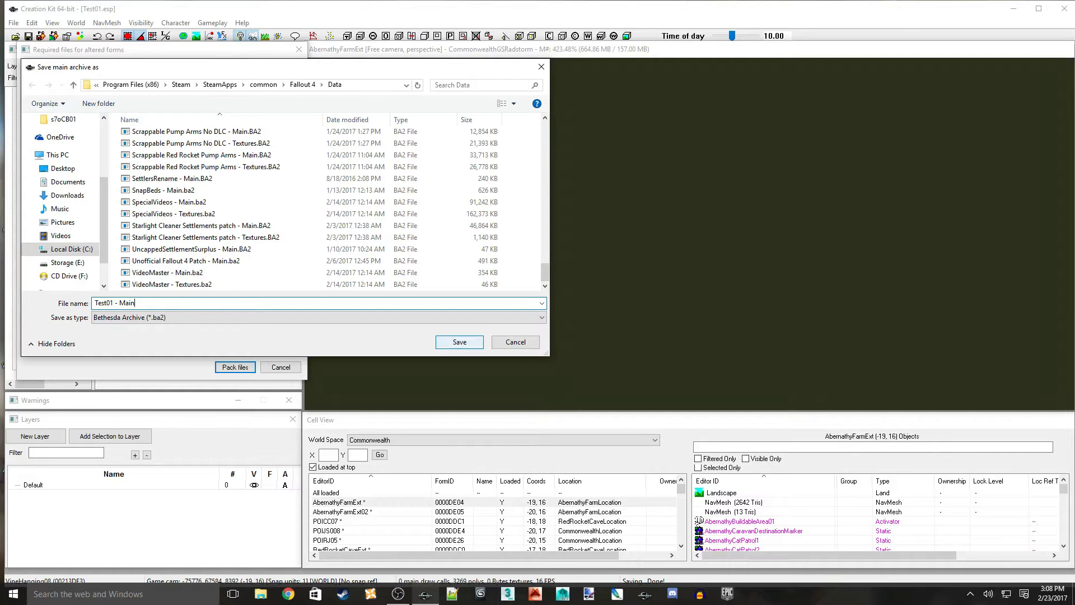
pyautogui.press('Return')
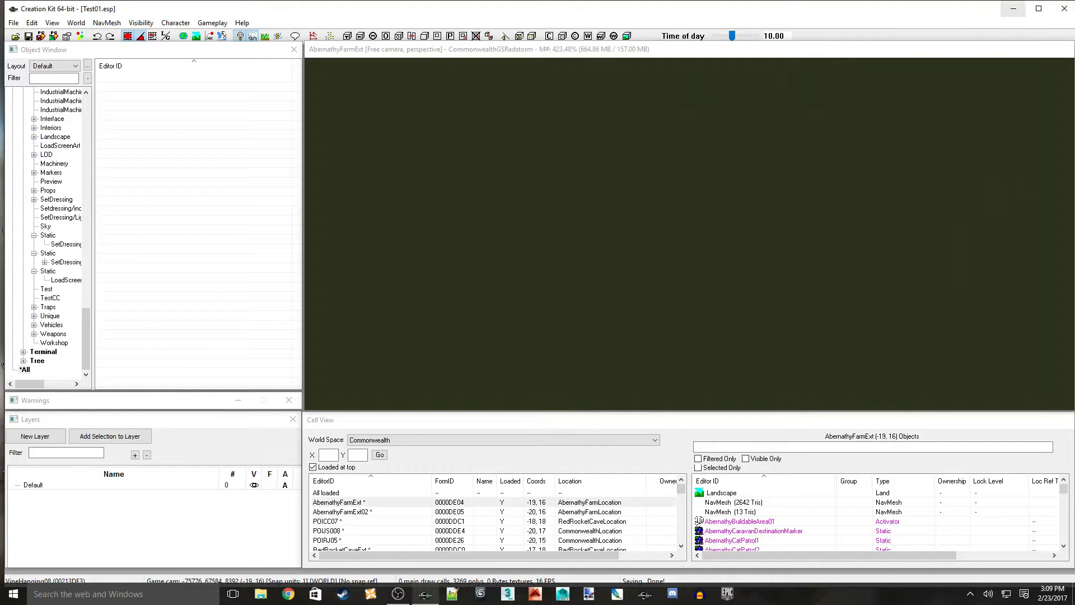
# Minimize the Creation Kit, open Nexus Mod Manager for Fallout 4, and find Test01.esp in the plugin load order
pyautogui.click(1013, 8)
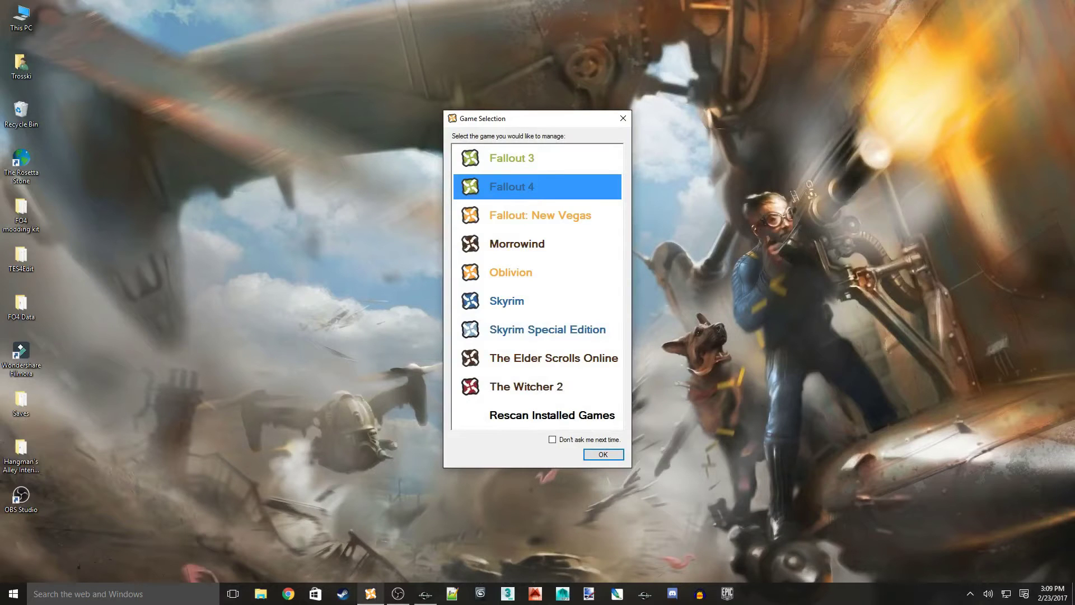
pyautogui.press('Return')
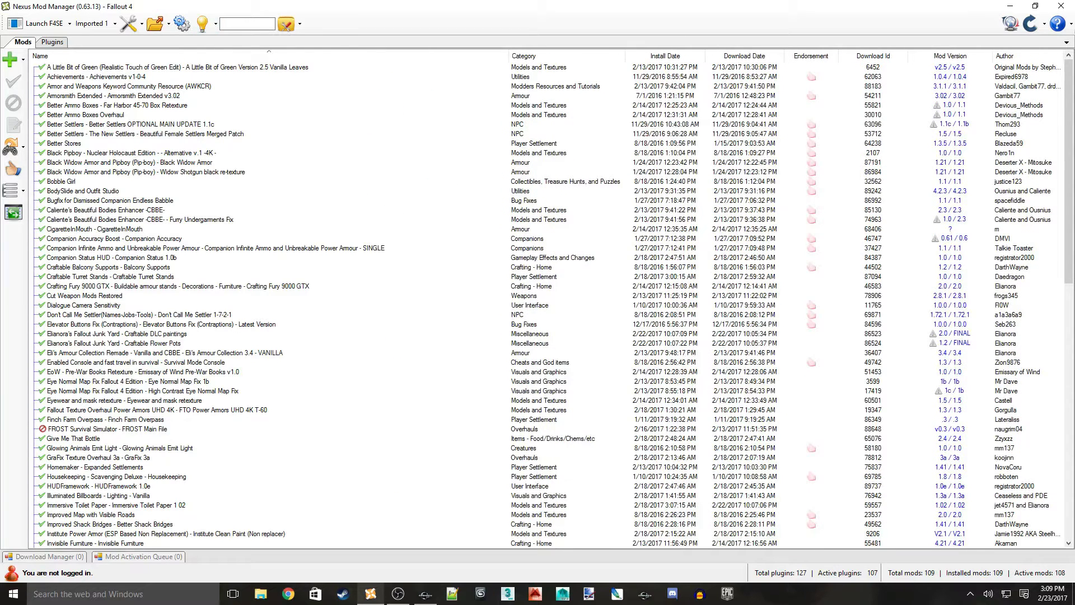
pyautogui.click(52, 42)
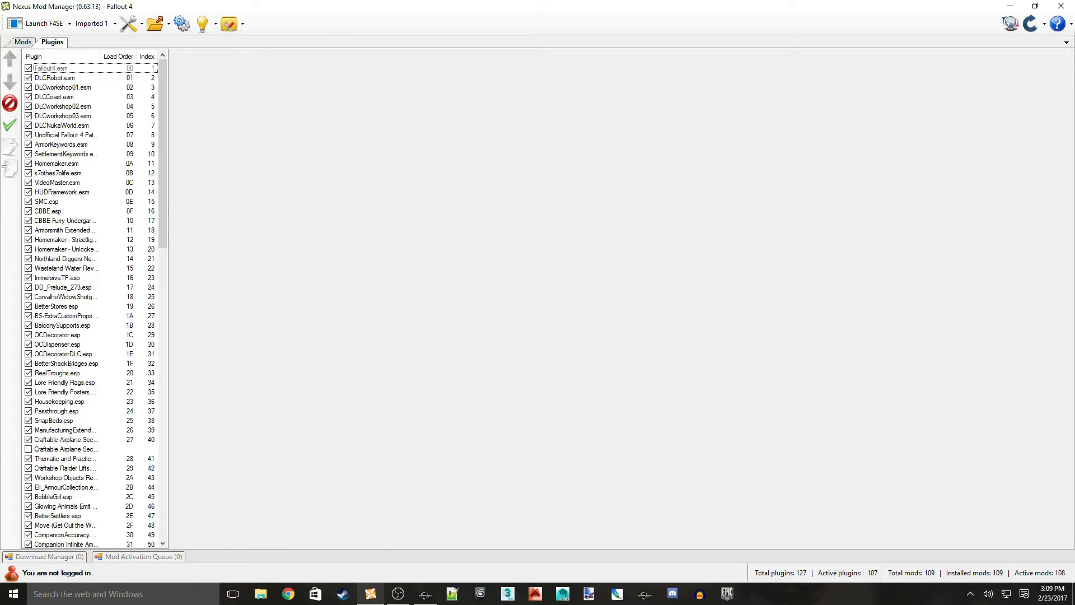
pyautogui.scroll(-20, 84, 263)
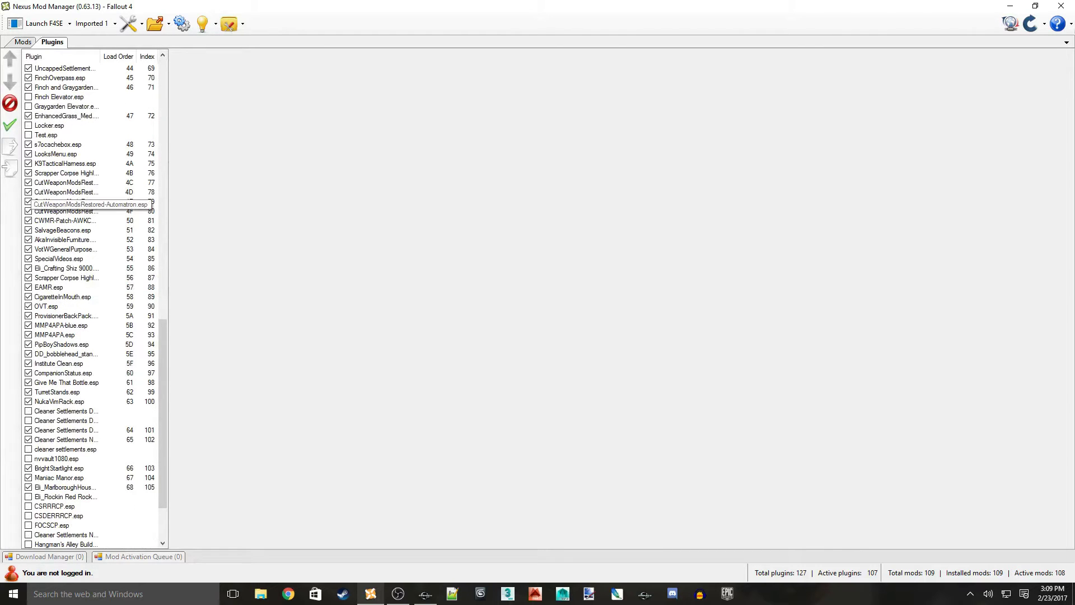
pyautogui.scroll(2, 100, 306)
pyautogui.scroll(-5, 56, 350)
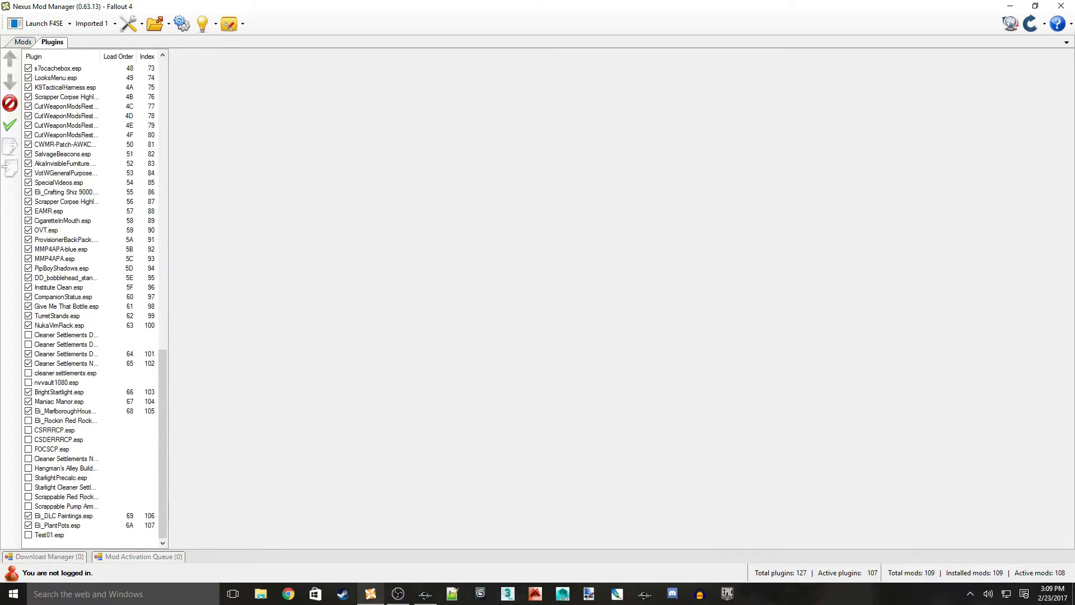
# Deactivate the two active Cleaner Settlements plugins and activate Test01.esp, reviewing the rest of the load order
pyautogui.click(28, 353)
pyautogui.click(28, 363)
pyautogui.click(28, 535)
pyautogui.moveTo(65, 144); pyautogui.dragTo(78, 162)
pyautogui.scroll(13, 90, 302)
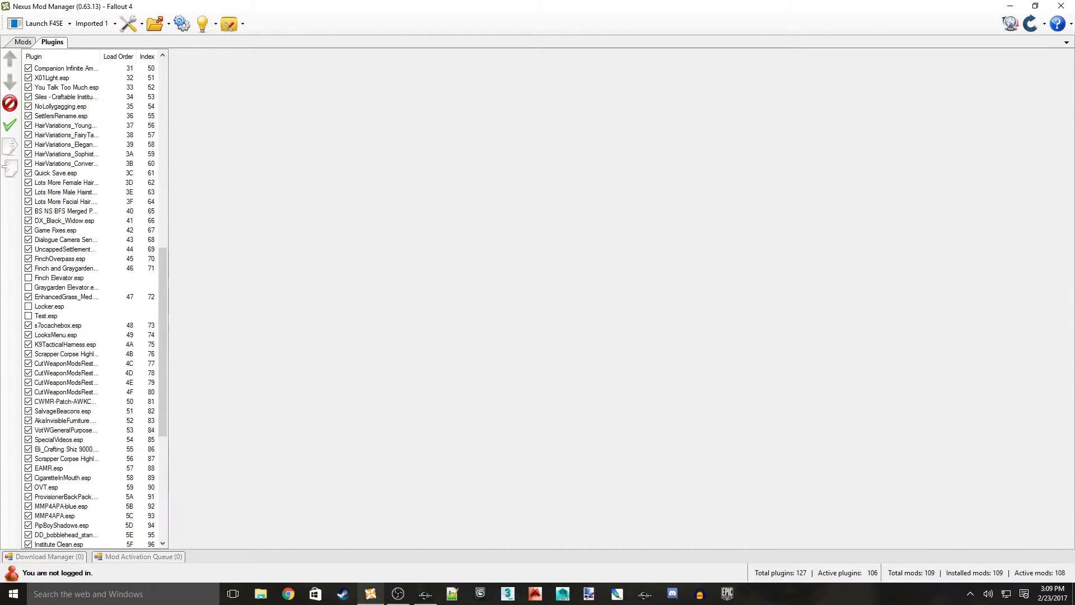
pyautogui.scroll(3, 89, 302)
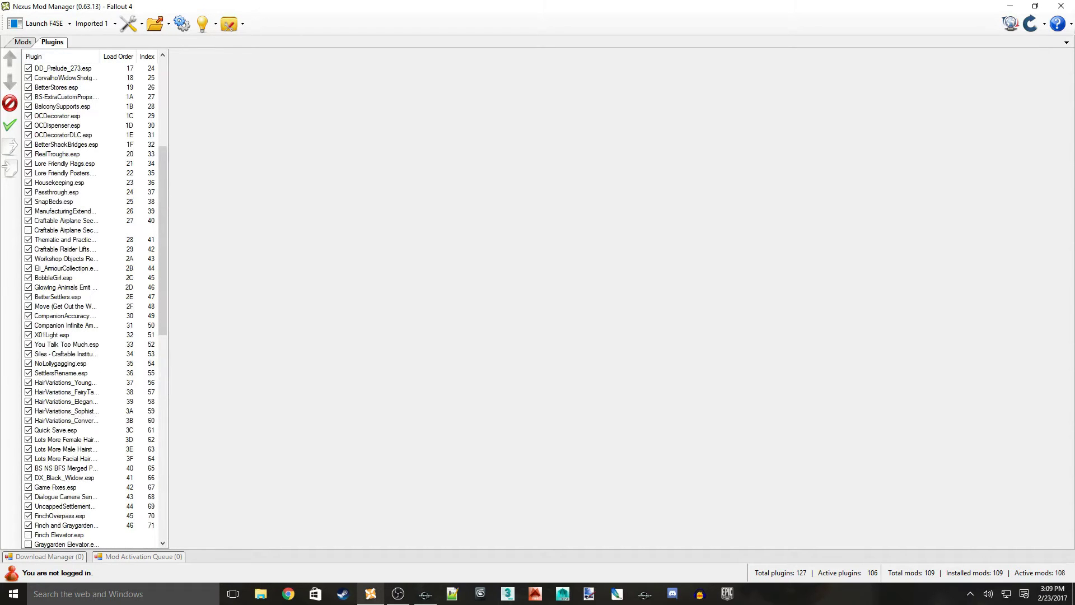
# Launch Fallout 4 through F4SE and continue from the Exitsave game, loading it with the current plugins
pyautogui.click(37, 23)
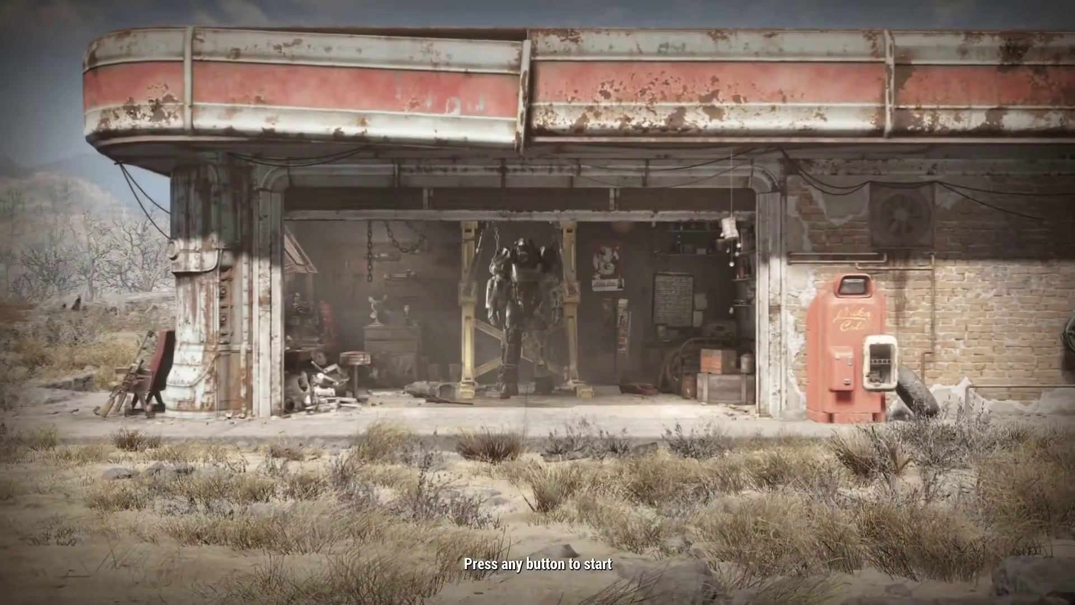
pyautogui.press('Return')
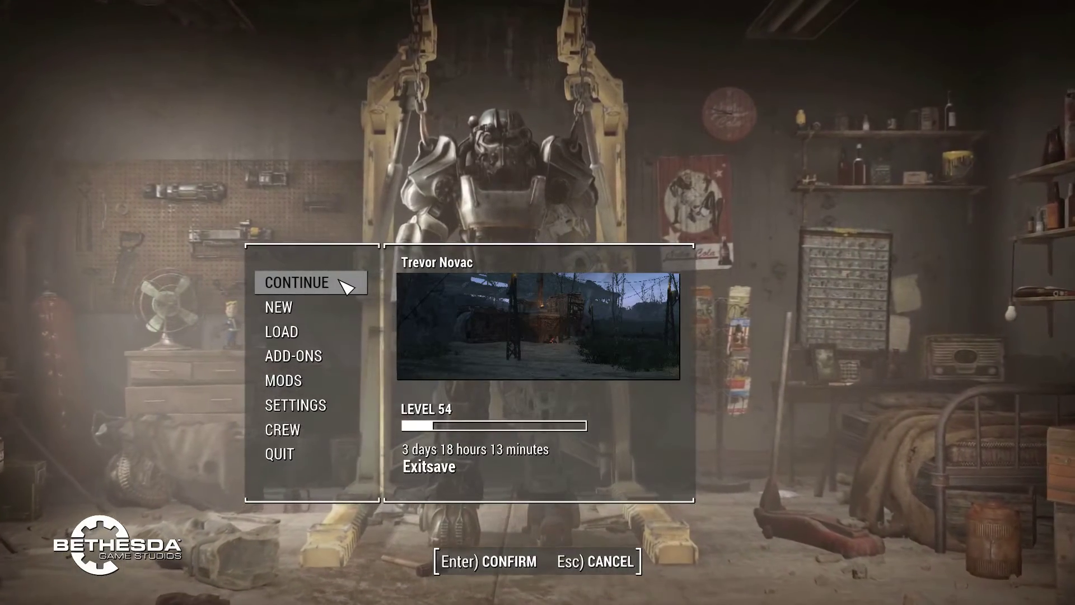
pyautogui.click(347, 283)
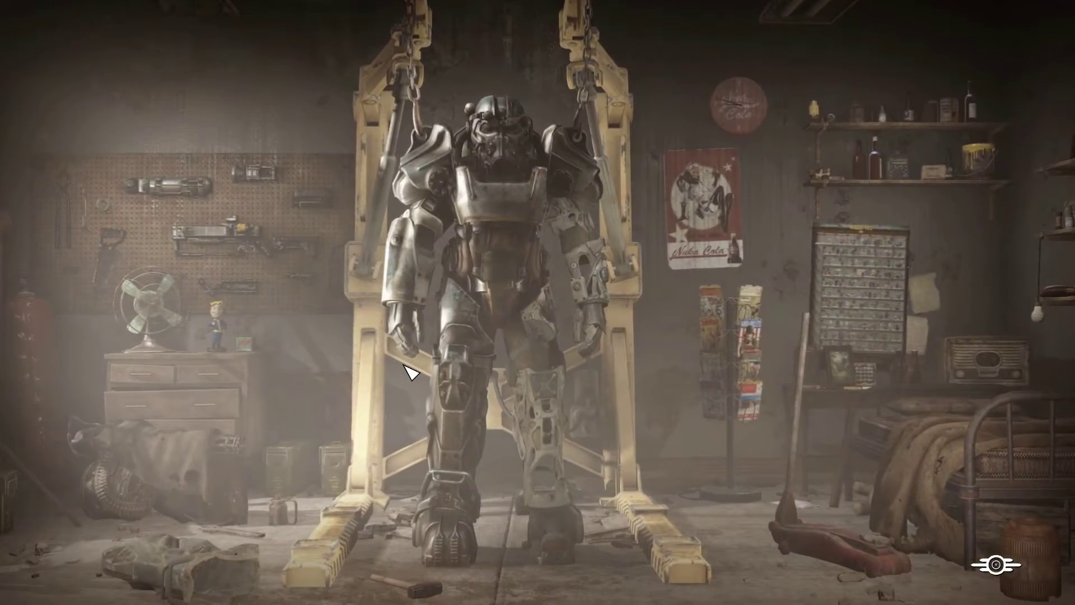
pyautogui.click(532, 363)
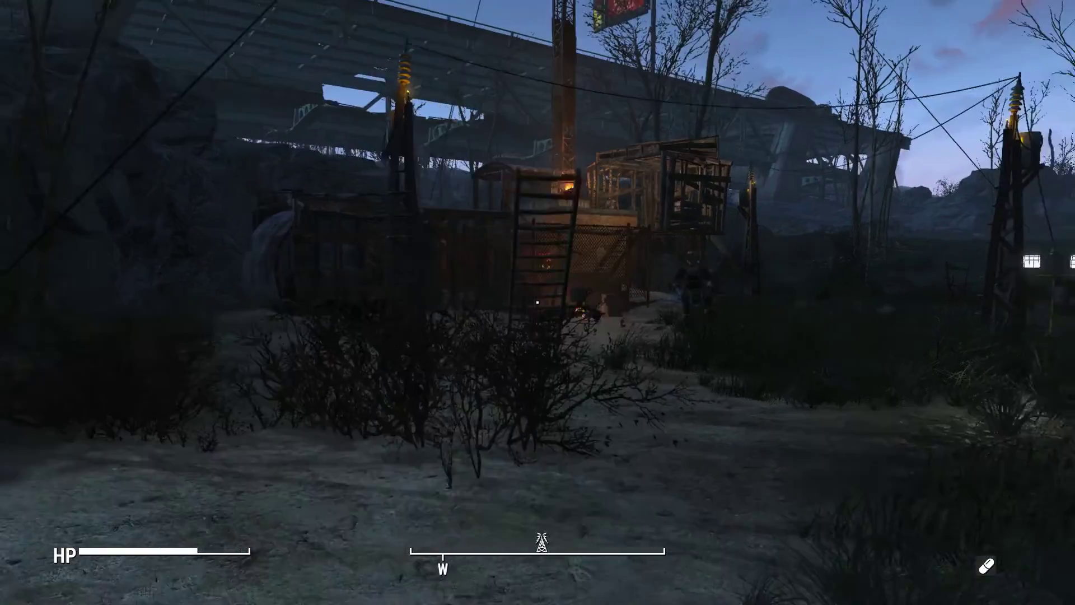
# Fast travel to Abernathy Farm from the Pip-Boy map
pyautogui.press('w')
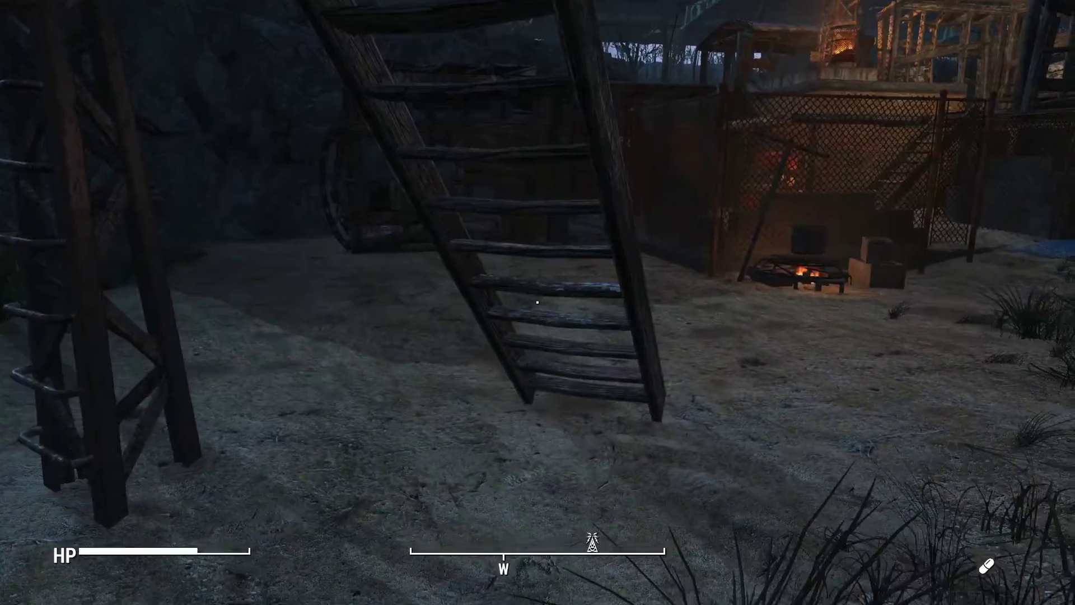
pyautogui.press('w')
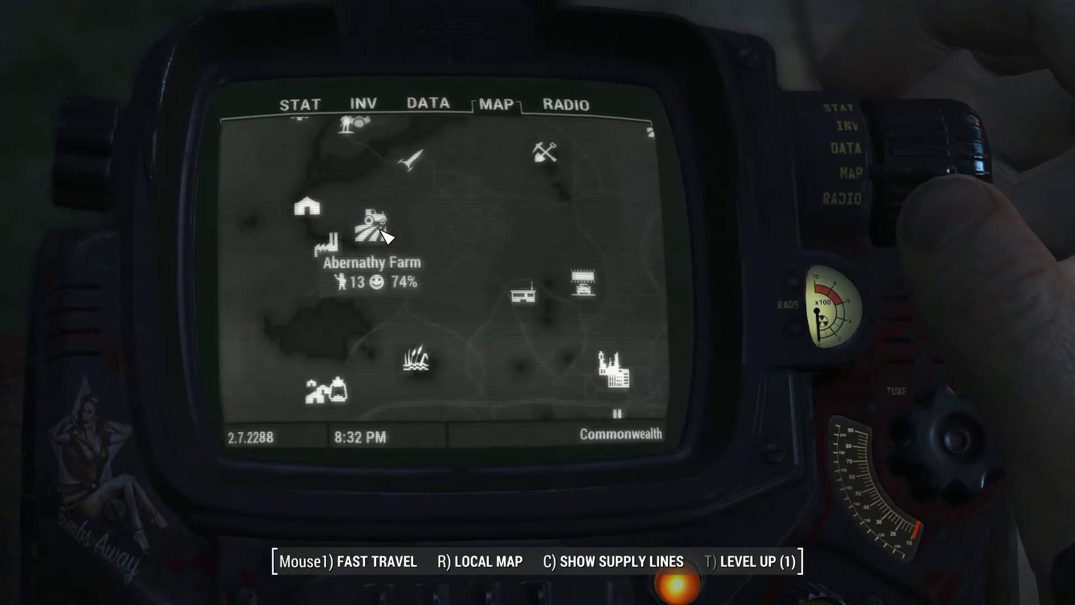
pyautogui.click(442, 262)
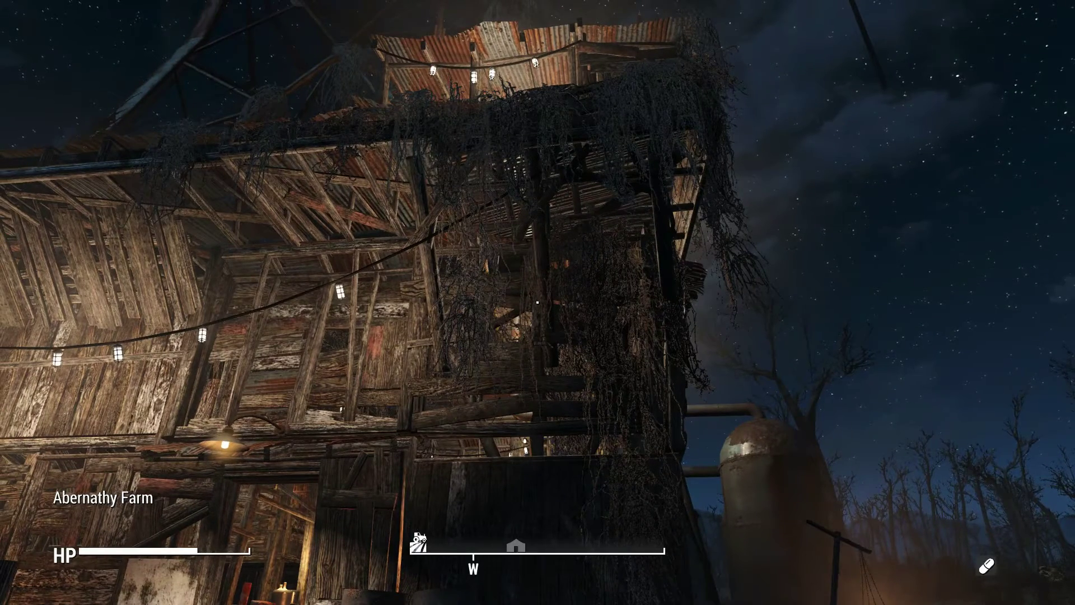
# Enter workshop mode at Abernathy Farm and scrap the wood crate beside the fence
pyautogui.press('v')
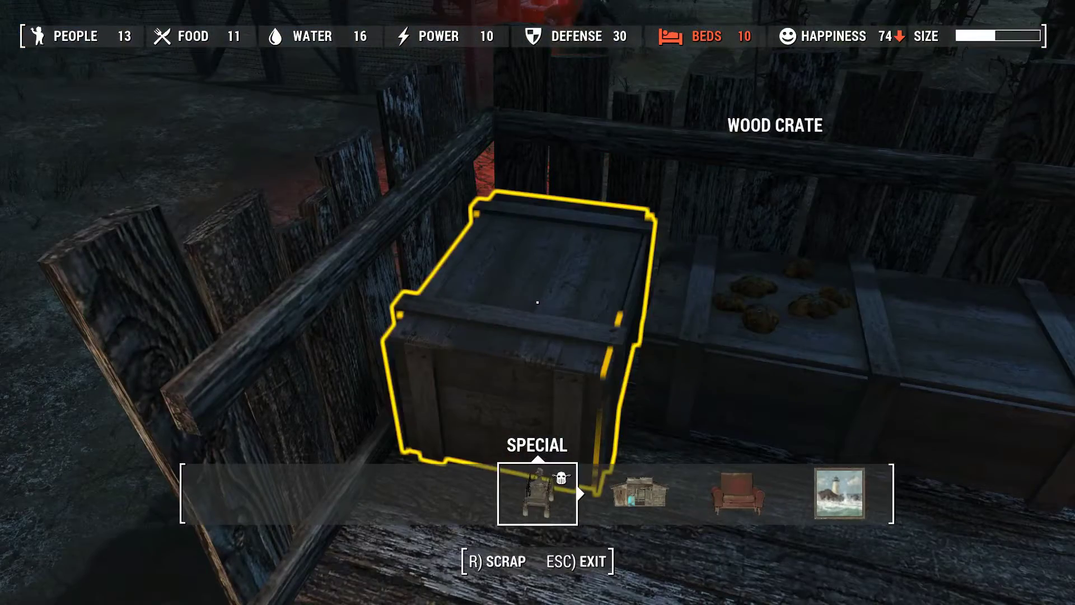
pyautogui.press('r')
pyautogui.press('Return')
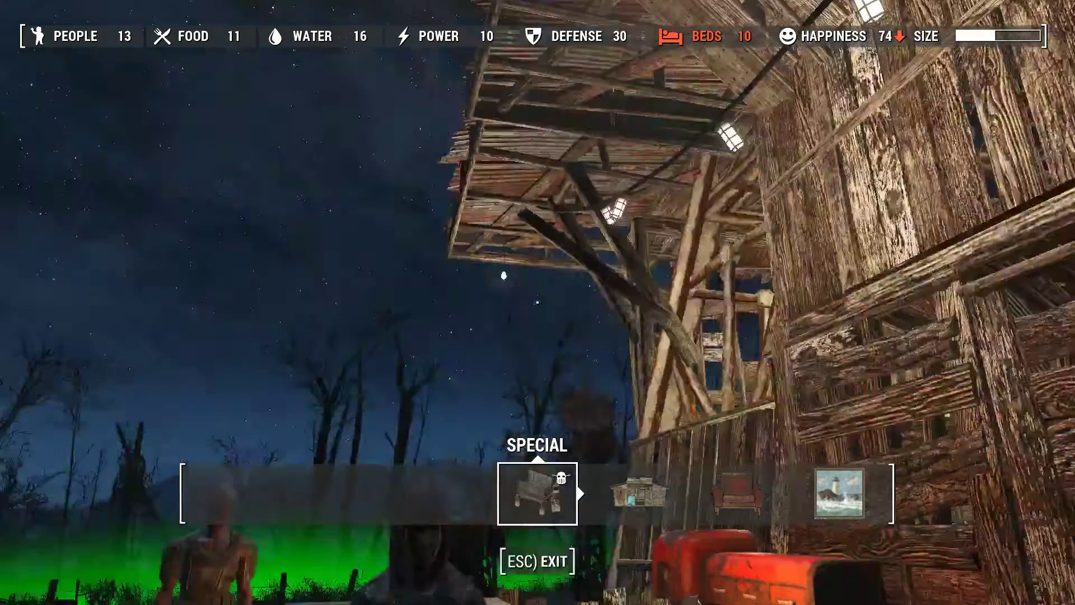
# Inspect the farmhouse's roof, outer walls and ground floor in workshop mode for leftover vines and missing geometry
pyautogui.press('s')
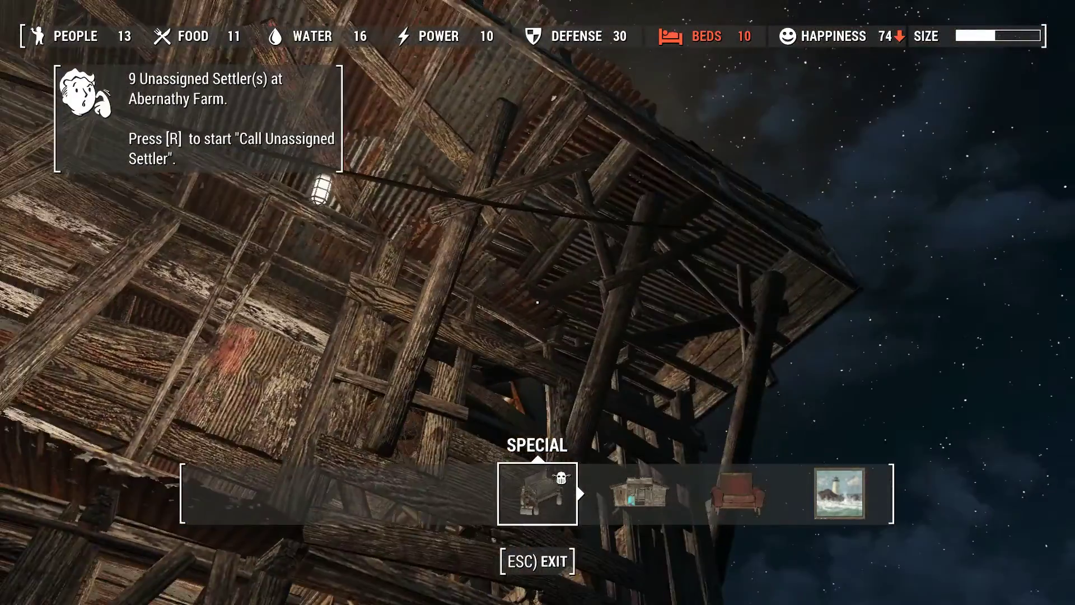
pyautogui.press('s')
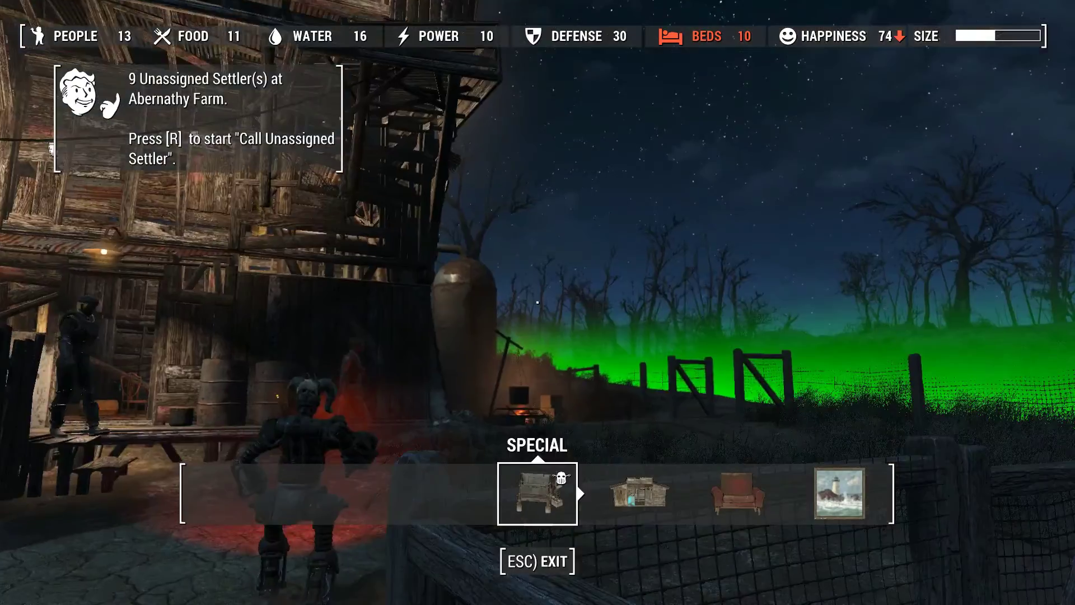
pyautogui.press('w')
pyautogui.press('w')
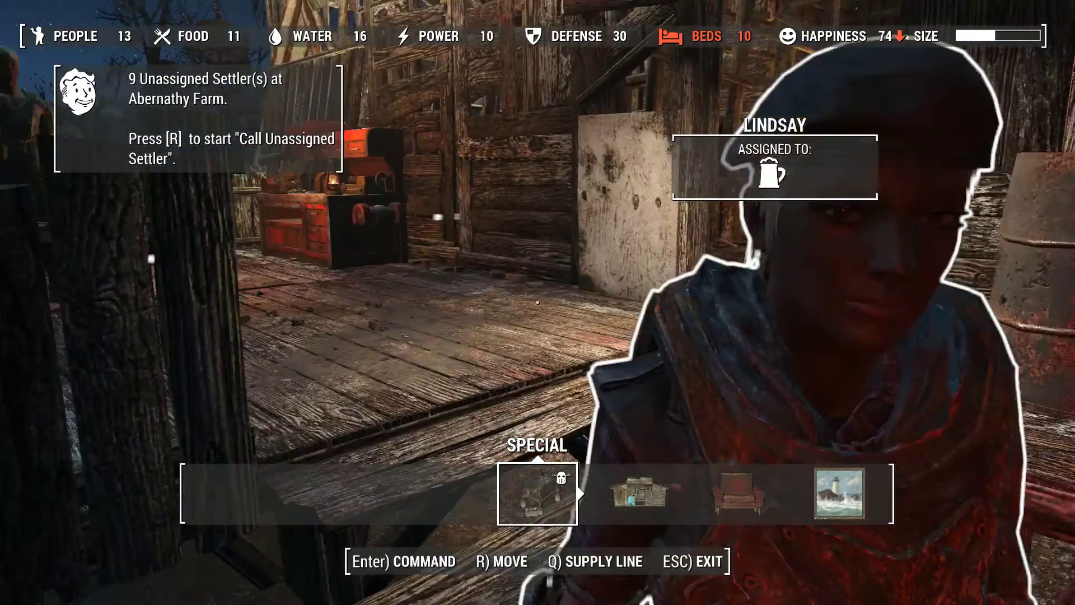
pyautogui.press('w')
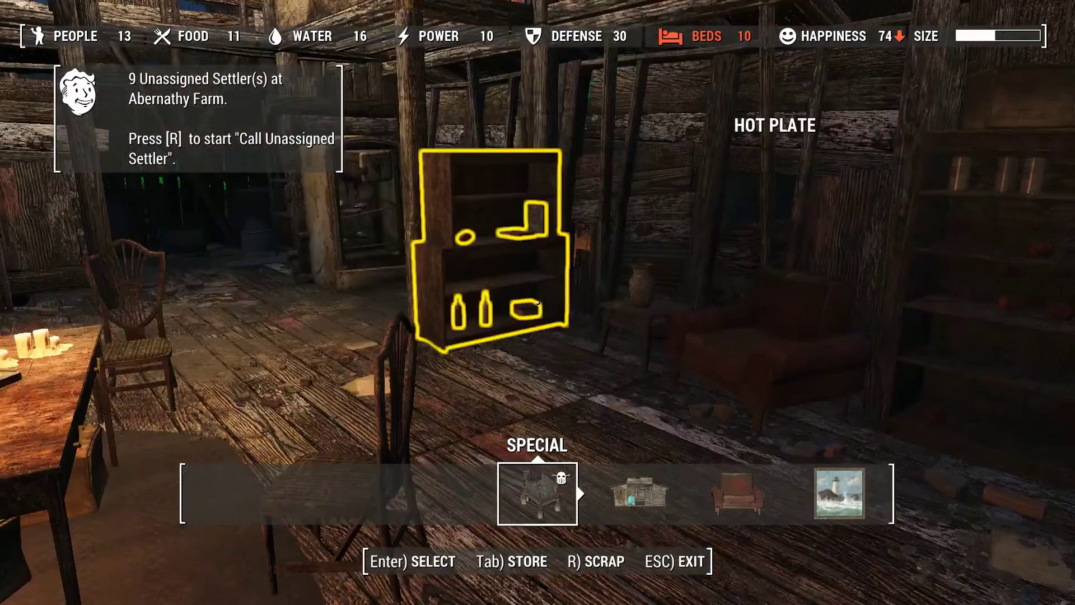
# Leave workshop mode and walk up through the farmhouse's upper floors to check the structure and surrounding land for visibility problems
pyautogui.press('Escape')
pyautogui.press('w')
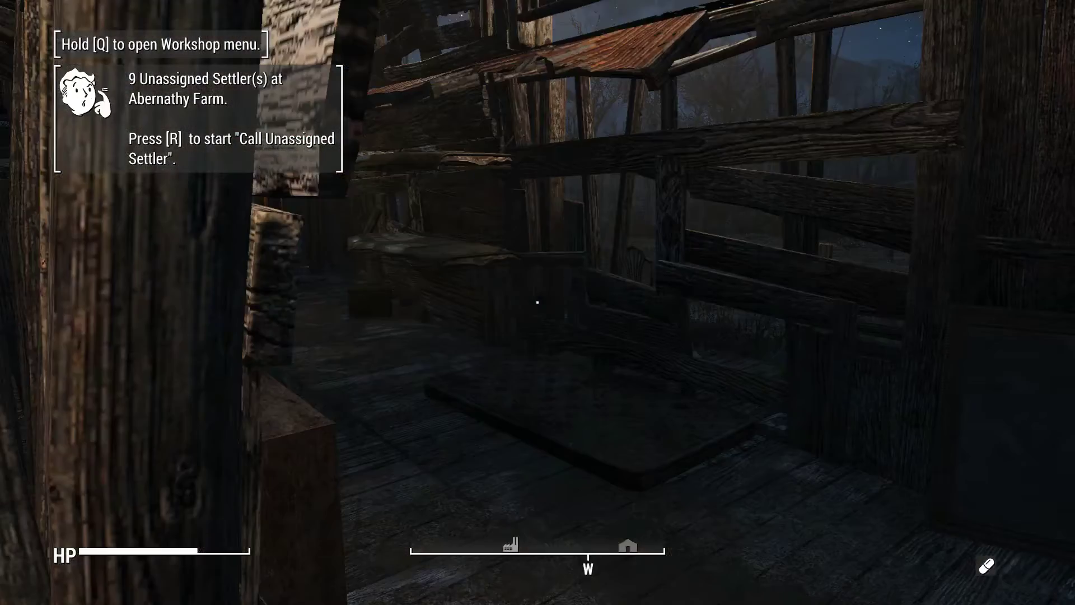
pyautogui.press('w')
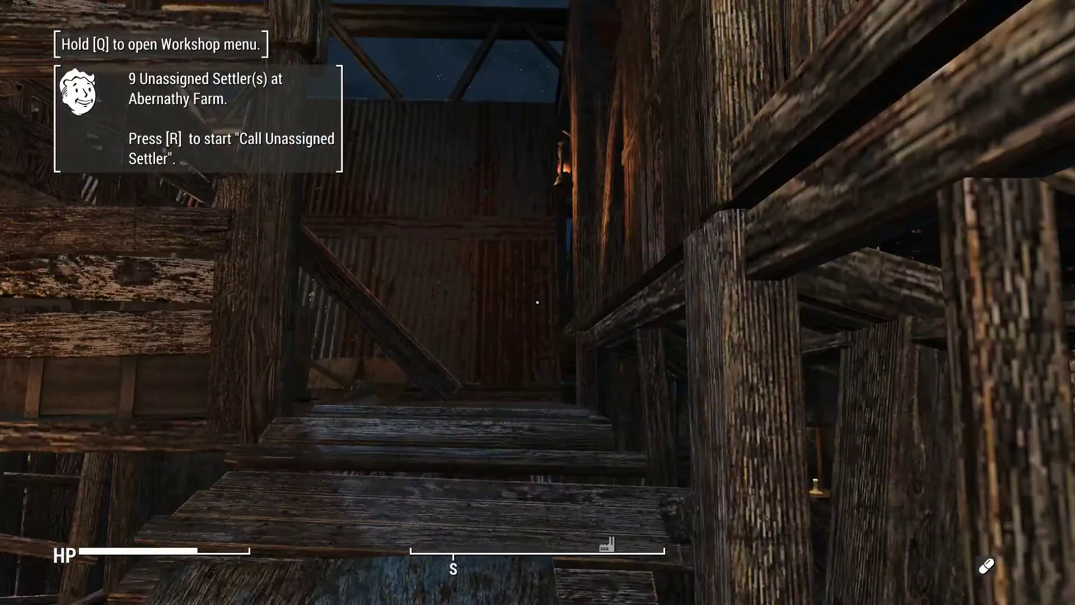
pyautogui.press('w')
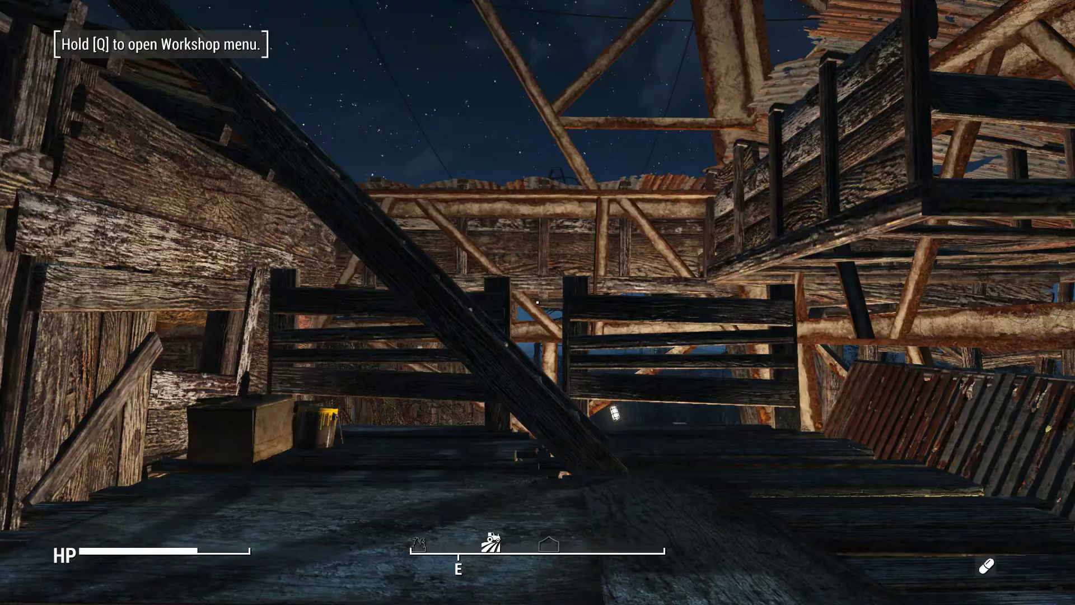
pyautogui.press('w')
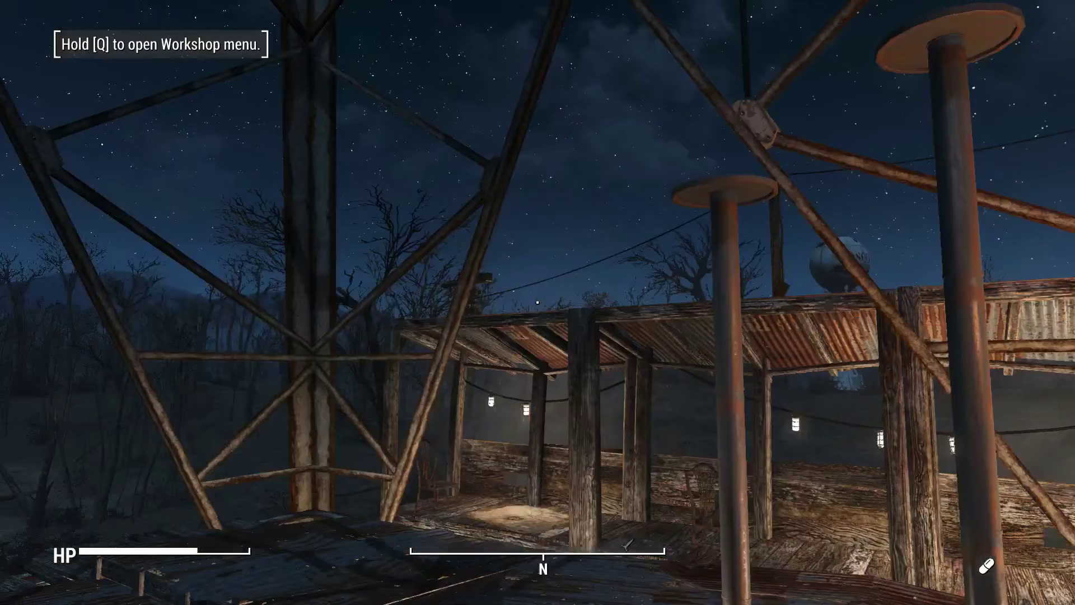
pyautogui.press('w')
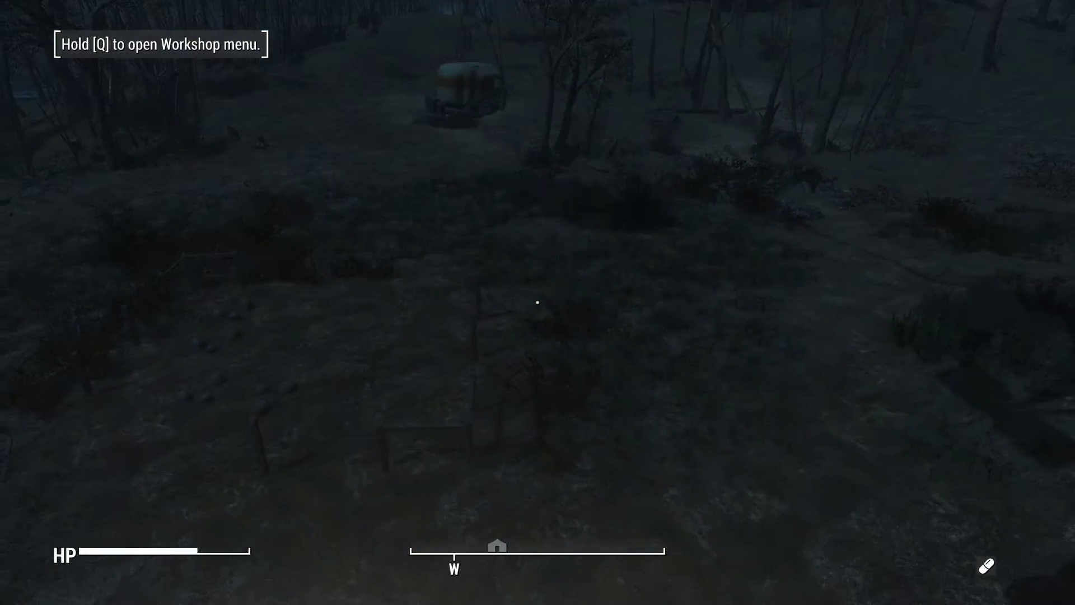
# Walk across the farmhouse roof, down past the porch and tato field, and inspect the surrounding land for missing geometry
pyautogui.press('w')
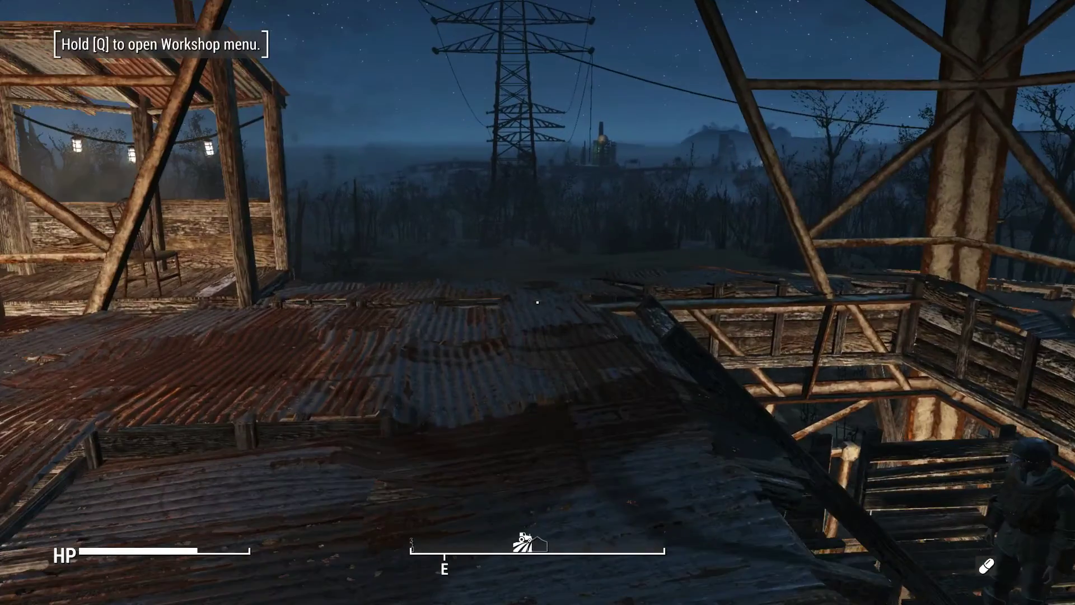
pyautogui.press('w')
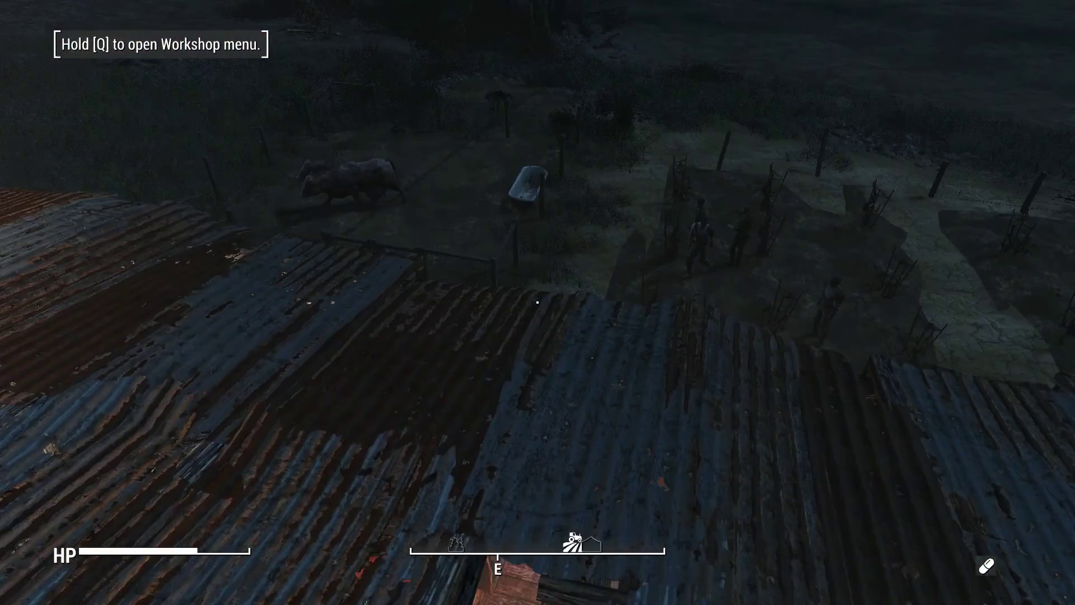
pyautogui.press('w')
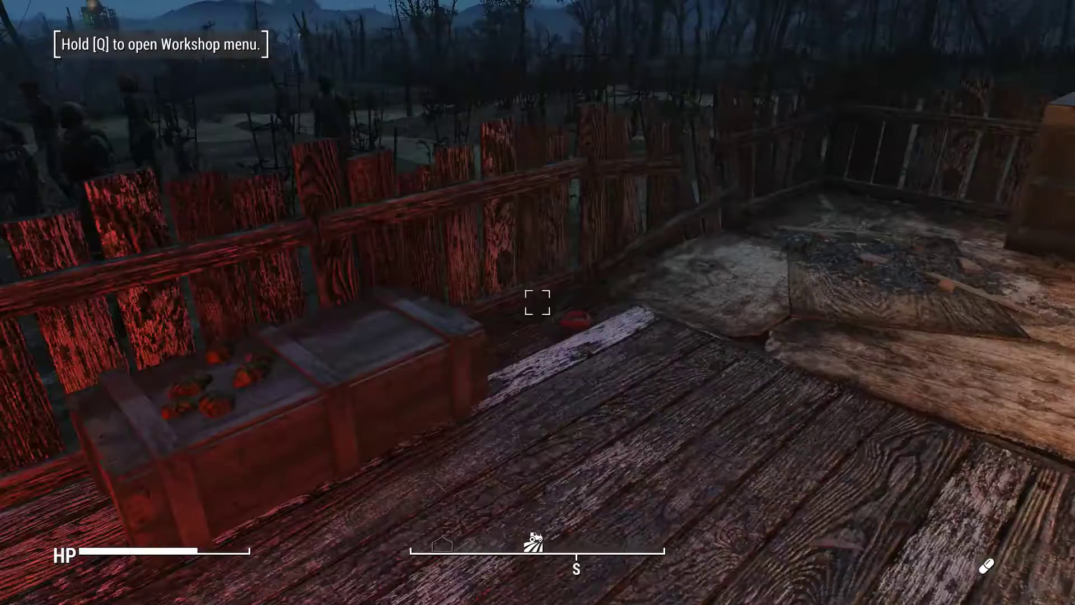
pyautogui.press('w')
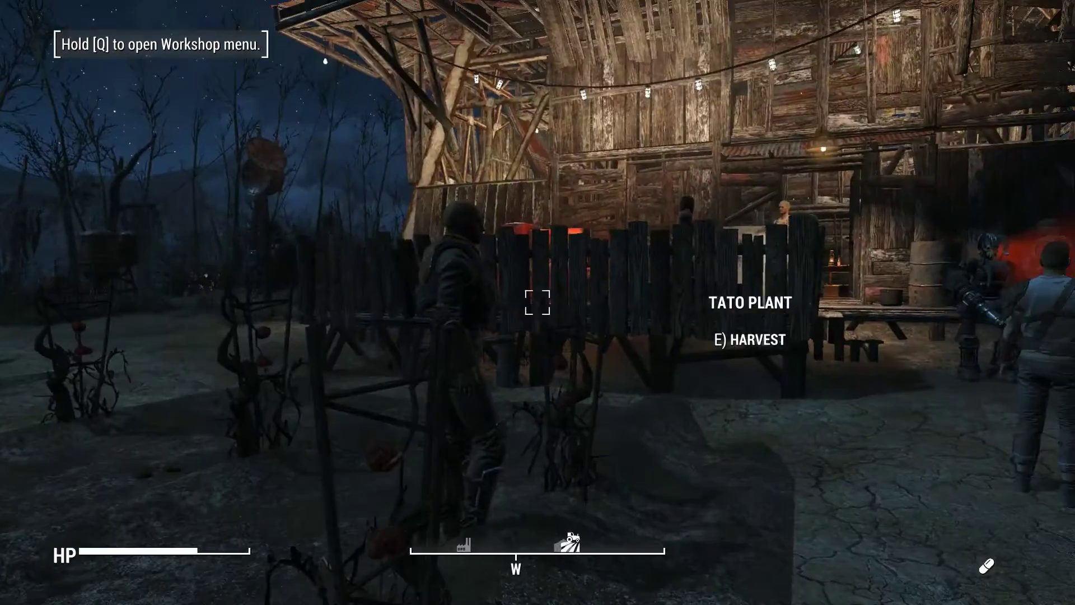
pyautogui.press('w')
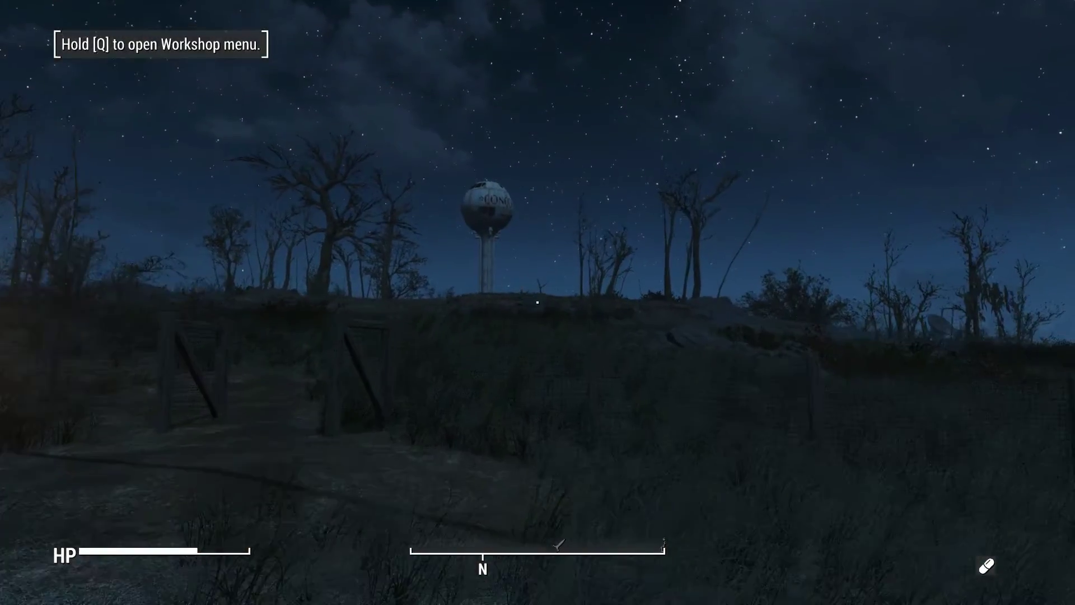
pyautogui.press('w')
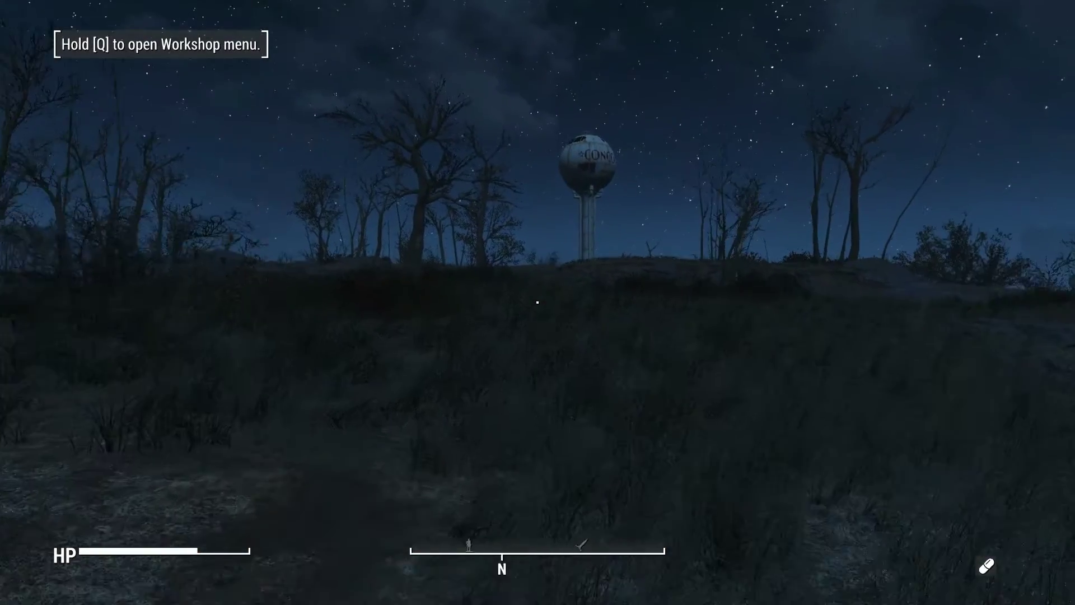
# Back away from Abernathy Farm and return to the farmhouse, checking how the building and pylon render at different distances
pyautogui.press('s')
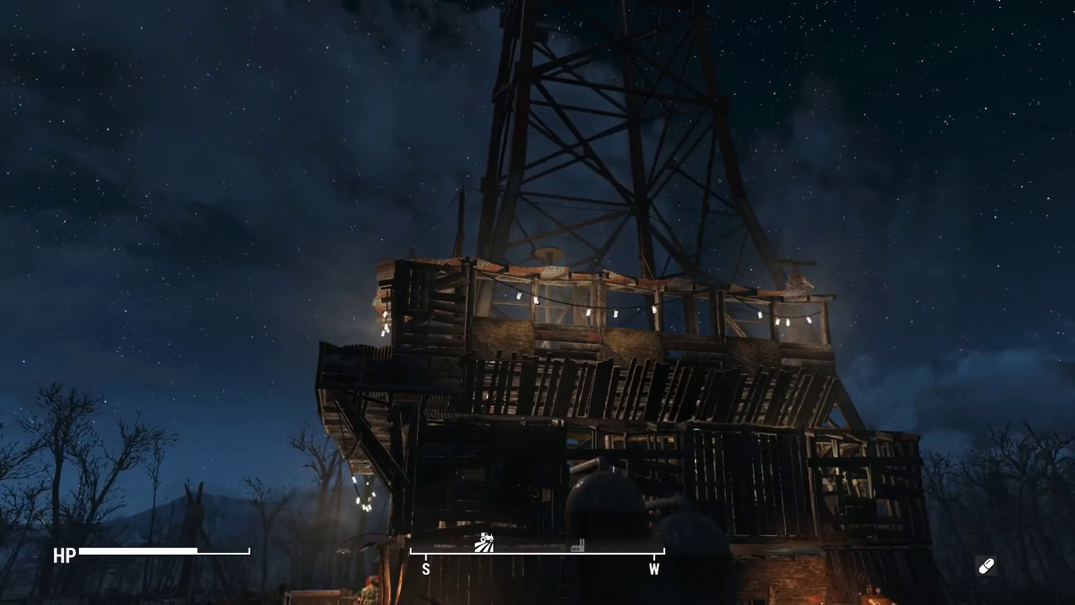
pyautogui.press('s')
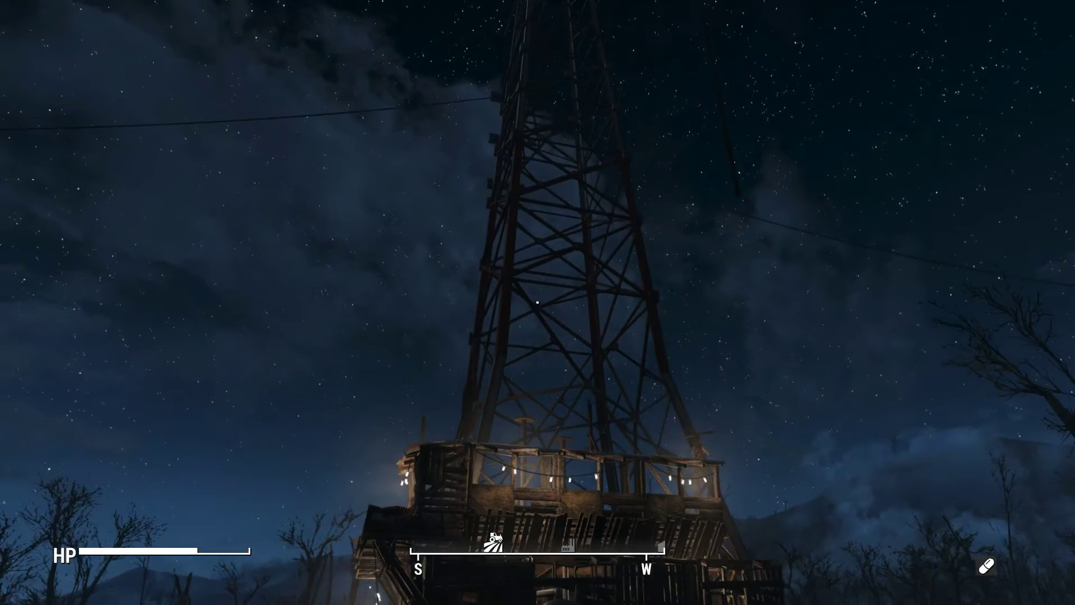
pyautogui.press('s')
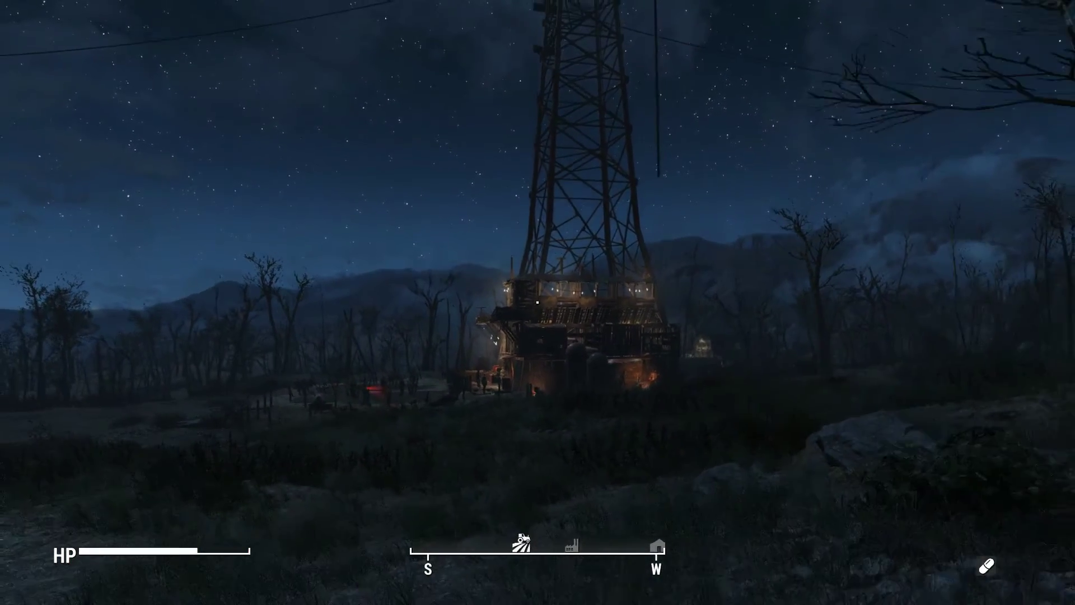
pyautogui.press('w')
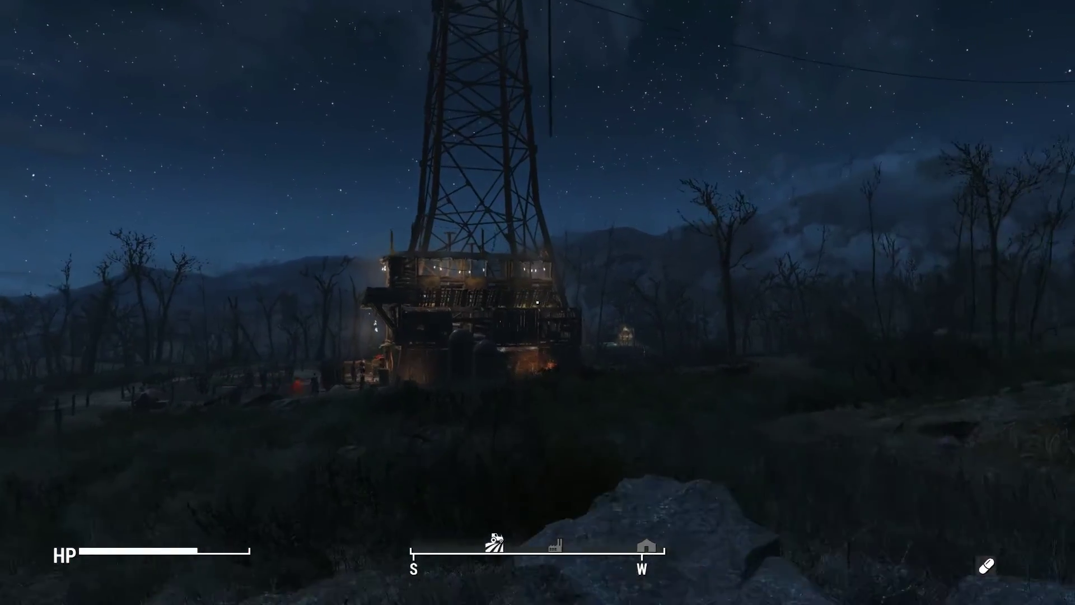
pyautogui.press('w')
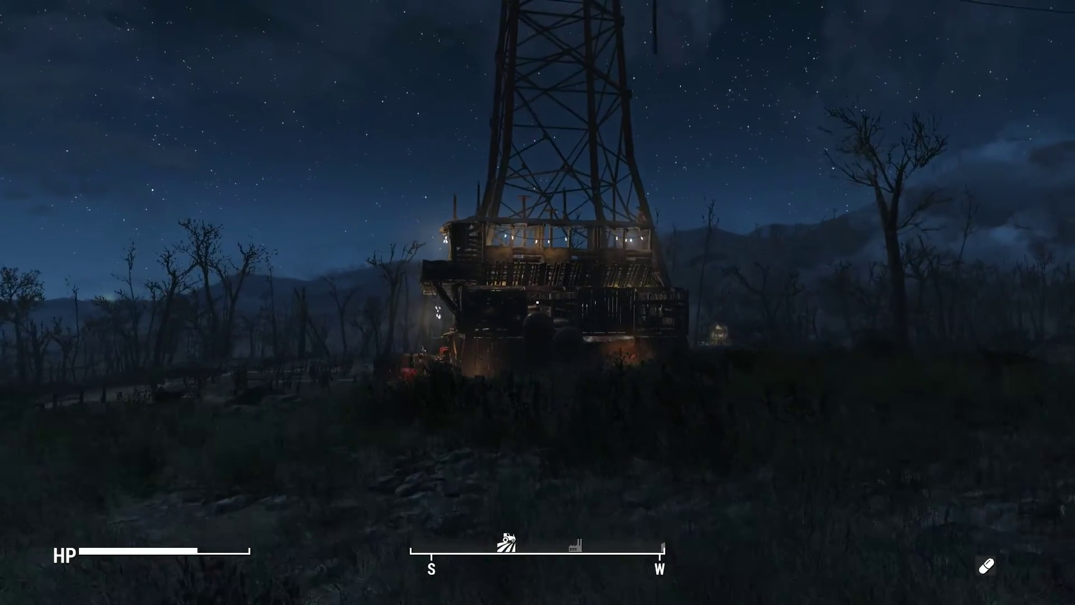
pyautogui.press('w')
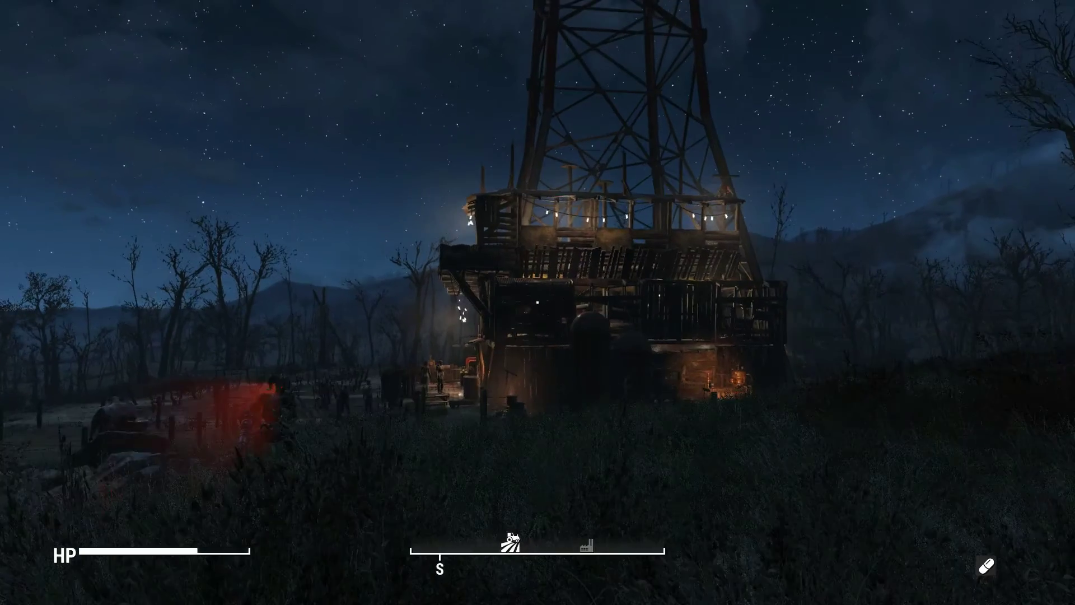
pyautogui.press('w')
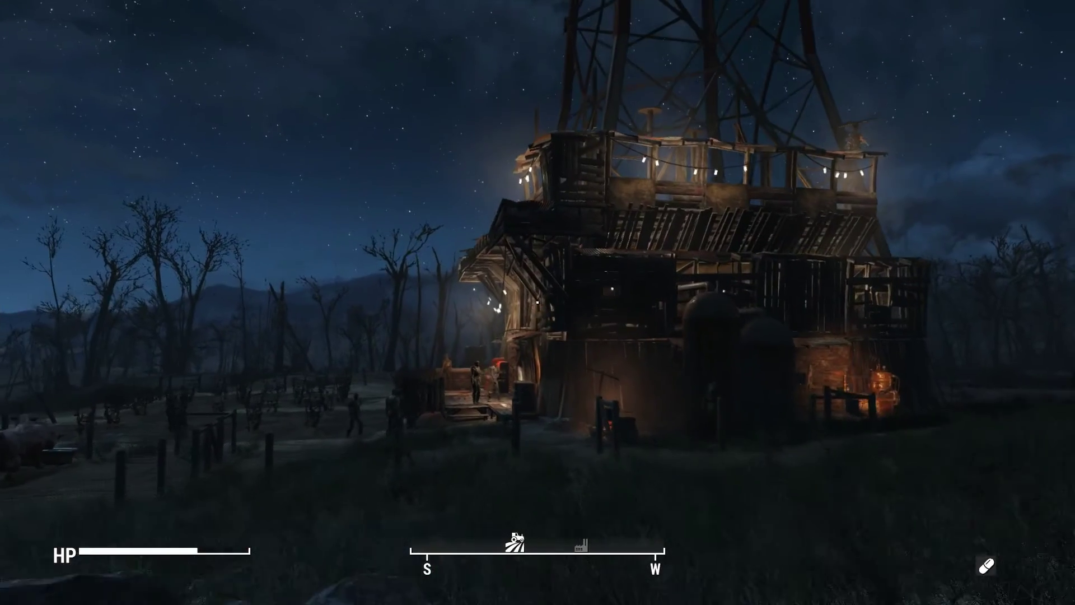
pyautogui.press('w')
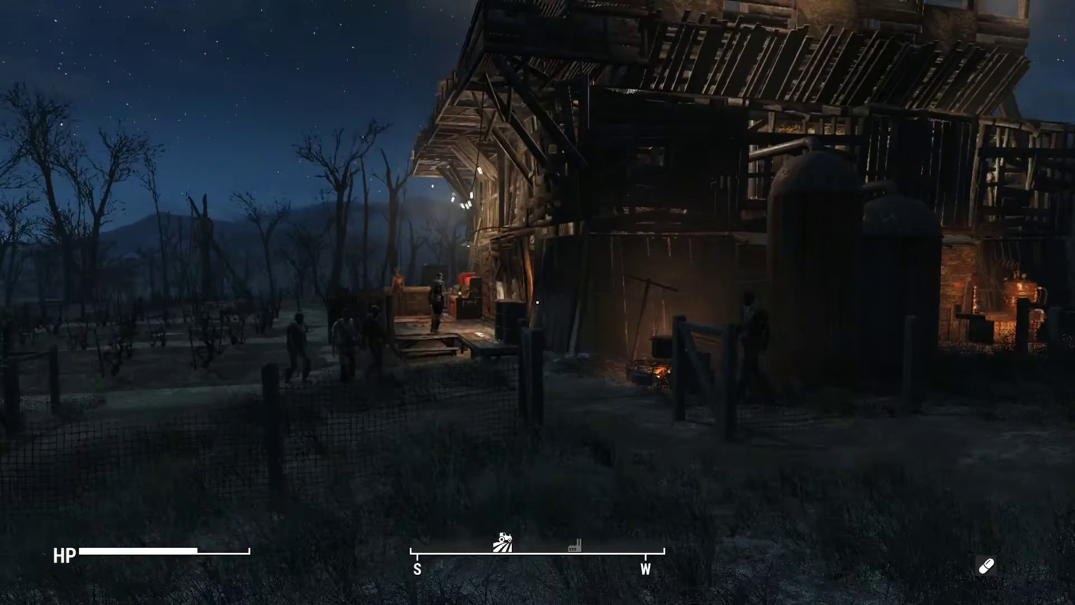
pyautogui.press('w')
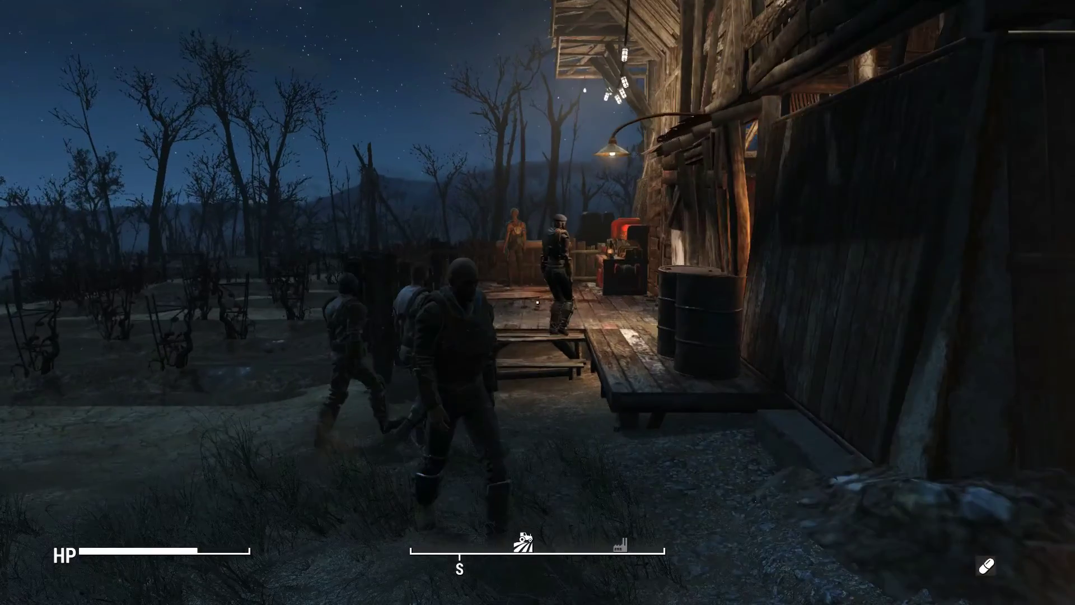
pyautogui.press('a')
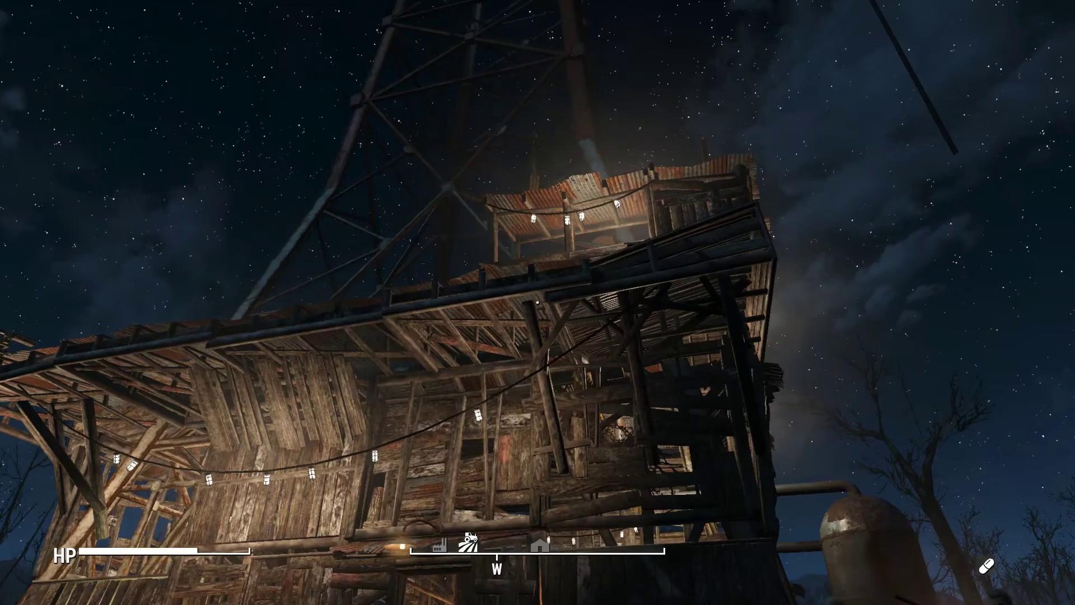
pyautogui.press('Escape')
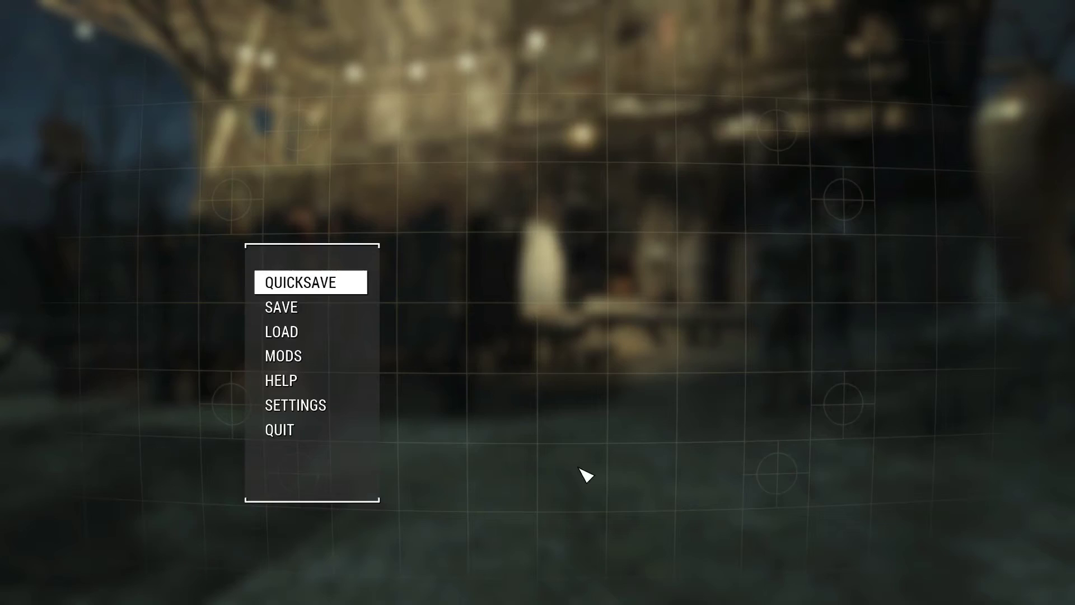
pyautogui.click(275, 436)
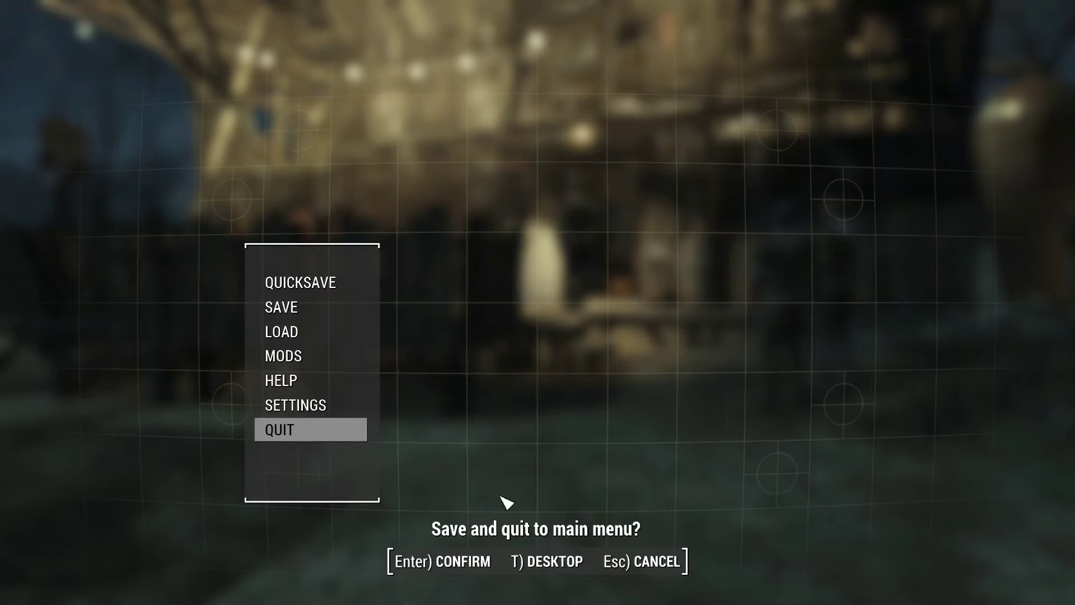
pyautogui.press('Escape')
pyautogui.press('Escape')
# Bring up the Pip-Boy and quit Fallout 4 to the desktop without an exit save
pyautogui.press('Tab')
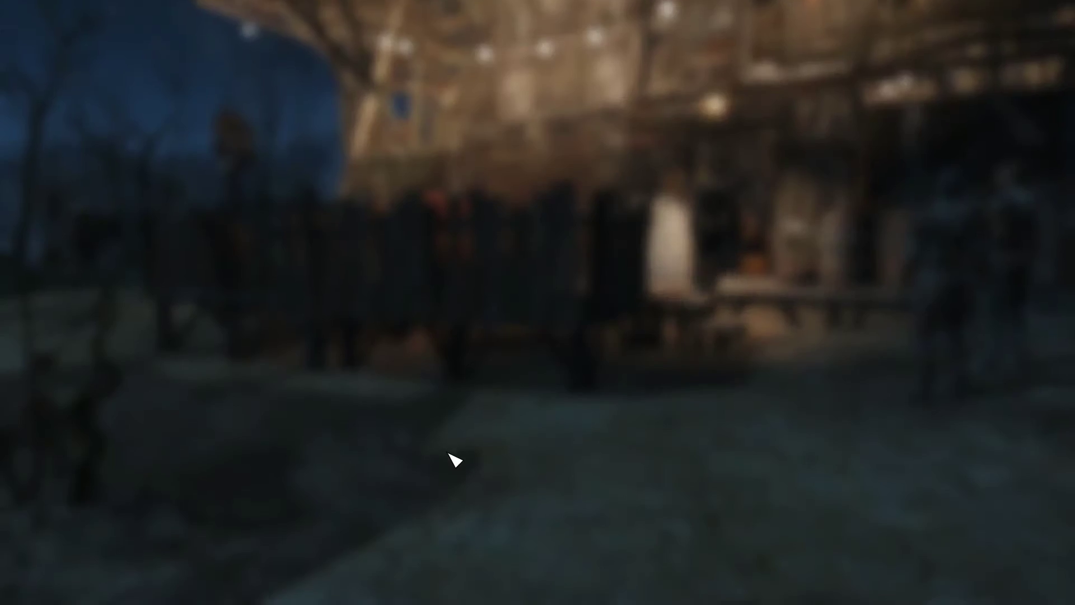
pyautogui.press('Escape')
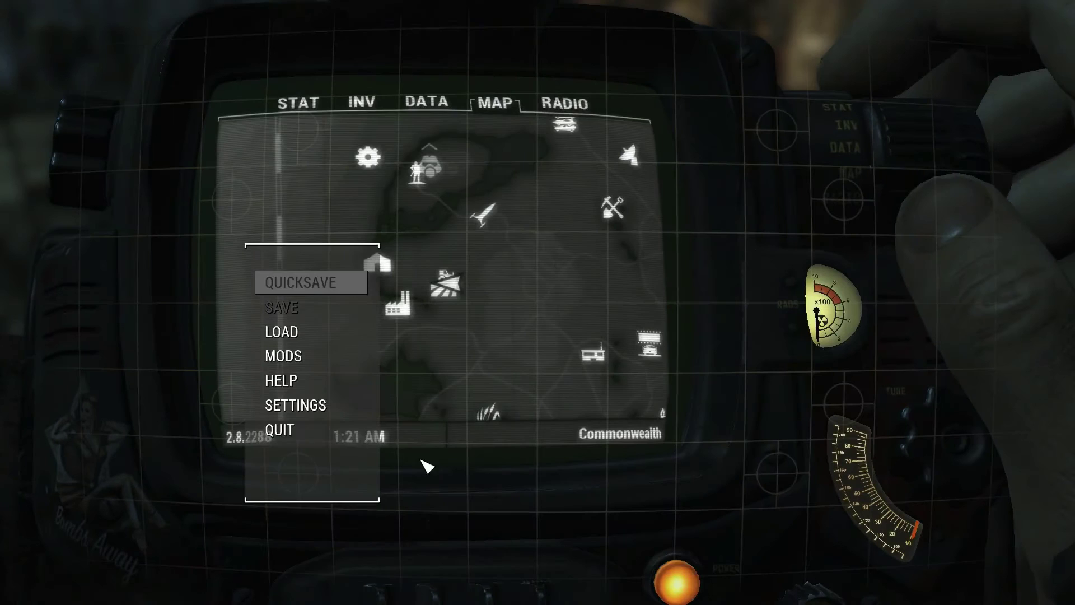
pyautogui.click(303, 441)
pyautogui.press('Return')
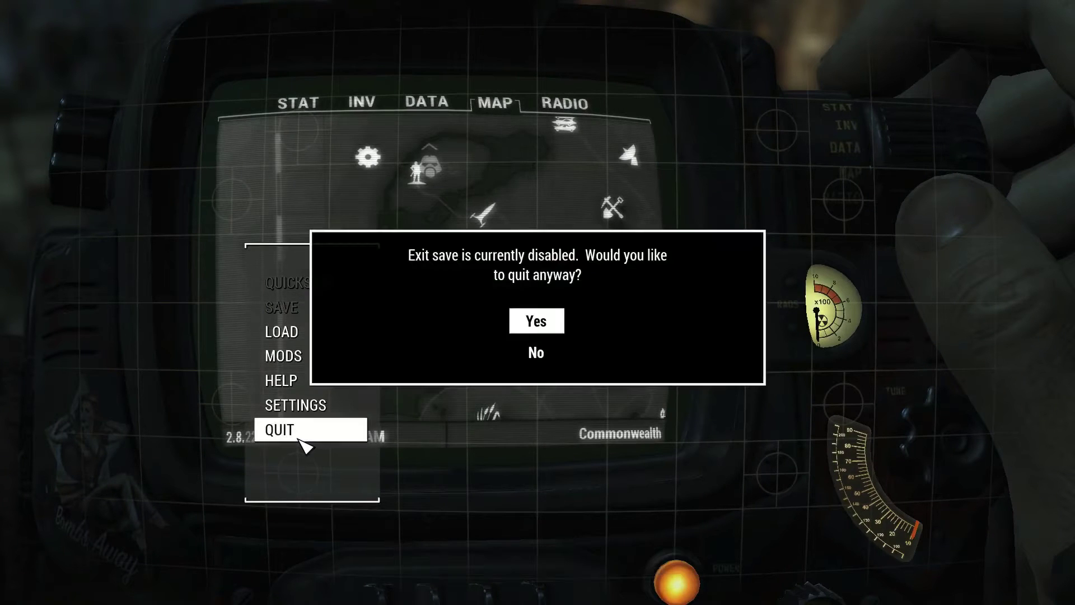
pyautogui.click(535, 321)
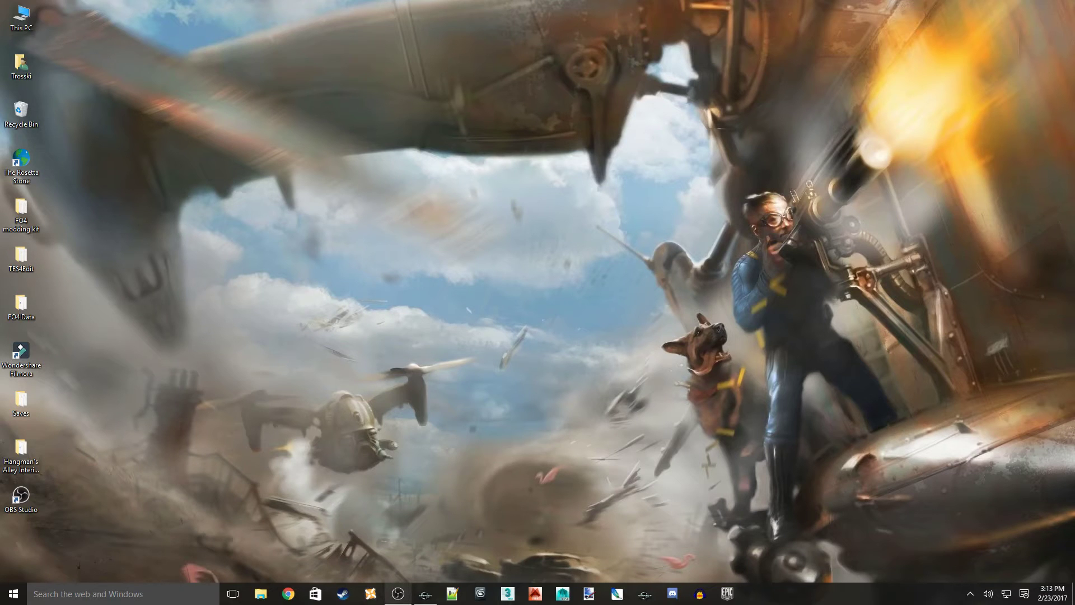
# Switch to Creation Kit, close the hung session that has Test01.esp loaded, and restart the program
pyautogui.click(425, 594)
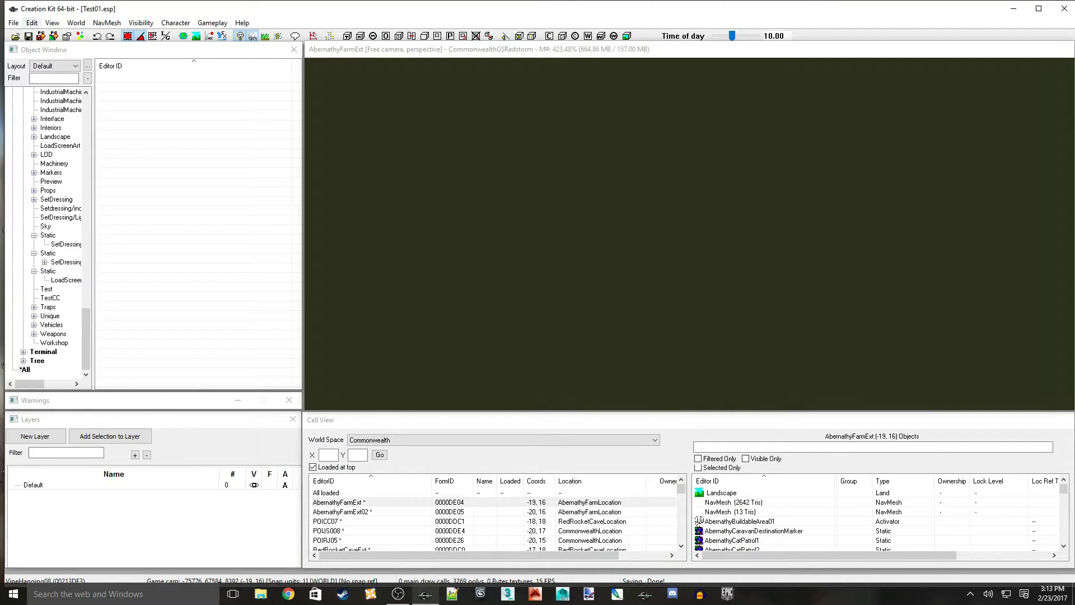
pyautogui.click(14, 23)
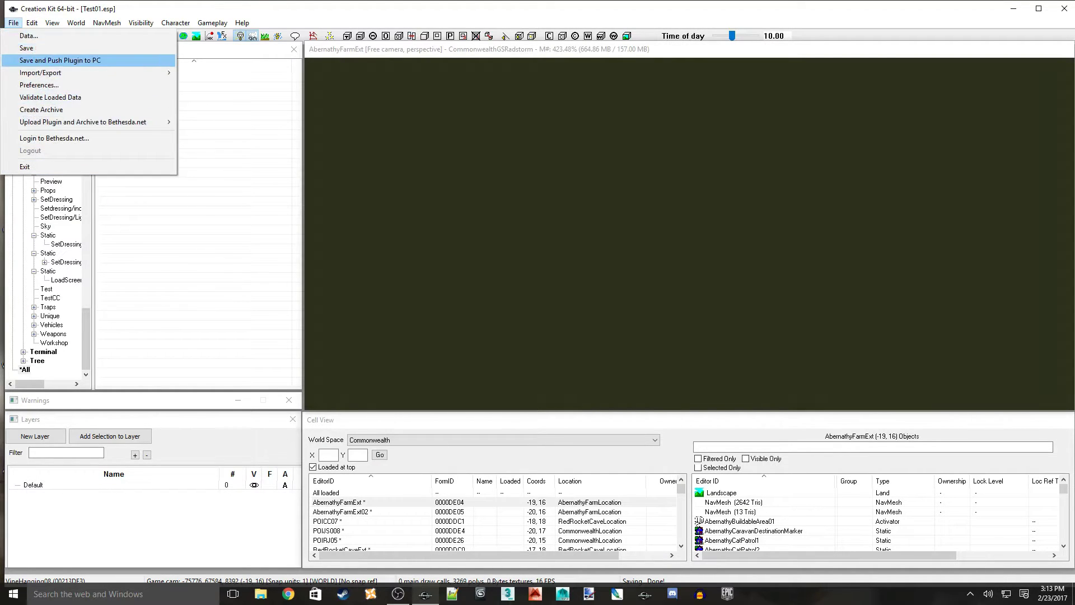
pyautogui.click(25, 166)
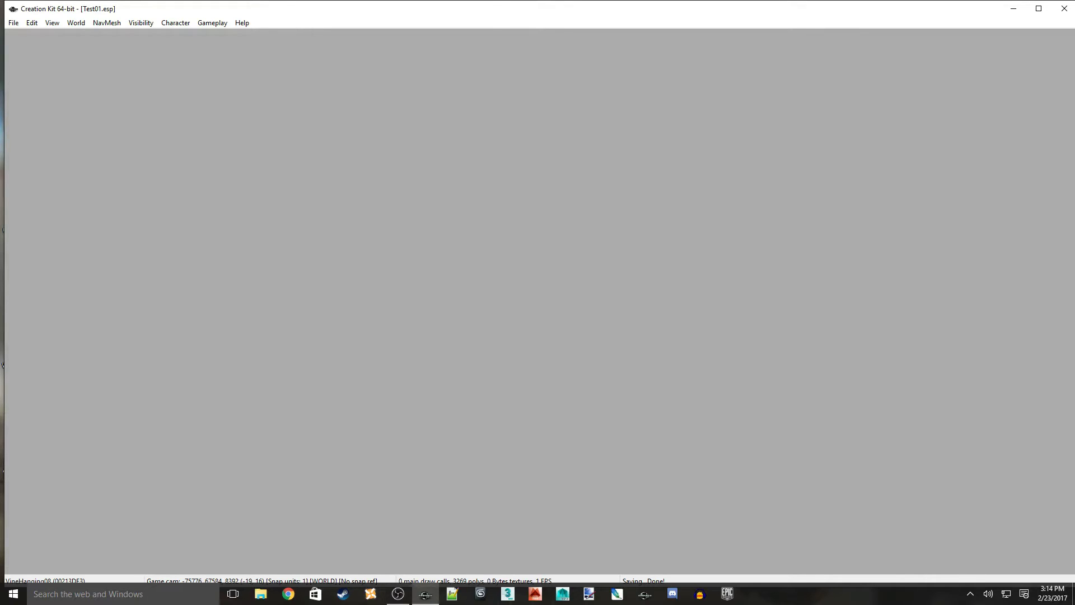
pyautogui.moveTo(425, 593)
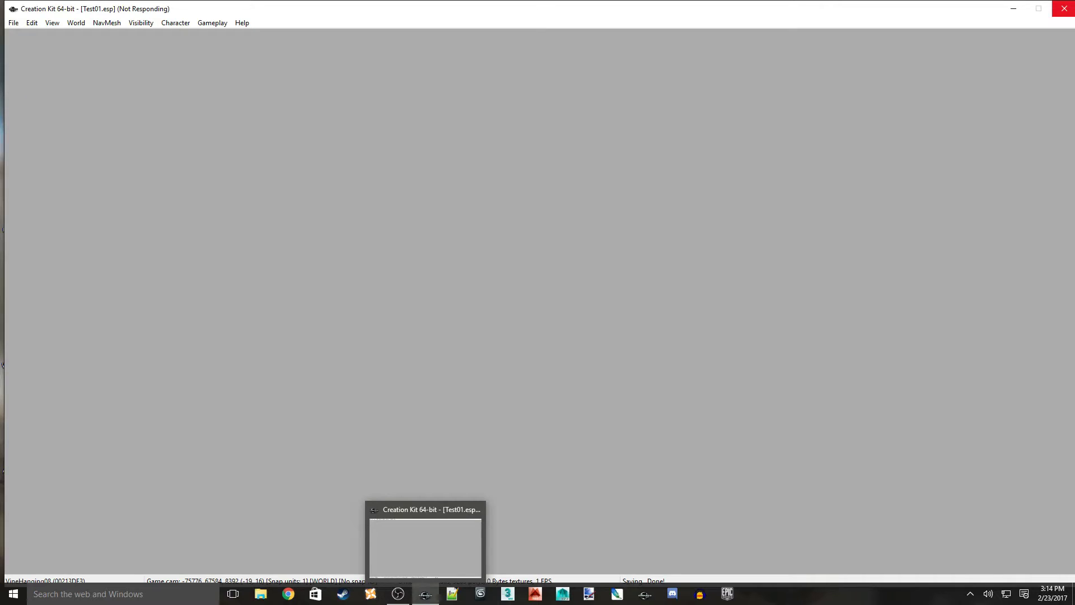
pyautogui.click(424, 593)
pyautogui.moveTo(477, 509)
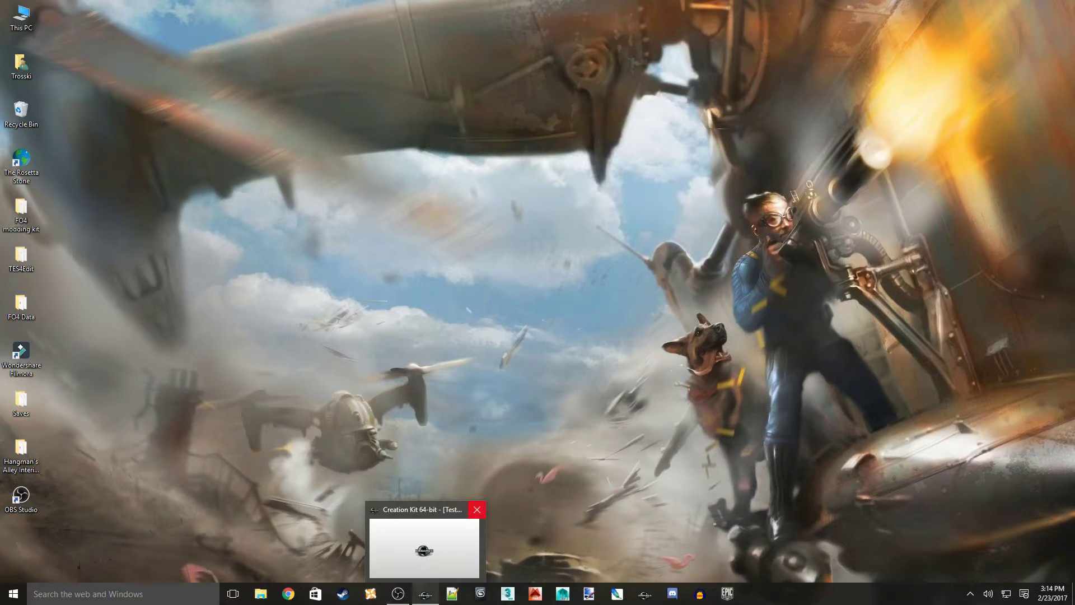
pyautogui.click(477, 509)
pyautogui.click(490, 302)
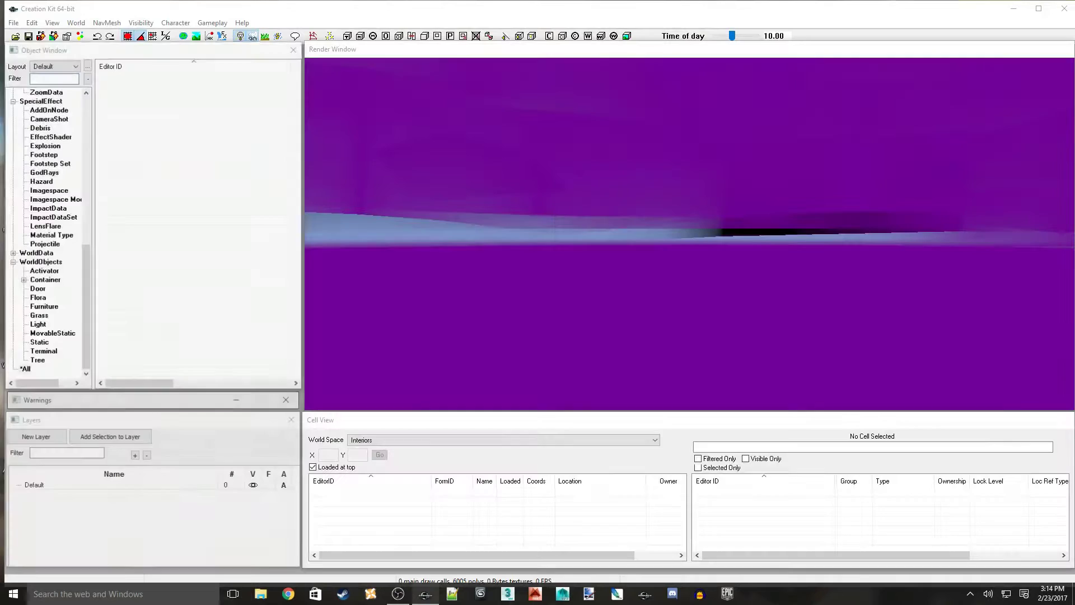
# Open the plugin data selection and look through the available master and plugin files
pyautogui.hotkey('alt', 'f')
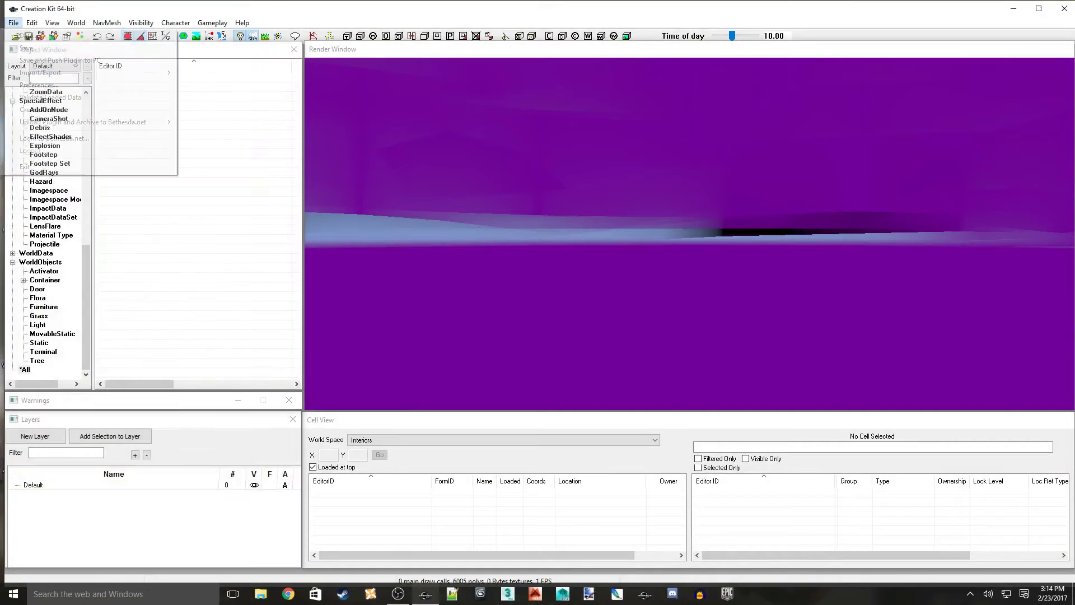
pyautogui.press('Return')
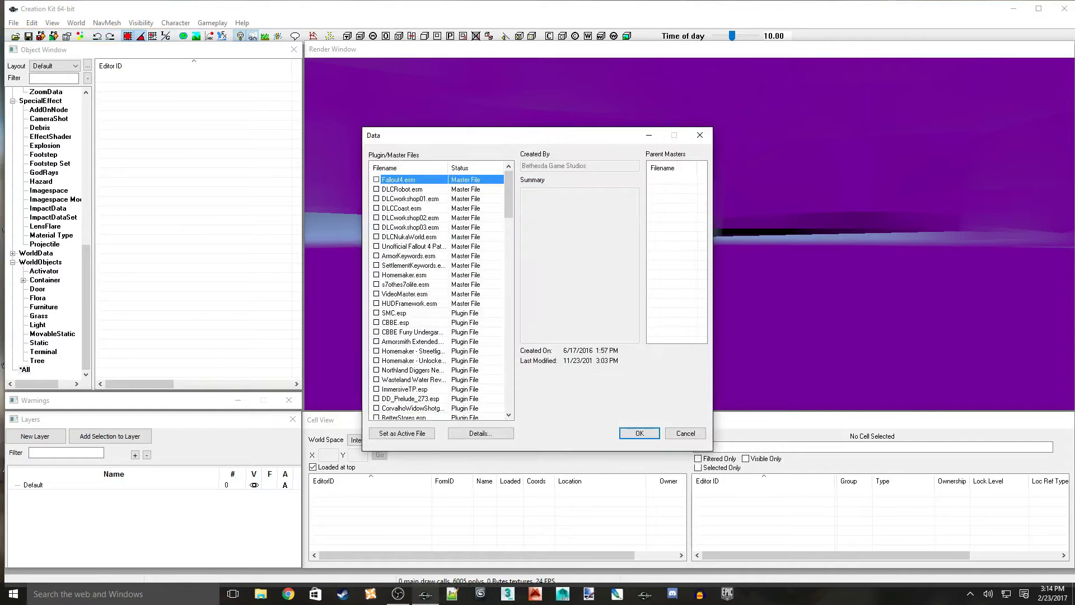
pyautogui.scroll(-7, 437, 296)
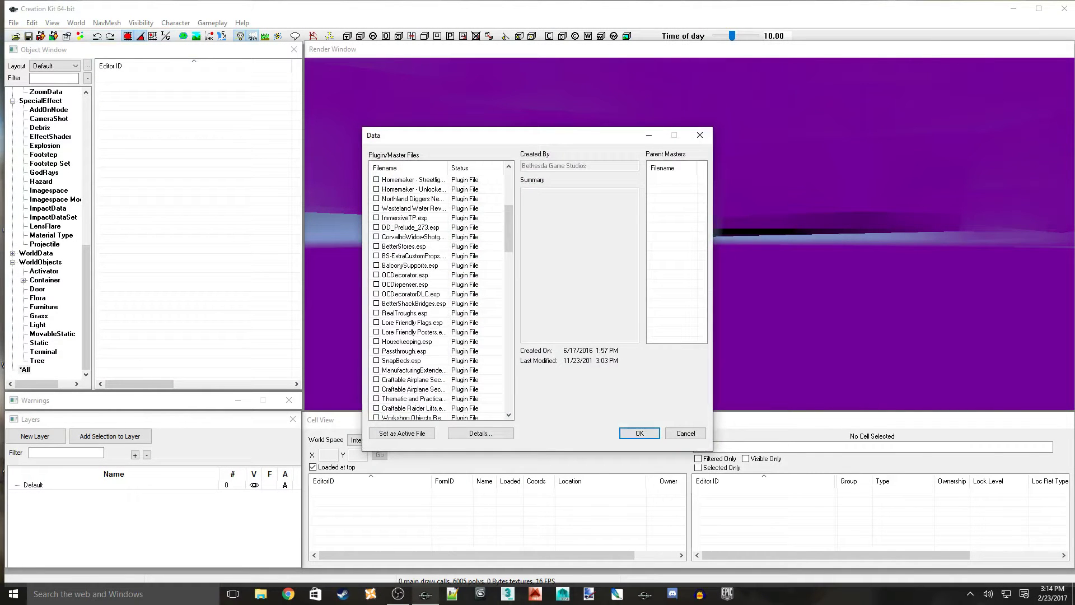
pyautogui.scroll(-2, 437, 297)
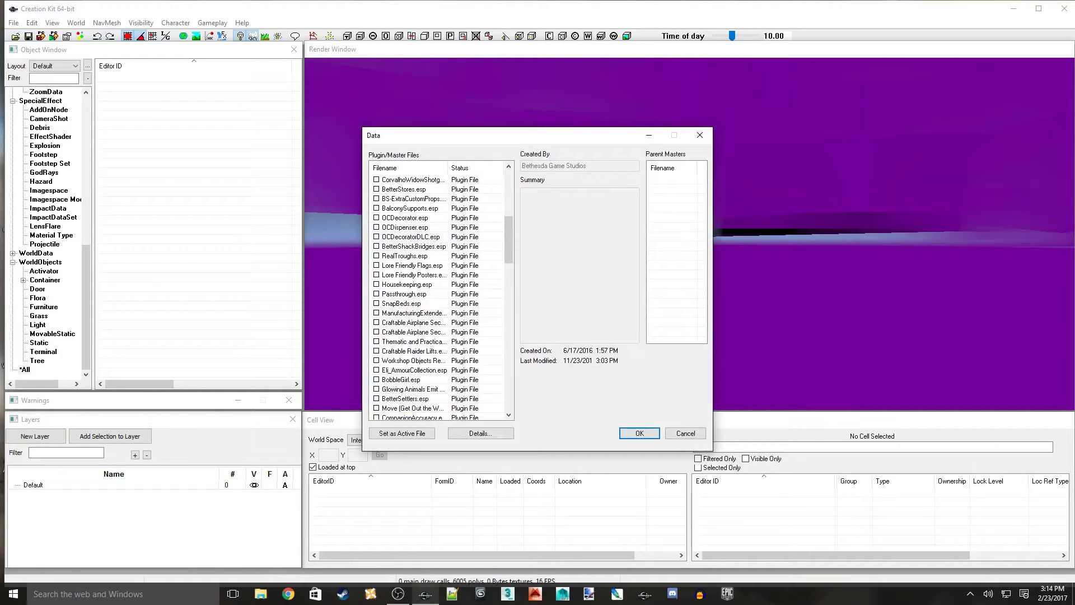
pyautogui.scroll(8, 437, 296)
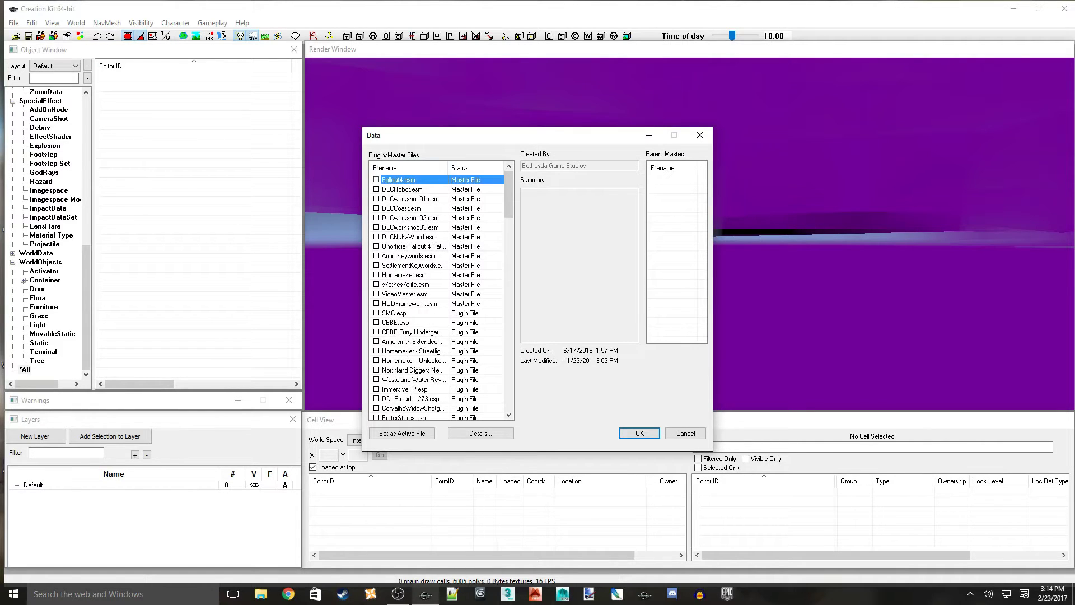
# Include Fallout4.esm, DLCRobot.esm, DLCCoast.esm and DLCNukaWorld.esm in the data files to load
pyautogui.press('space')
pyautogui.press('Down')
pyautogui.press('space')
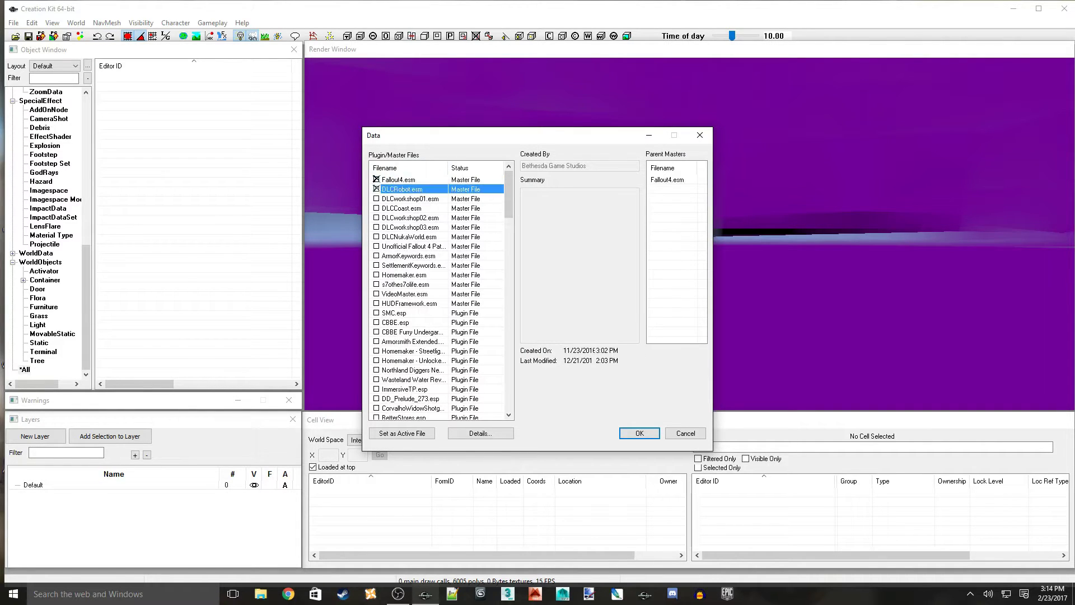
pyautogui.press('Down')
pyautogui.press('Down')
pyautogui.press('space')
pyautogui.press('Down')
pyautogui.press('Down')
pyautogui.press('Down')
pyautogui.press('space')
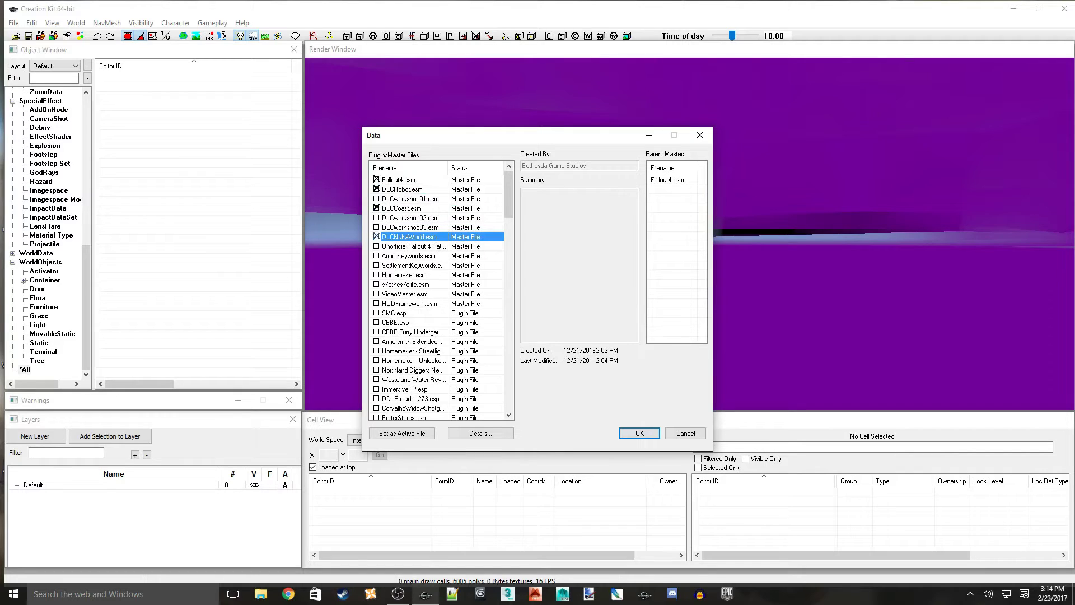
# Add Cleaner Settlements DE AV PLUS.esp and Eli_Rockin Red Rocket.esp to the selection and load the data without an active file
pyautogui.moveTo(448, 168); pyautogui.dragTo(475, 167)
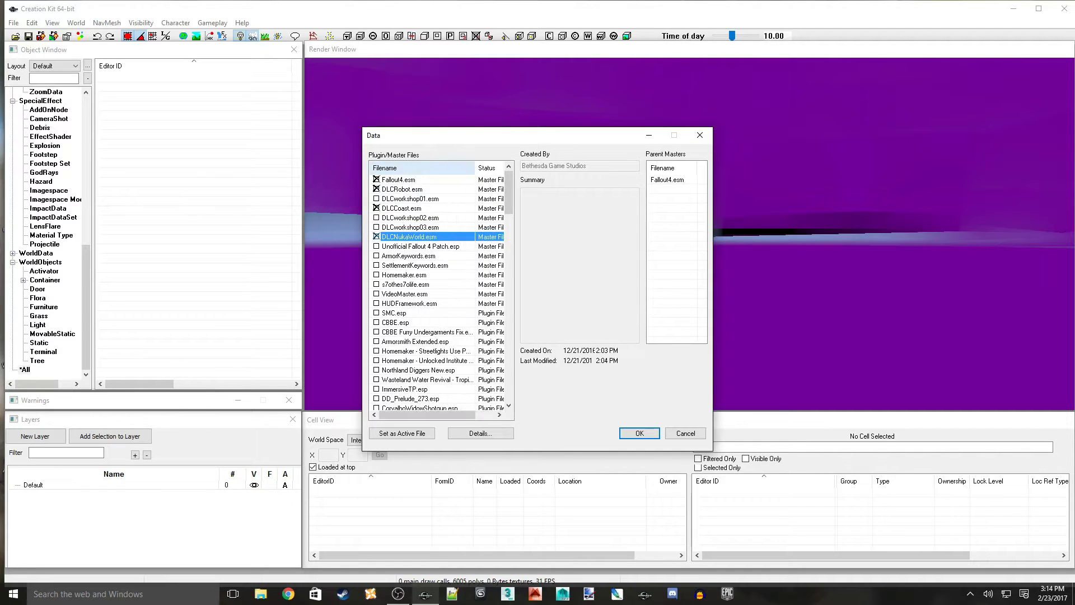
pyautogui.scroll(-8, 437, 291)
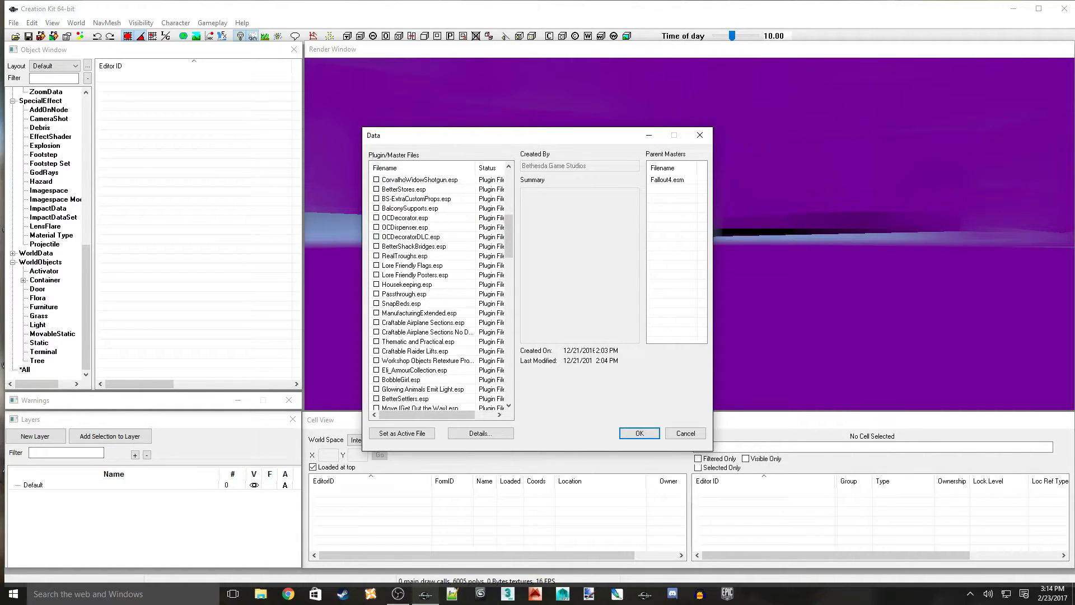
pyautogui.scroll(-12, 437, 291)
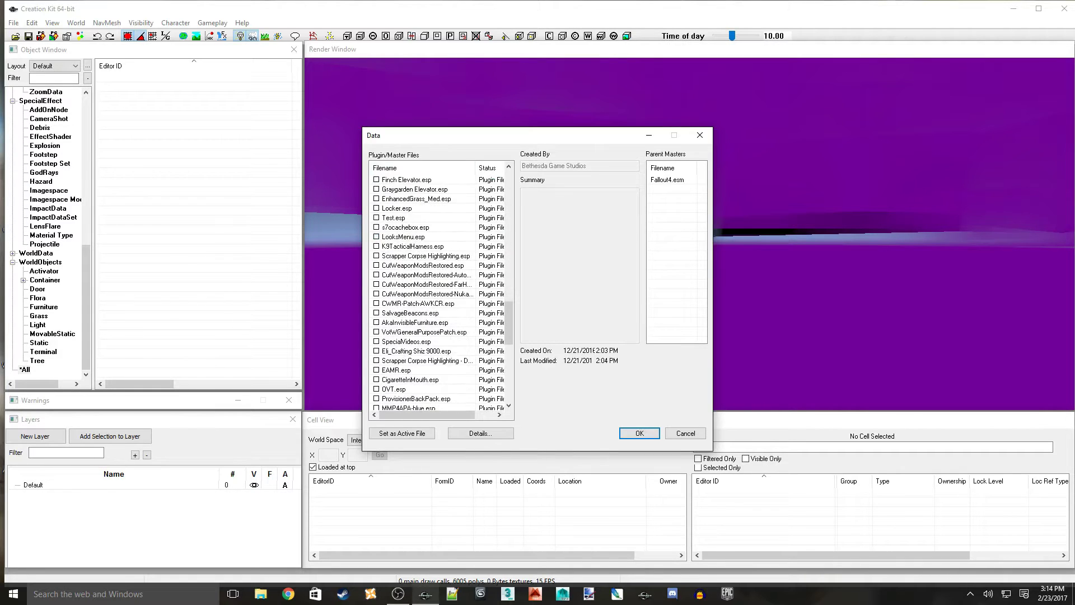
pyautogui.scroll(-3, 437, 291)
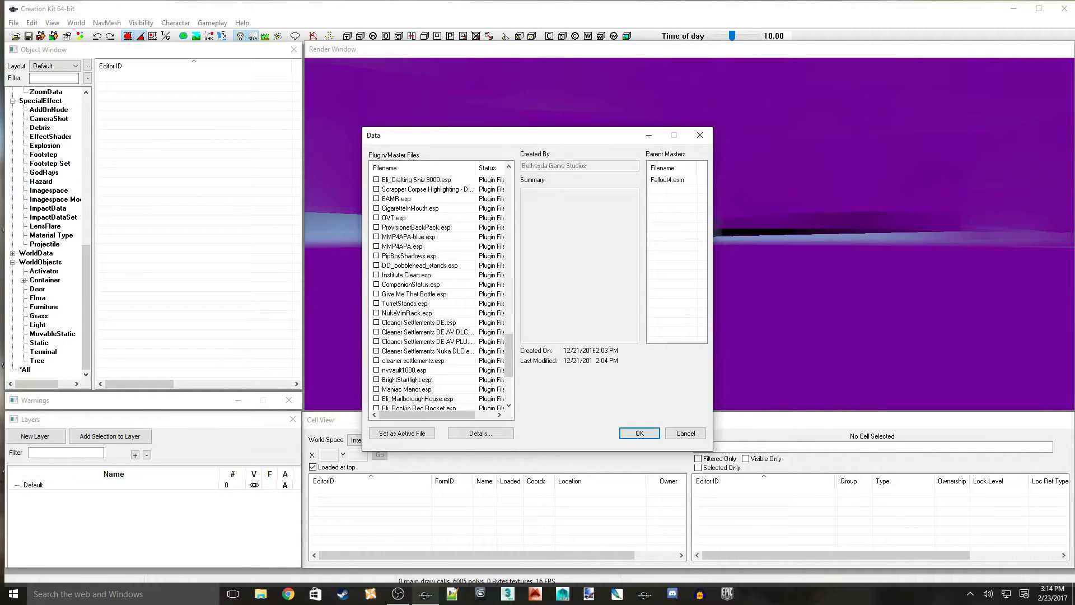
pyautogui.doubleClick(426, 341)
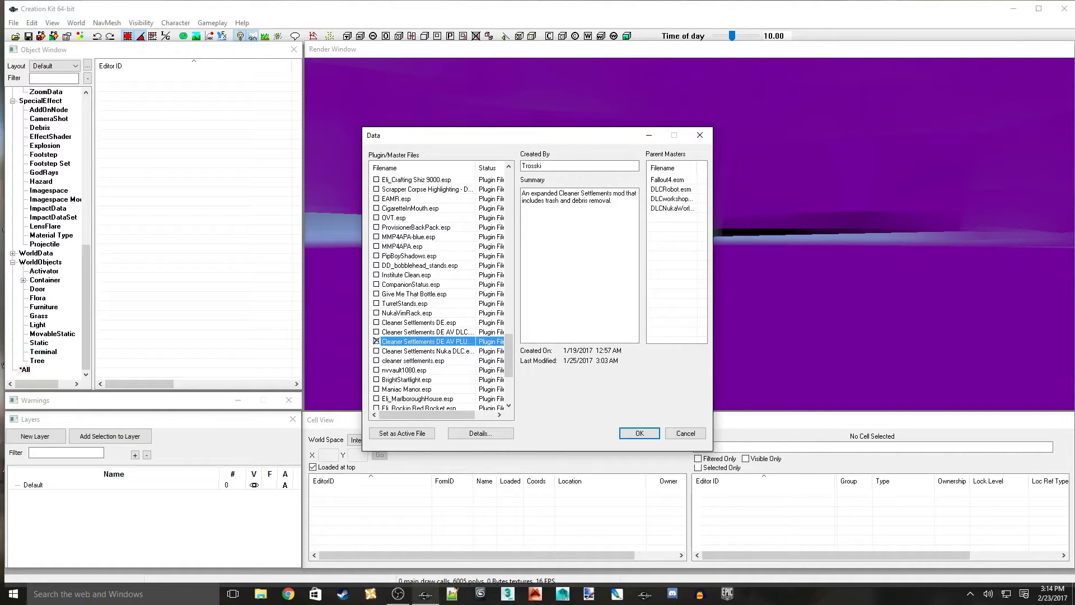
pyautogui.scroll(-2, 427, 341)
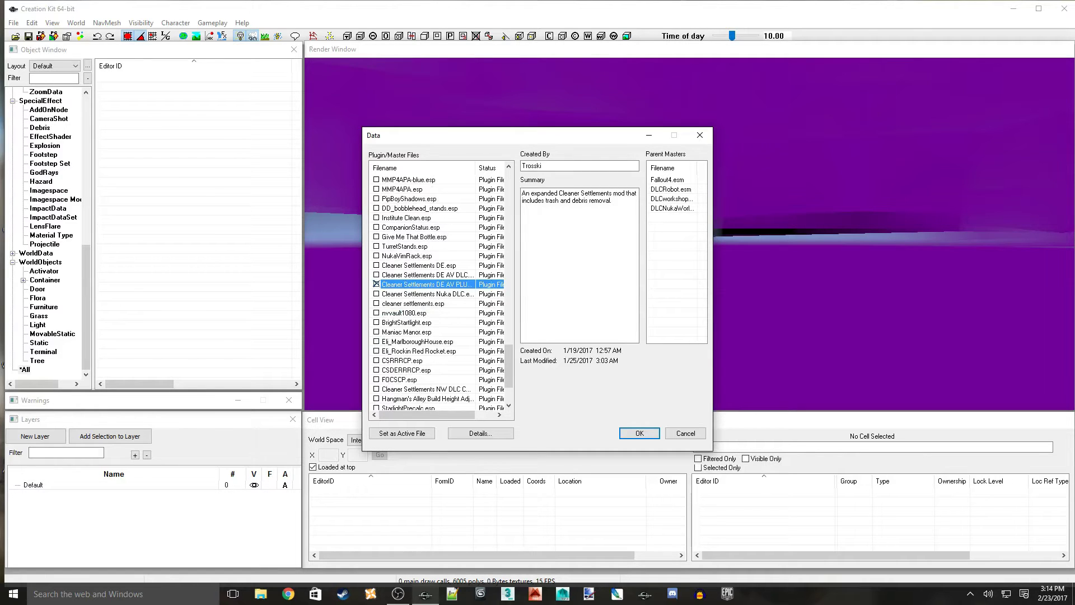
pyautogui.doubleClick(419, 351)
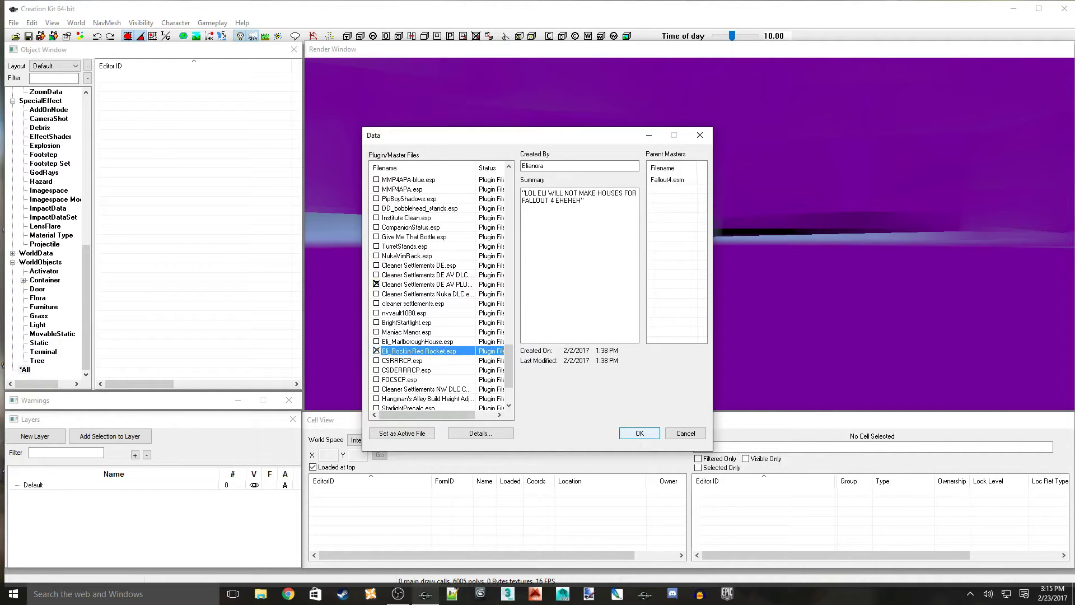
pyautogui.click(639, 432)
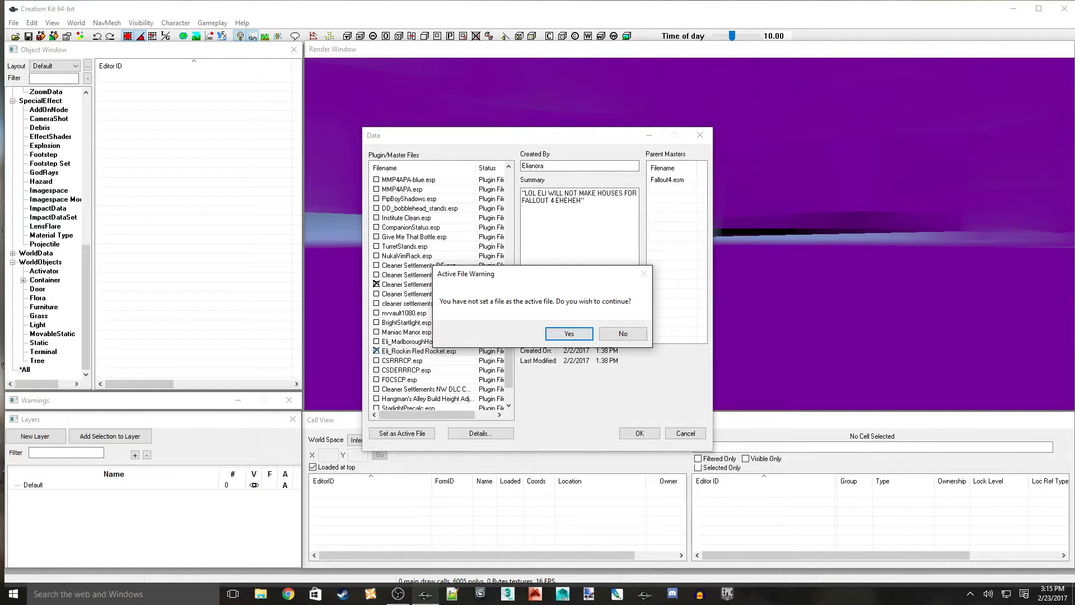
pyautogui.click(569, 334)
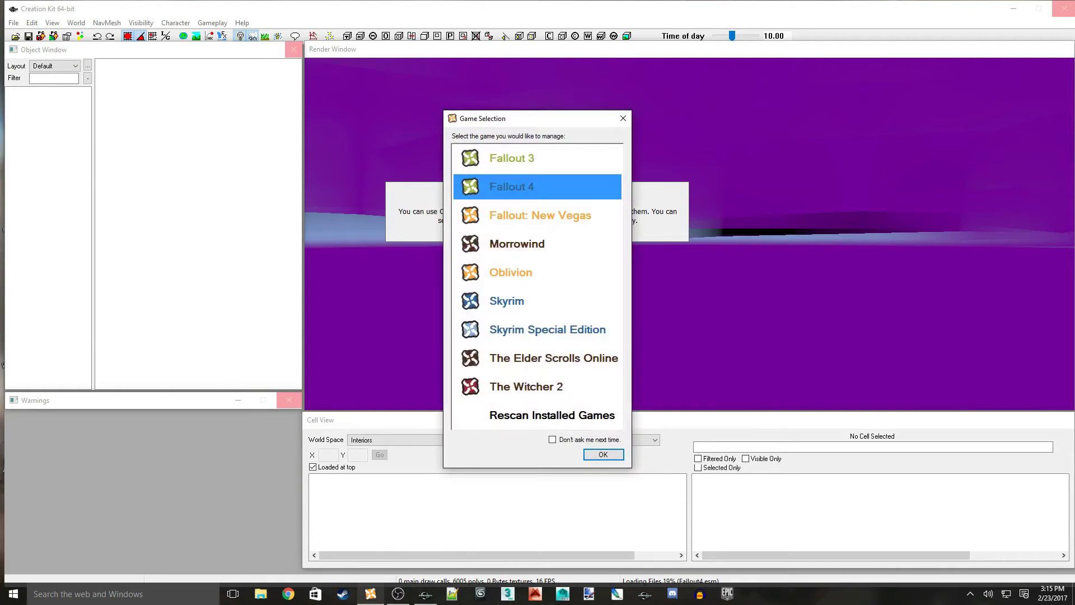
# Open Fallout 4 in Nexus Mod Manager and enable the Cleaner Settlements DE AV PLUS and Cleaner Settlements Nuka DLC plugins
pyautogui.press('Return')
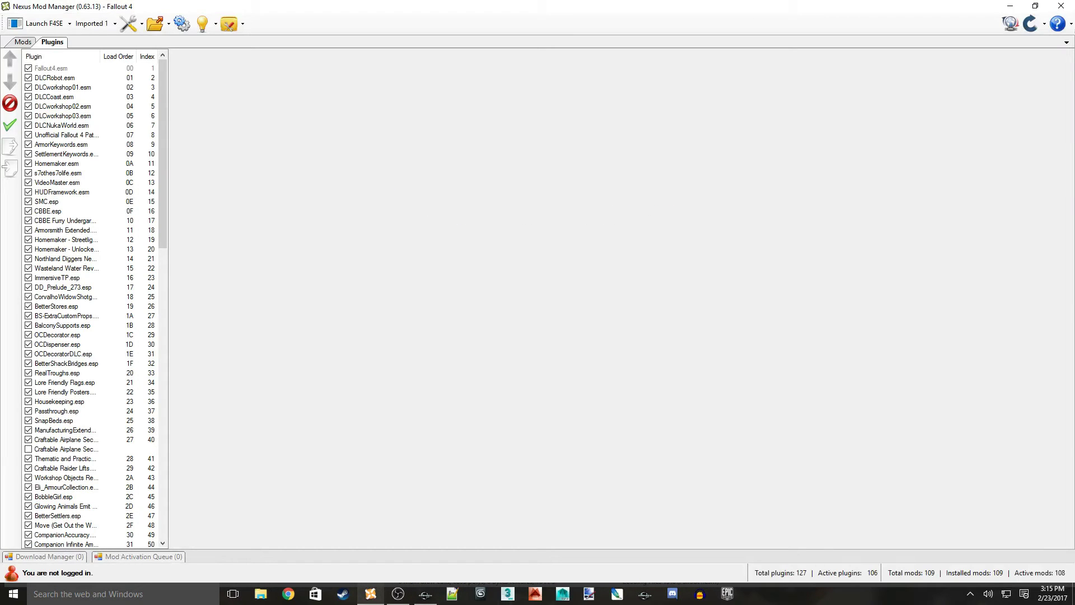
pyautogui.scroll(-15, 89, 303)
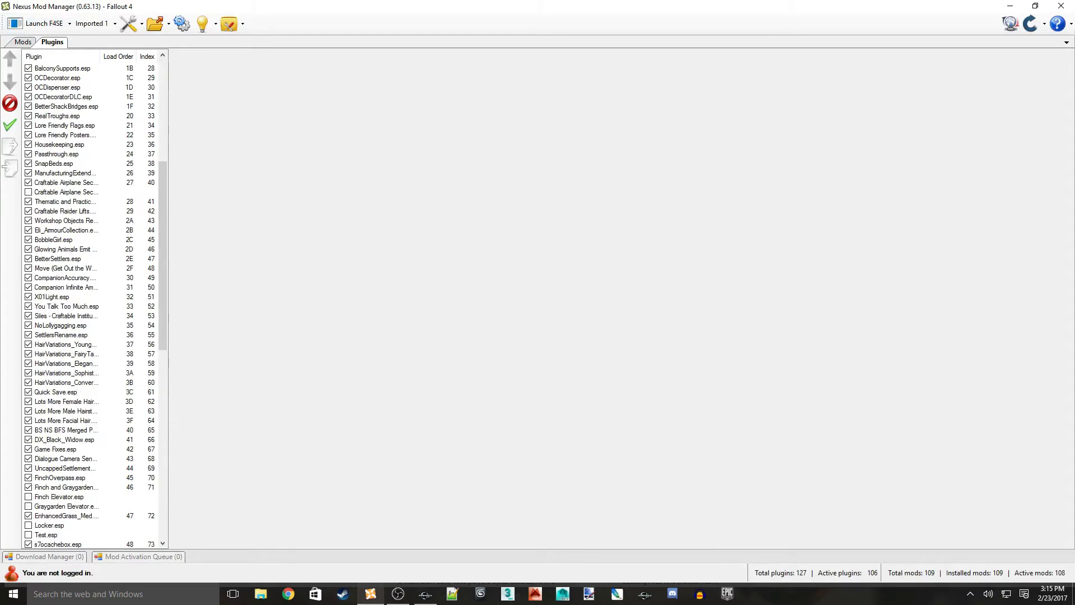
pyautogui.scroll(-4, 89, 303)
pyautogui.scroll(5, 90, 302)
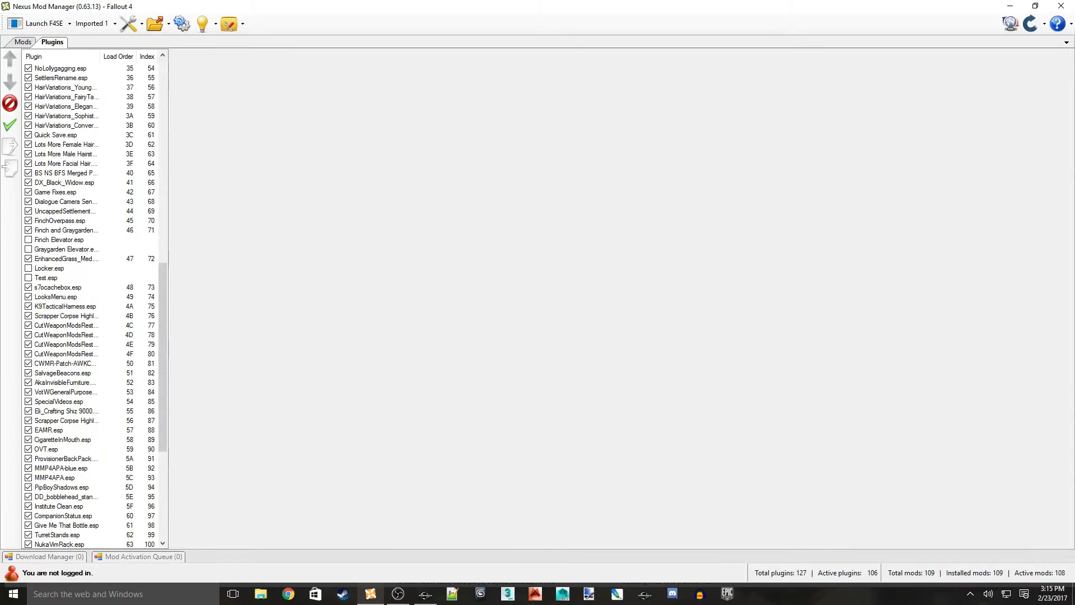
pyautogui.scroll(9, 89, 302)
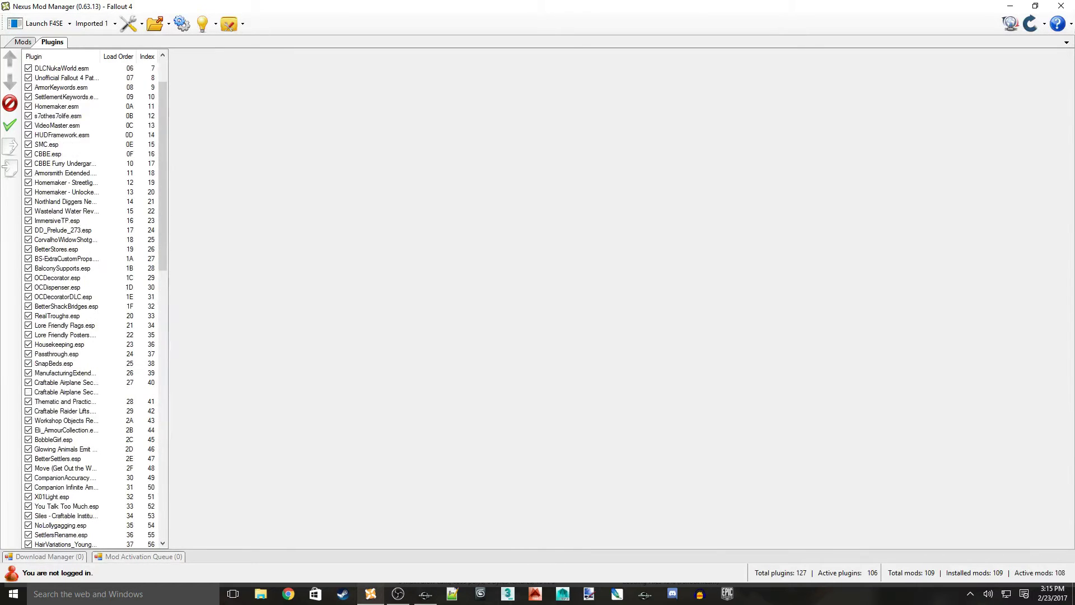
pyautogui.scroll(-10, 56, 240)
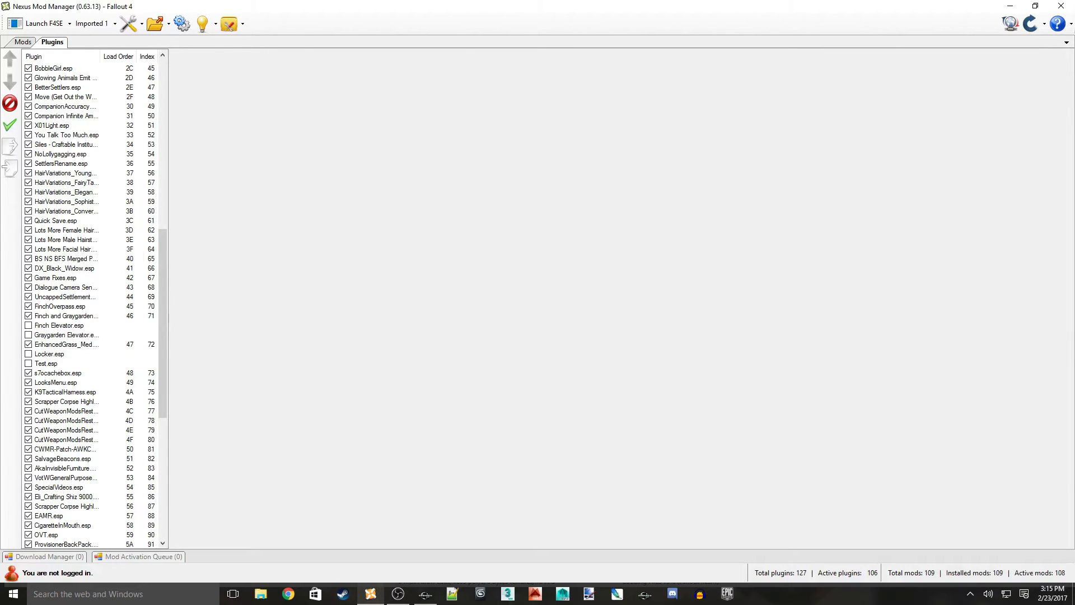
pyautogui.scroll(-10, 98, 333)
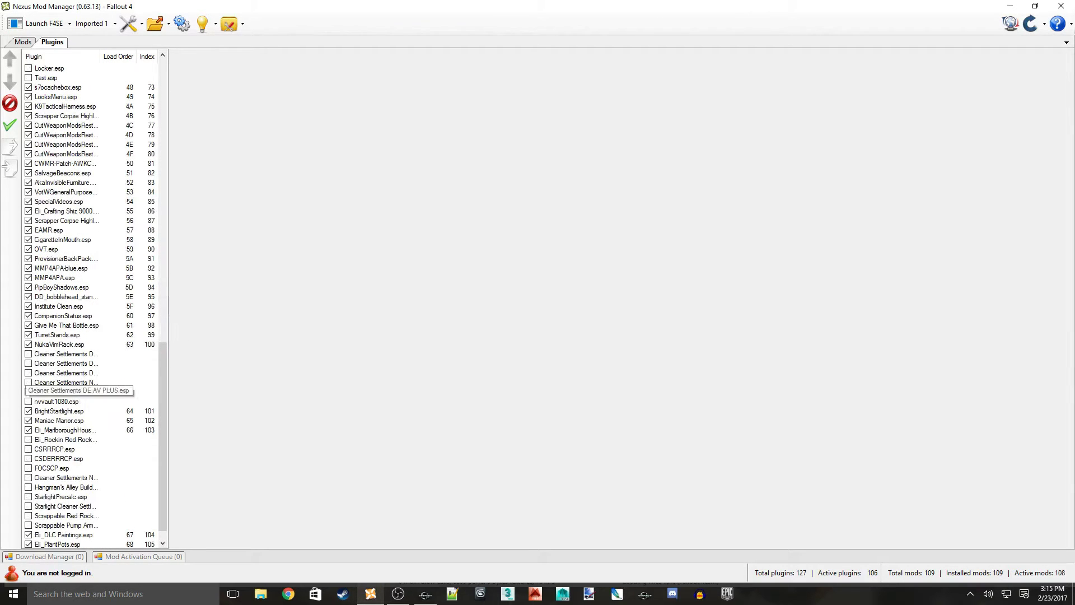
pyautogui.click(28, 373)
pyautogui.click(28, 382)
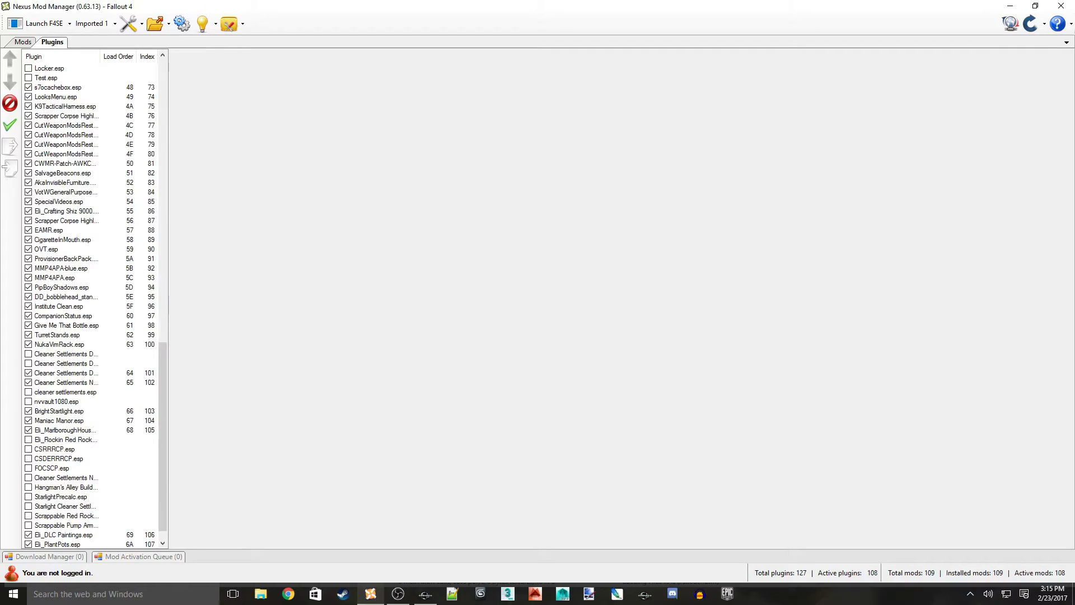
# Enable the Eli_Rockin Red Rocket plugin and launch the game through F4SE
pyautogui.scroll(-1, 61, 439)
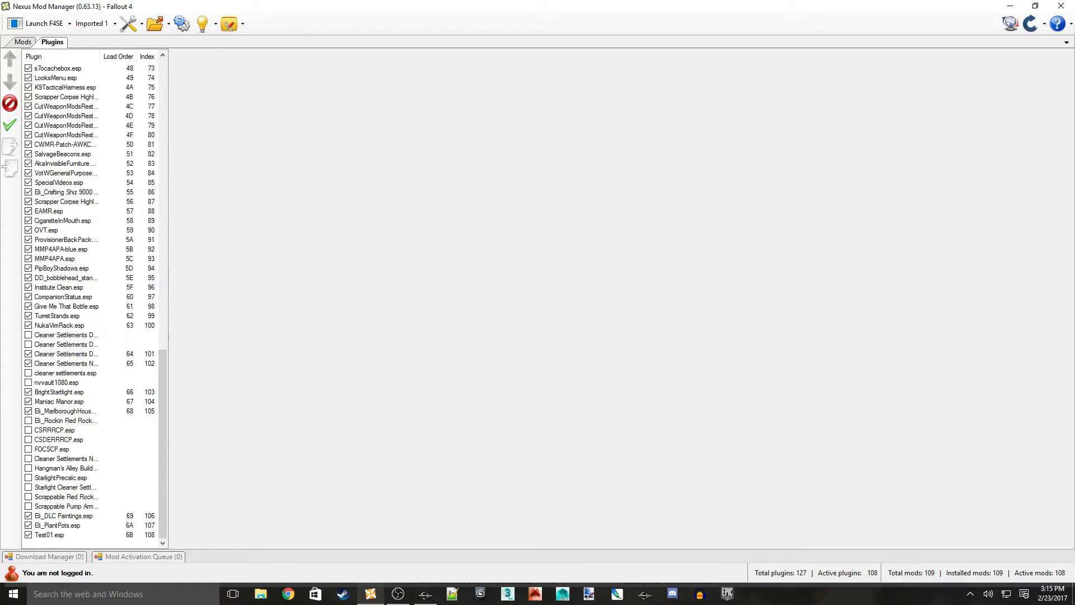
pyautogui.click(28, 420)
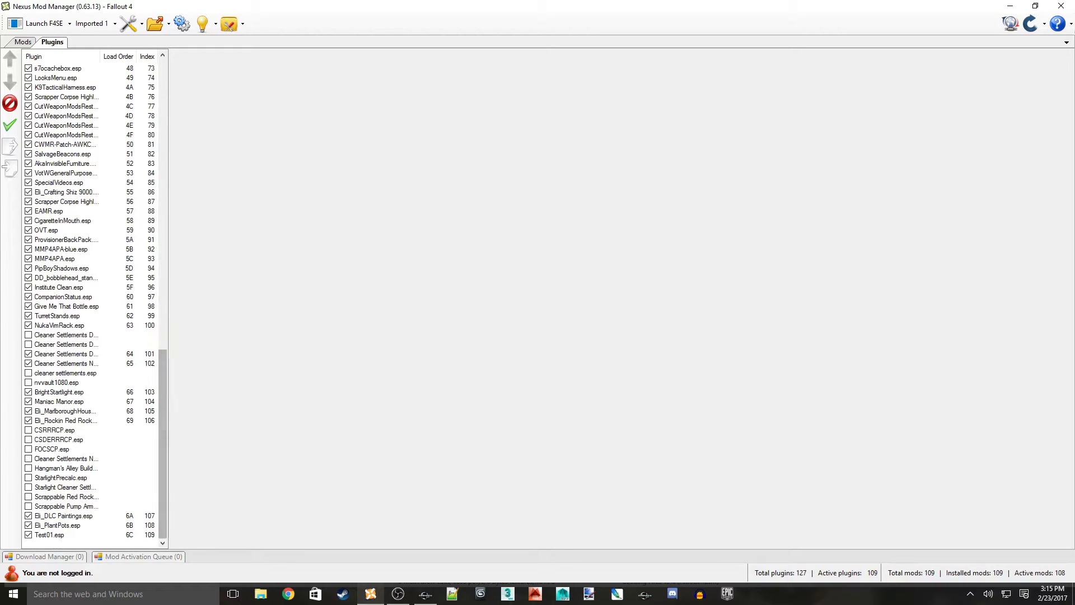
pyautogui.click(45, 27)
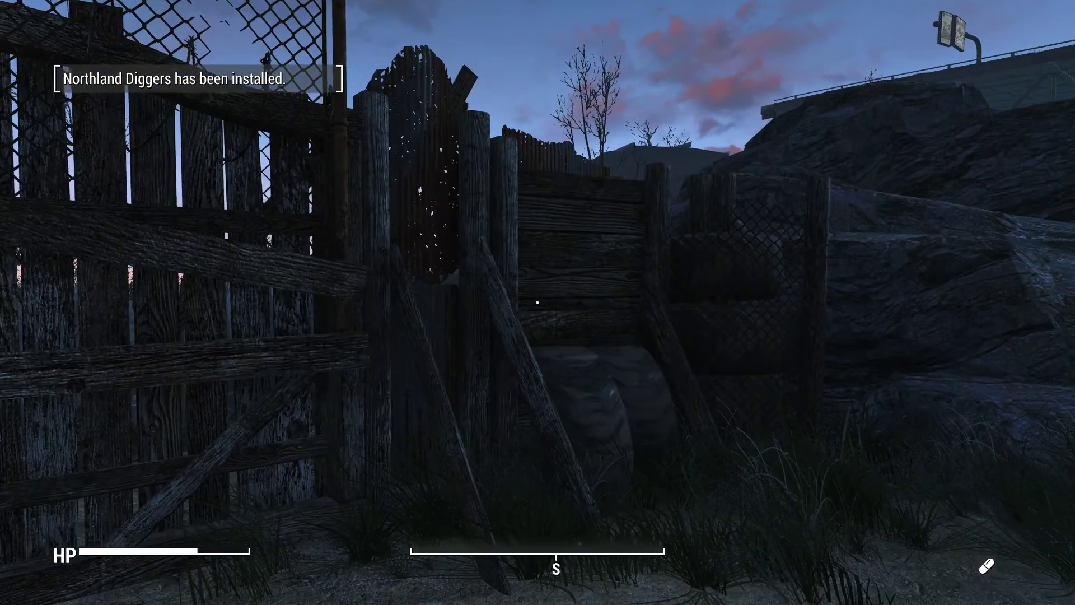
# Fast travel to the Red Rocket Truck Stop from the Pip-Boy map
pyautogui.press('m')
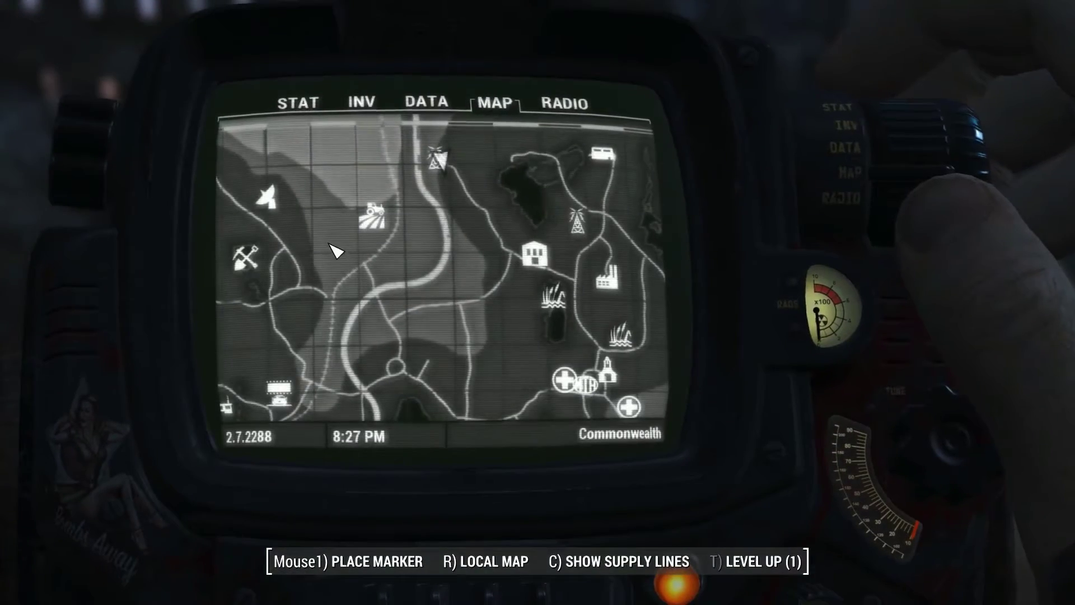
pyautogui.click(427, 263)
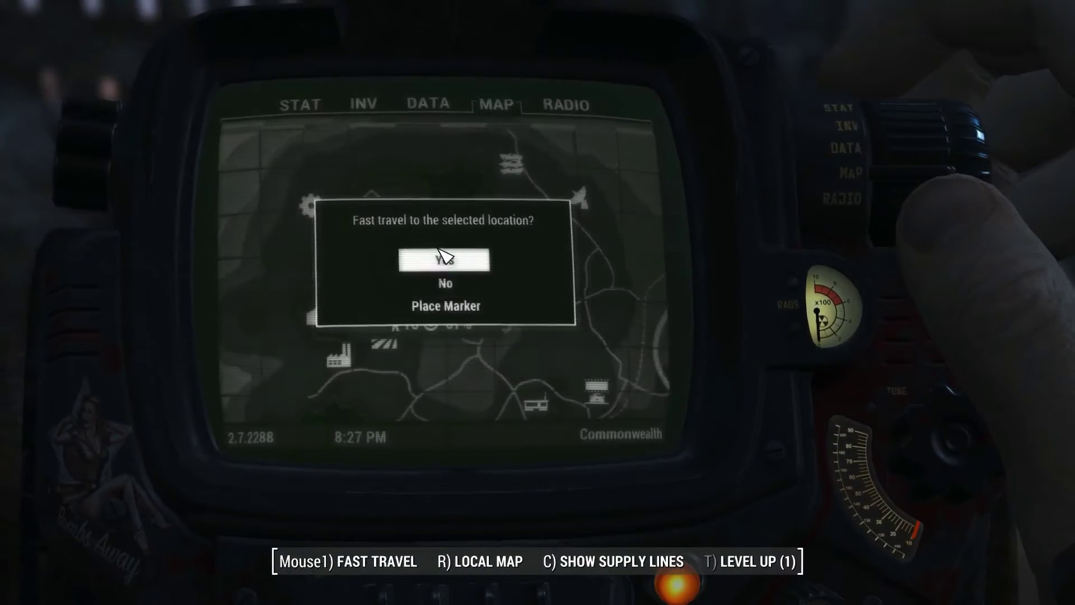
pyautogui.click(414, 256)
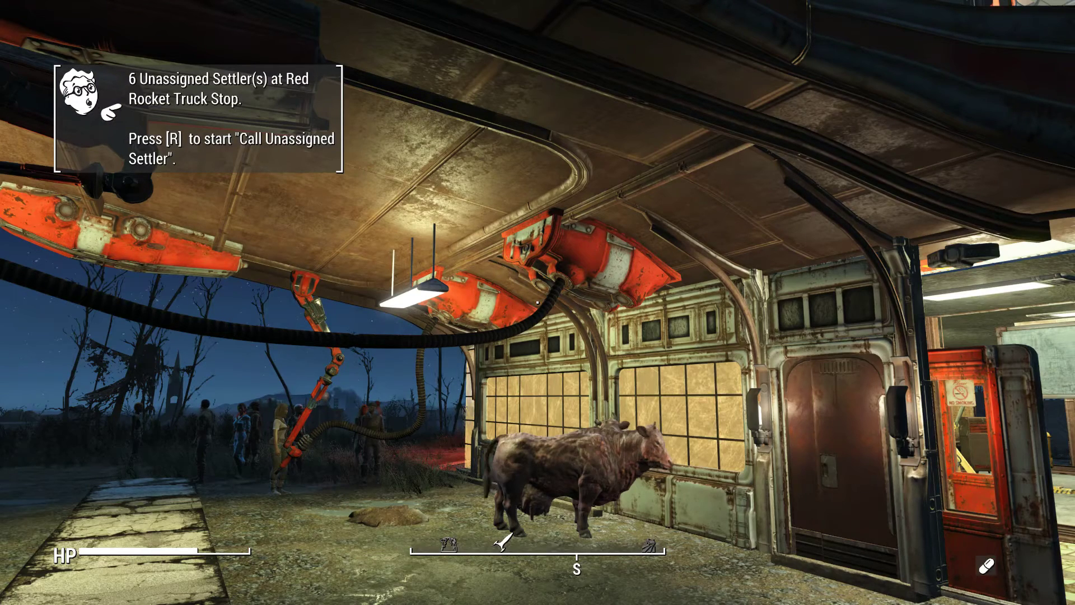
# Enter workshop mode at the Red Rocket Truck Stop and scrap the Red Rocket Pump Arms under the canopy
pyautogui.press('v')
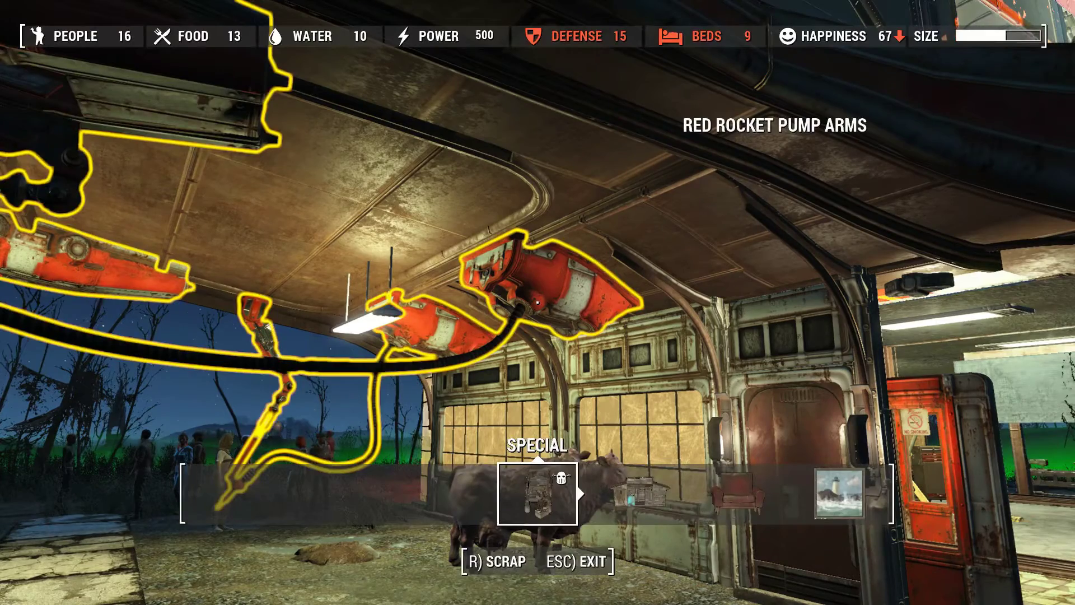
pyautogui.press('r')
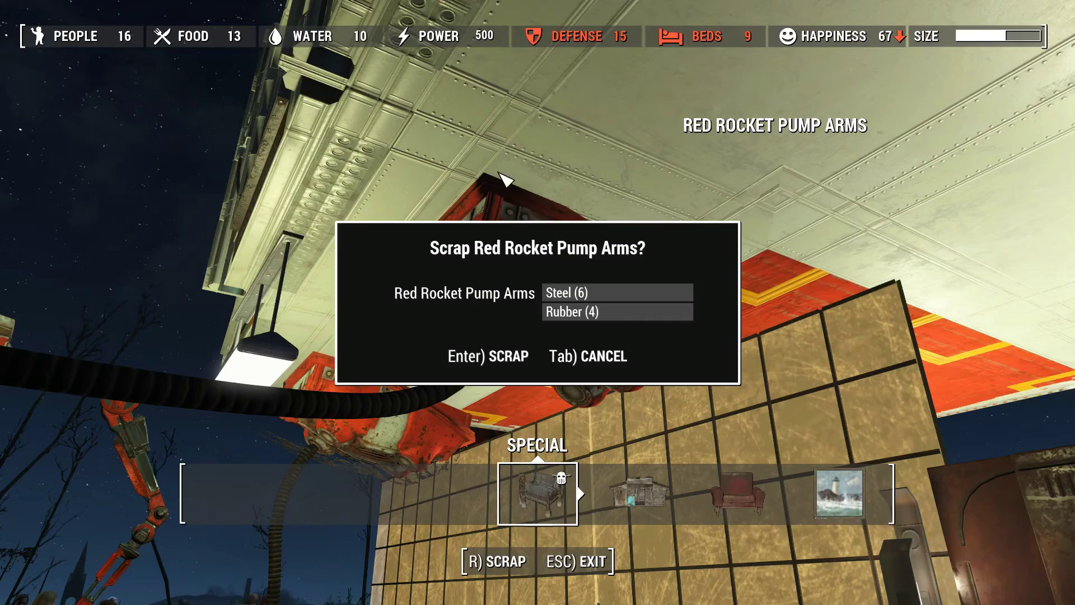
pyautogui.press('Return')
# Back away from the Red Rocket building to examine how its structure and canopy render, and leave workshop mode
pyautogui.press('s')
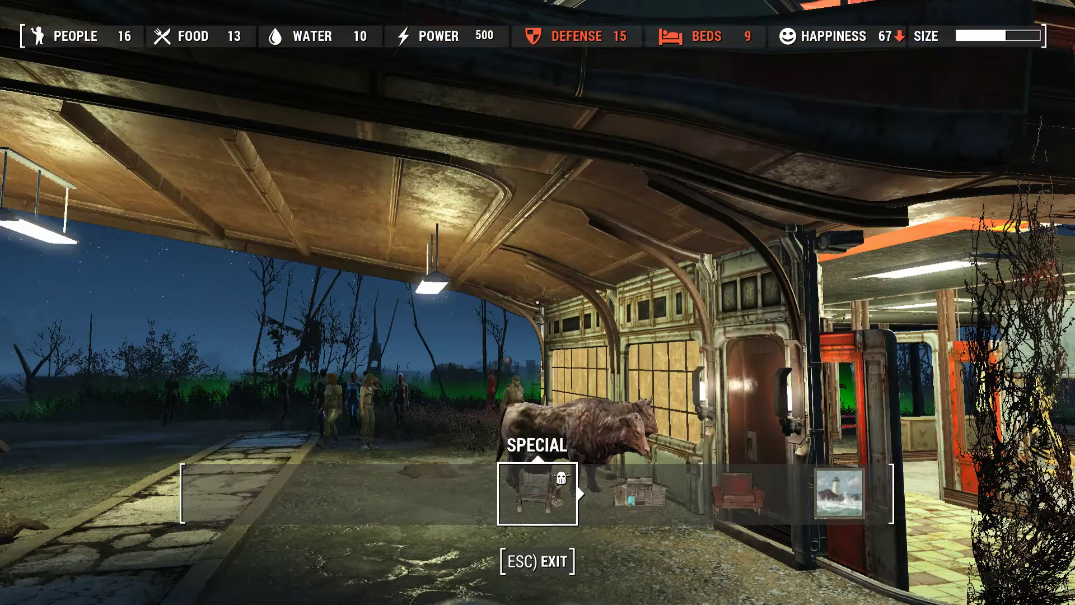
pyautogui.press('s')
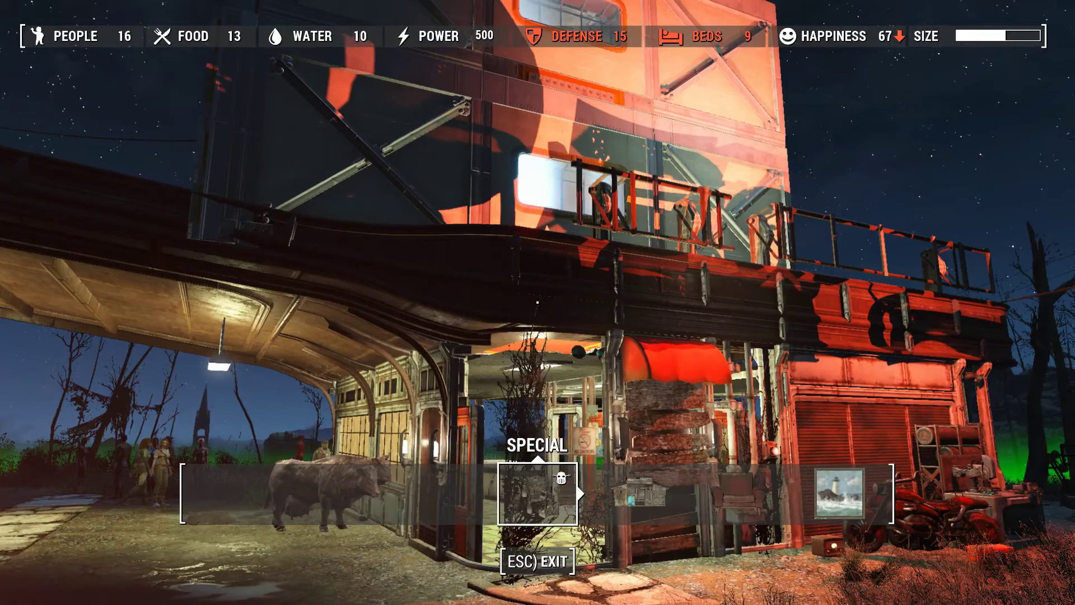
pyautogui.press('d')
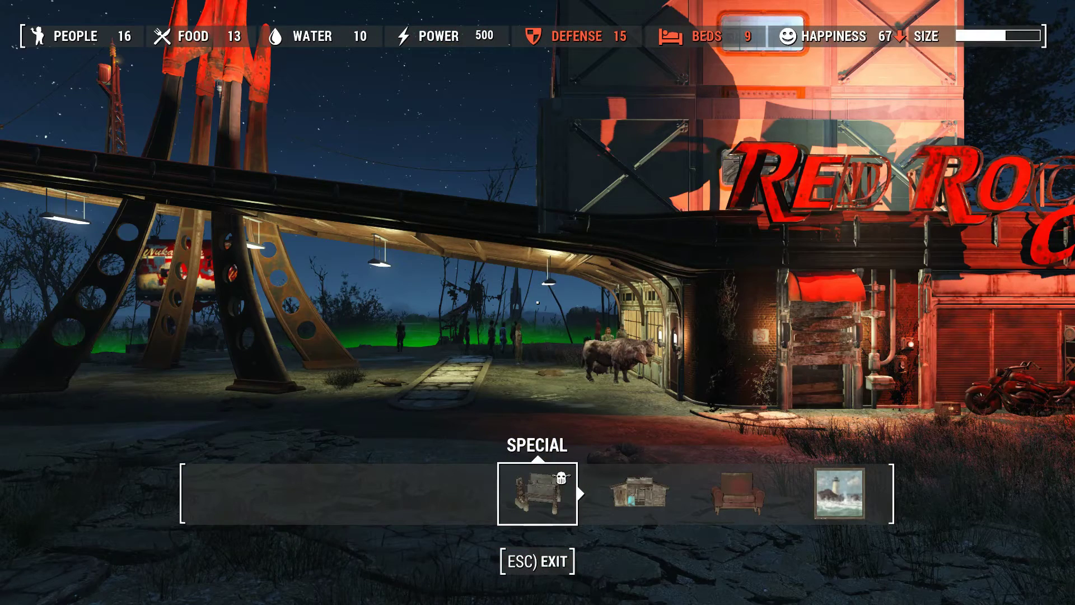
pyautogui.press('Escape')
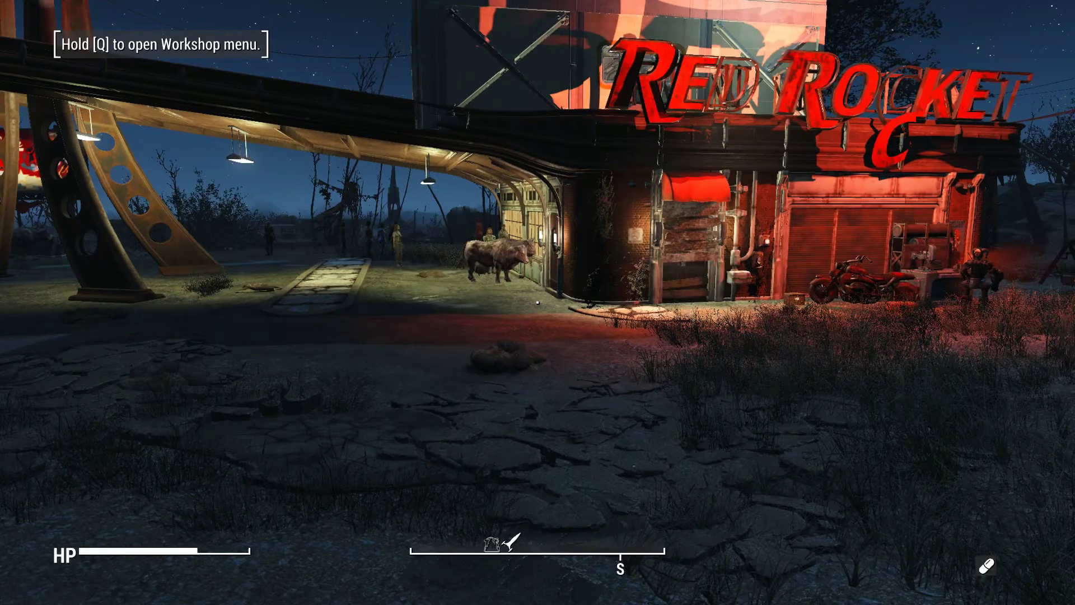
# Bring up the Pip-Boy map, quit Fallout 4 and return to Creation Kit
pyautogui.press('m')
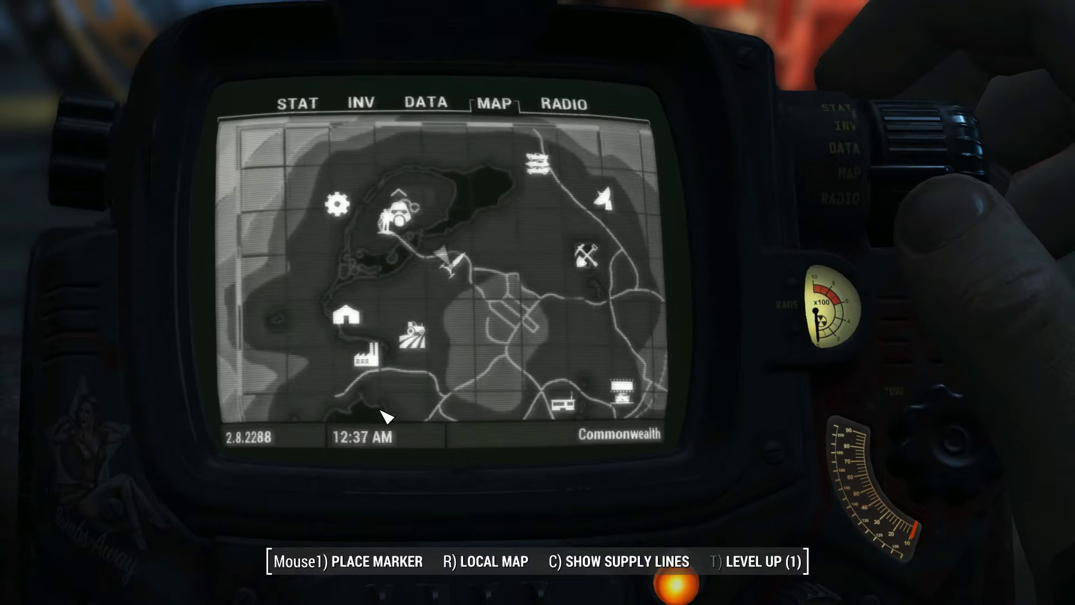
pyautogui.press('Escape')
pyautogui.click(288, 430)
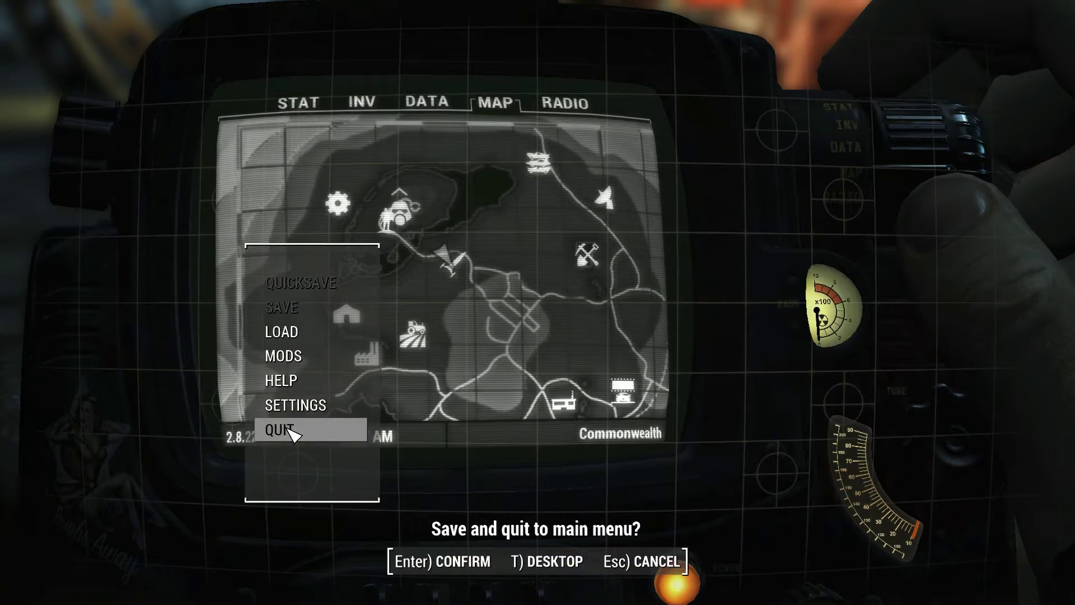
pyautogui.press('Return')
pyautogui.click(547, 315)
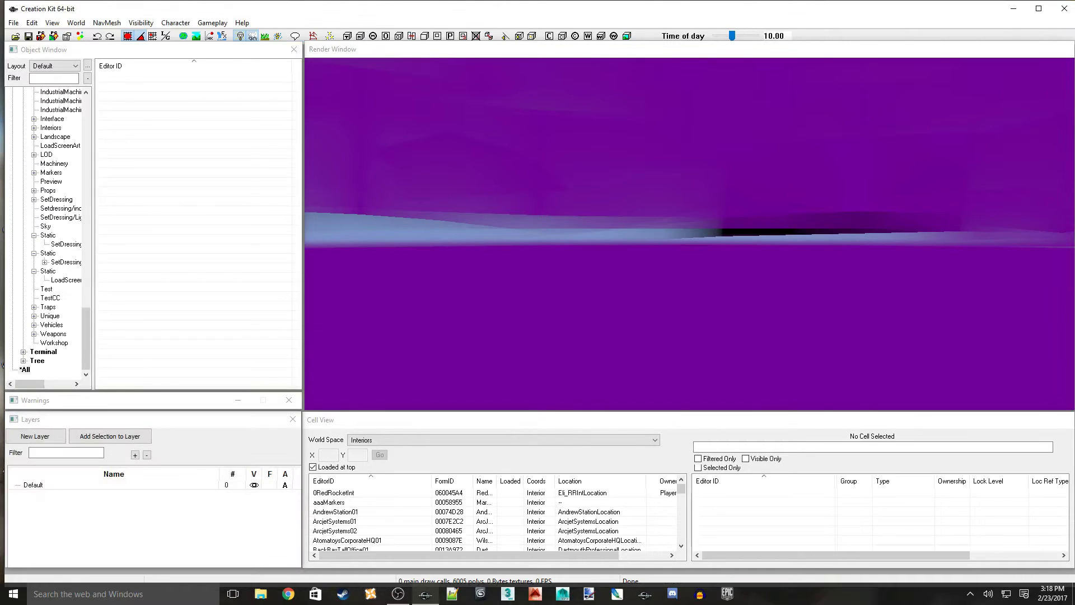
# Switch the world space to Commonwealth, find the RedRocketExt cell at -17, 19 and load it in the render view
pyautogui.click(502, 440)
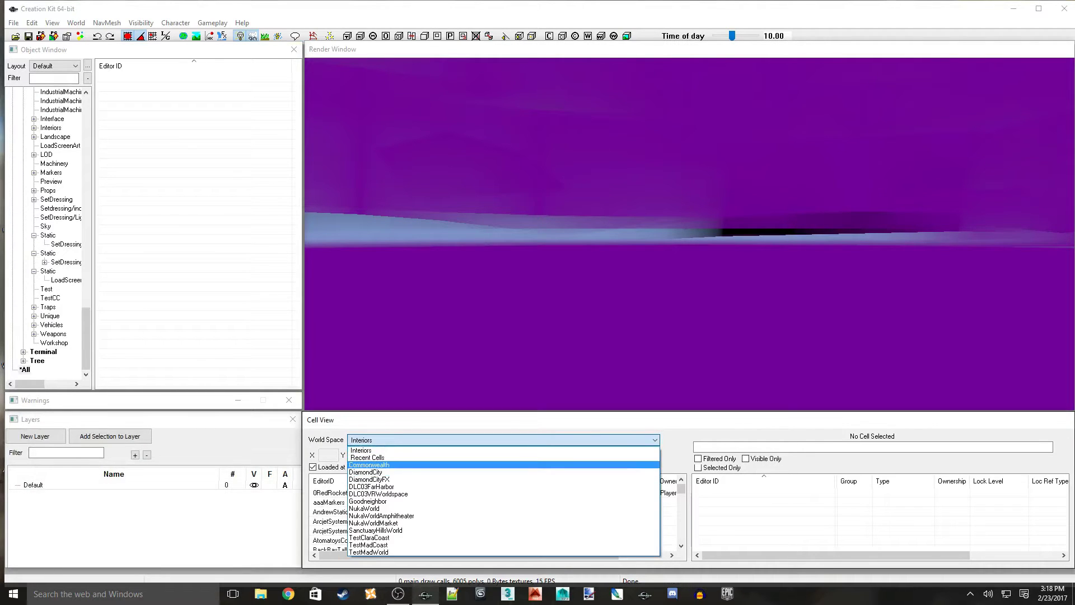
pyautogui.click(503, 464)
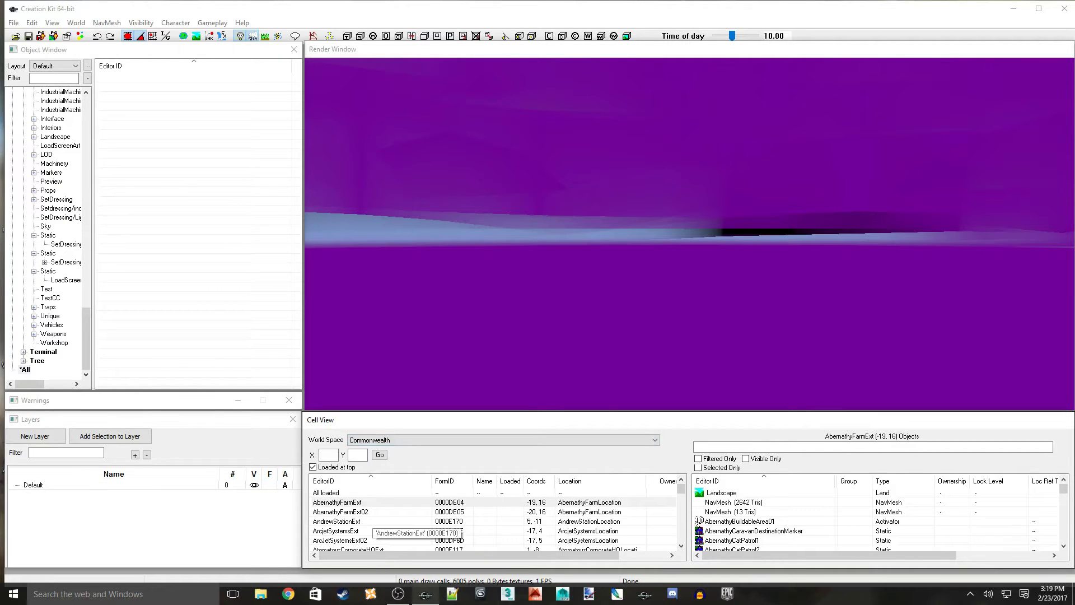
pyautogui.click(347, 520)
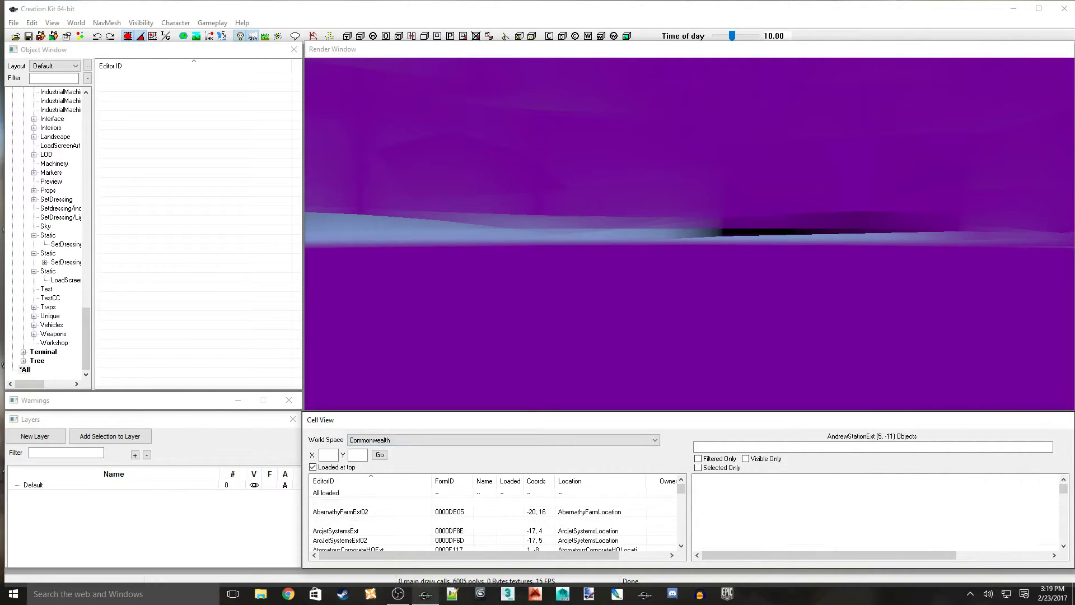
pyautogui.write('red')
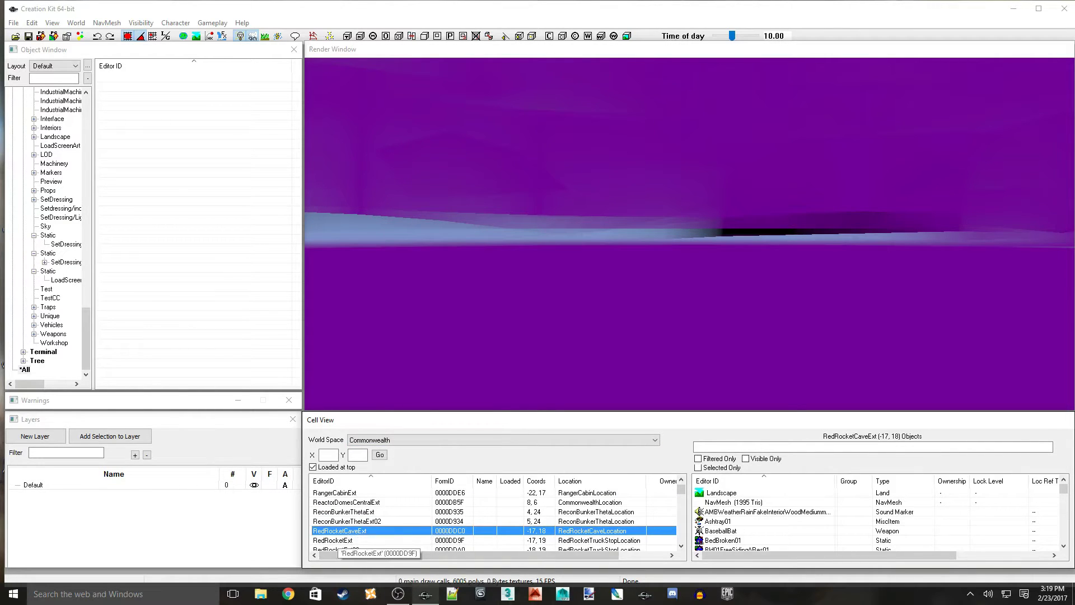
pyautogui.press('Down')
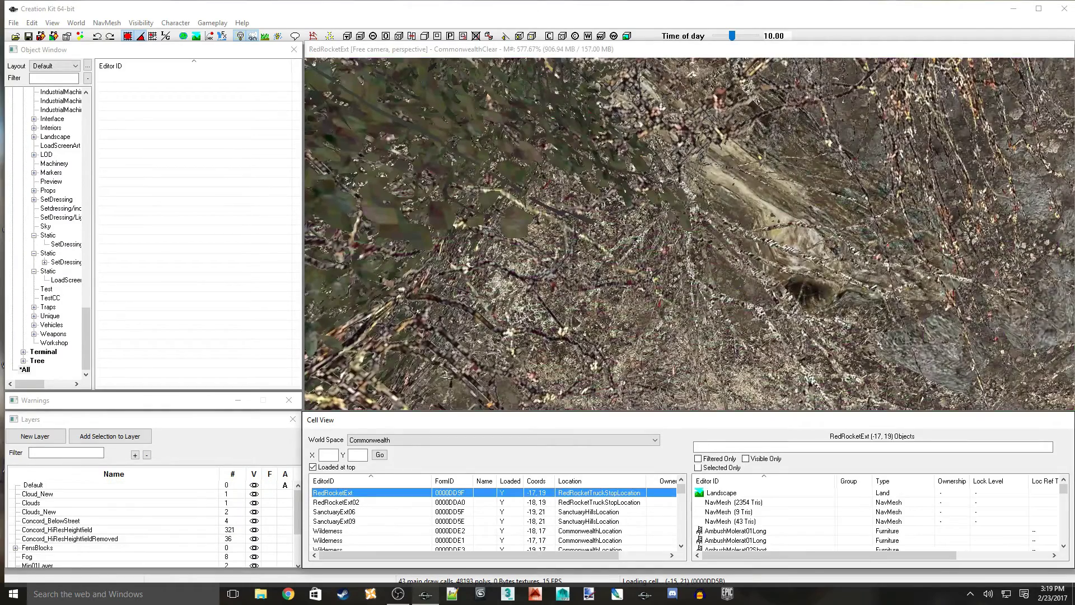
# Examine the Red Rocket station from above and at ground level, covering its roof, canopy, pump area and building front
pyautogui.scroll(-10, 689, 234)
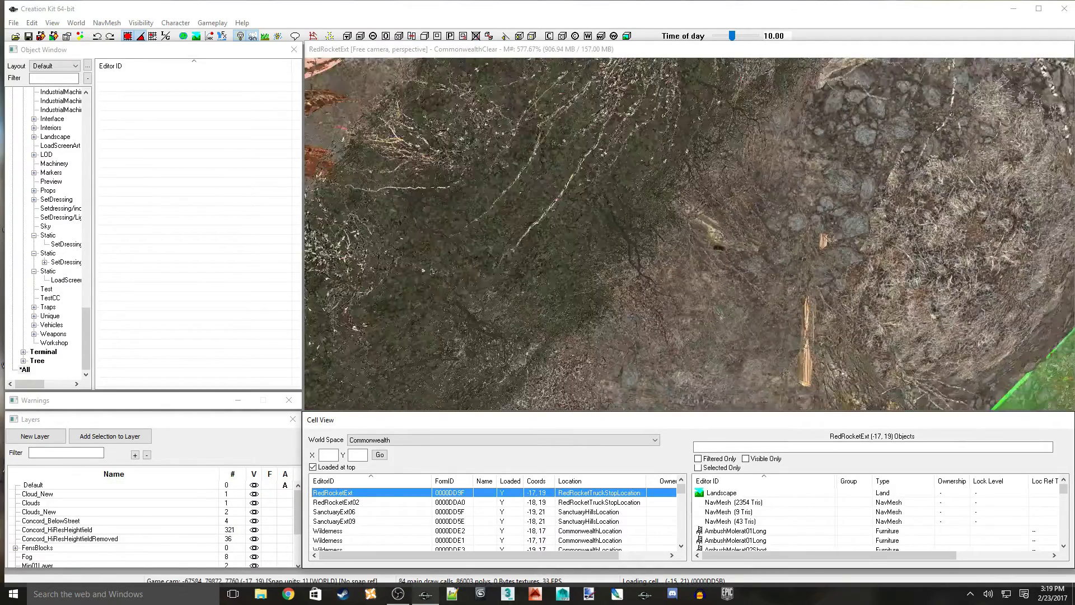
pyautogui.scroll(-8, 690, 234)
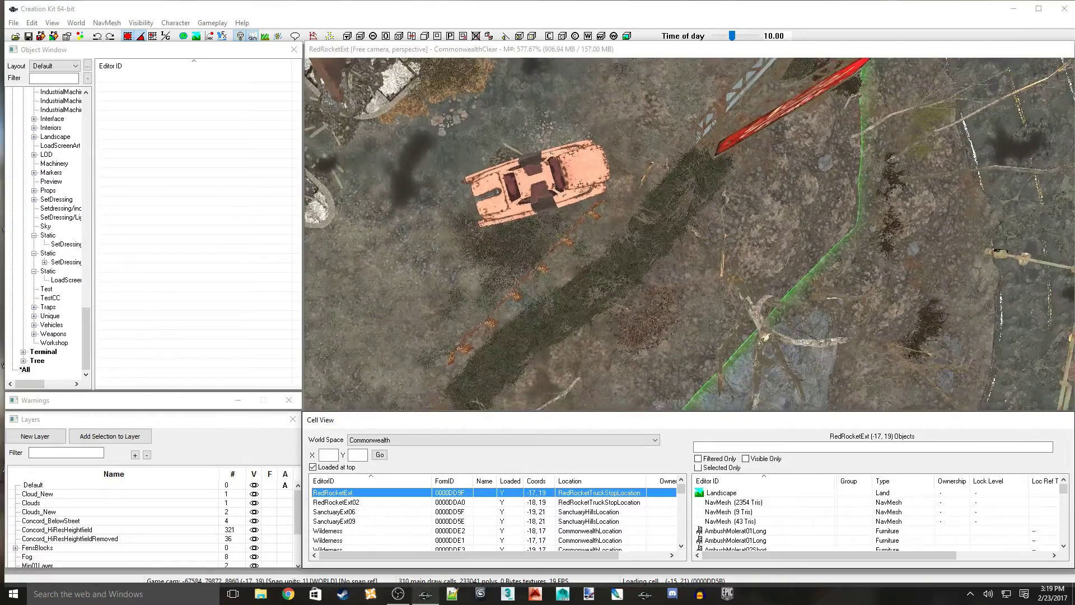
pyautogui.keyDown('shift'); pyautogui.moveTo(689, 234); pyautogui.dragTo(559, 219, button='middle'); pyautogui.keyUp('shift')
pyautogui.keyDown('shift'); pyautogui.moveTo(450, 211); pyautogui.dragTo(688, 213, button='middle'); pyautogui.keyUp('shift')
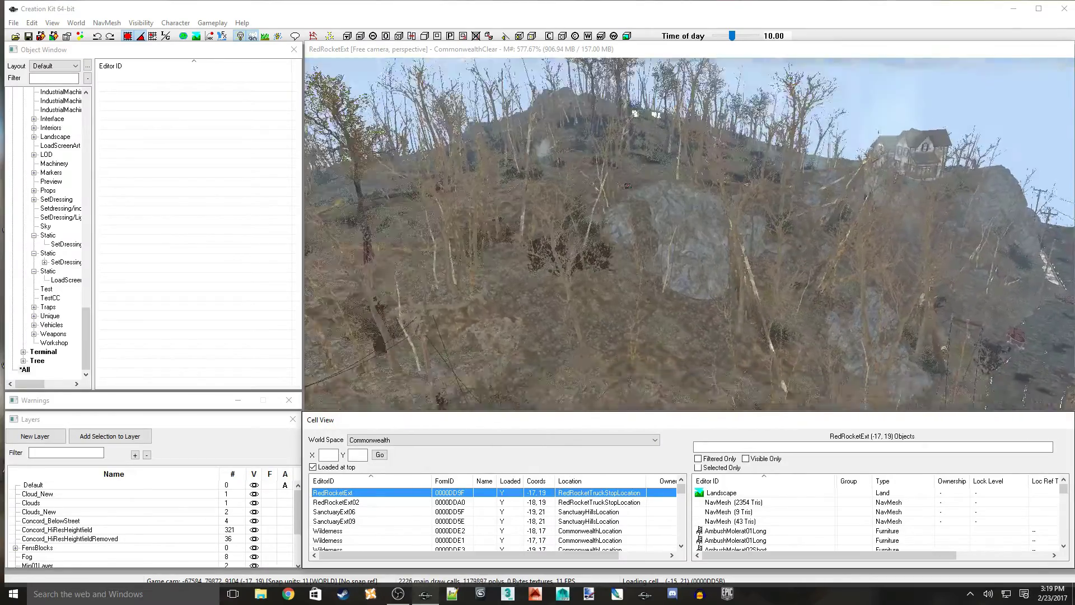
pyautogui.keyDown('shift'); pyautogui.moveTo(627, 185); pyautogui.dragTo(504, 241, button='middle'); pyautogui.keyUp('shift')
pyautogui.keyDown('shift'); pyautogui.moveTo(689, 234); pyautogui.dragTo(722, 201, button='middle'); pyautogui.keyUp('shift')
pyautogui.scroll(2, 690, 234)
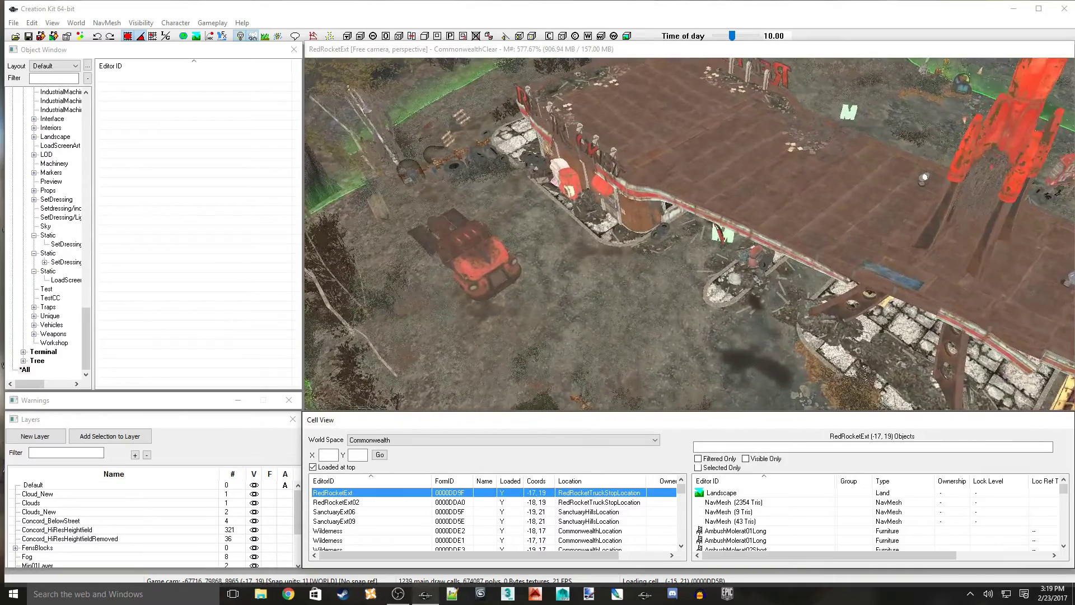
pyautogui.scroll(2, 689, 234)
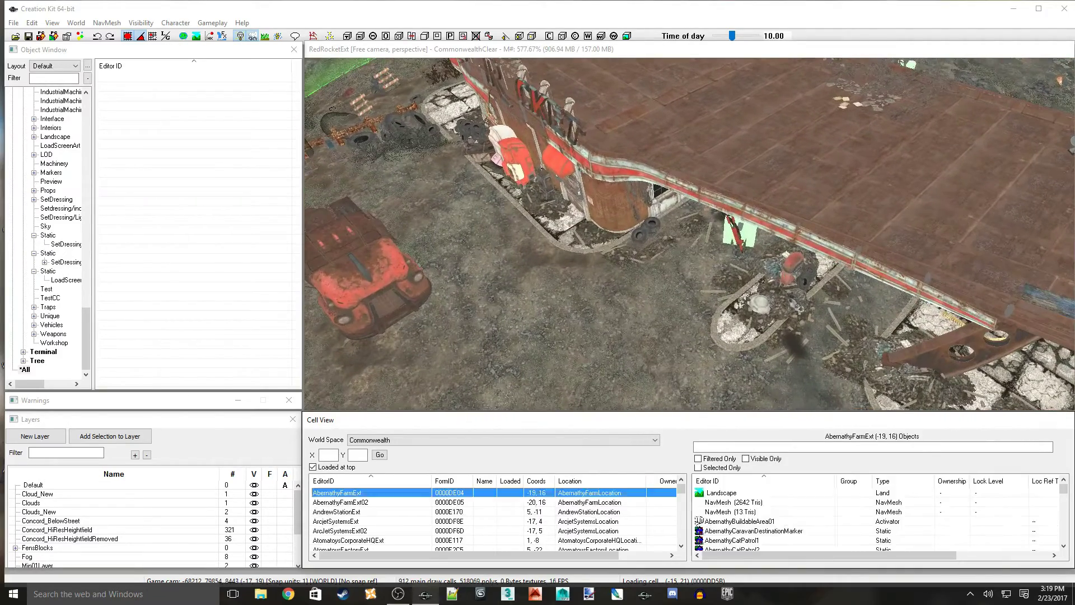
pyautogui.press('Down')
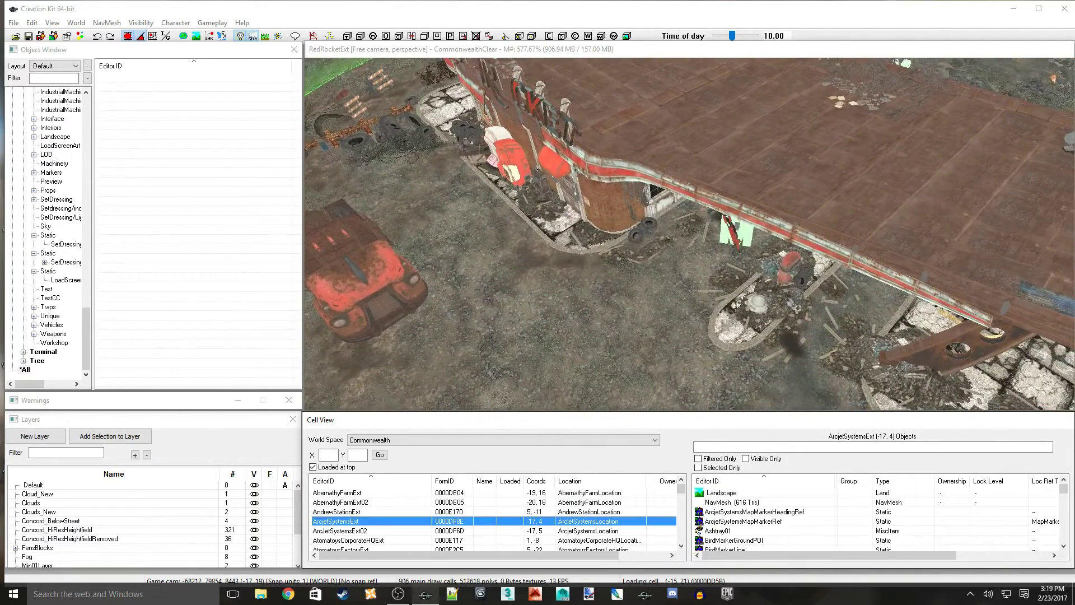
pyautogui.keyDown('shift'); pyautogui.moveTo(690, 234); pyautogui.dragTo(778, 154, button='middle'); pyautogui.keyUp('shift')
pyautogui.click(571, 339)
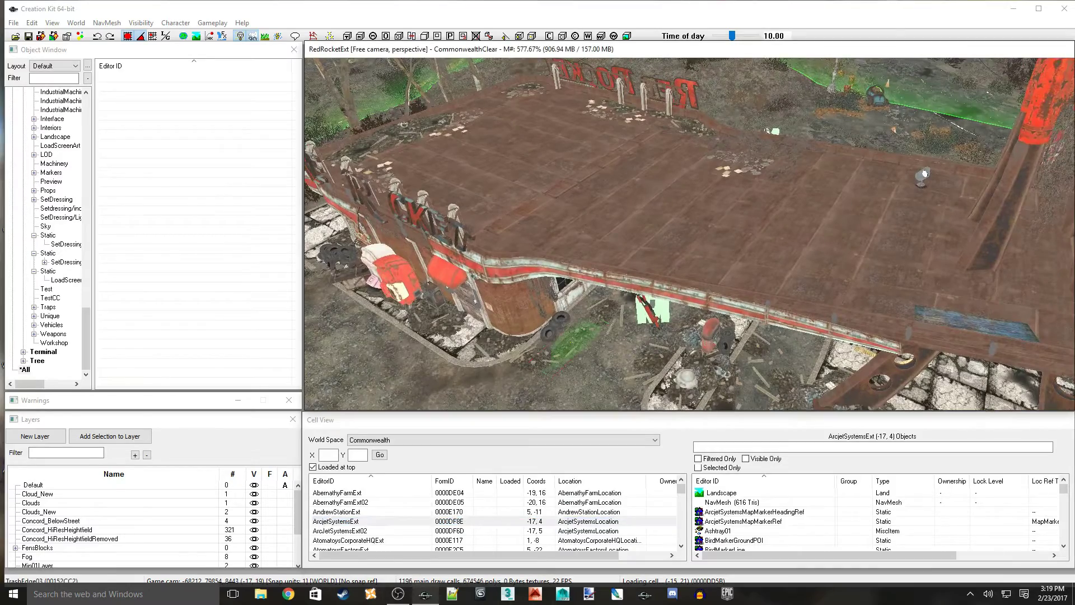
pyautogui.keyDown('shift'); pyautogui.moveTo(924, 174); pyautogui.dragTo(928, 263, button='middle'); pyautogui.keyUp('shift')
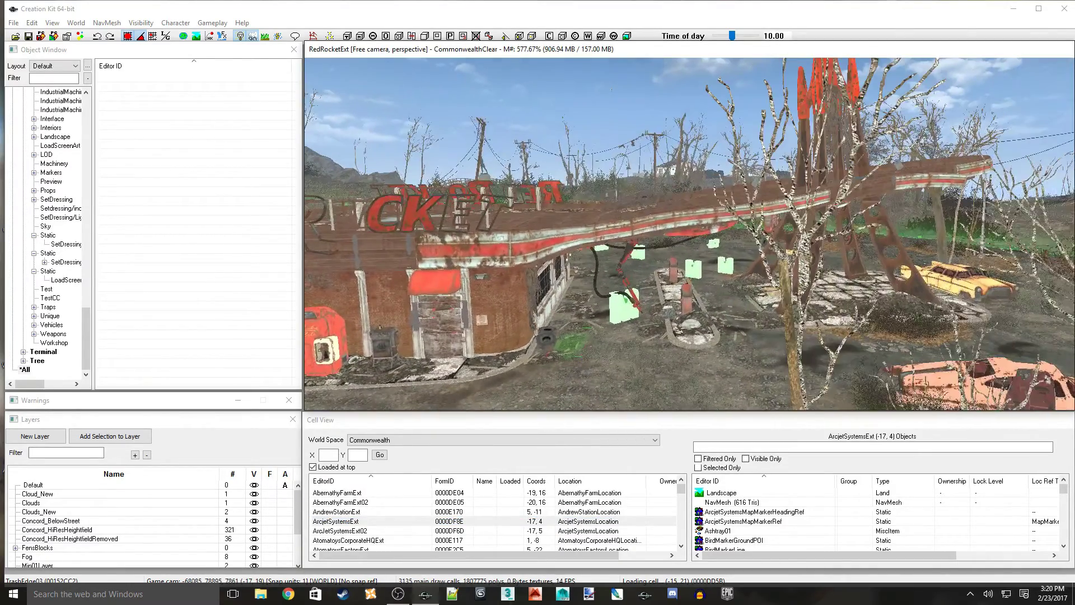
pyautogui.moveTo(560, 320); pyautogui.dragTo(426, 315, button='middle')
pyautogui.keyDown('shift'); pyautogui.moveTo(340, 311); pyautogui.dragTo(779, 128, button='middle'); pyautogui.keyUp('shift')
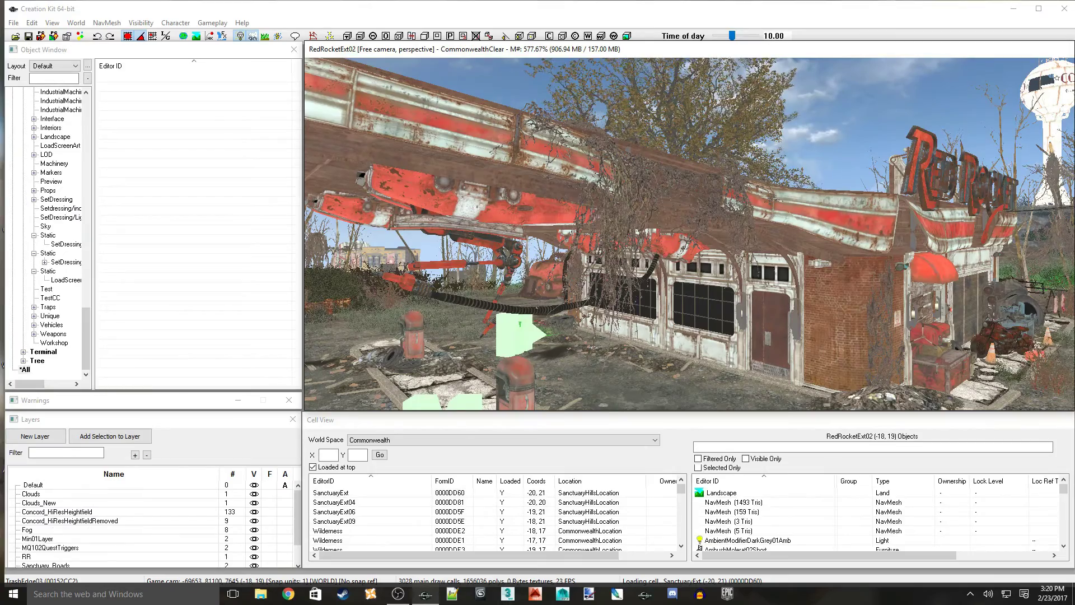
pyautogui.keyDown('shift'); pyautogui.moveTo(536, 308); pyautogui.dragTo(683, 142, button='middle'); pyautogui.keyUp('shift')
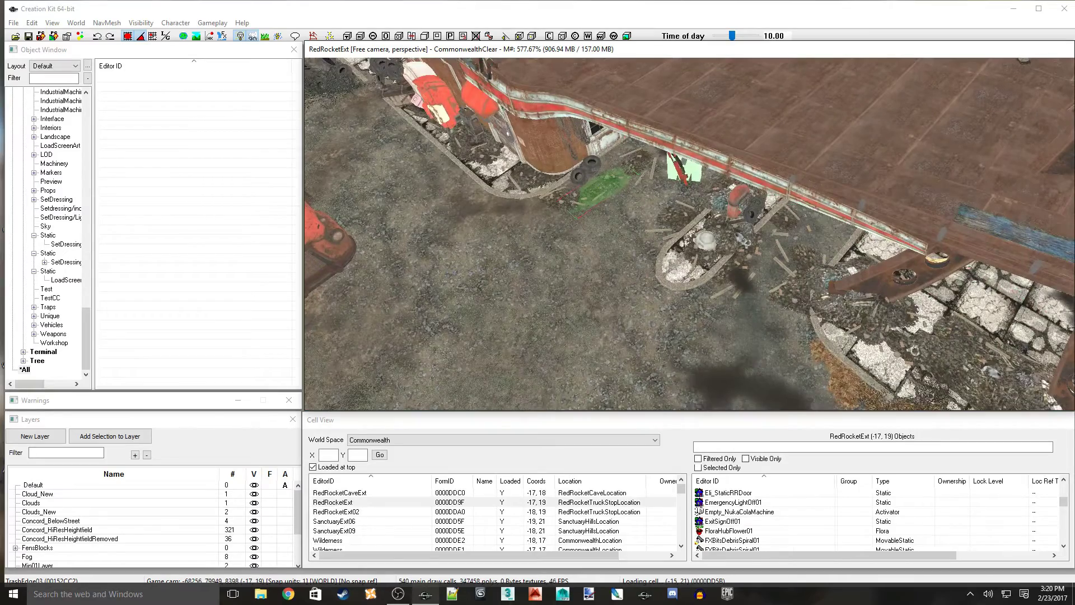
# Select the RedRExt_Workshop01 station building and open its reference properties to examine its flags and placement
pyautogui.click(508, 133)
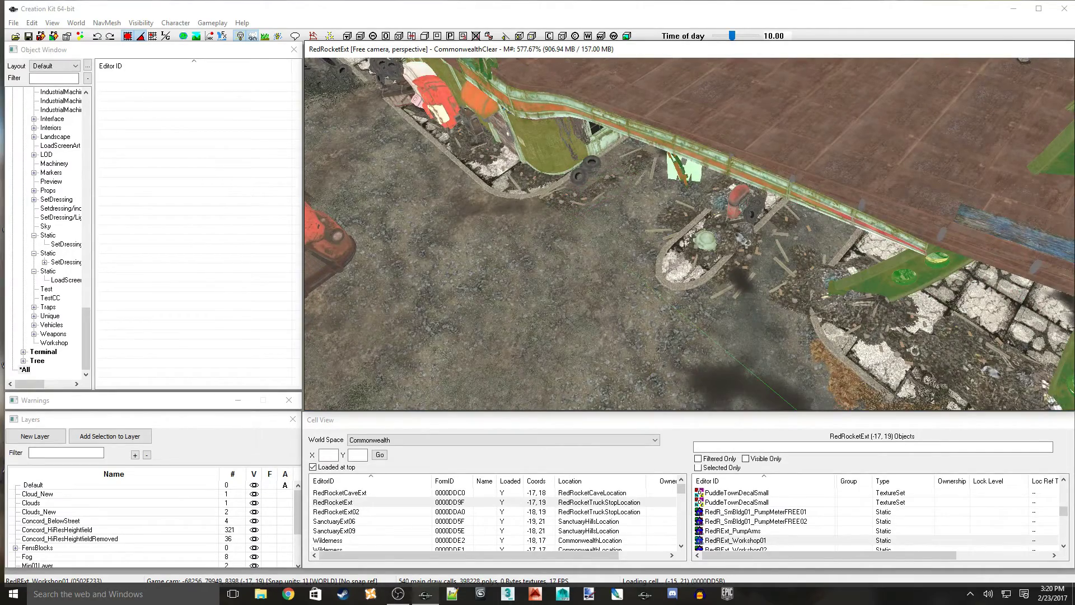
pyautogui.keyDown('shift'); pyautogui.moveTo(508, 134); pyautogui.dragTo(485, 93, button='middle'); pyautogui.keyUp('shift')
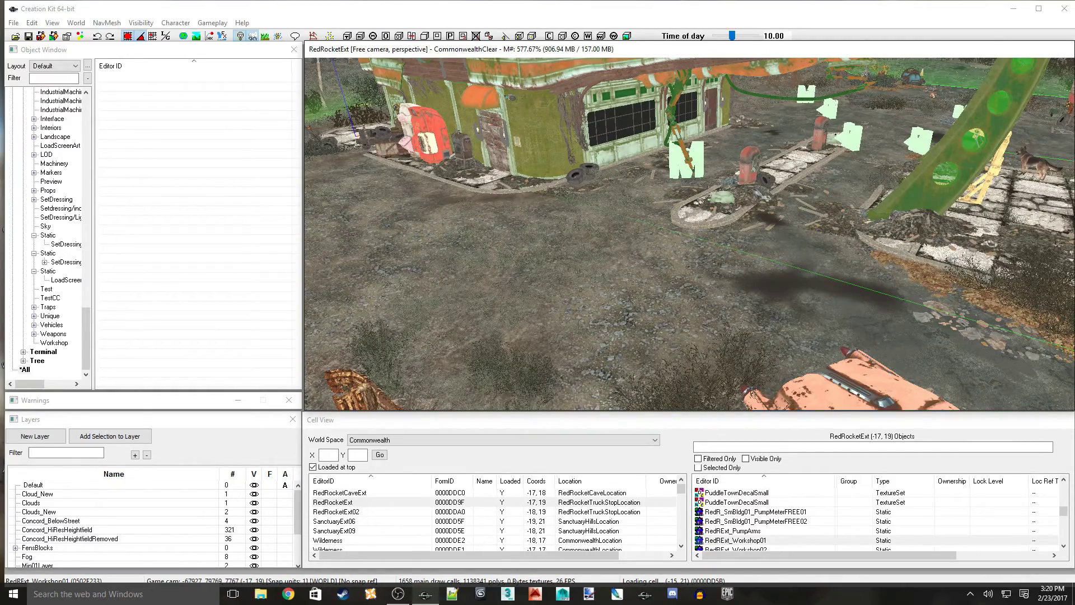
pyautogui.rightClick(902, 191)
pyautogui.click(921, 215)
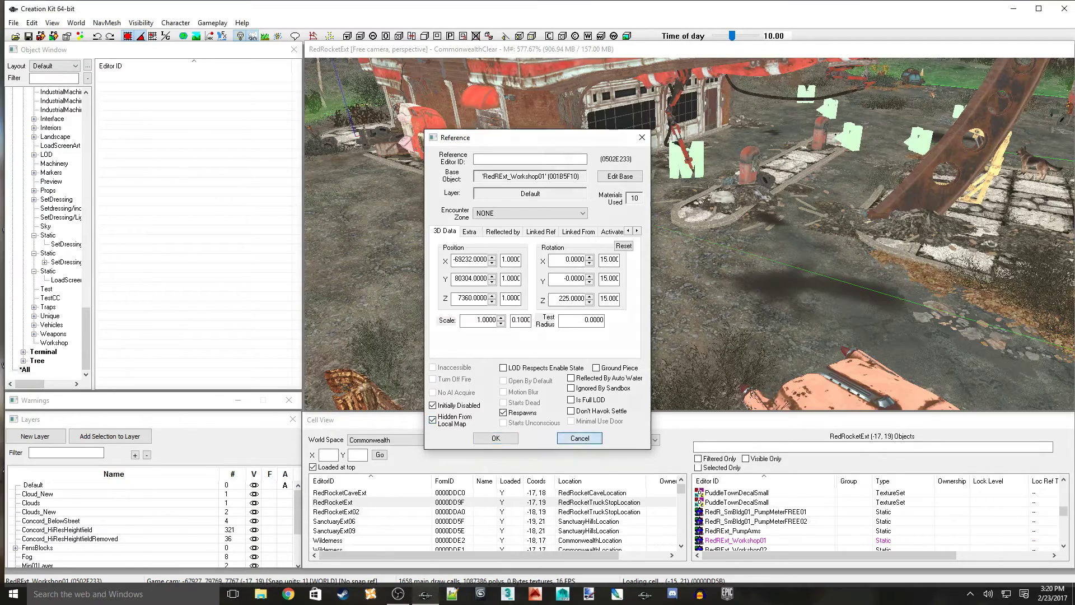
# Inspect the reference properties of the TrashClump01 debris on the pump island and dismiss them
pyautogui.click(579, 437)
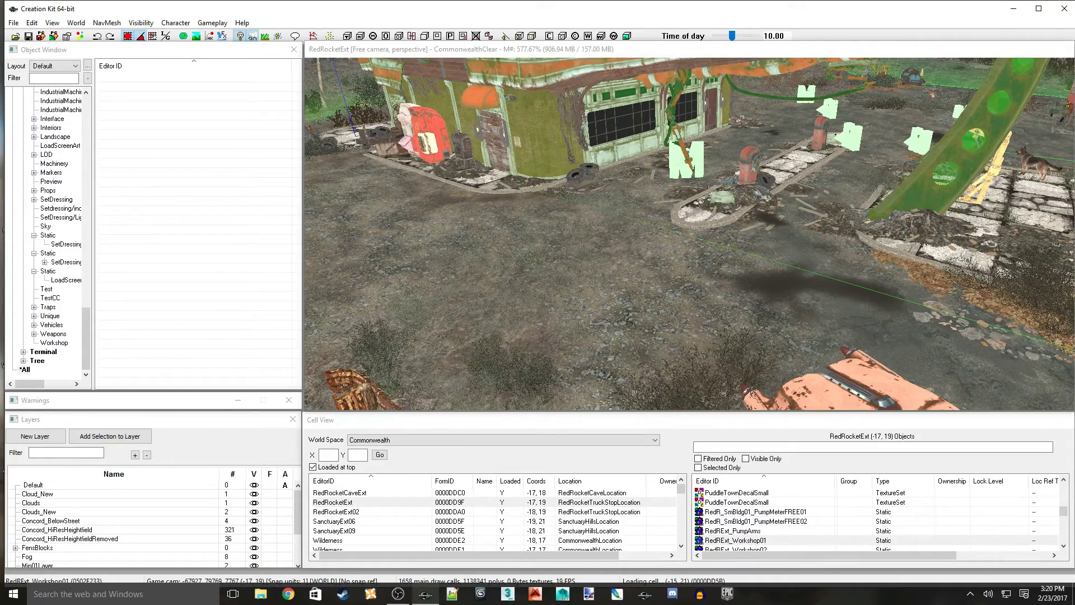
pyautogui.keyDown('shift'); pyautogui.moveTo(560, 210); pyautogui.dragTo(880, 211, button='middle'); pyautogui.keyUp('shift')
pyautogui.keyDown('shift'); pyautogui.moveTo(690, 210); pyautogui.dragTo(669, 314, button='middle'); pyautogui.keyUp('shift')
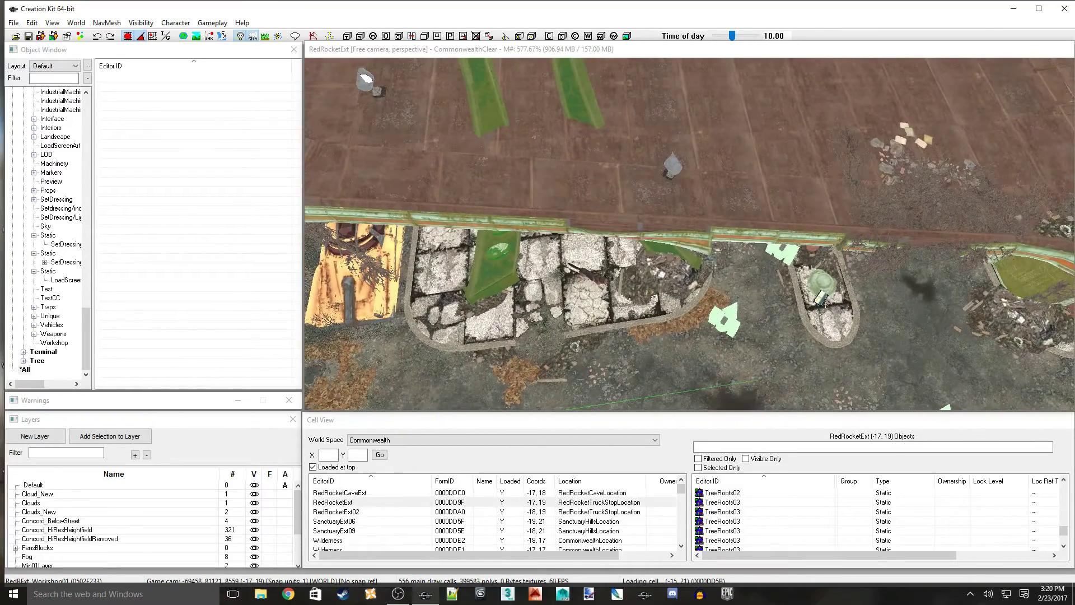
pyautogui.click(652, 274)
pyautogui.rightClick(652, 276)
pyautogui.click(672, 304)
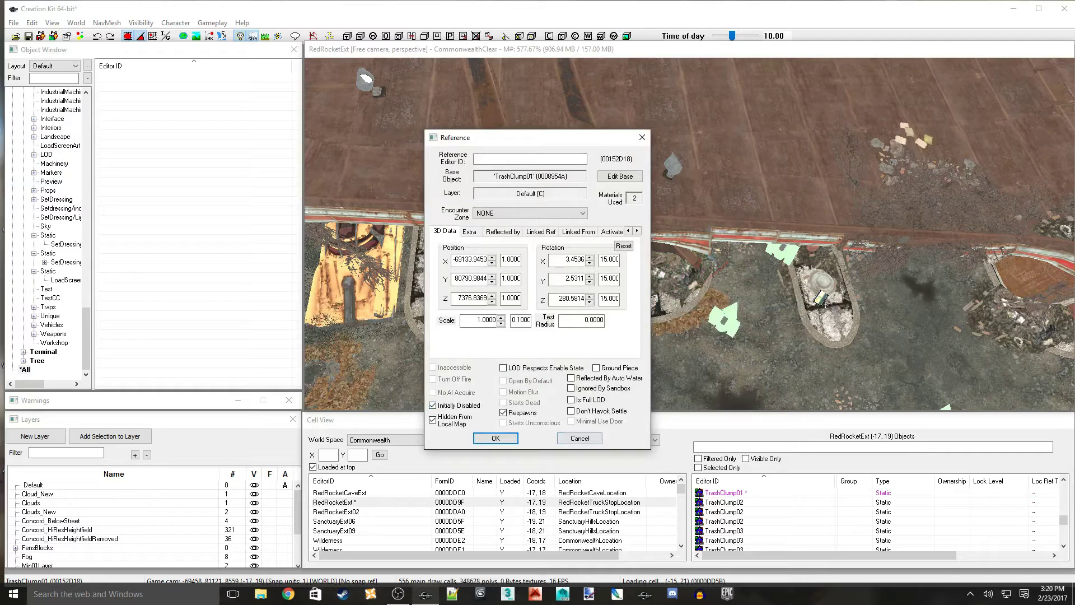
pyautogui.click(579, 438)
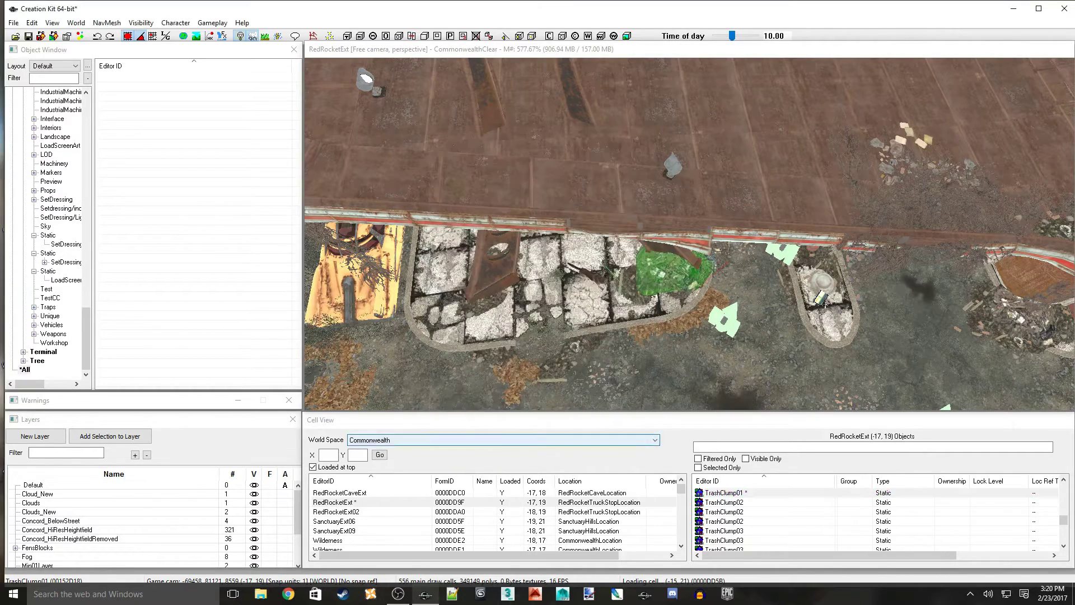
# Examine the Red Rocket station from the forecourt, inside the garage and around its front sign
pyautogui.moveTo(674, 280); pyautogui.dragTo(590, 202, button='middle')
pyautogui.keyDown('shift'); pyautogui.moveTo(690, 235); pyautogui.dragTo(665, 240, button='middle'); pyautogui.keyUp('shift')
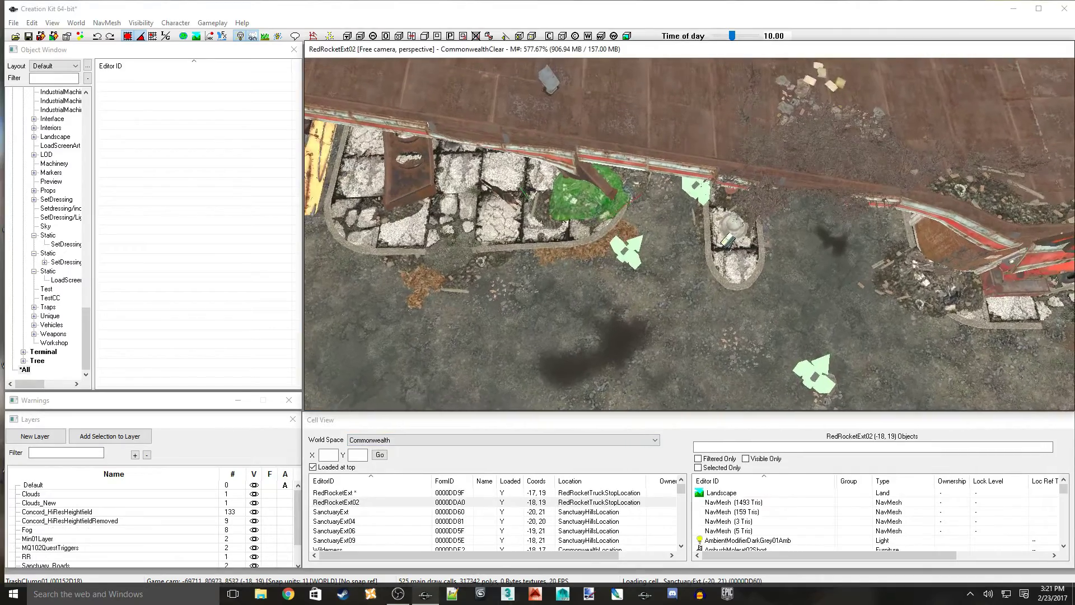
pyautogui.moveTo(813, 358); pyautogui.dragTo(308, 63, button='middle')
pyautogui.scroll(10, 689, 234)
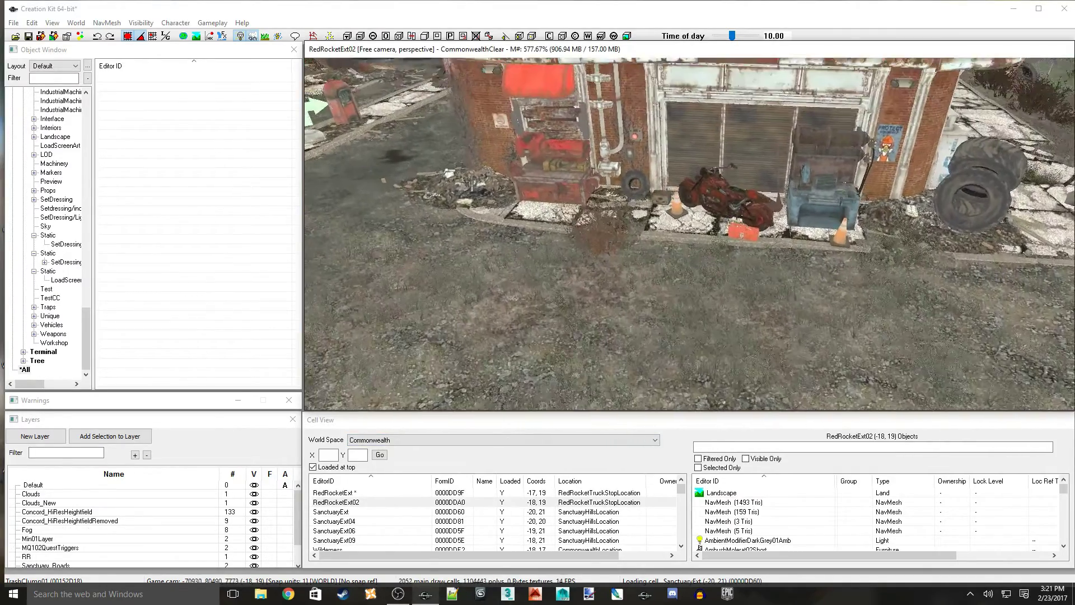
pyautogui.scroll(10, 689, 234)
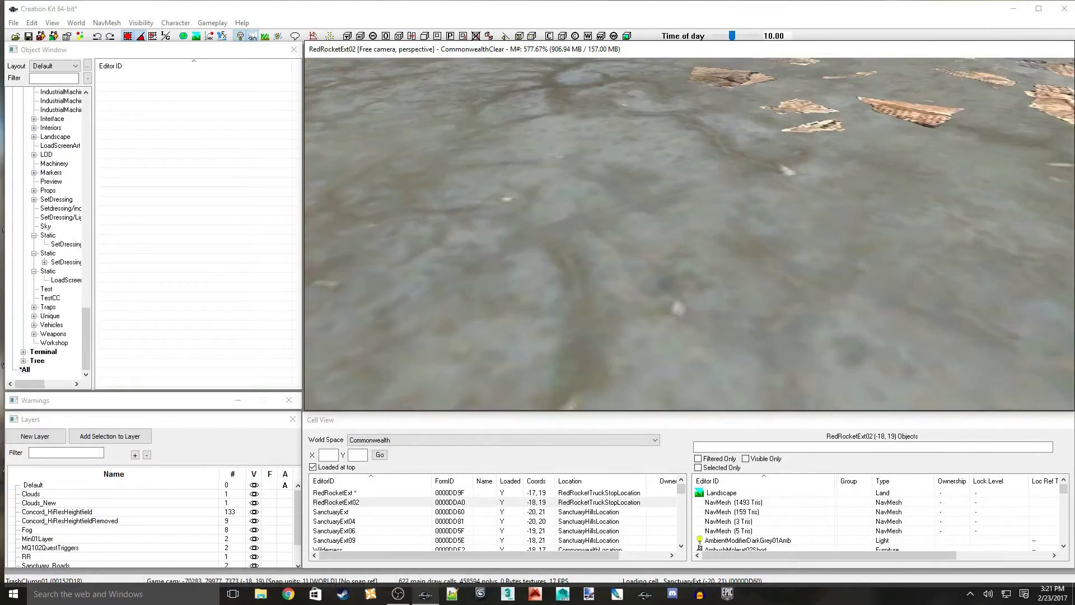
pyautogui.press('s')
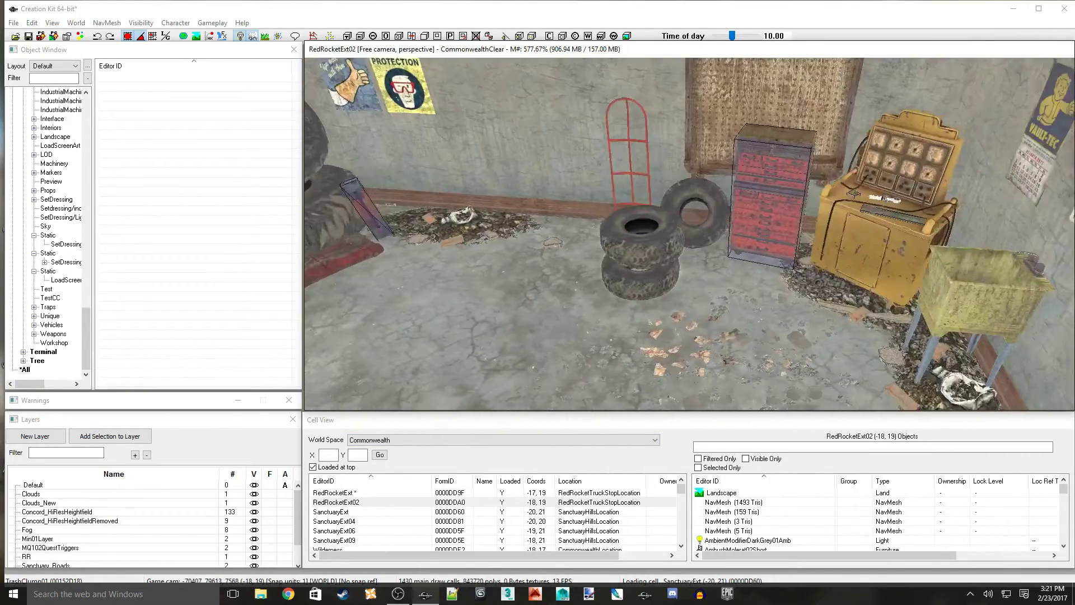
pyautogui.press('s')
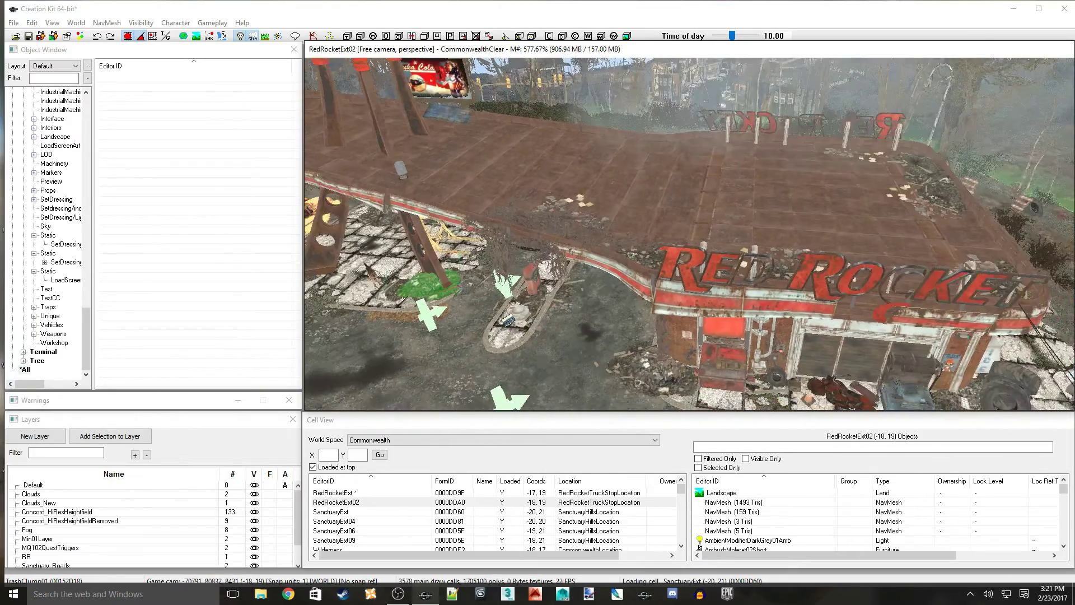
# Examine the Red Rocket roof, surrounding lot, vehicles and cell borders from above
pyautogui.press('shift')
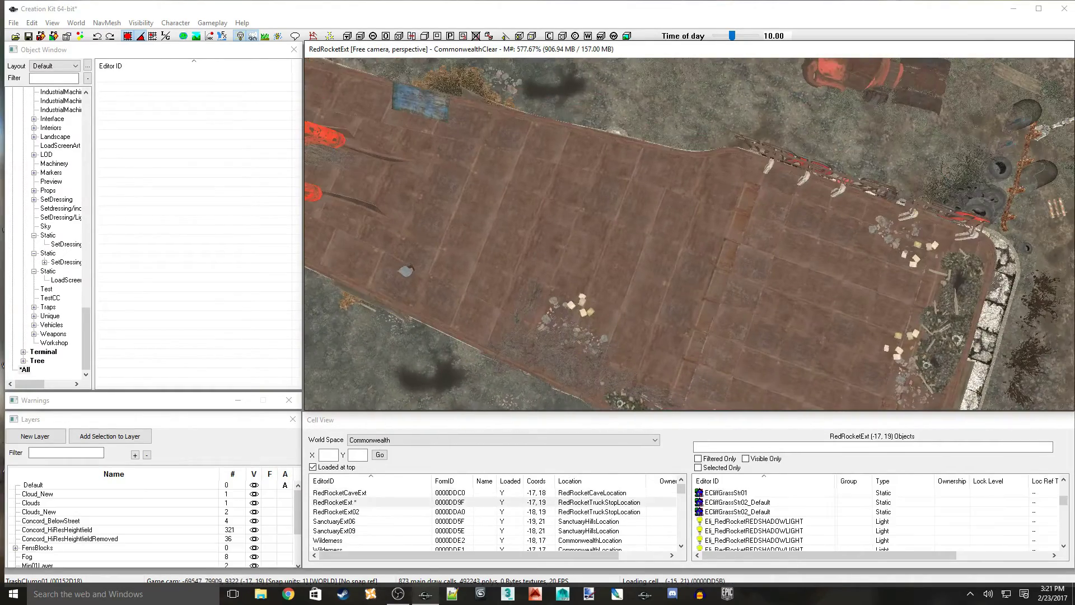
pyautogui.press('shift')
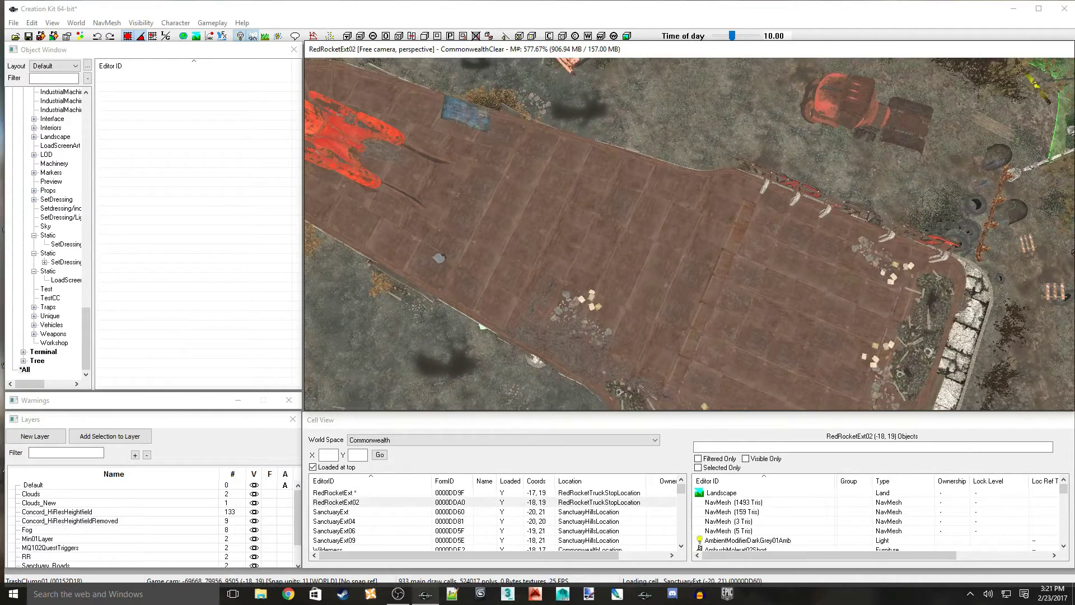
pyautogui.press('space')
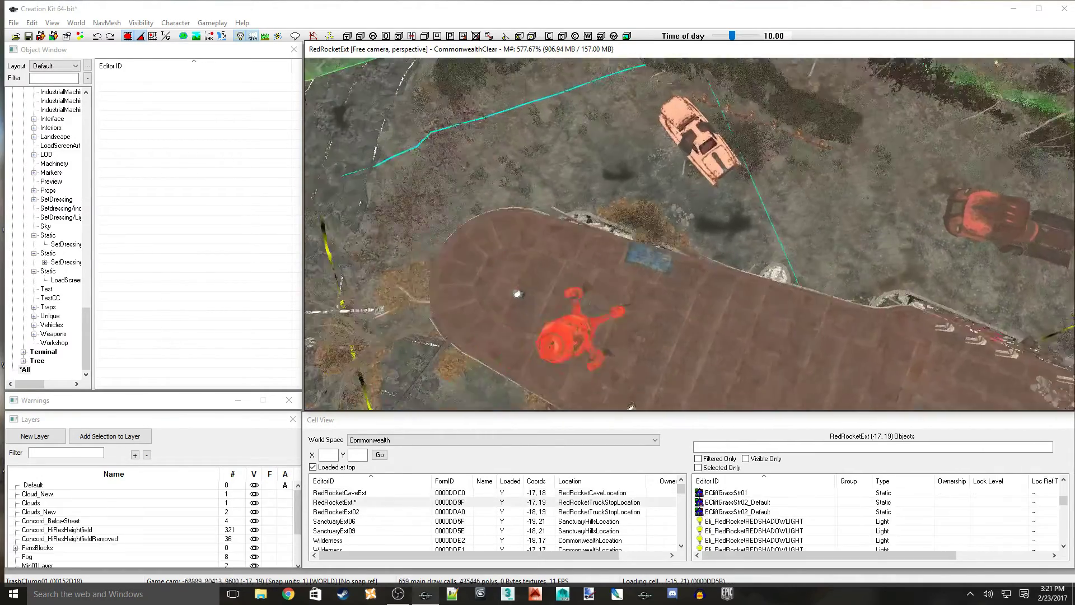
pyautogui.press('space')
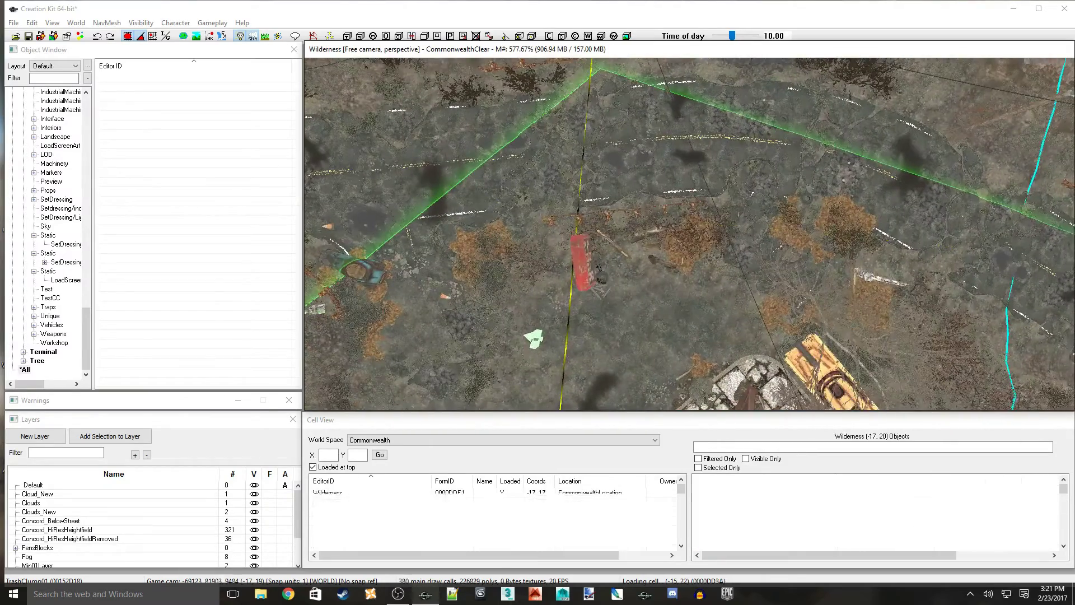
pyautogui.press('shift')
pyautogui.press('space')
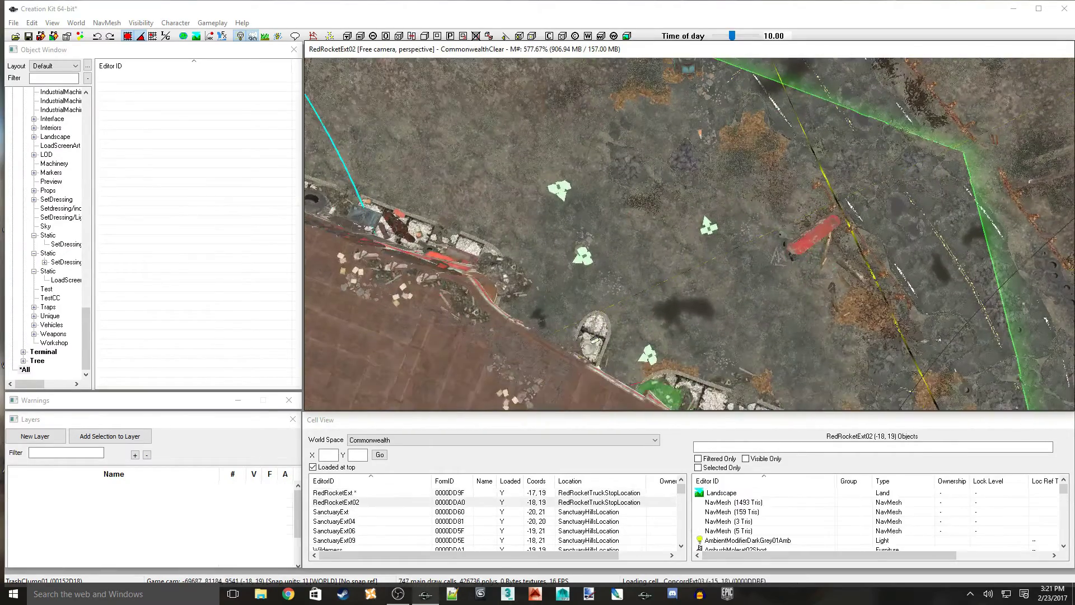
pyautogui.press('space')
pyautogui.press('shift')
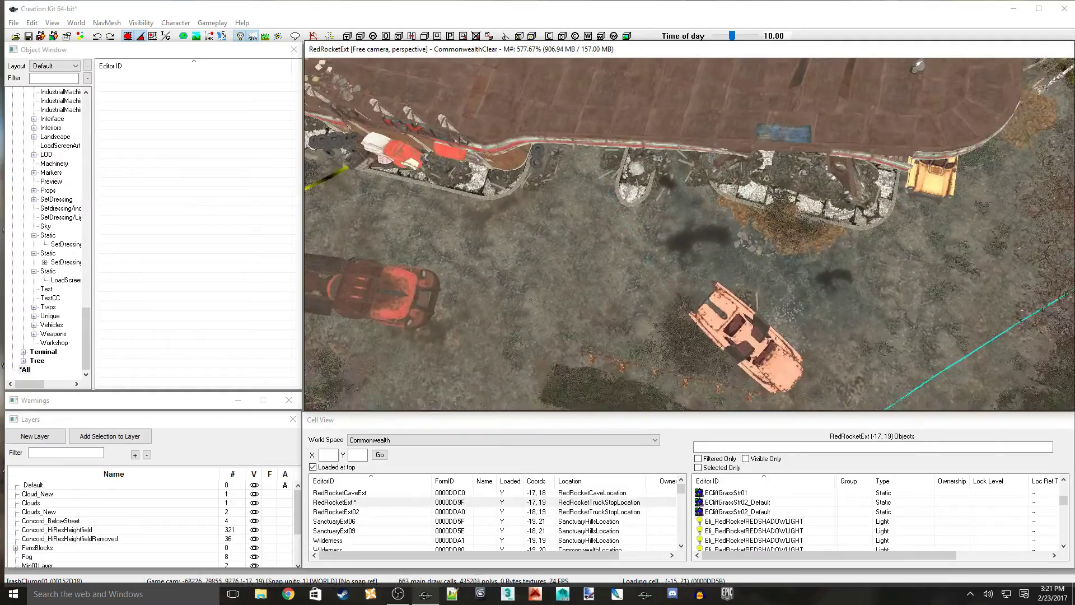
pyautogui.scroll(-5, 689, 233)
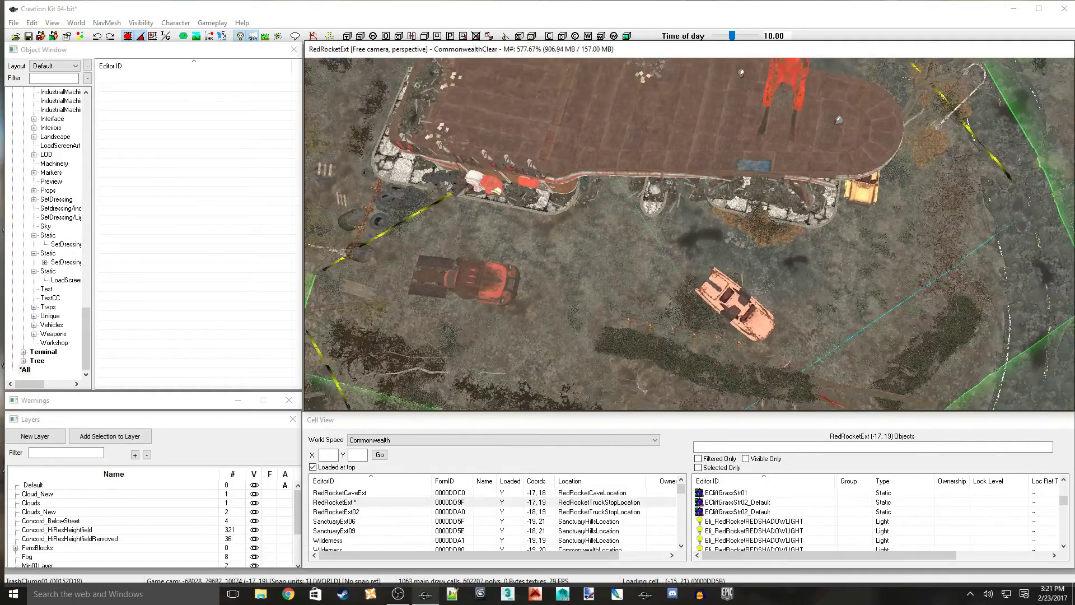
pyautogui.scroll(-2, 689, 233)
pyautogui.press('shift')
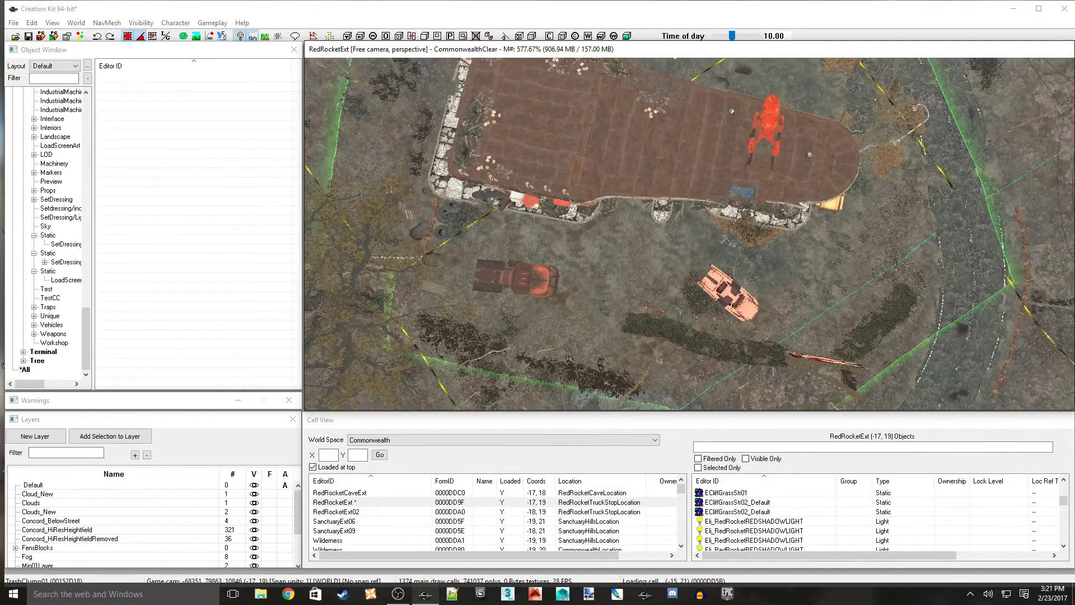
pyautogui.press('space')
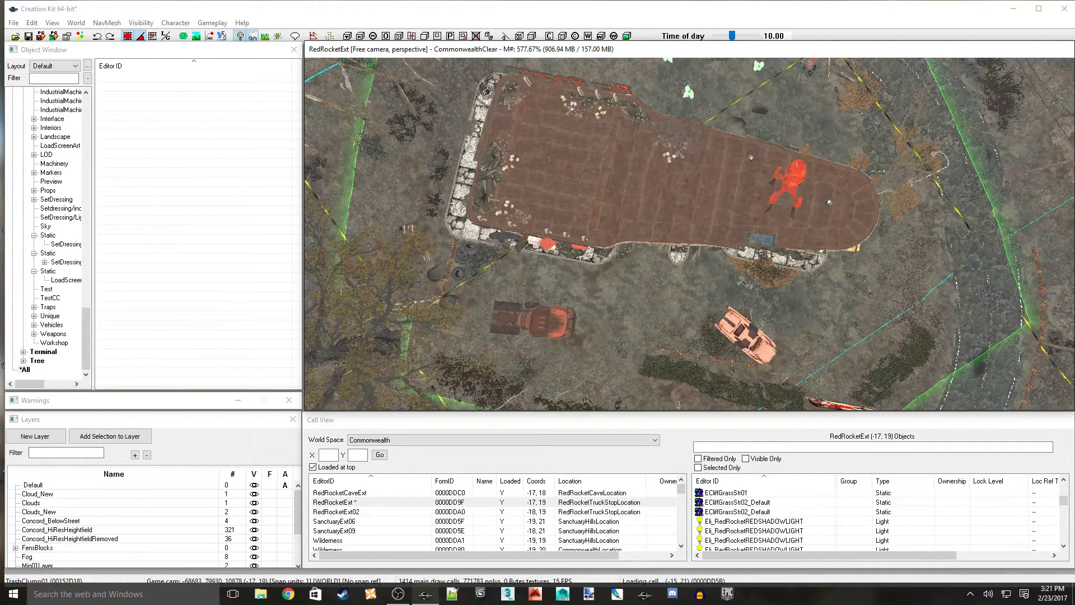
pyautogui.moveTo(728, 263); pyautogui.dragTo(661, 174, button='middle')
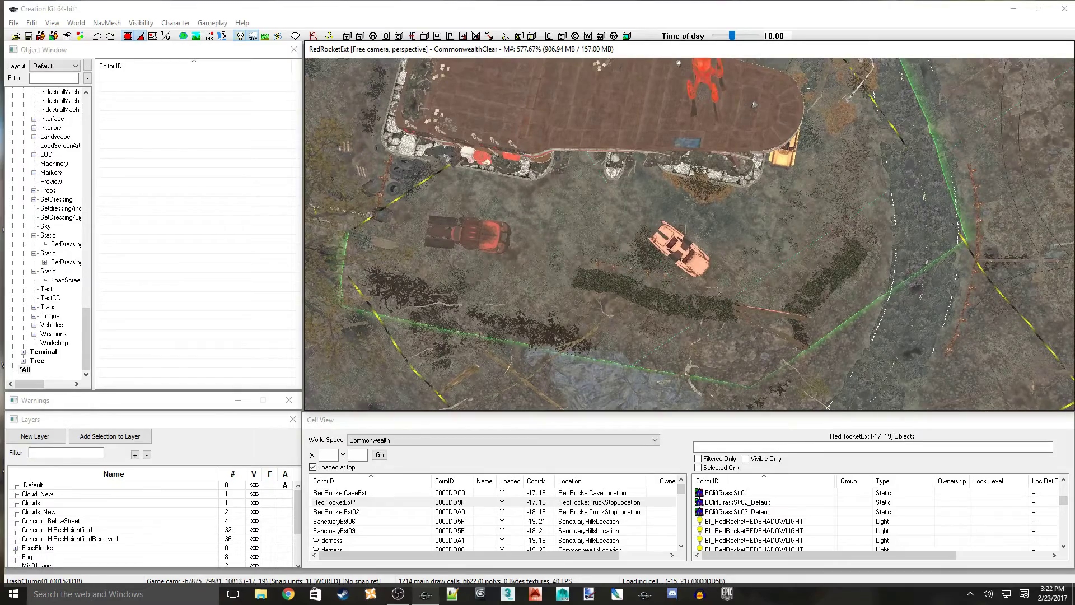
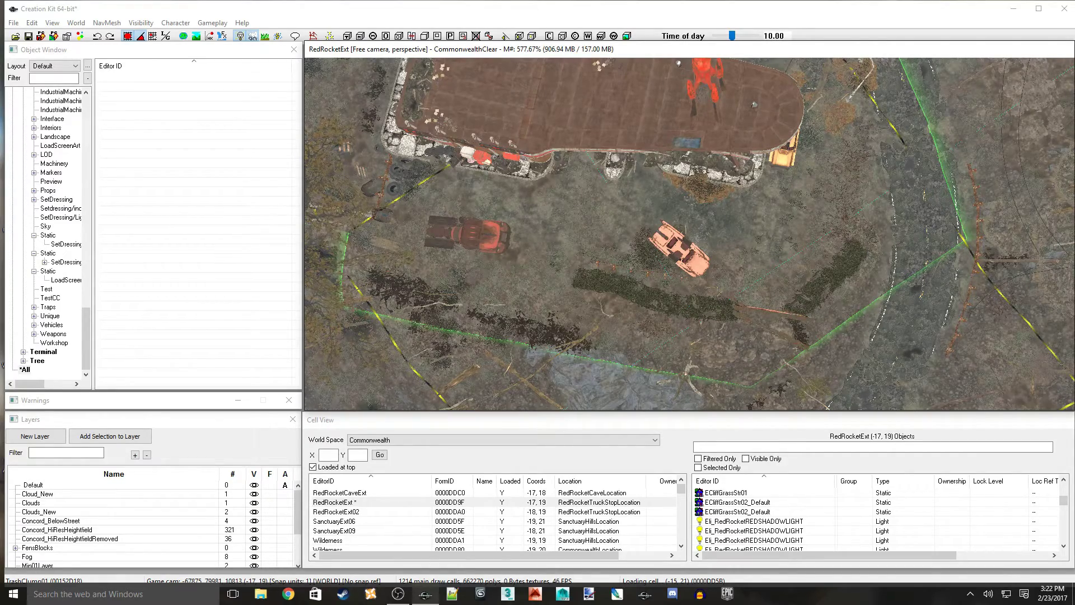
pyautogui.keyDown('shift'); pyautogui.moveTo(688, 233); pyautogui.dragTo(668, 102, button='middle'); pyautogui.keyUp('shift')
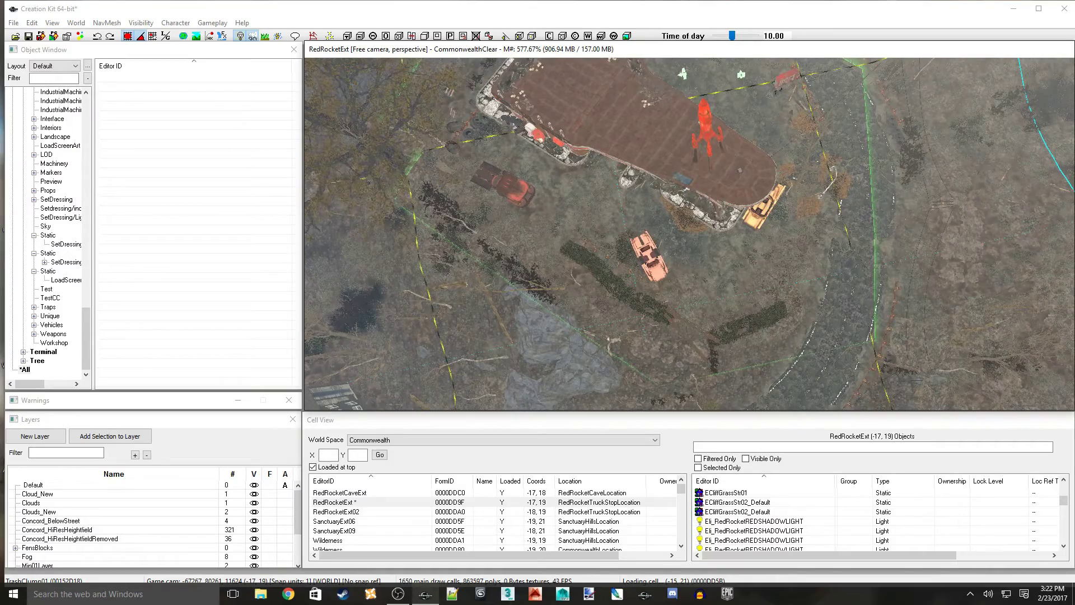
pyautogui.moveTo(650, 254); pyautogui.dragTo(653, 199, button='middle')
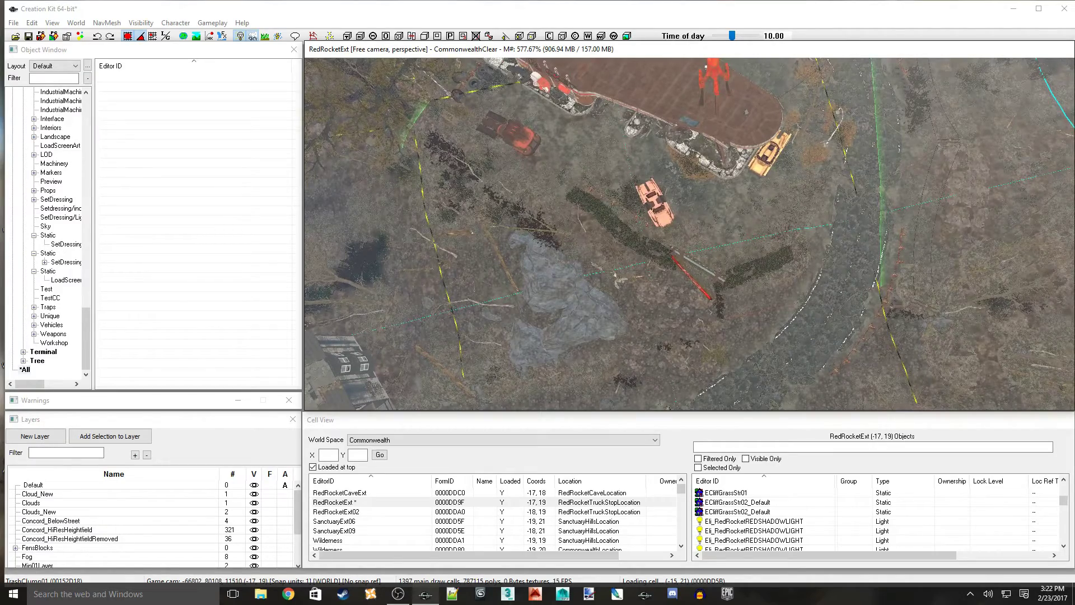
# Review the world-level commands for precombining geometry without running any of them
pyautogui.click(76, 23)
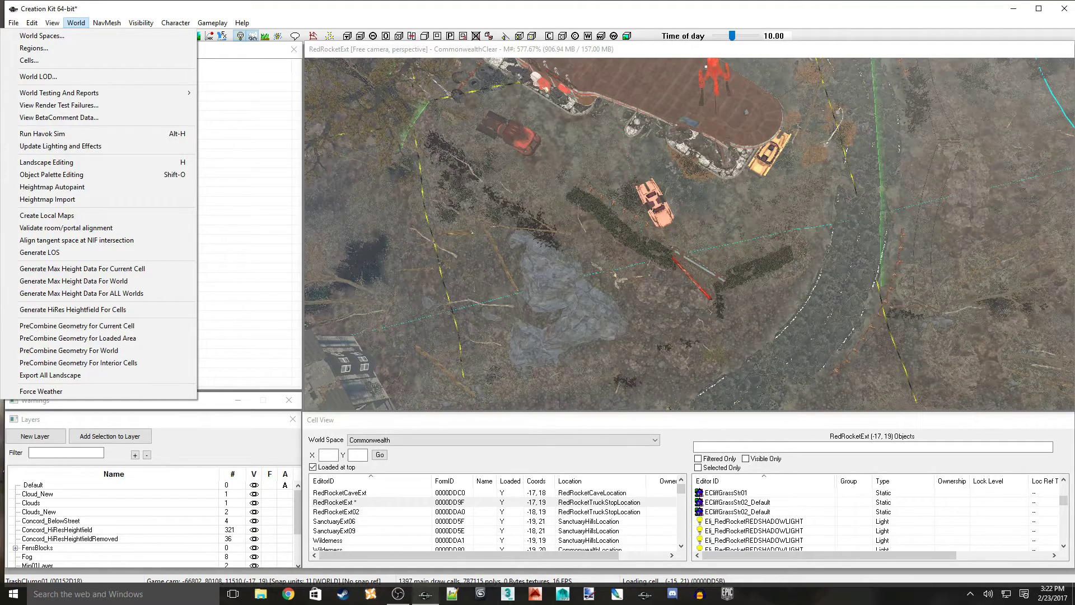
pyautogui.press('Escape')
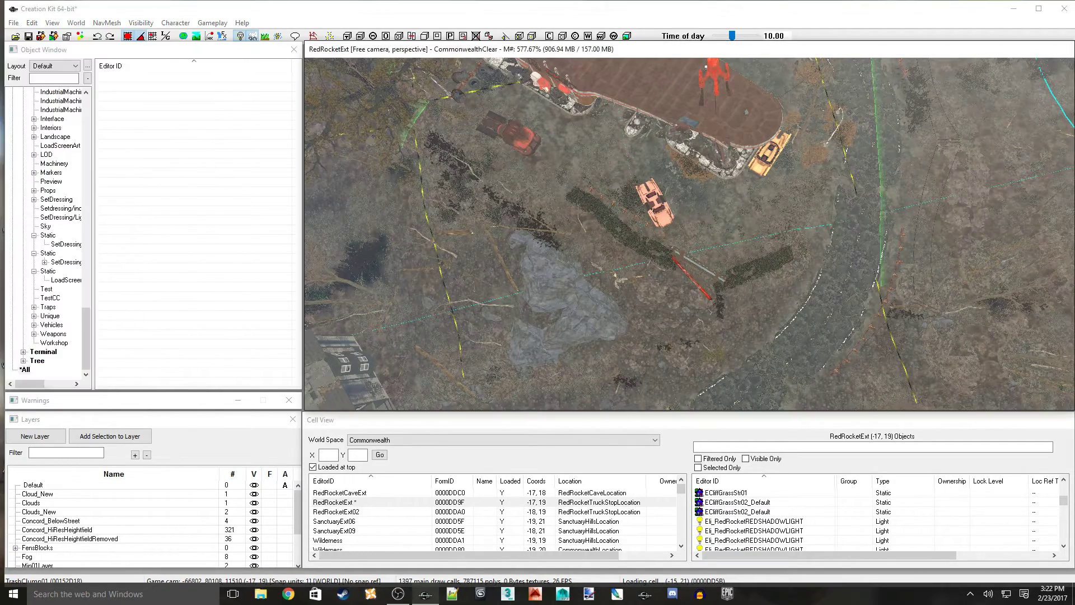
pyautogui.moveTo(689, 233); pyautogui.dragTo(714, 231, button='middle')
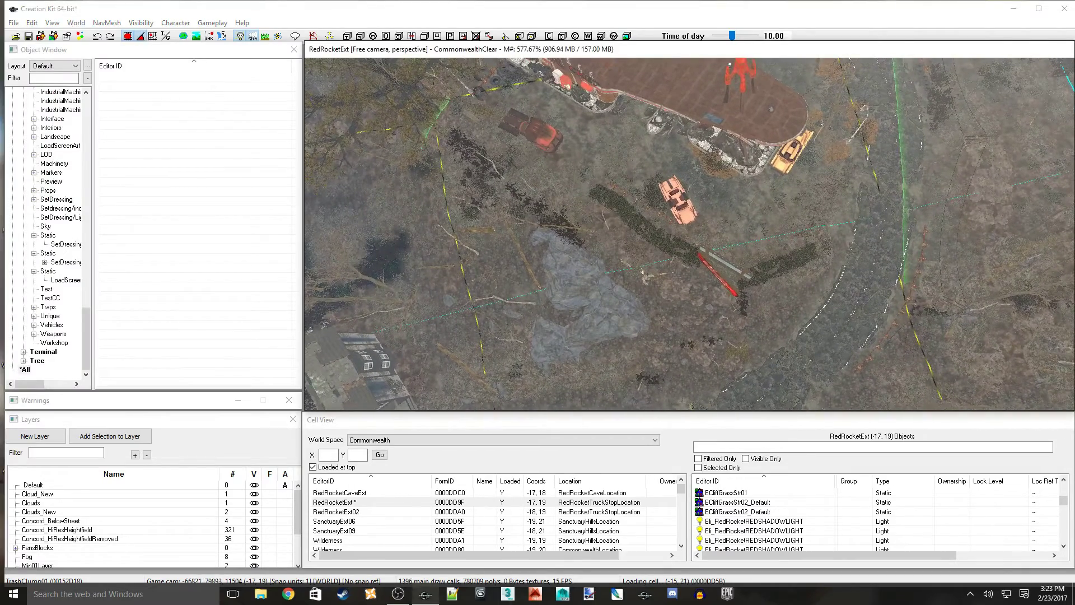
pyautogui.click(77, 22)
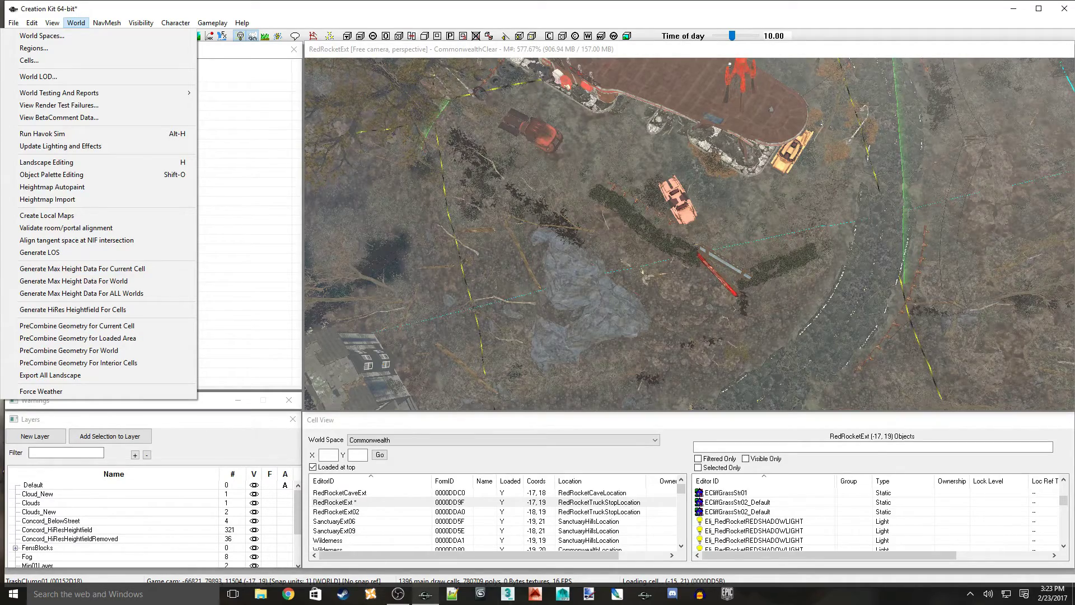
pyautogui.click(688, 234)
# Go to the RedRocketCaveExt cell and examine the road, the station and the borders between the neighbouring cells
pyautogui.keyDown('shift'); pyautogui.moveTo(689, 234); pyautogui.dragTo(632, 201, button='middle'); pyautogui.keyUp('shift')
pyautogui.doubleClick(340, 493)
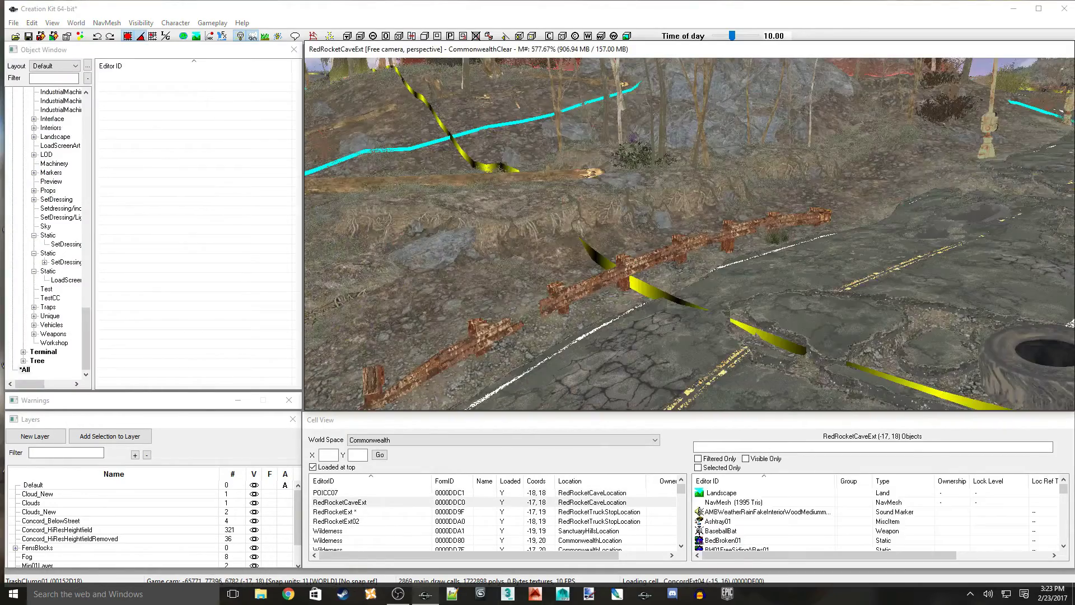
pyautogui.moveTo(688, 234); pyautogui.dragTo(630, 353, button='middle')
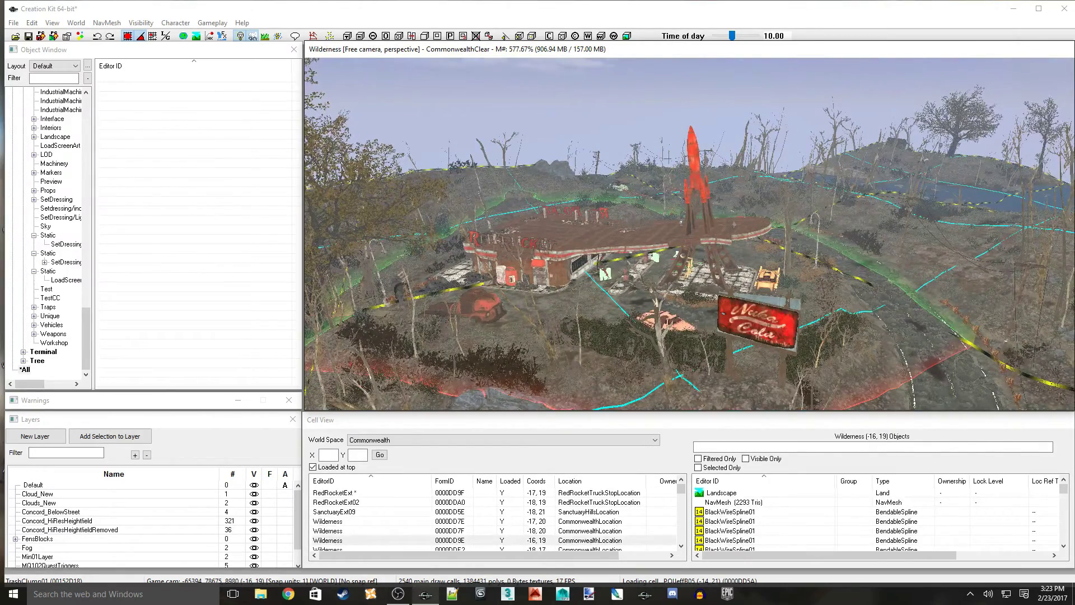
pyautogui.scroll(4, 689, 234)
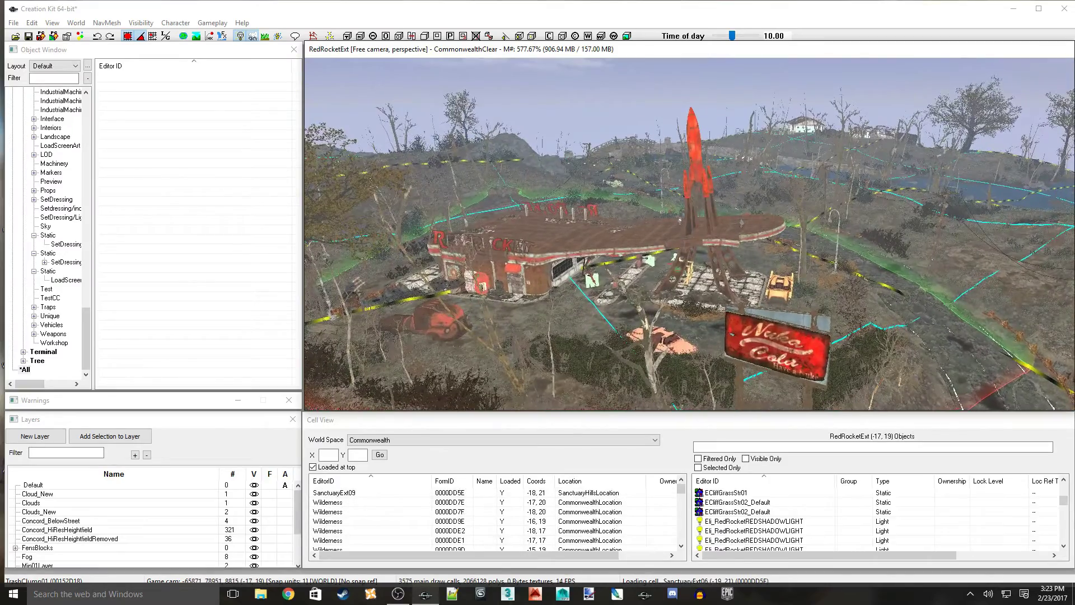
pyautogui.press('t')
pyautogui.moveTo(690, 234); pyautogui.dragTo(697, 69, button='middle')
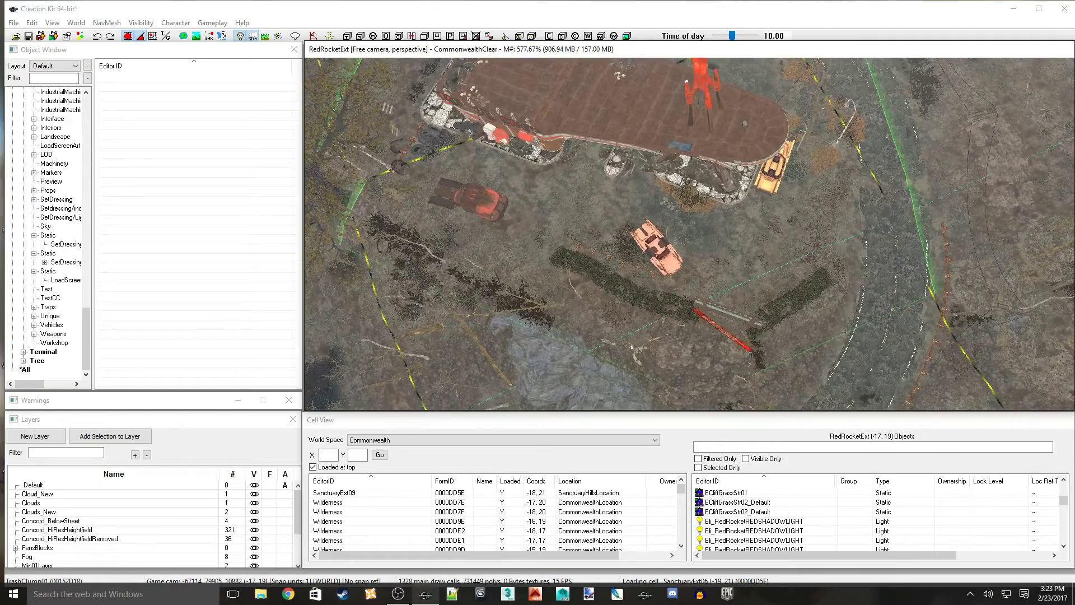
pyautogui.moveTo(689, 234); pyautogui.dragTo(686, 160, button='middle')
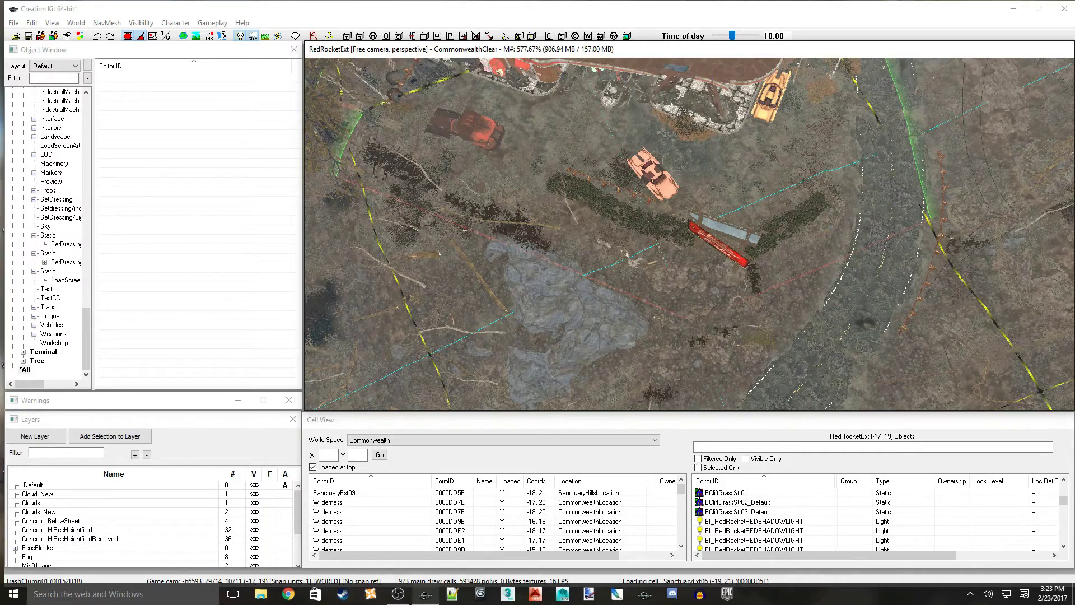
# Locate the PreCombine Geometry for Current Cell command and view the Wilderness cell (-17, 20) beside the station
pyautogui.click(76, 22)
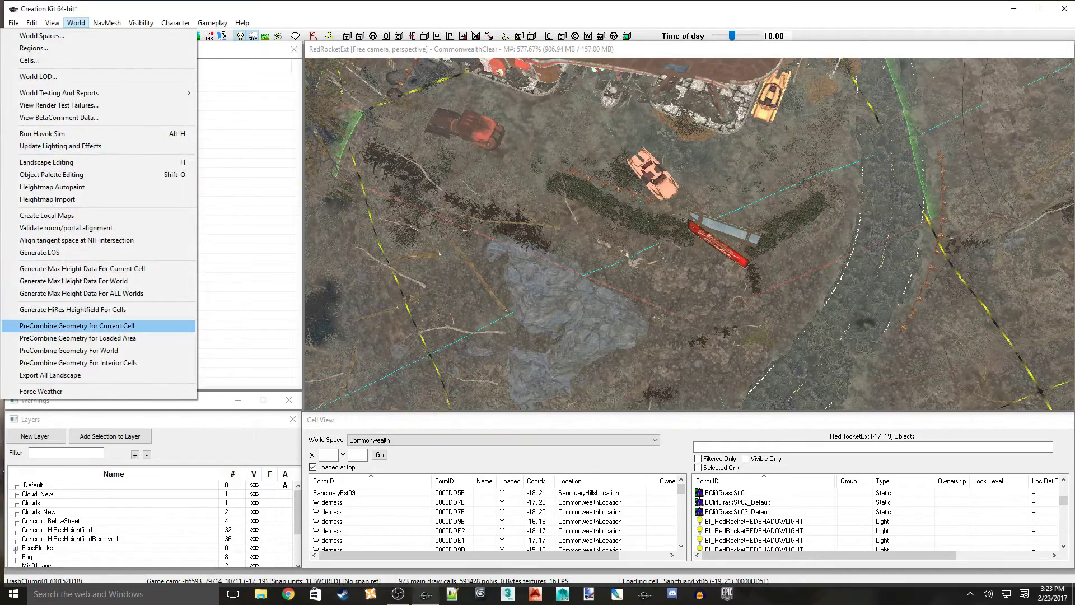
pyautogui.click(76, 325)
pyautogui.click(593, 334)
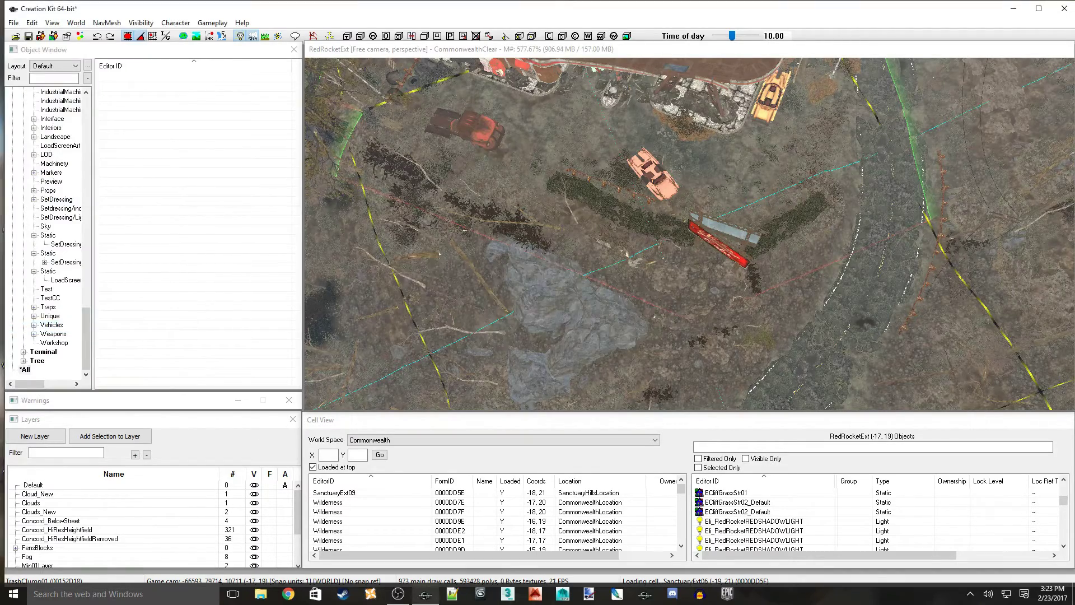
pyautogui.click(551, 334)
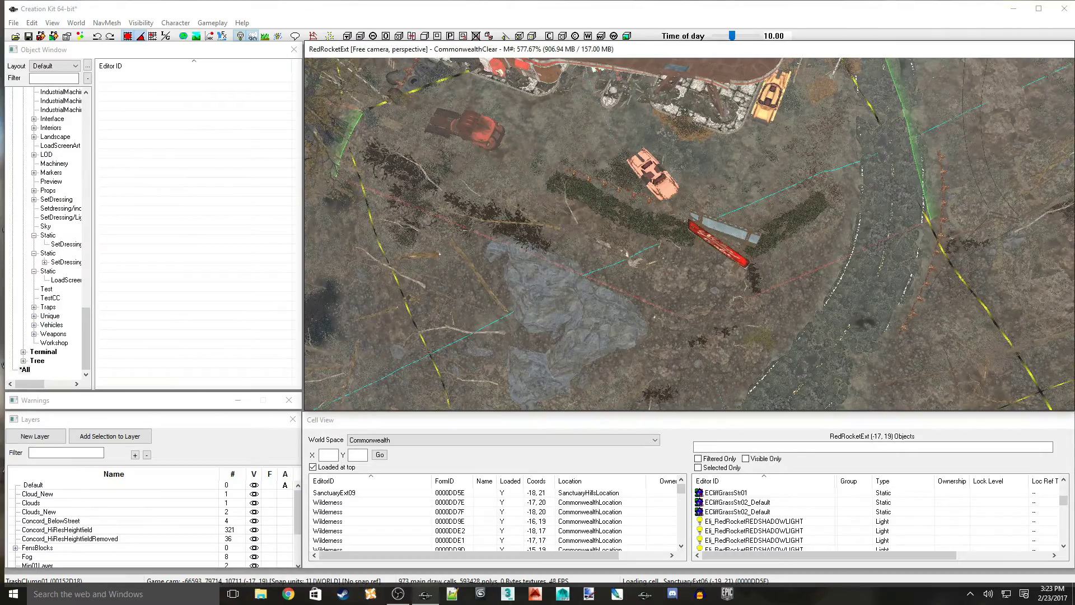
pyautogui.moveTo(551, 334); pyautogui.dragTo(176, 482, button='middle')
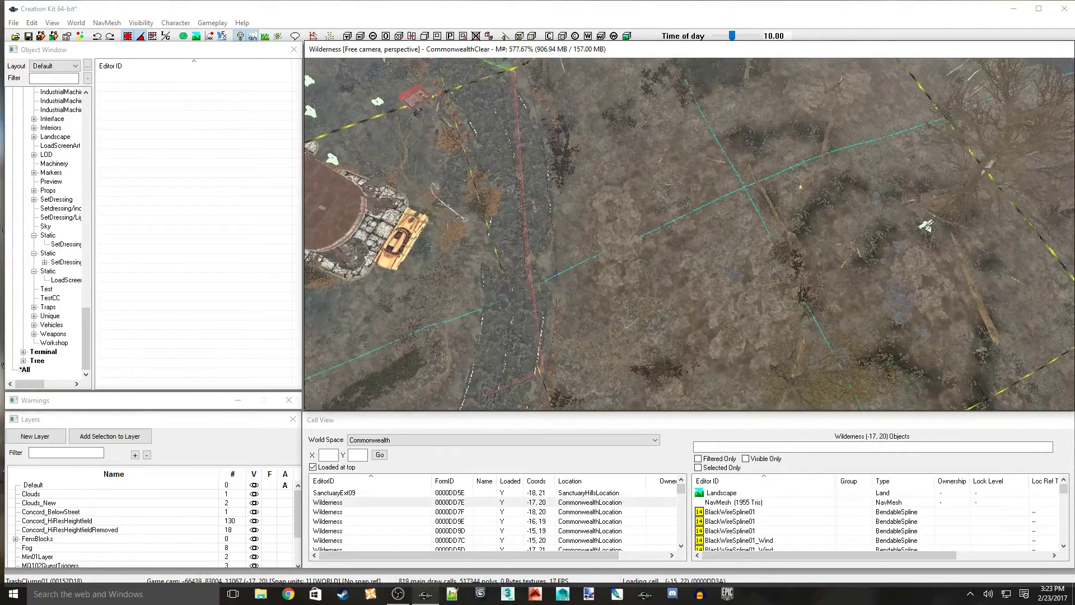
# Precombine the geometry for the current Wilderness cell (-17, 20) in the Commonwealth world space
pyautogui.click(76, 22)
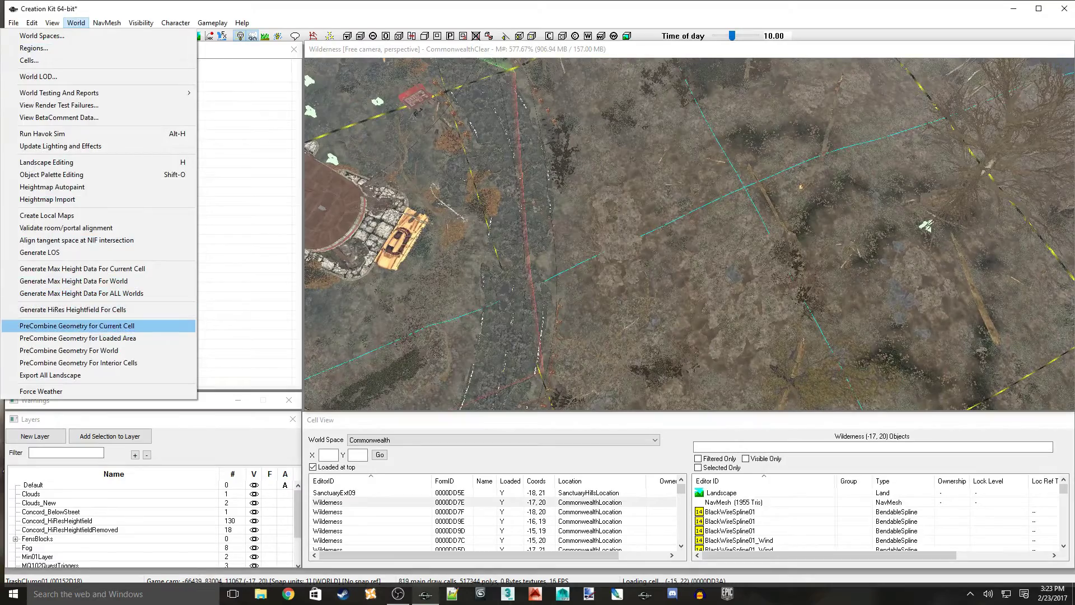
pyautogui.click(77, 325)
pyautogui.click(588, 334)
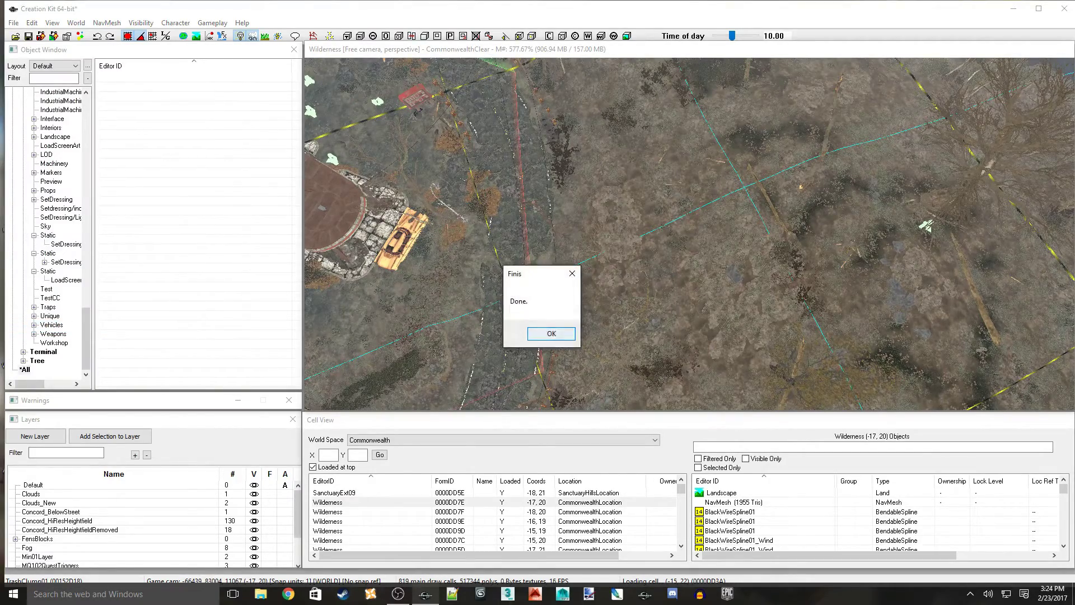
pyautogui.click(551, 334)
# Go to the neighbouring Wilderness cell (-18, 20) and precombine its geometry
pyautogui.moveTo(551, 334); pyautogui.dragTo(565, 447, button='middle')
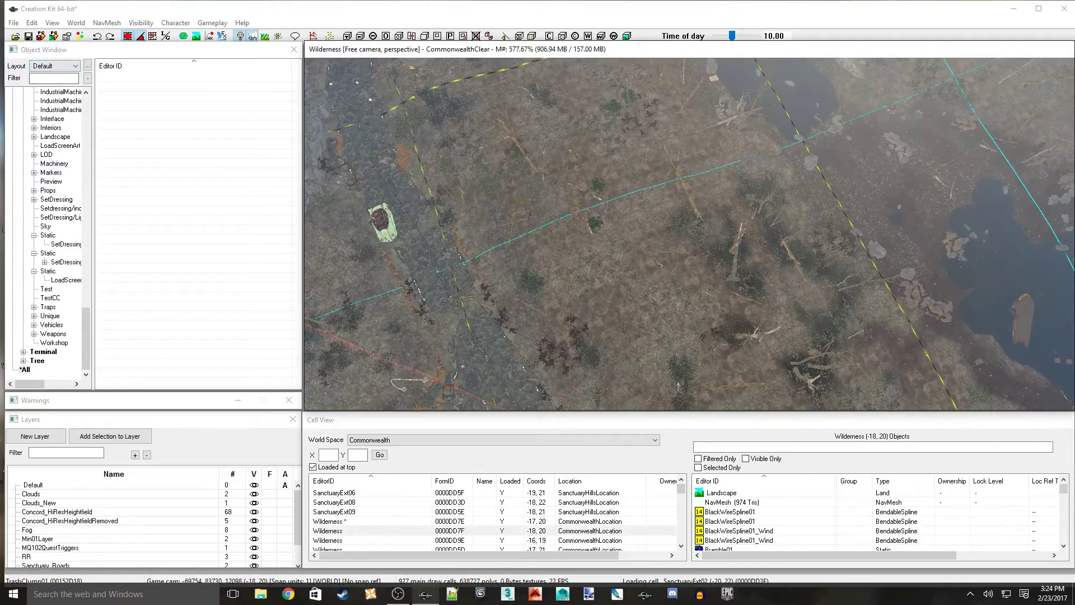
pyautogui.click(52, 23)
pyautogui.moveTo(76, 23)
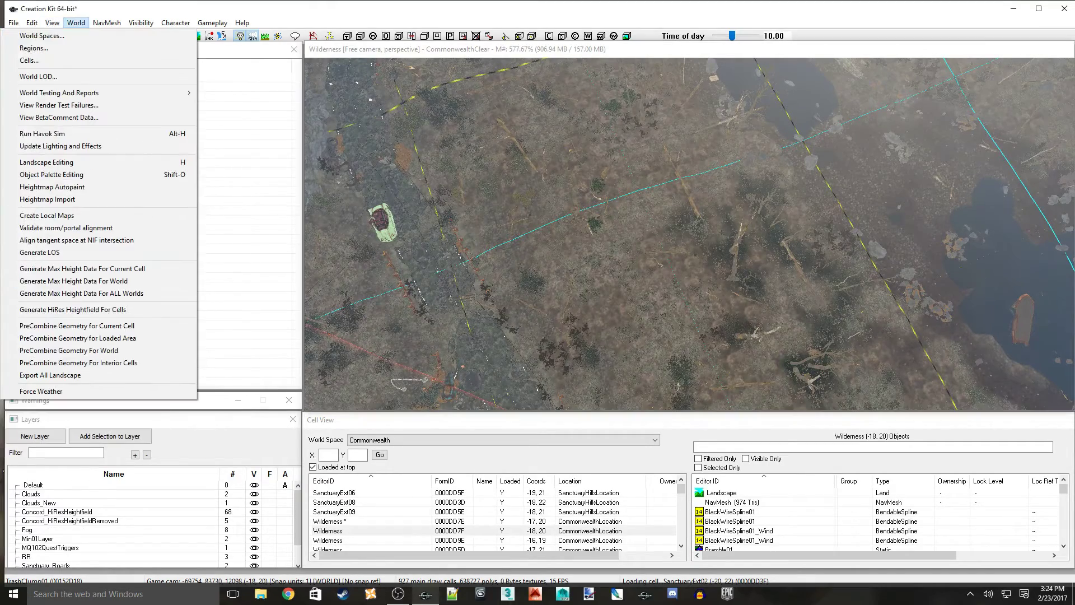
pyautogui.click(77, 325)
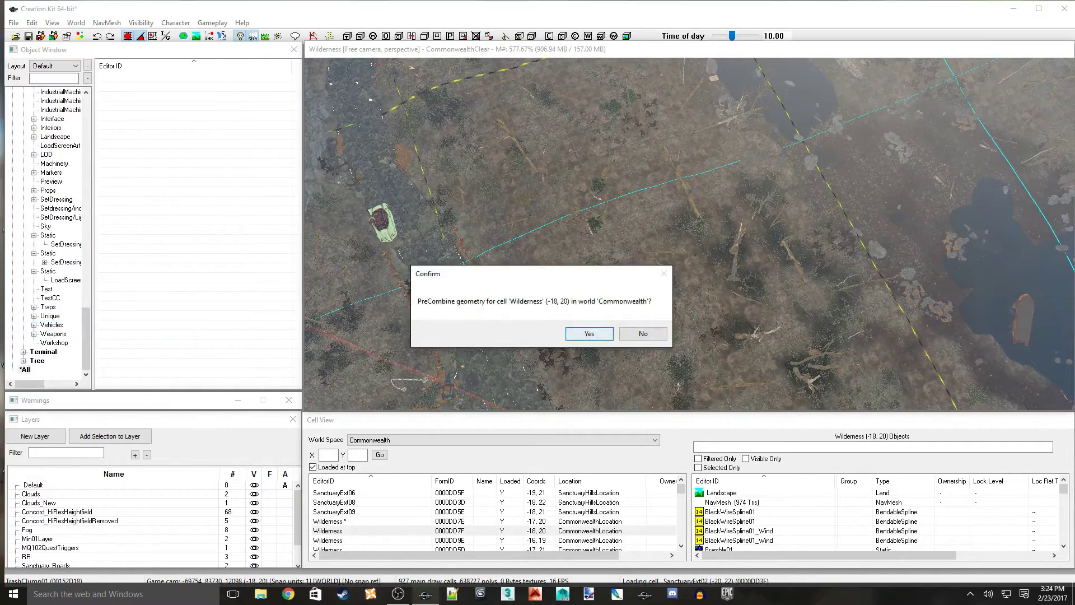
pyautogui.click(599, 333)
pyautogui.click(543, 335)
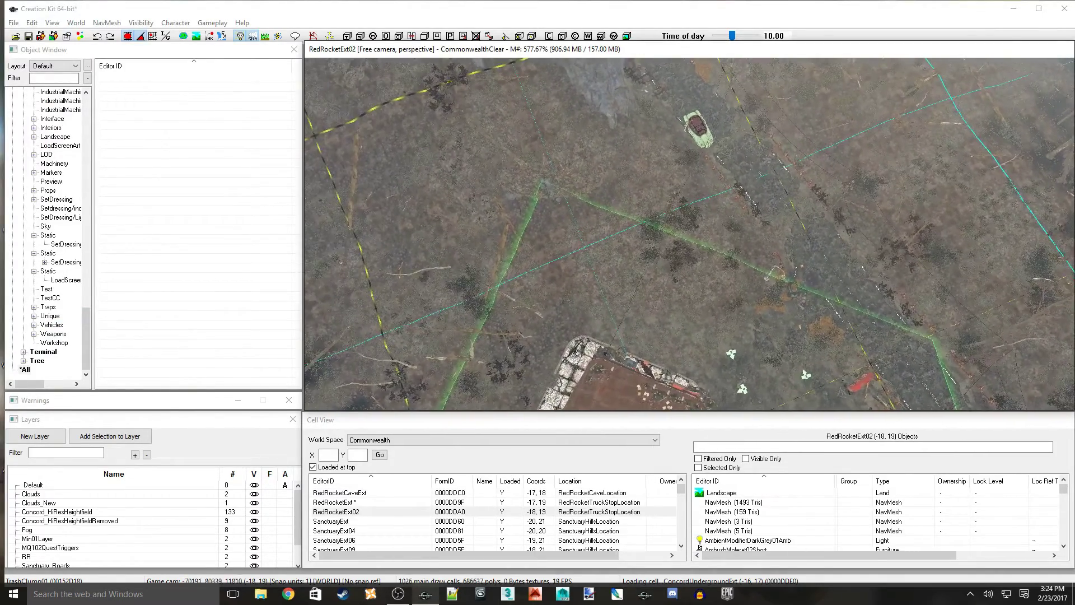
# Precombine the geometry for the RedRocketExt02 cell (-18, 19)
pyautogui.click(76, 23)
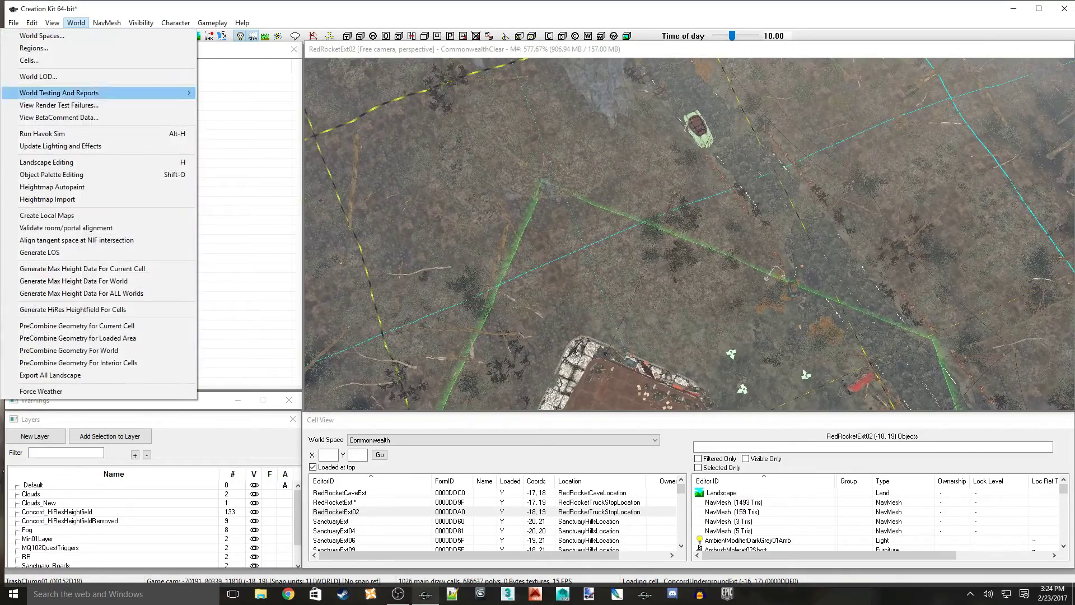
pyautogui.press('Return')
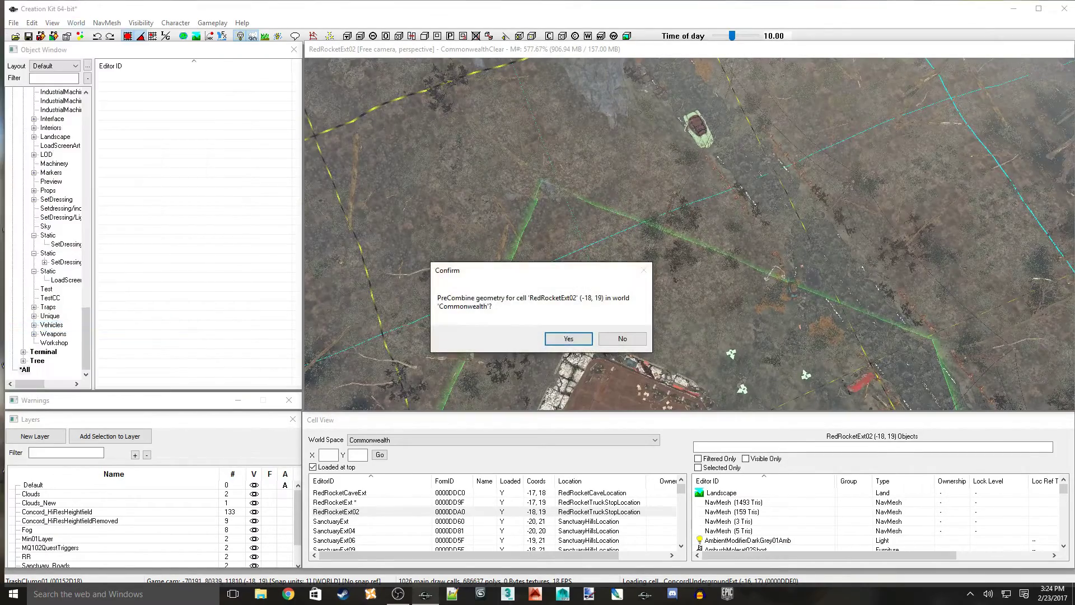
pyautogui.press('Return')
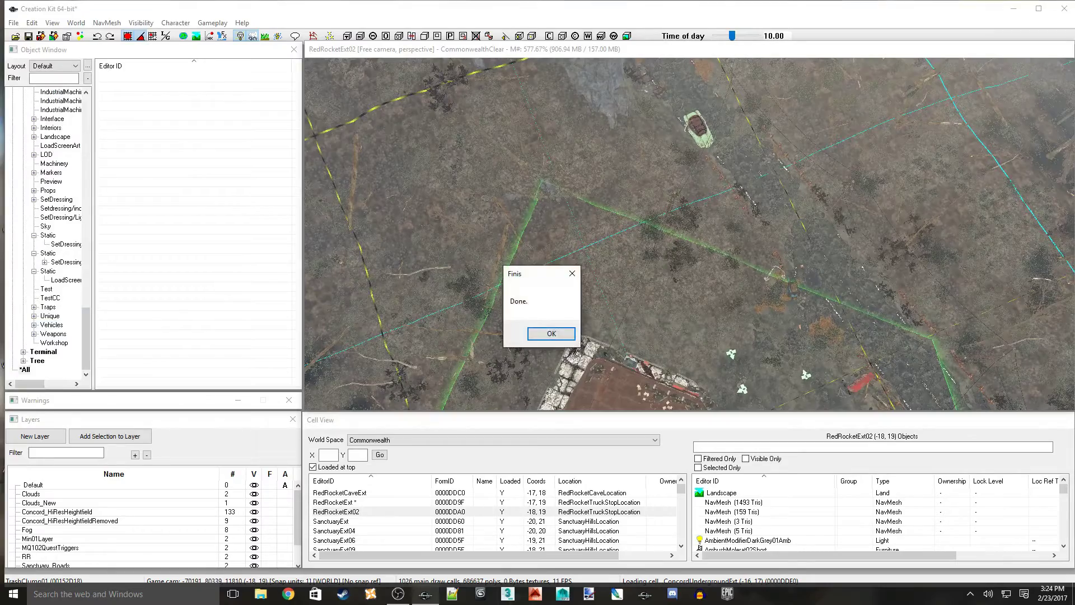
pyautogui.press('Return')
# Go to the POICC07 cell (-18, 18) and generate max height data for it
pyautogui.scroll(5, 688, 235)
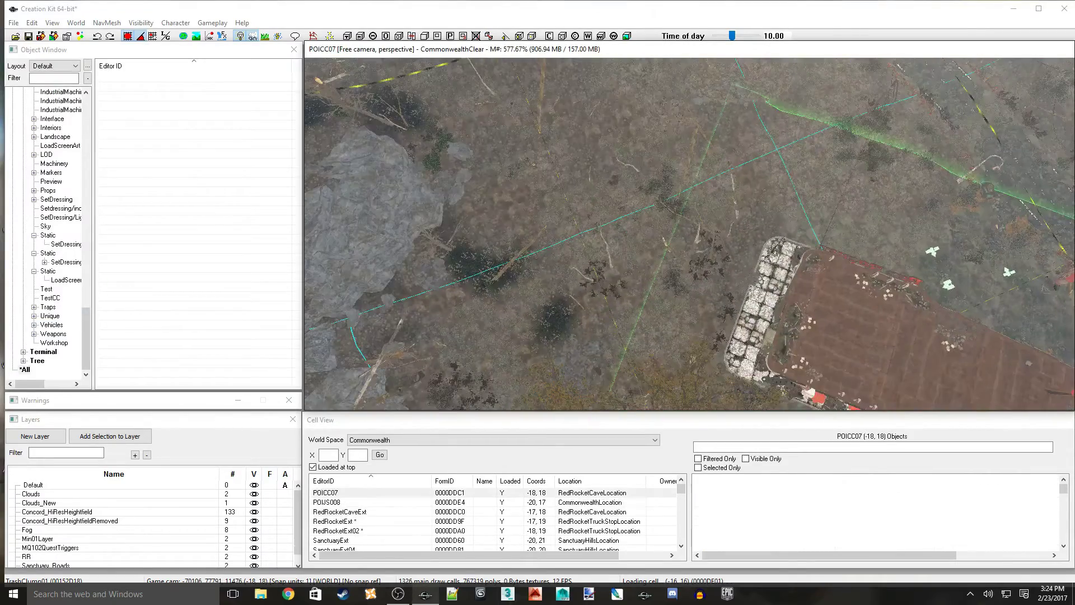
pyautogui.moveTo(689, 236); pyautogui.dragTo(918, 185, button='middle')
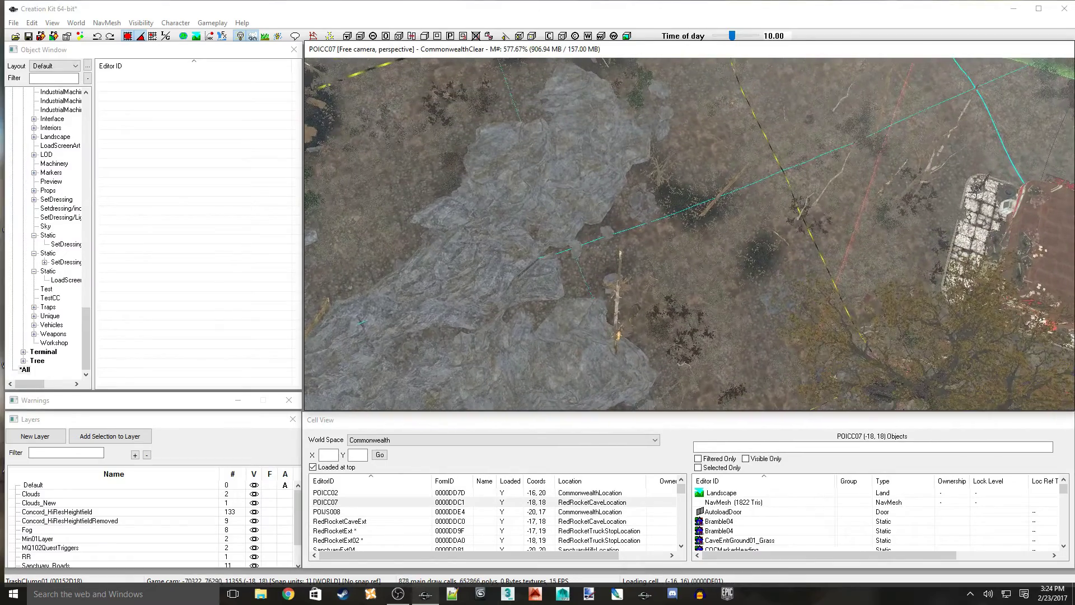
pyautogui.click(76, 23)
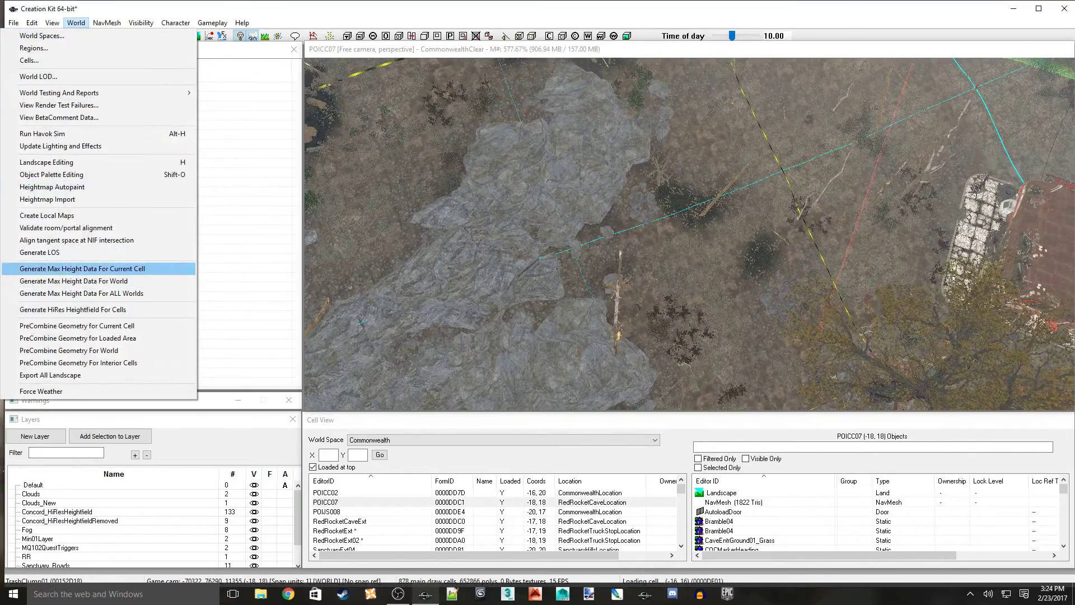
pyautogui.click(84, 267)
pyautogui.press('Return')
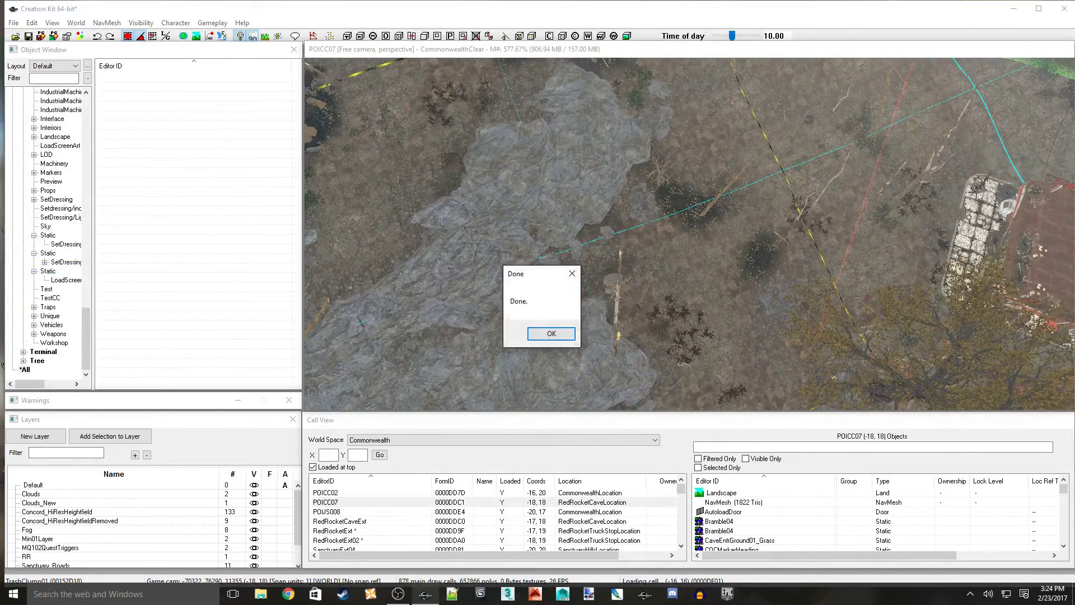
pyautogui.press('Return')
# Examine the RedRocketCaveExt cell (-17, 18) around the houses and its borders, and precombine its geometry
pyautogui.moveTo(682, 325); pyautogui.dragTo(568, 84, button='middle')
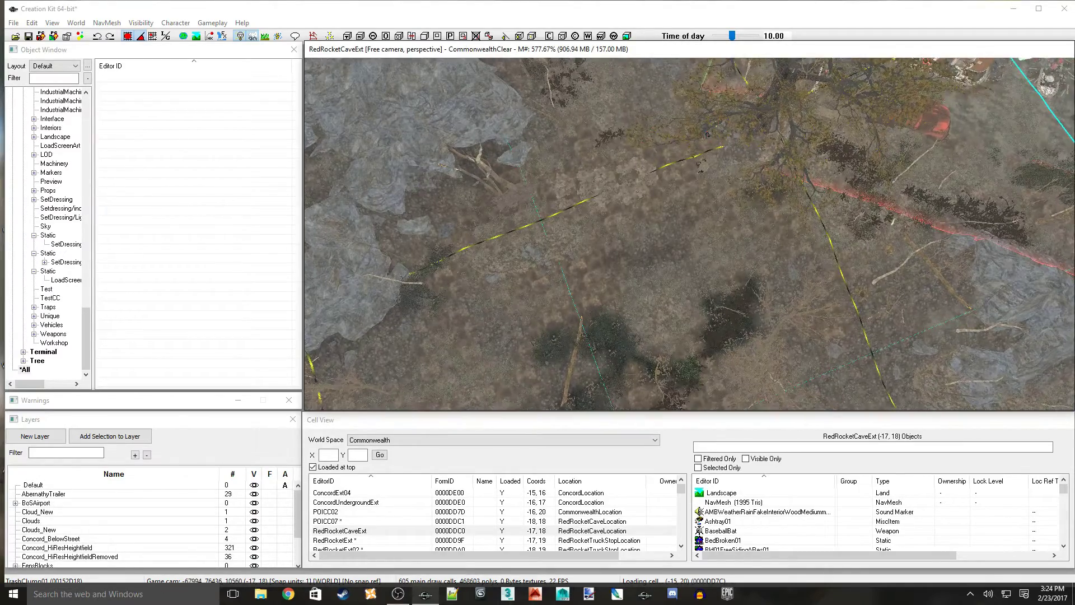
pyautogui.scroll(4, 689, 234)
pyautogui.scroll(-3, 689, 233)
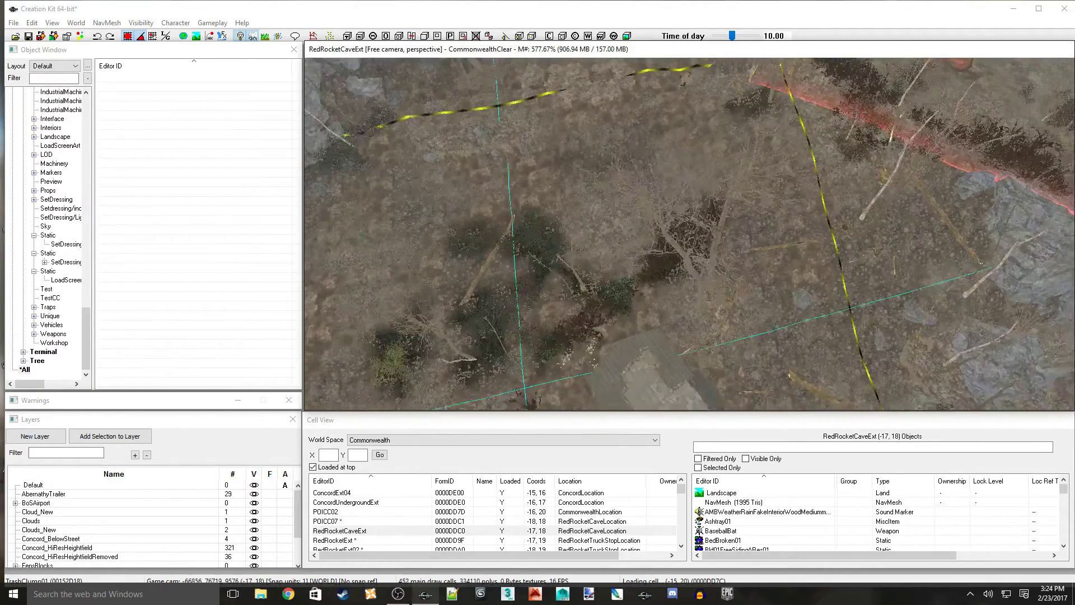
pyautogui.moveTo(689, 233)
pyautogui.mouseDown(button='middle')
pyautogui.moveTo(671, 191)
pyautogui.moveTo(694, 196)
pyautogui.moveTo(717, 68)
pyautogui.moveTo(693, 218)
pyautogui.mouseUp(button='middle')
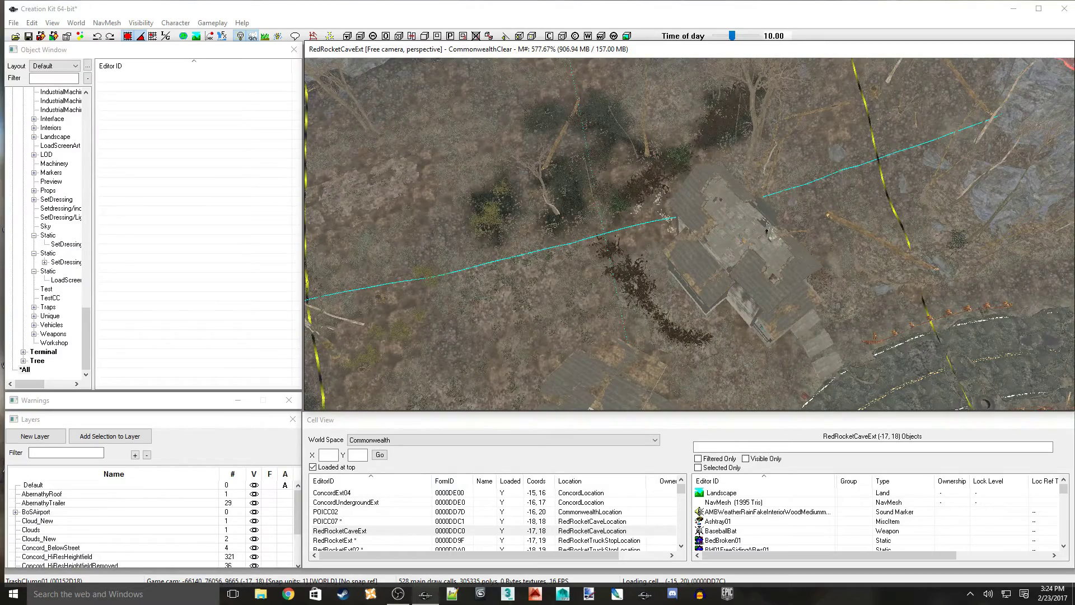
pyautogui.moveTo(728, 223); pyautogui.dragTo(868, 373, button='middle')
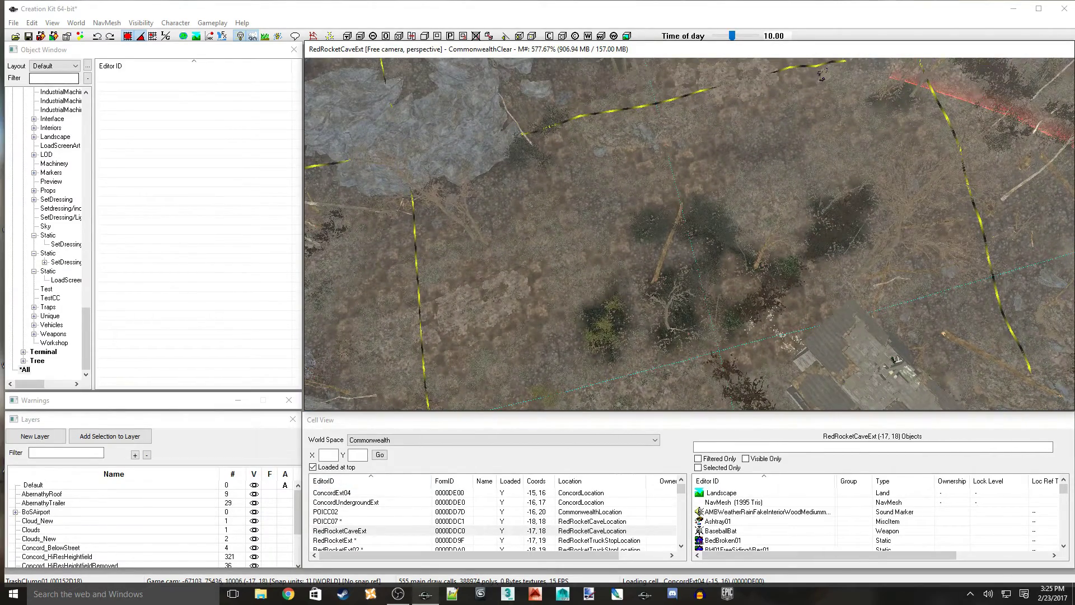
pyautogui.click(76, 22)
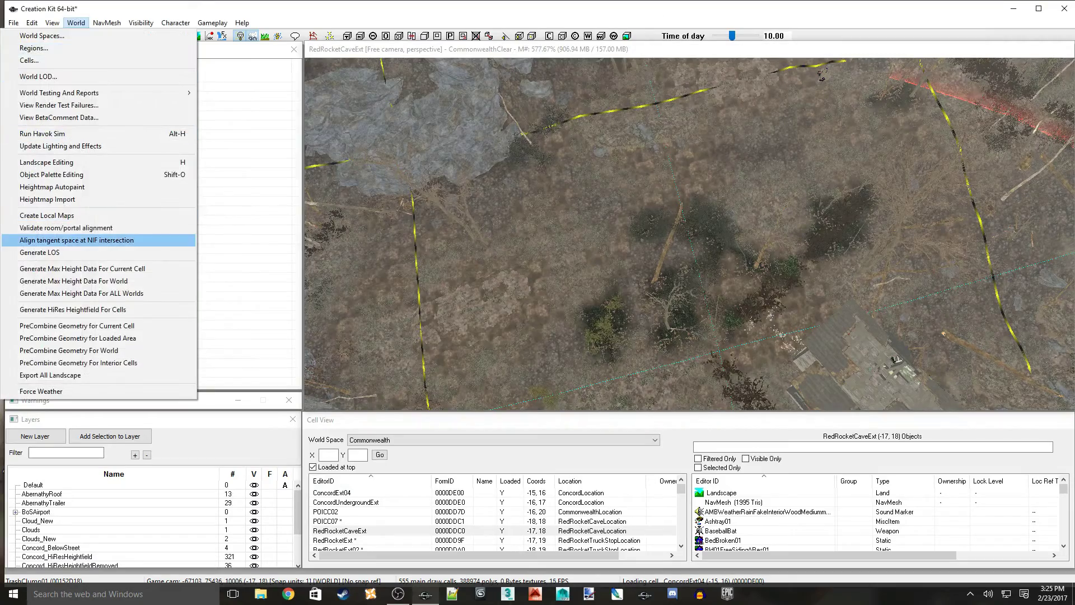
pyautogui.click(77, 326)
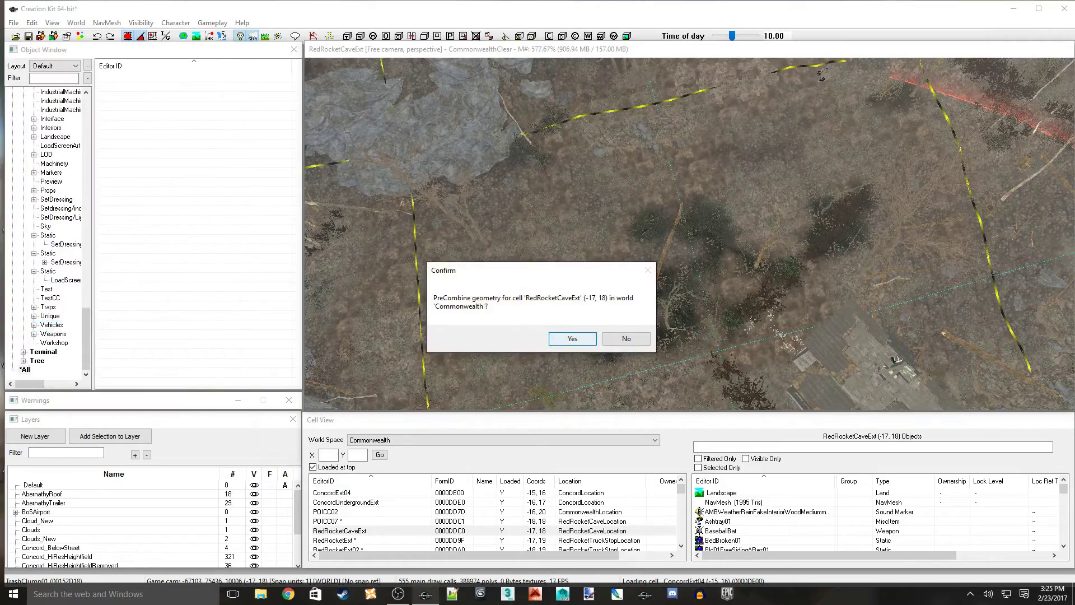
pyautogui.click(585, 339)
pyautogui.click(551, 334)
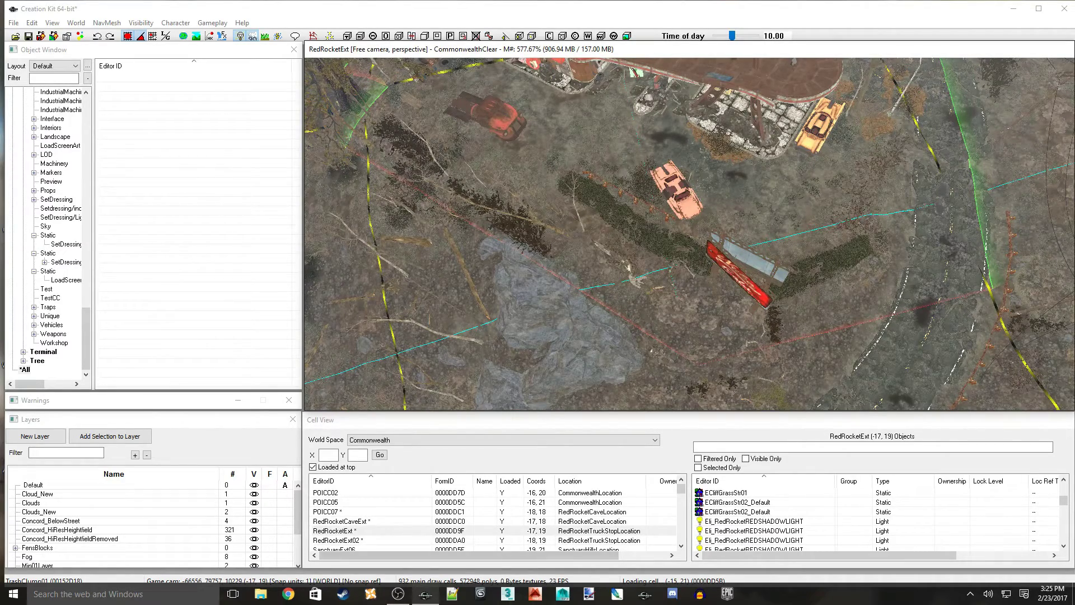
# Return to the RedRocketExt cell (-17, 19) and generate precombined visibility for all loaded cells
pyautogui.click(140, 23)
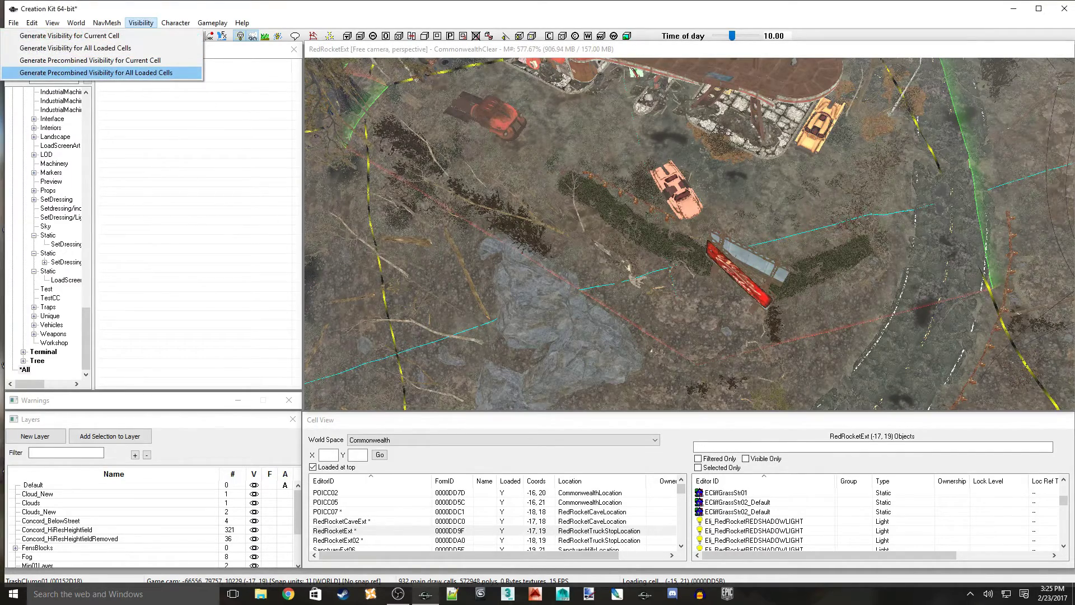
pyautogui.click(96, 73)
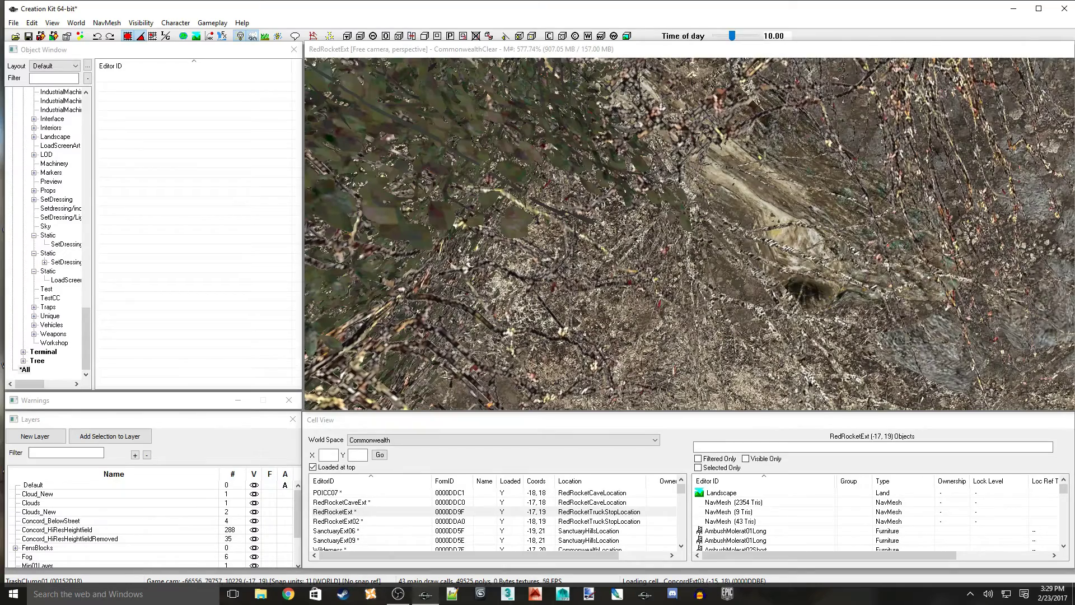
pyautogui.scroll(-10, 689, 234)
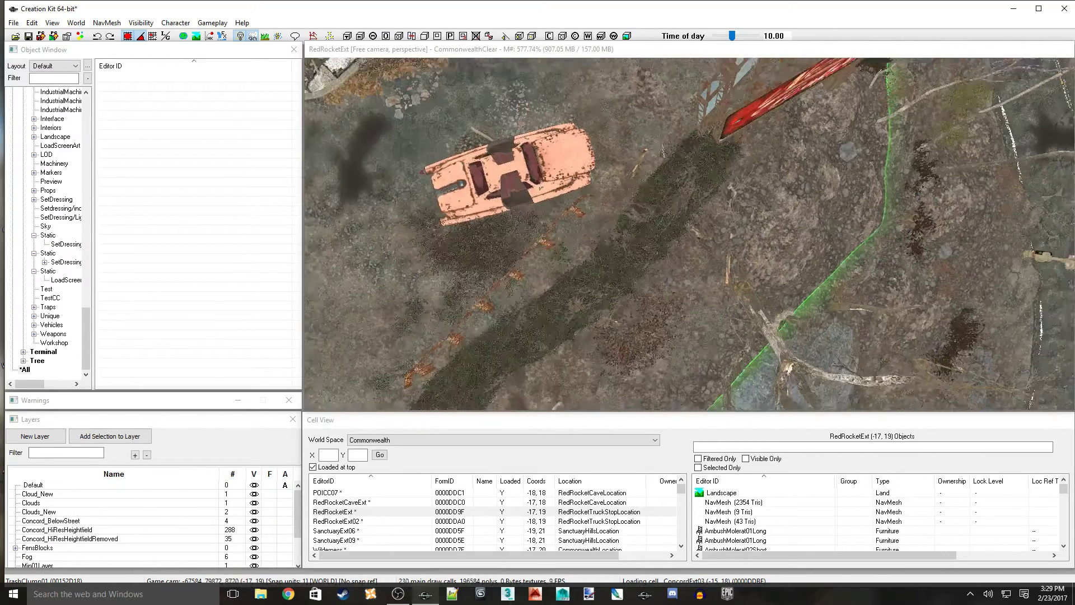
pyautogui.scroll(-3, 689, 234)
# Save the plugin as CSDEAVPRRRCP in the Fallout 4 Data folder
pyautogui.click(13, 22)
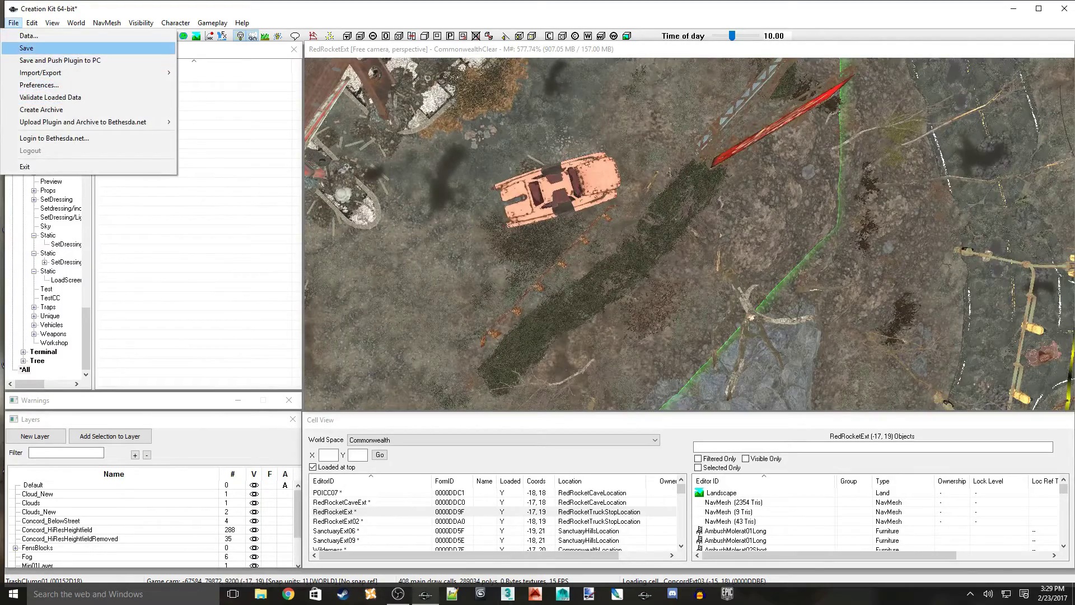
pyautogui.click(27, 48)
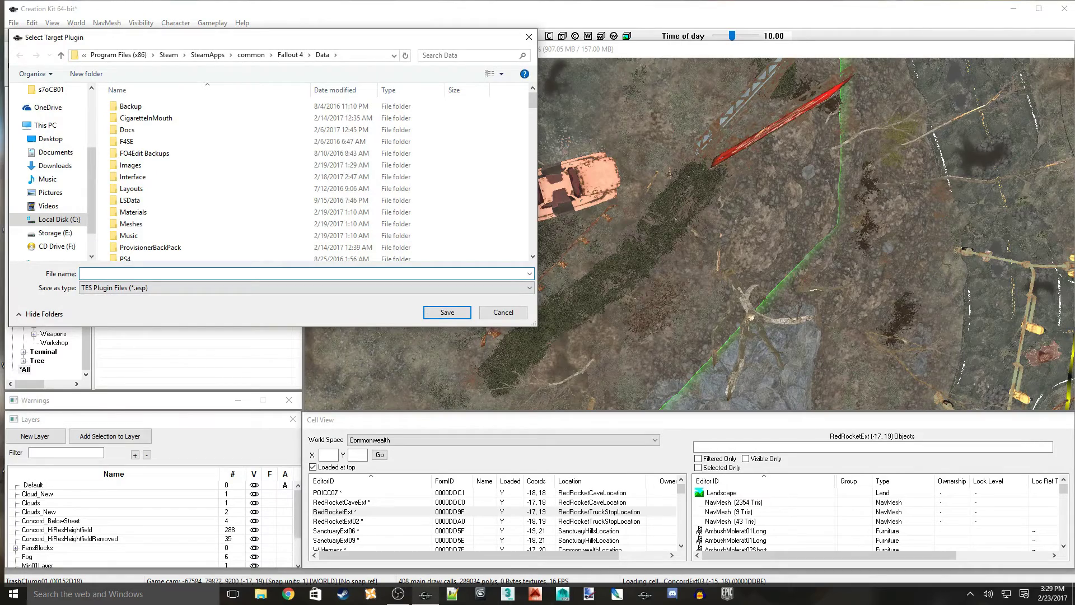
pyautogui.write('CS')
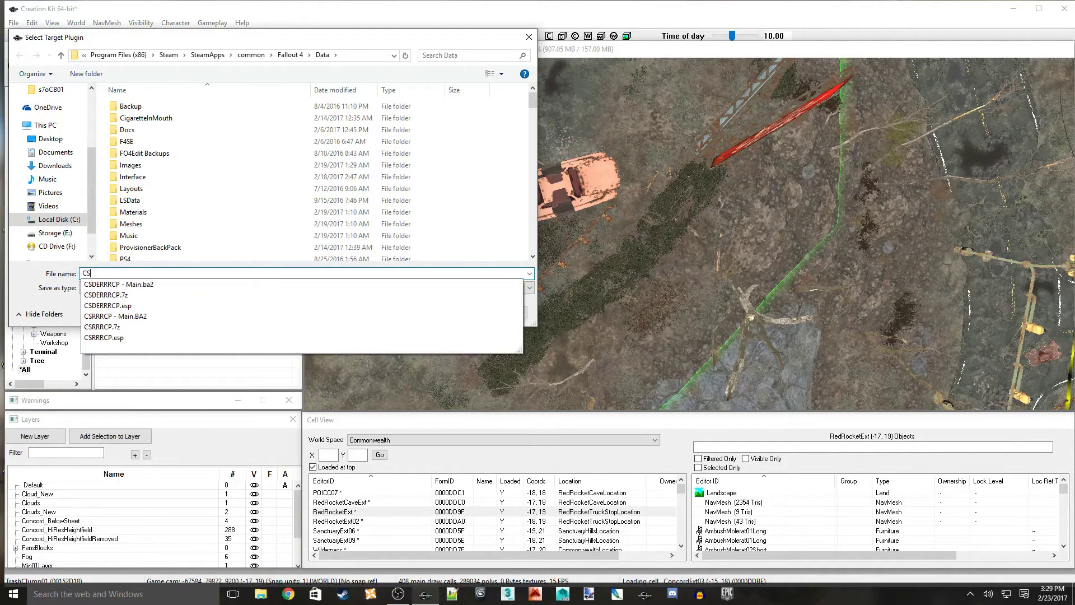
pyautogui.write('DE')
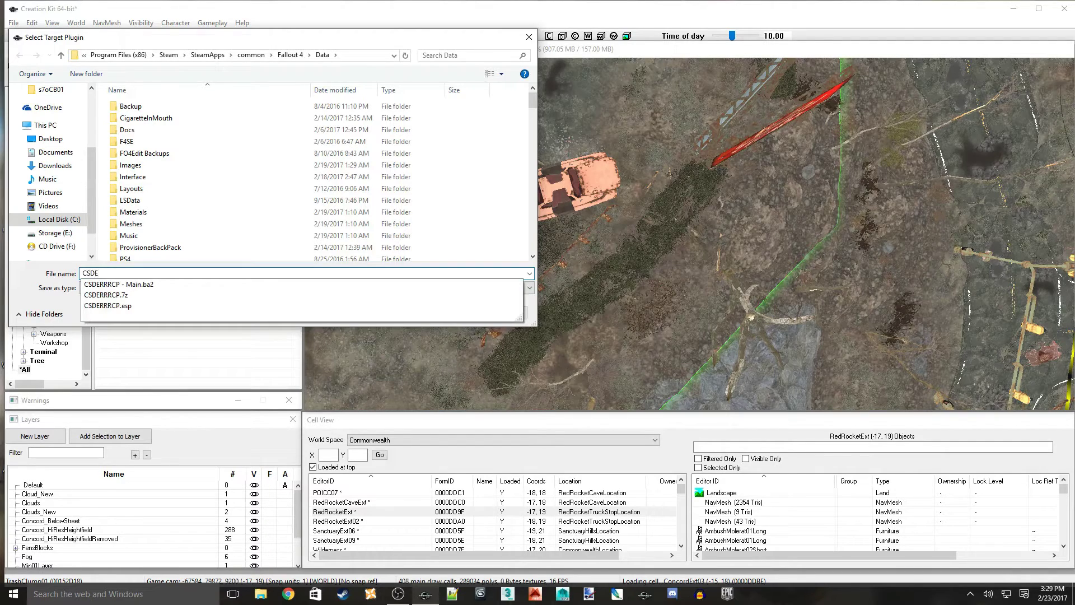
pyautogui.write('AVP')
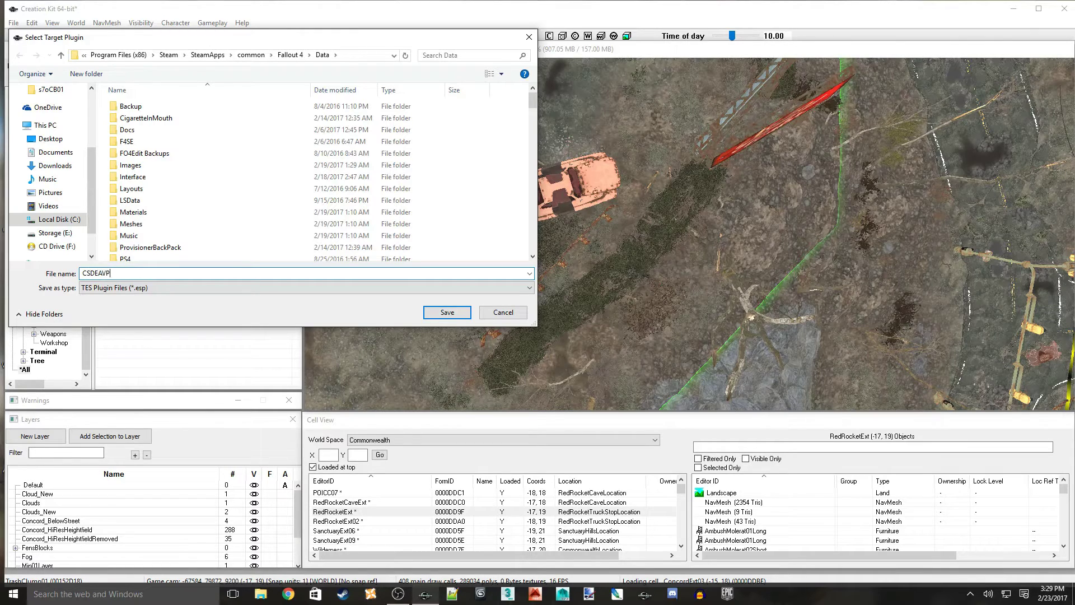
pyautogui.write('RRRCP')
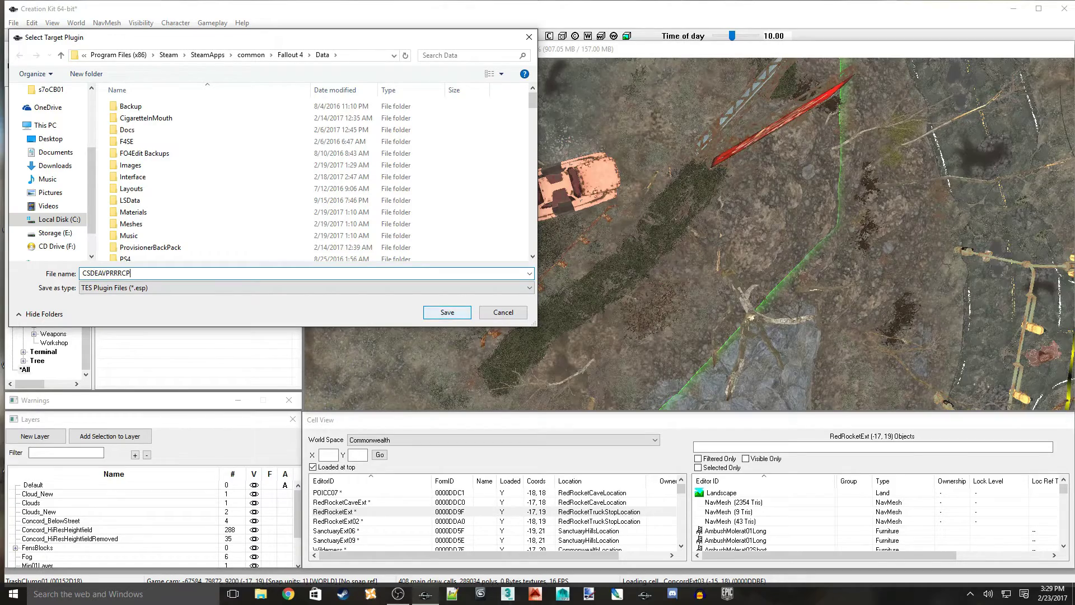
pyautogui.press('Return')
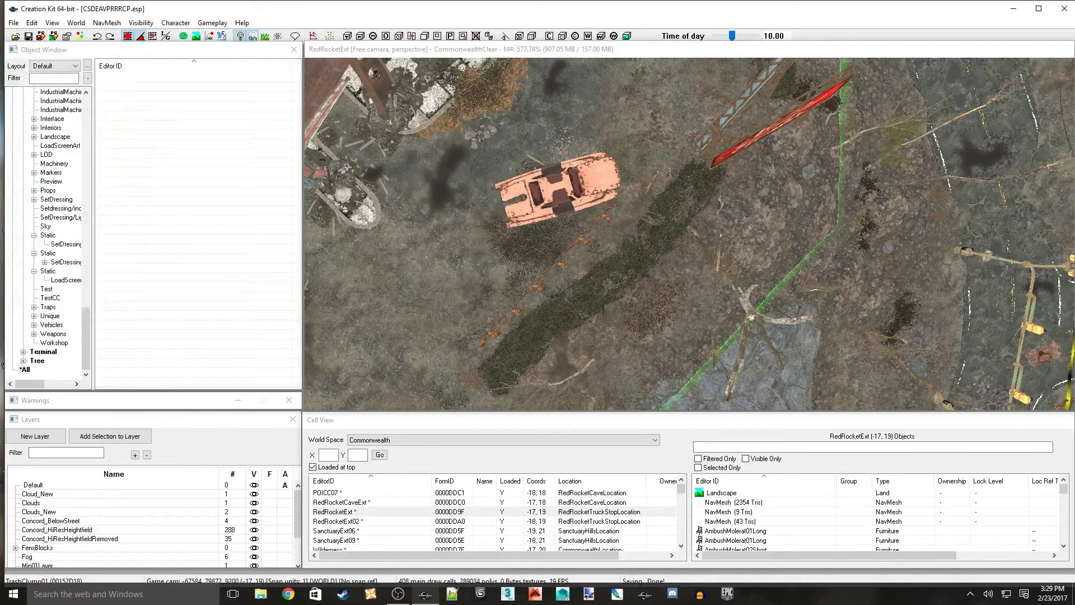
# Start creating an archive for the plugin and examine the whole list of required files for altered forms
pyautogui.click(13, 23)
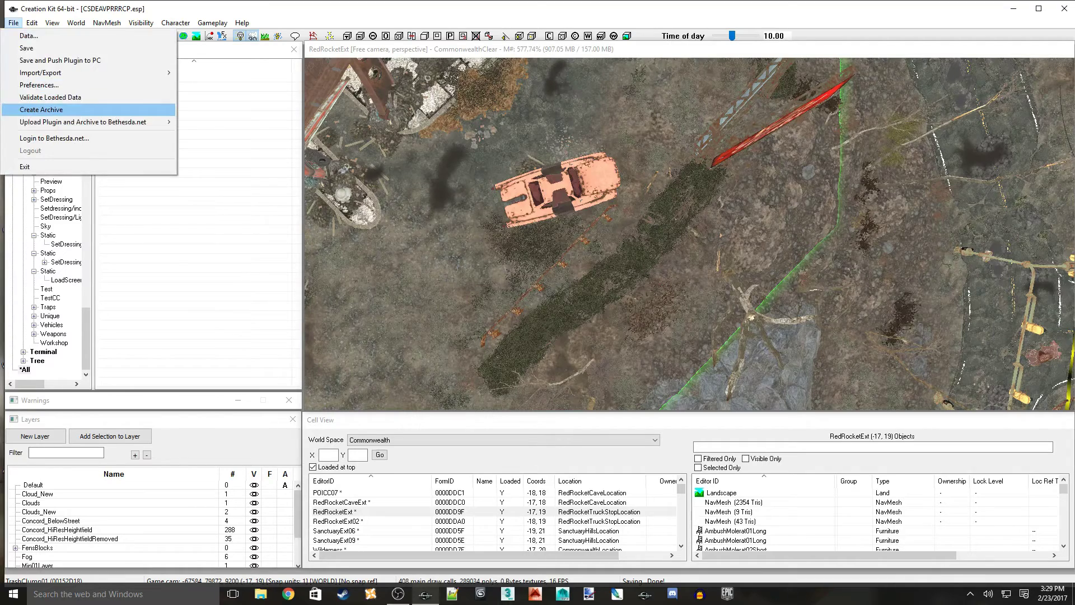
pyautogui.click(50, 109)
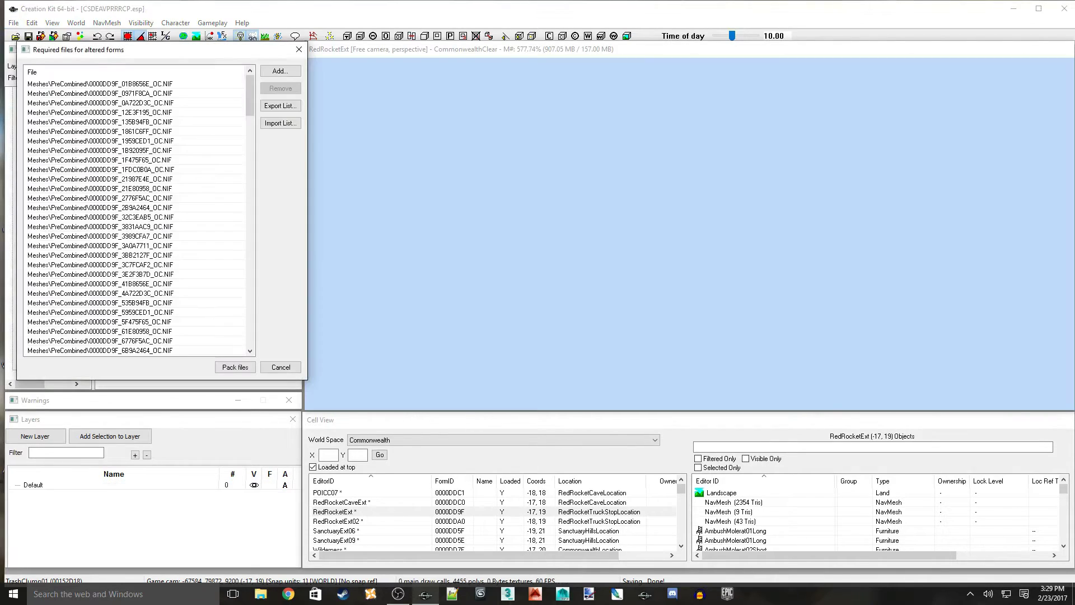
pyautogui.scroll(-12, 134, 213)
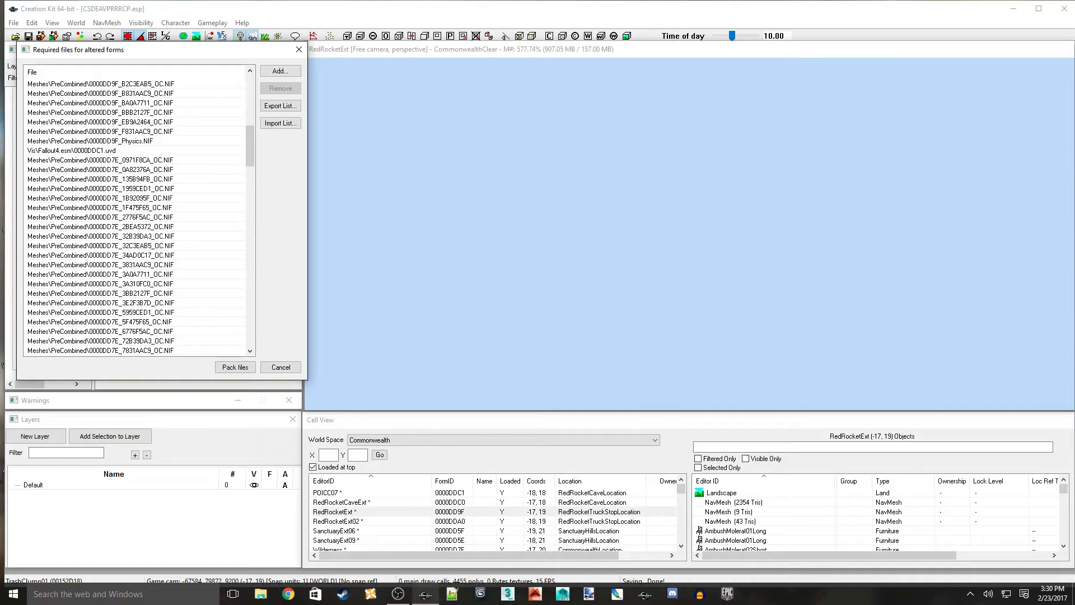
pyautogui.scroll(-15, 134, 213)
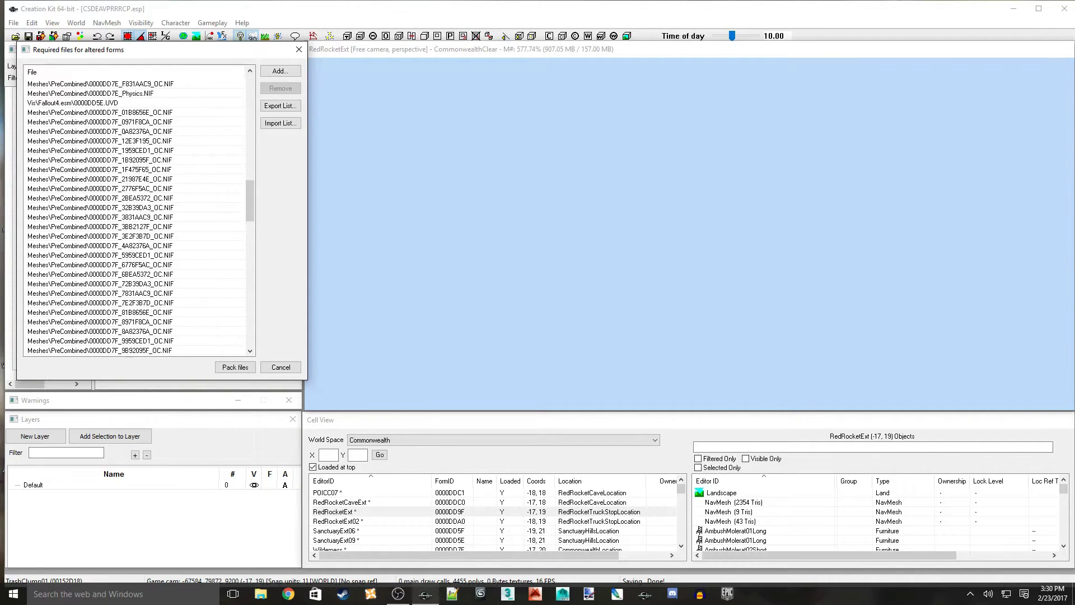
pyautogui.scroll(-12, 135, 212)
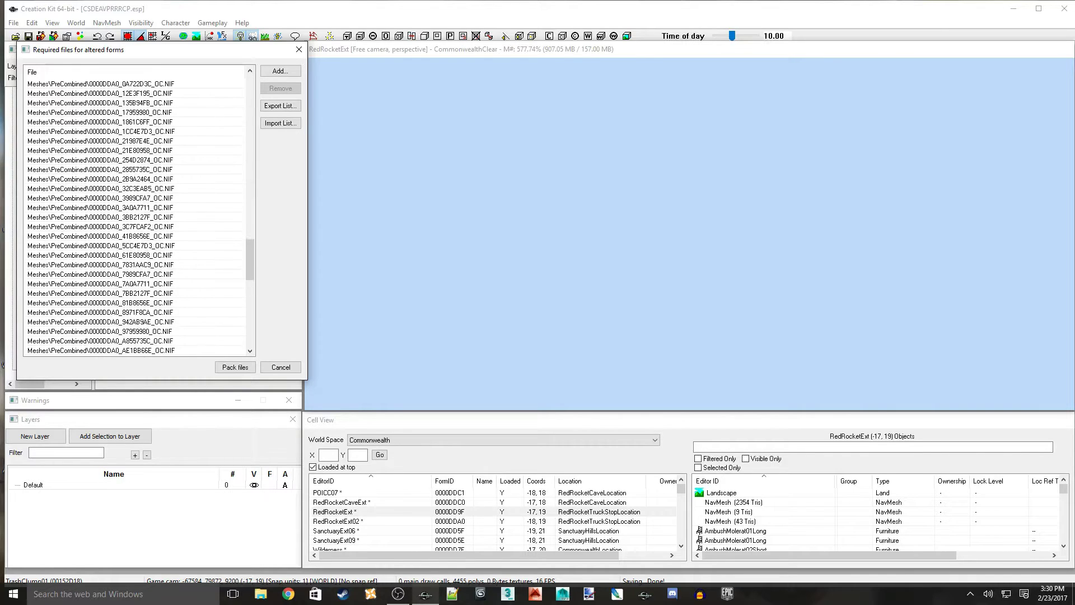
pyautogui.scroll(-7, 134, 212)
pyautogui.scroll(-4, 134, 212)
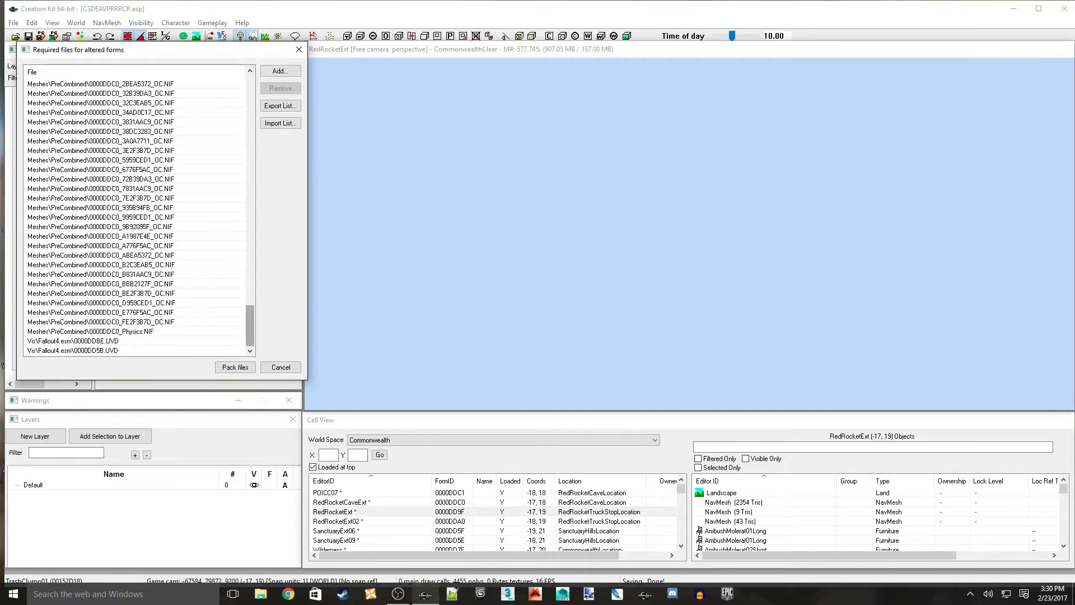
pyautogui.moveTo(250, 324); pyautogui.dragTo(250, 95)
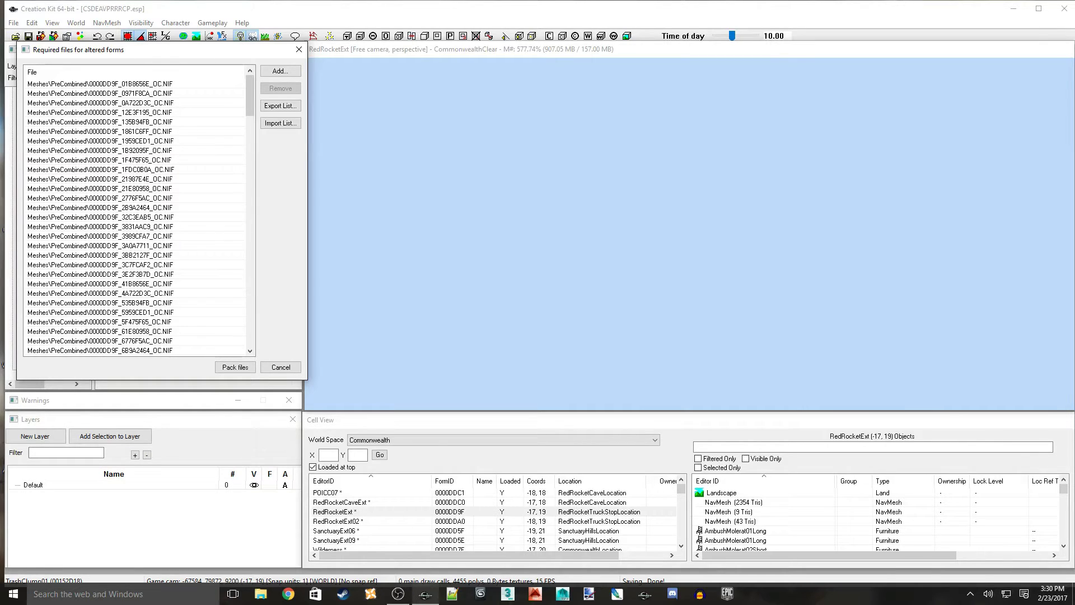
# Pack the listed files into a Bethesda archive named CSDEAVPRRRCP - Main in the Fallout 4 Data folder
pyautogui.click(235, 366)
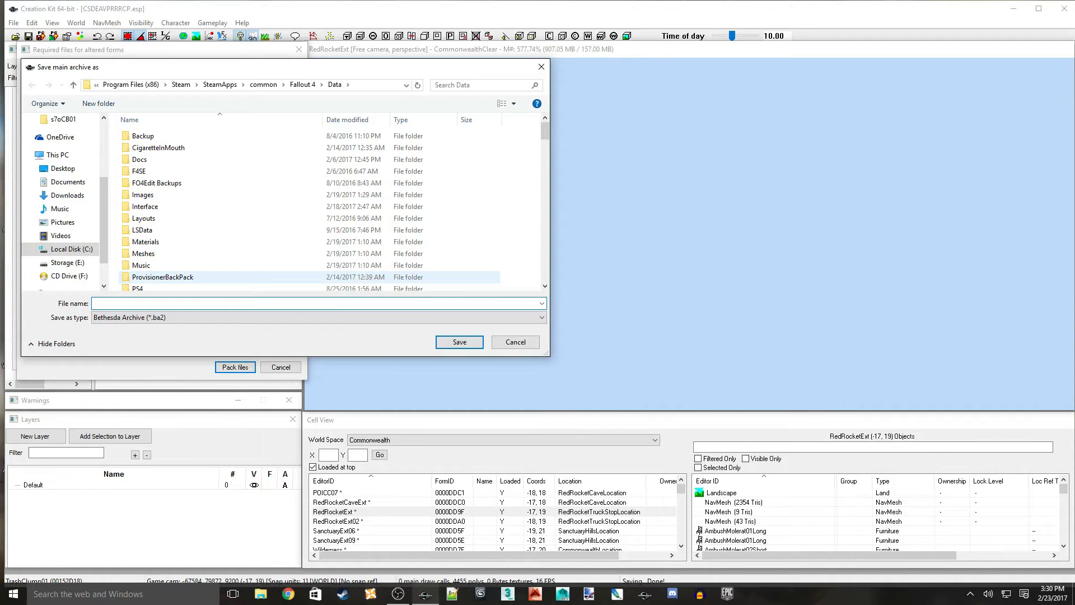
pyautogui.scroll(-10, 311, 210)
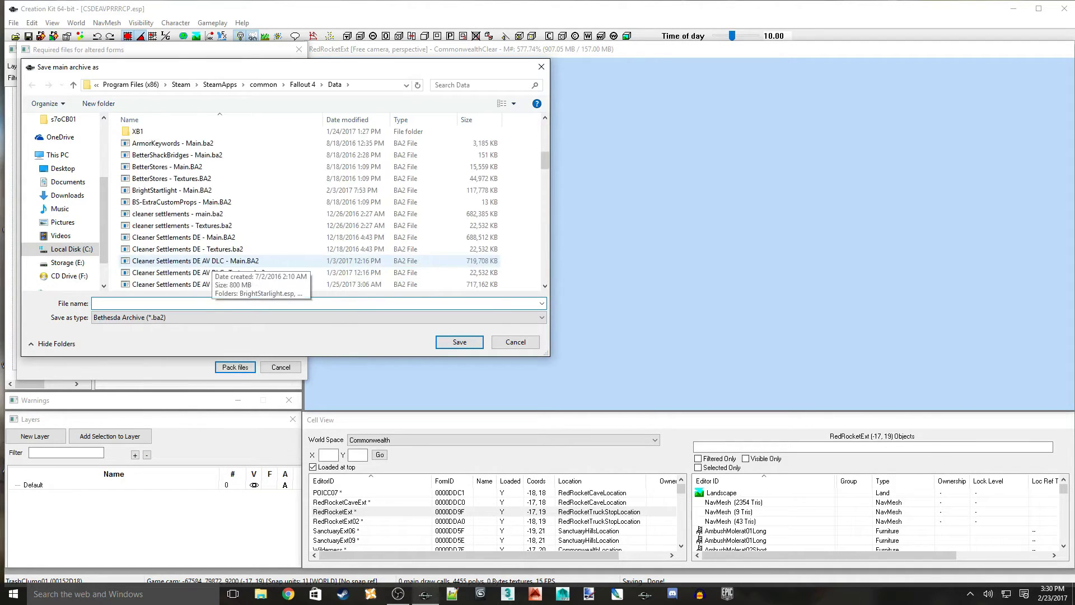
pyautogui.scroll(-3, 280, 214)
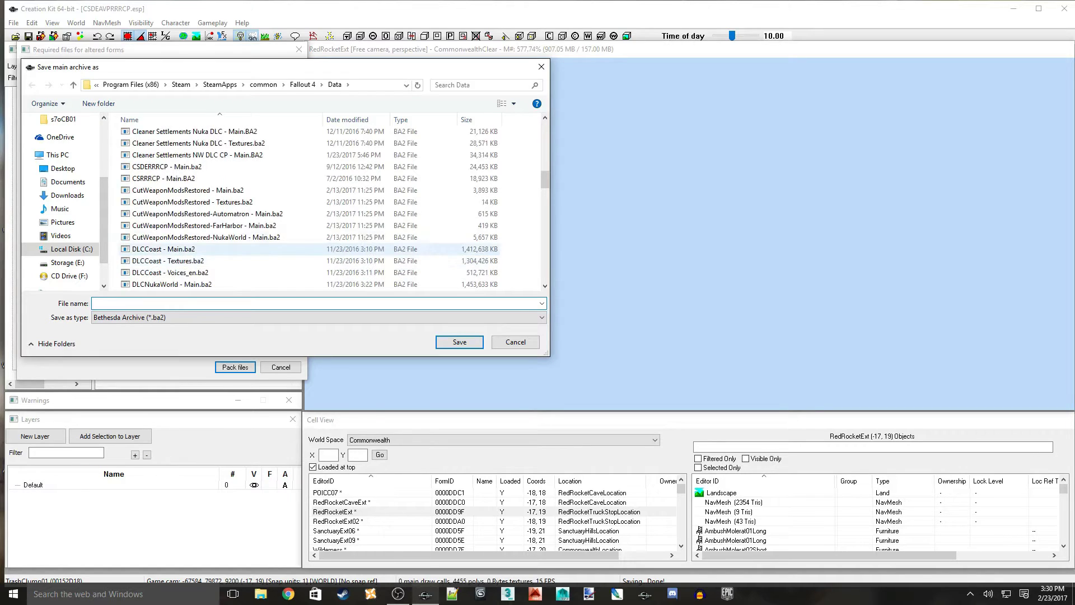
pyautogui.scroll(-3, 207, 261)
pyautogui.scroll(3, 207, 261)
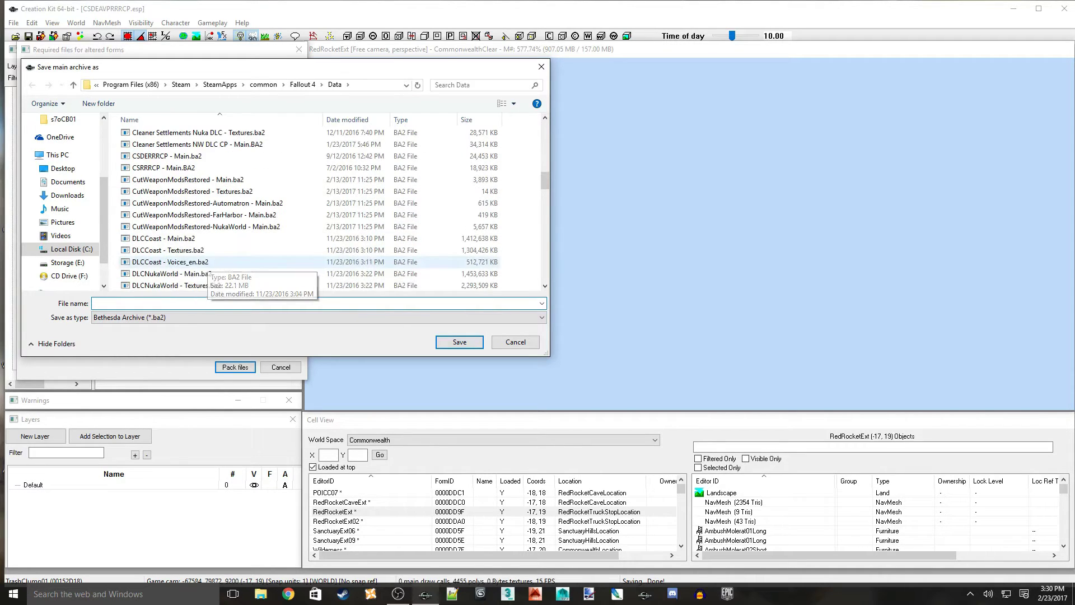
pyautogui.click(216, 318)
pyautogui.click(216, 319)
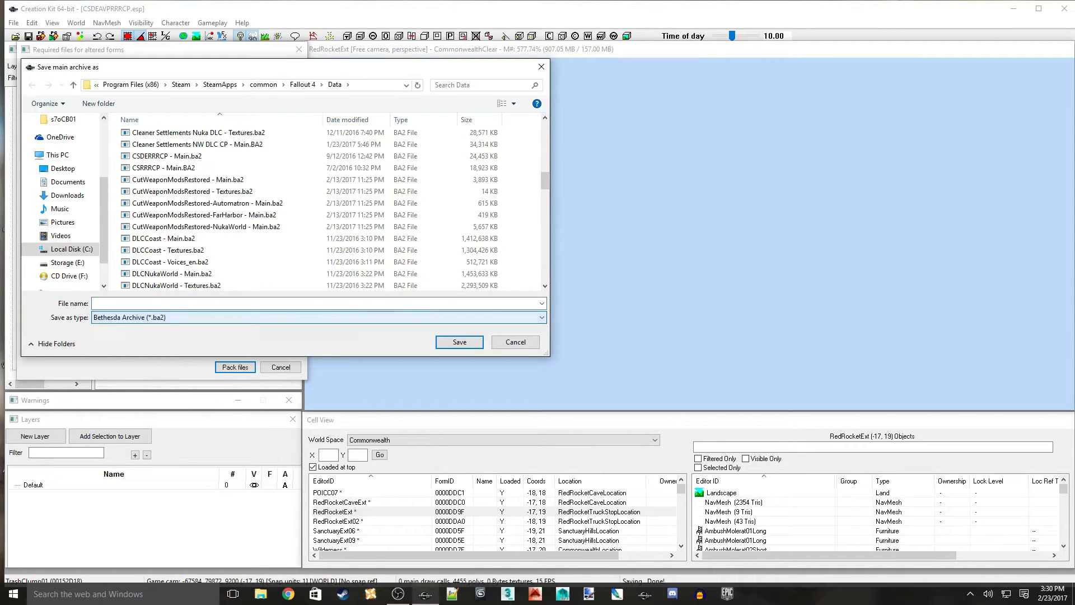
pyautogui.click(216, 304)
pyautogui.write('c')
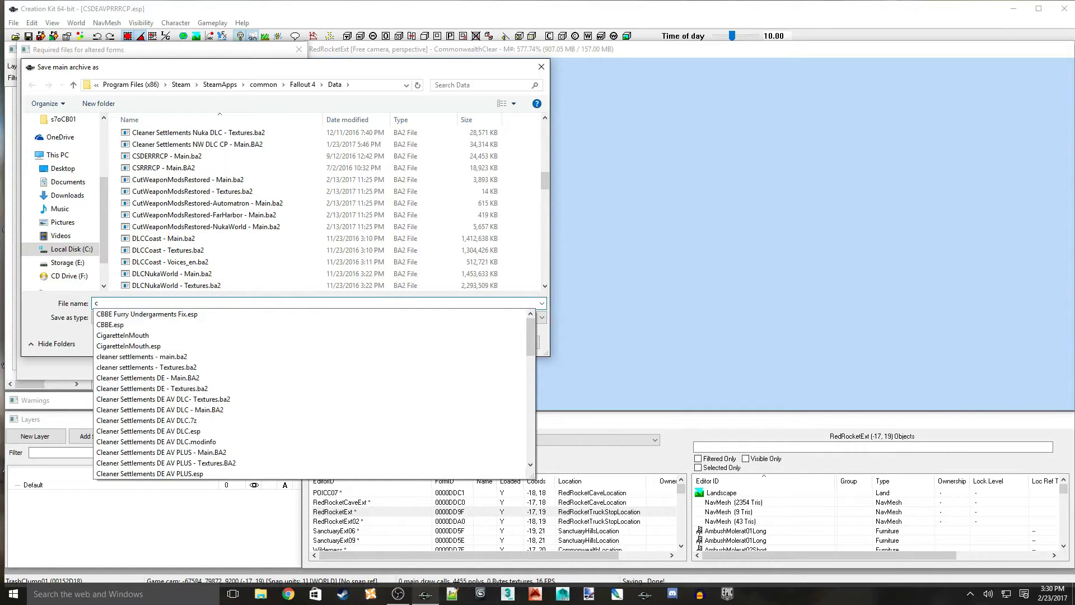
pyautogui.write('s')
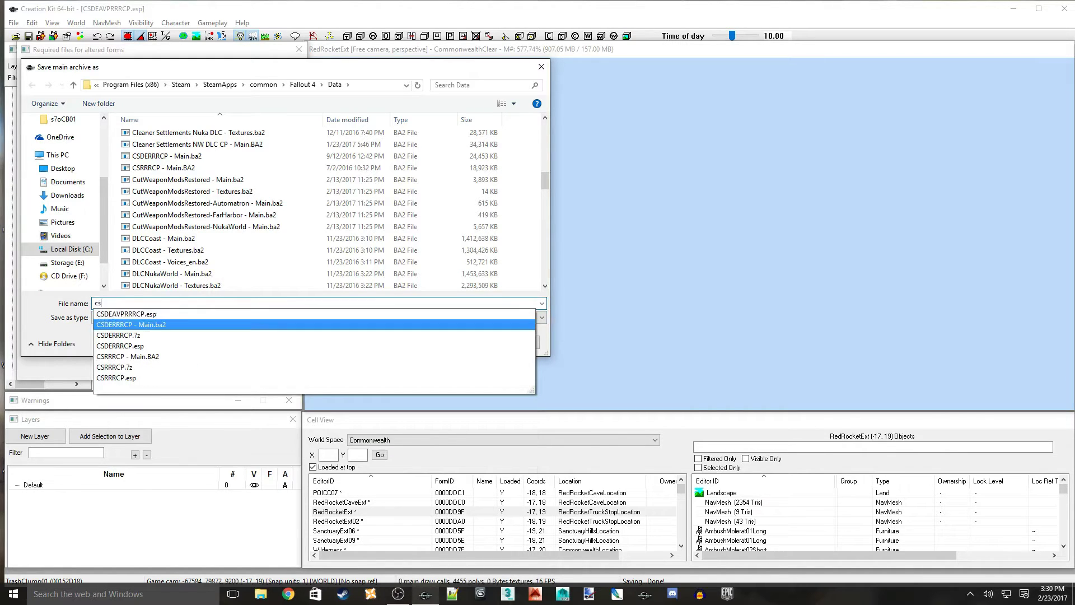
pyautogui.press('Return')
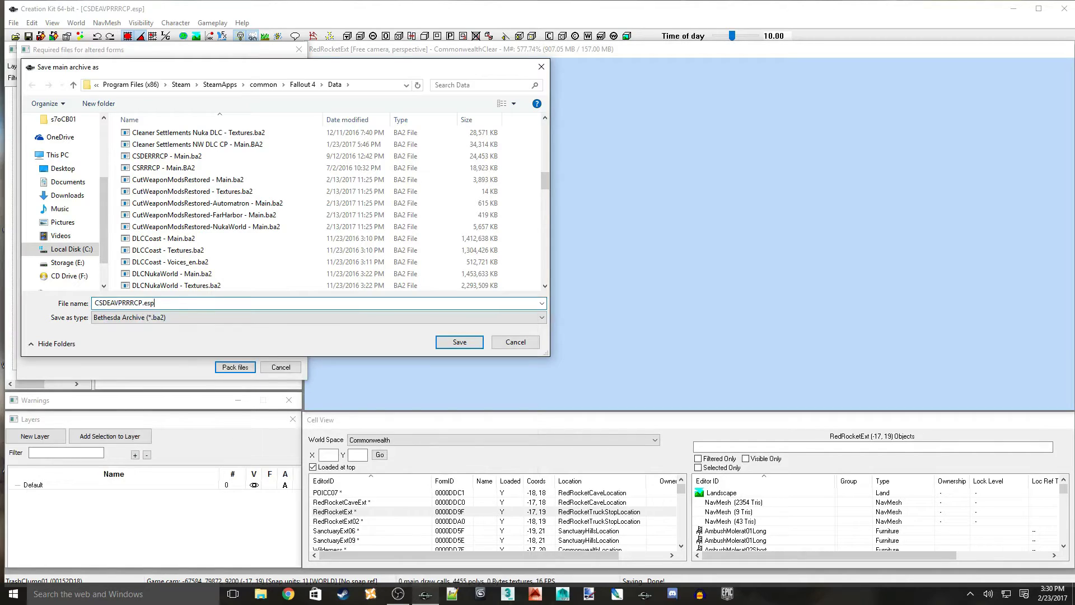
pyautogui.moveTo(156, 303); pyautogui.dragTo(144, 303)
pyautogui.write('- Main')
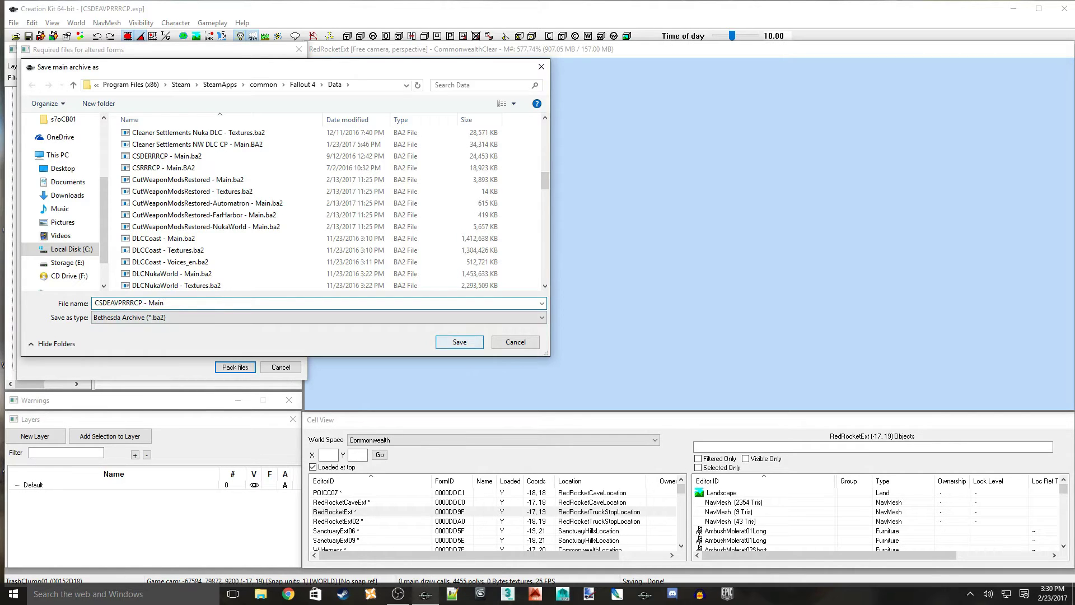
pyautogui.press('Return')
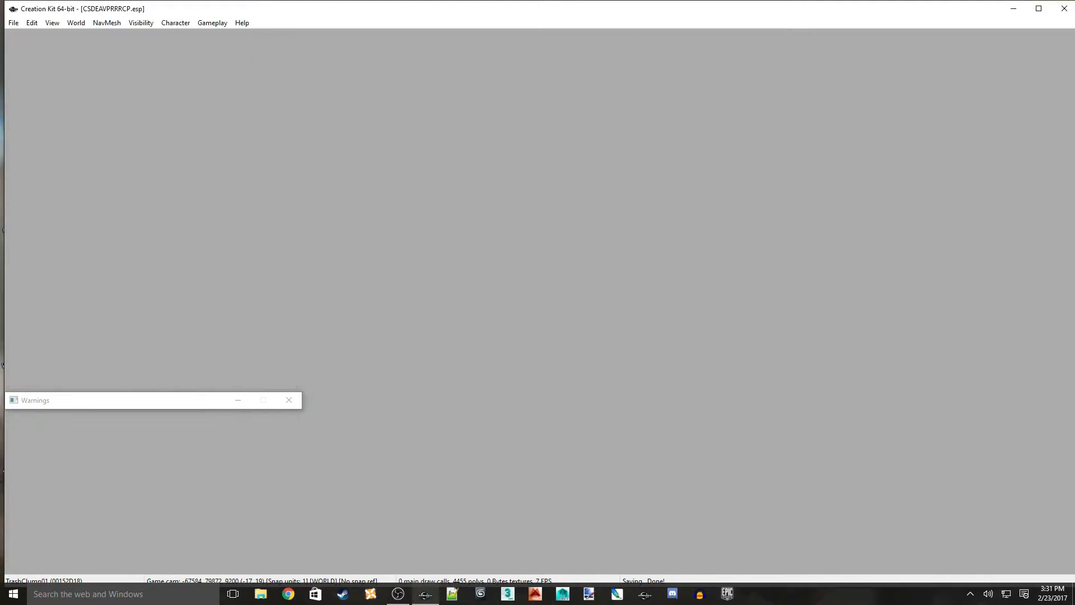
# Open Nexus Mod Manager for Fallout 4, activate the CSDEAVPRRRCP.esp plugin and deactivate Test01.esp
pyautogui.click(371, 593)
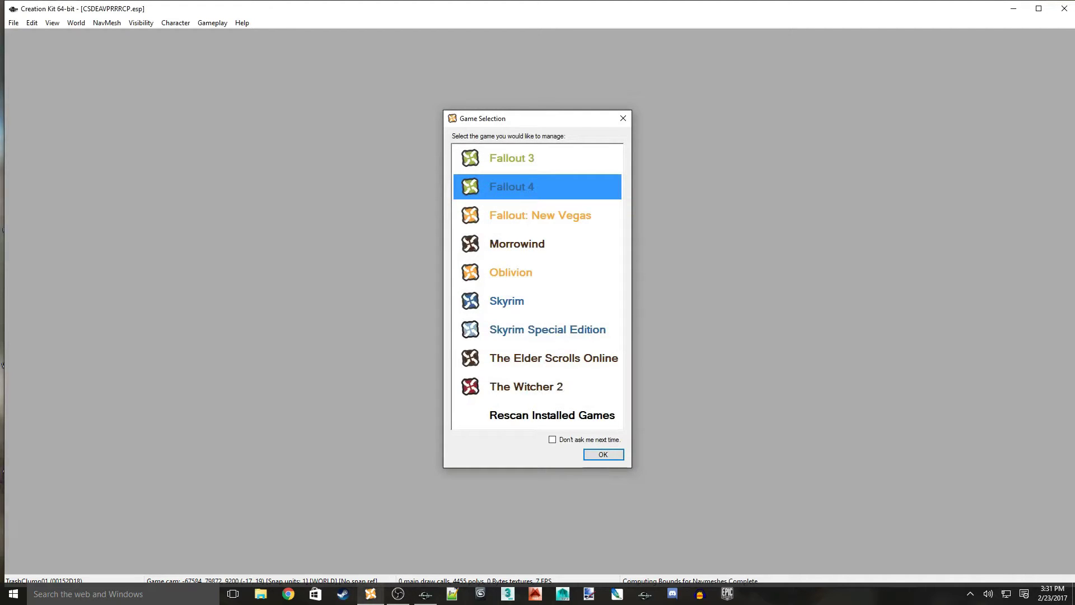
pyautogui.click(603, 454)
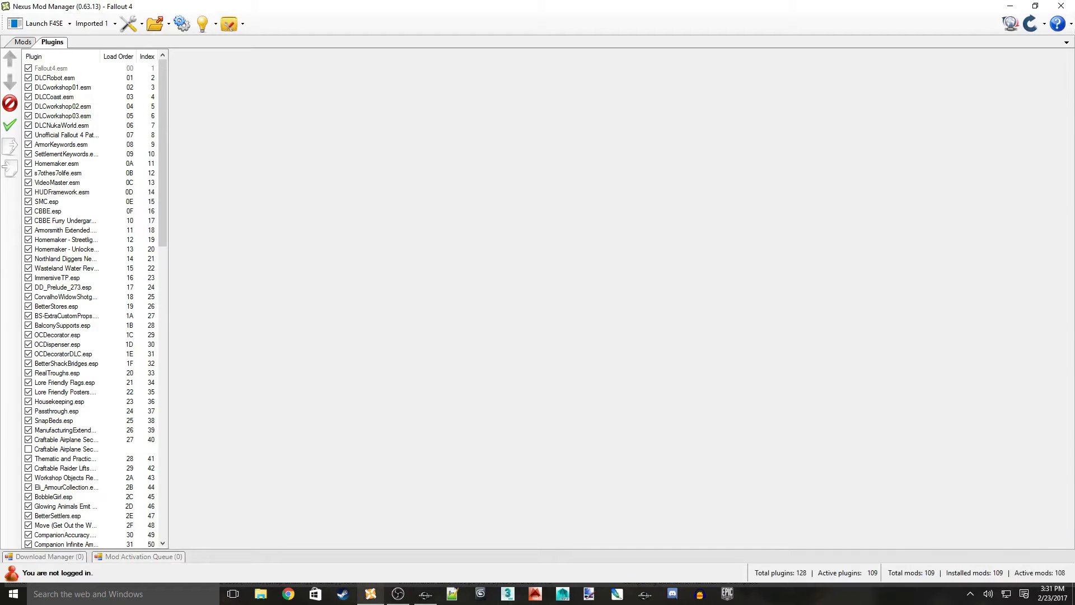
pyautogui.scroll(-20, 89, 302)
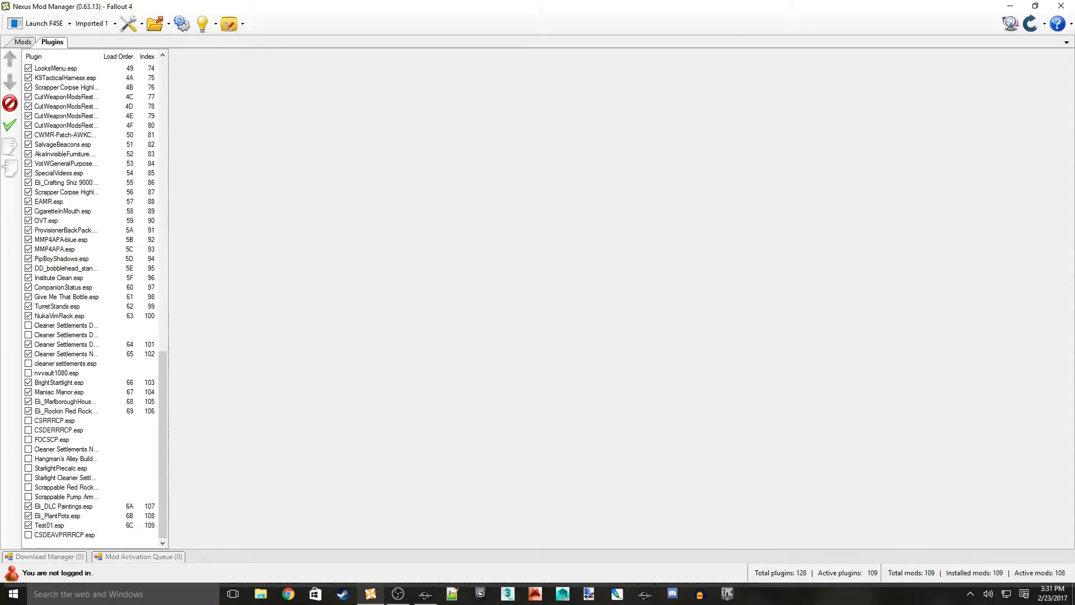
pyautogui.click(28, 535)
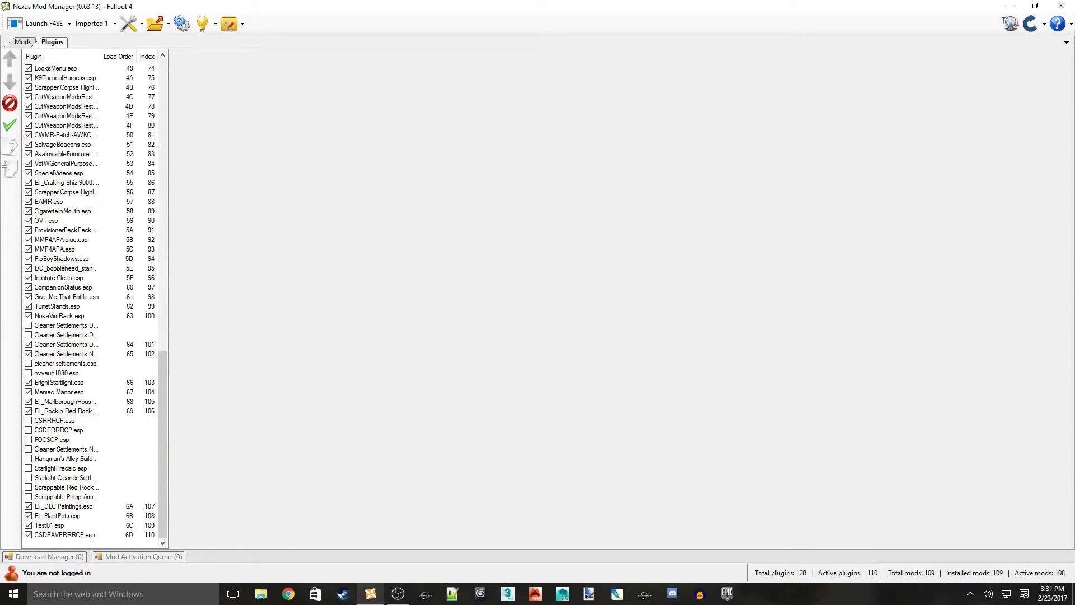
pyautogui.click(49, 525)
pyautogui.press('space')
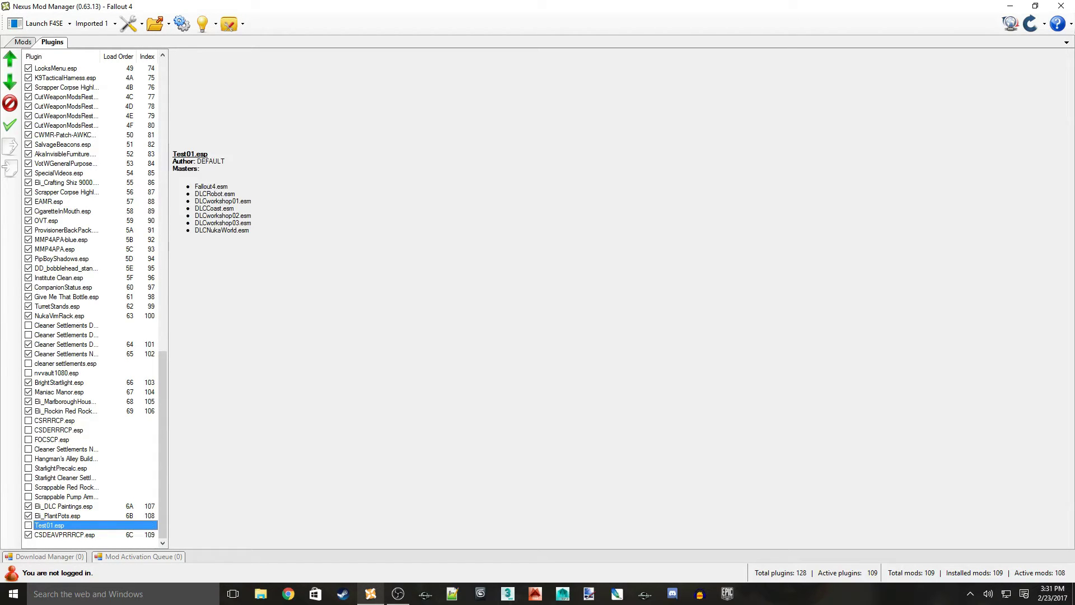
# Launch the game through F4SE and fast travel to the Red Rocket Truck Stop on the Commonwealth map
pyautogui.scroll(20, 84, 268)
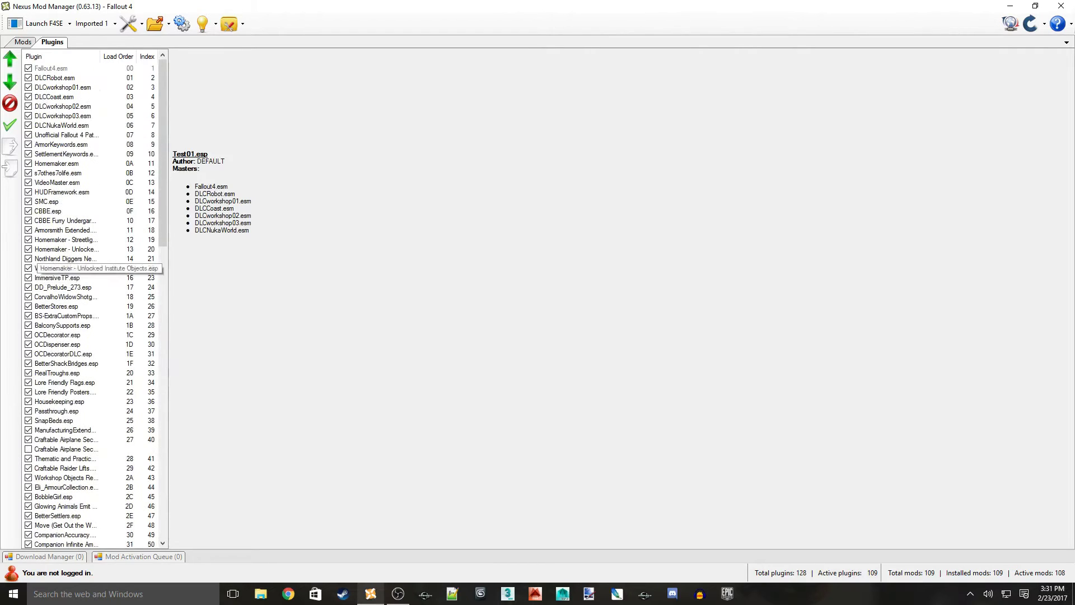
pyautogui.click(35, 23)
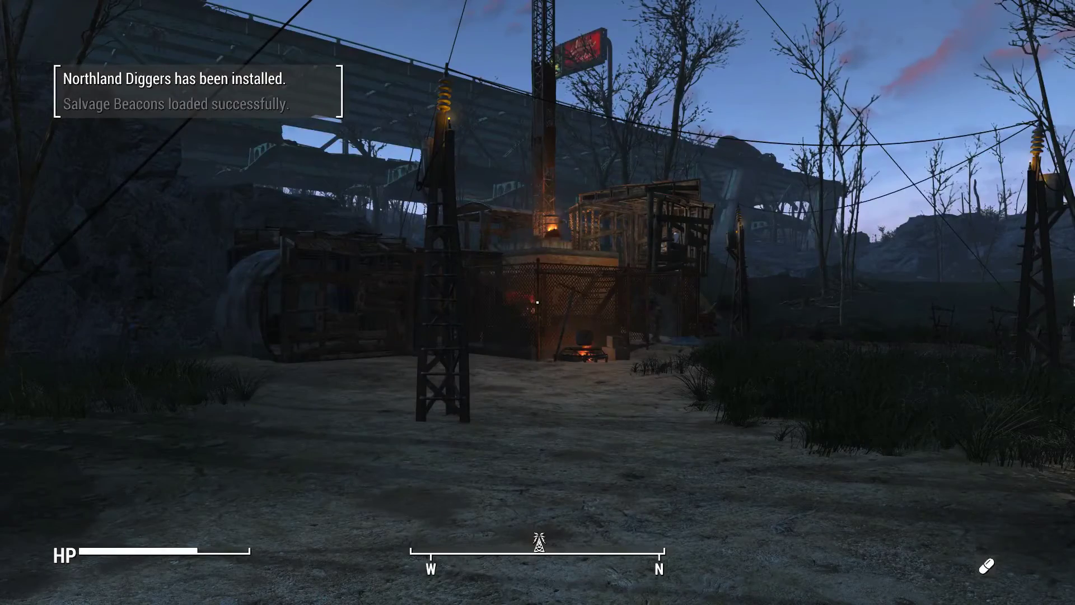
pyautogui.press('m')
pyautogui.moveTo(273, 245); pyautogui.dragTo(533, 359)
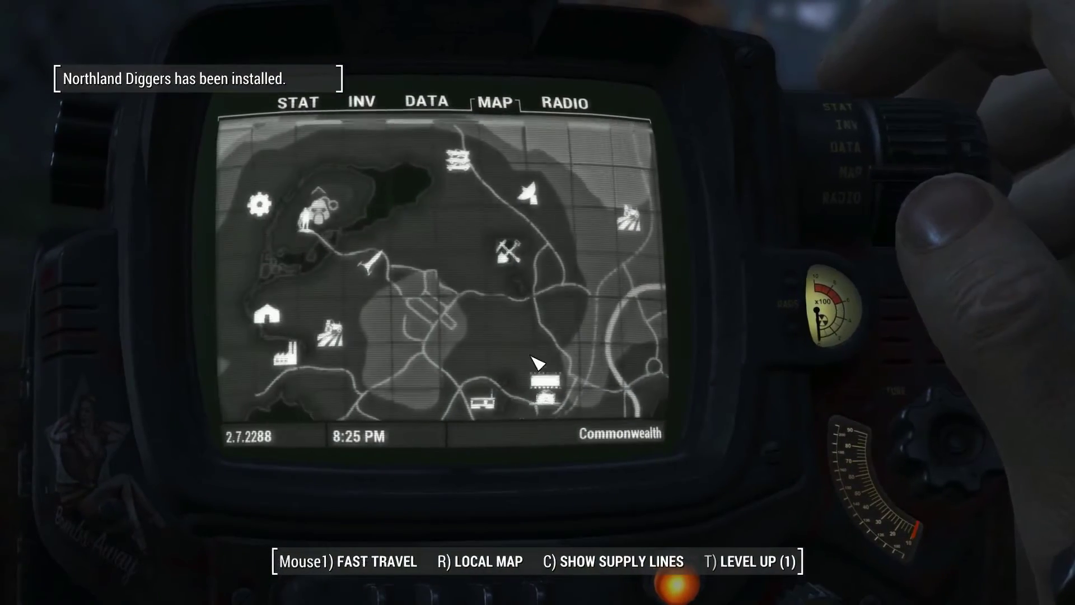
pyautogui.click(373, 269)
pyautogui.click(456, 268)
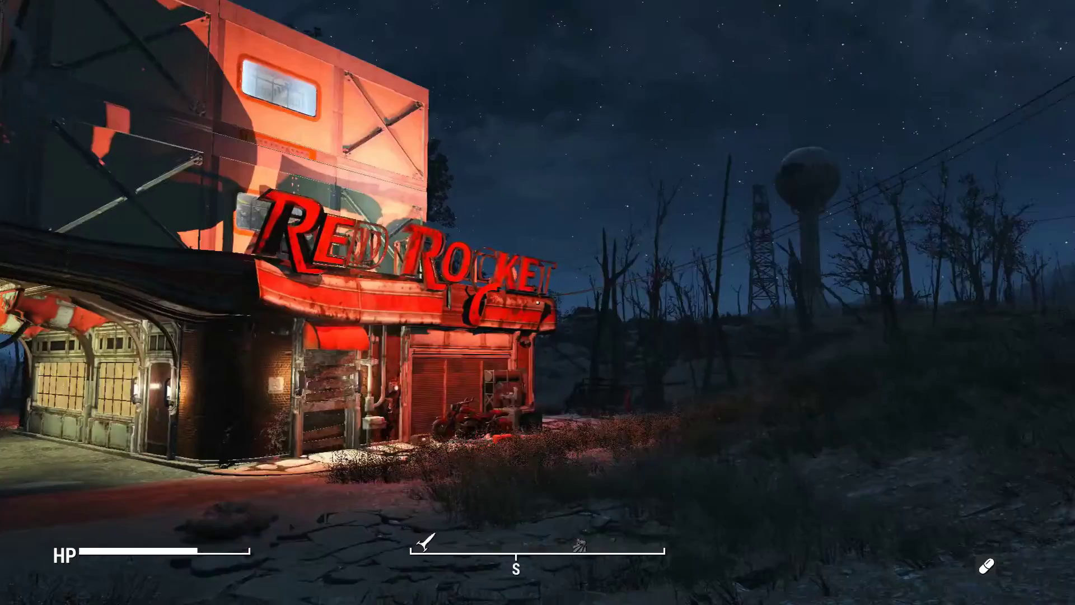
# Walk around the Red Rocket Truck Stop and under its canopy to check how the settlement renders
pyautogui.press('w')
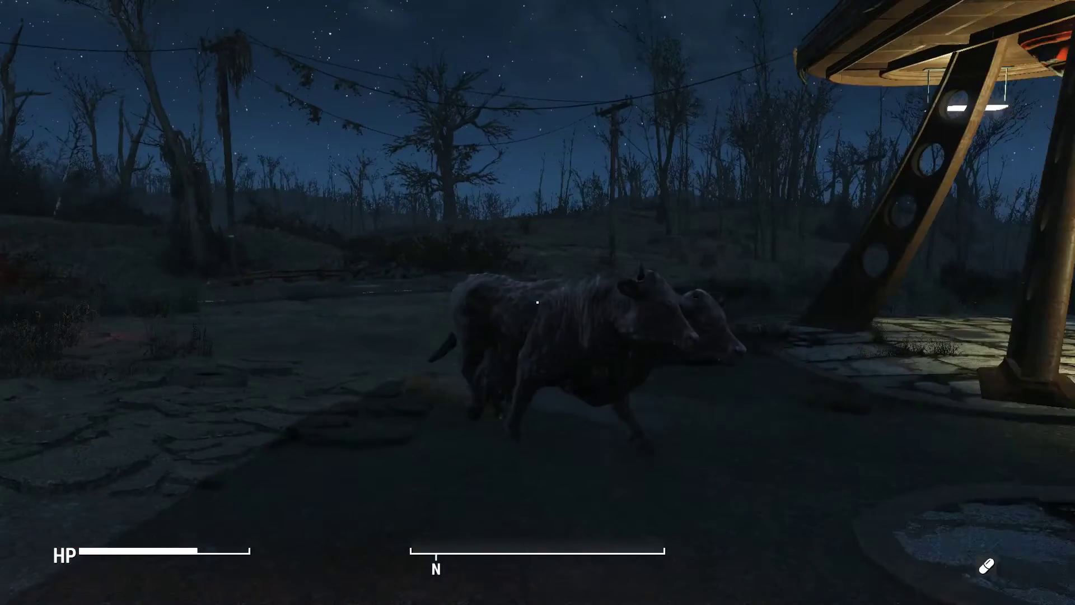
pyautogui.press('w')
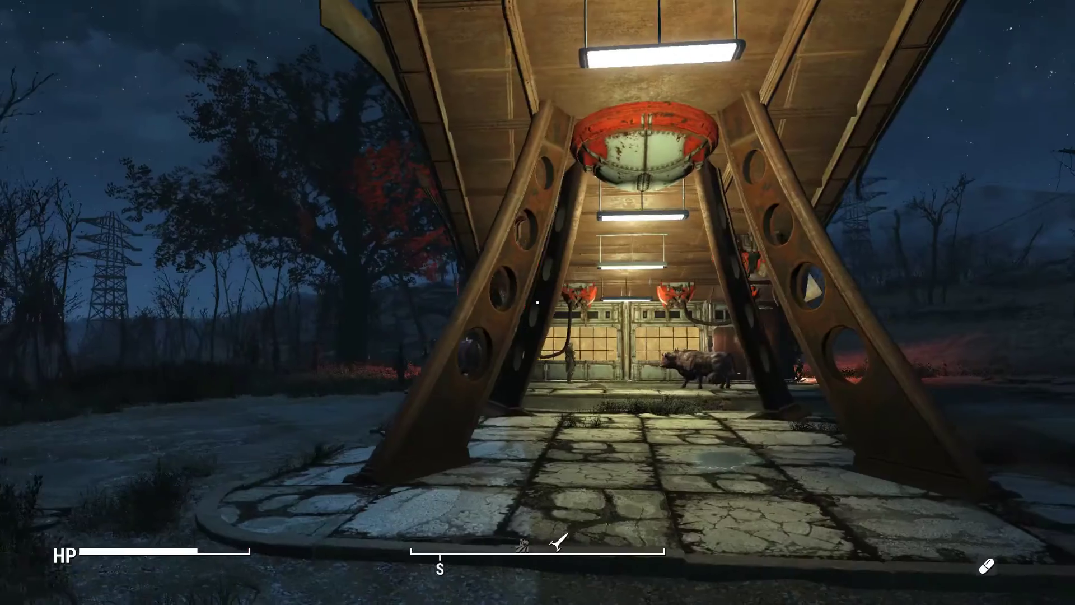
pyautogui.press('a')
pyautogui.press('w')
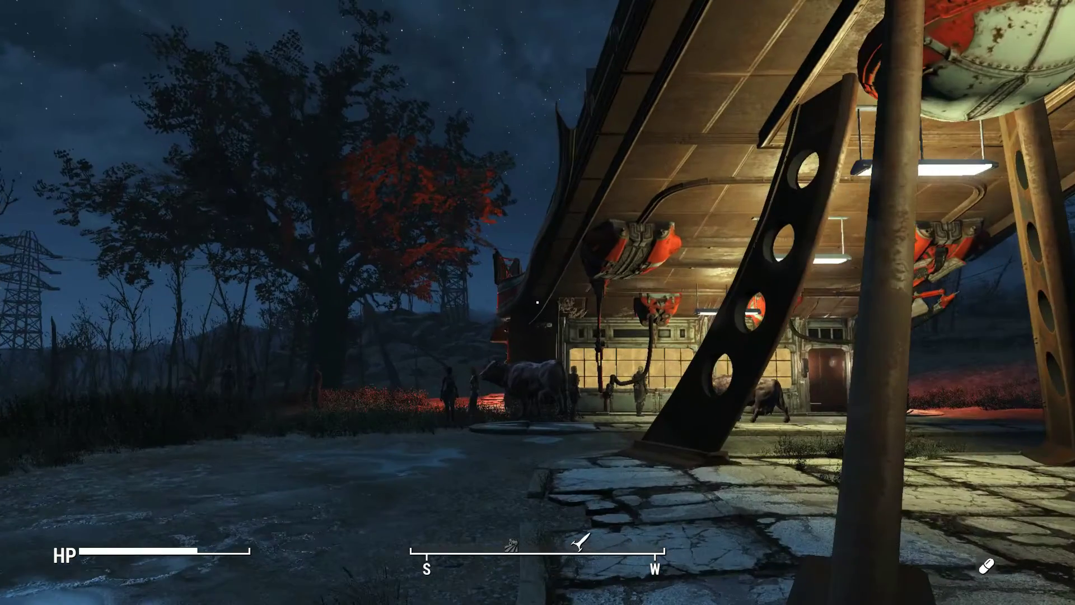
pyautogui.press('w')
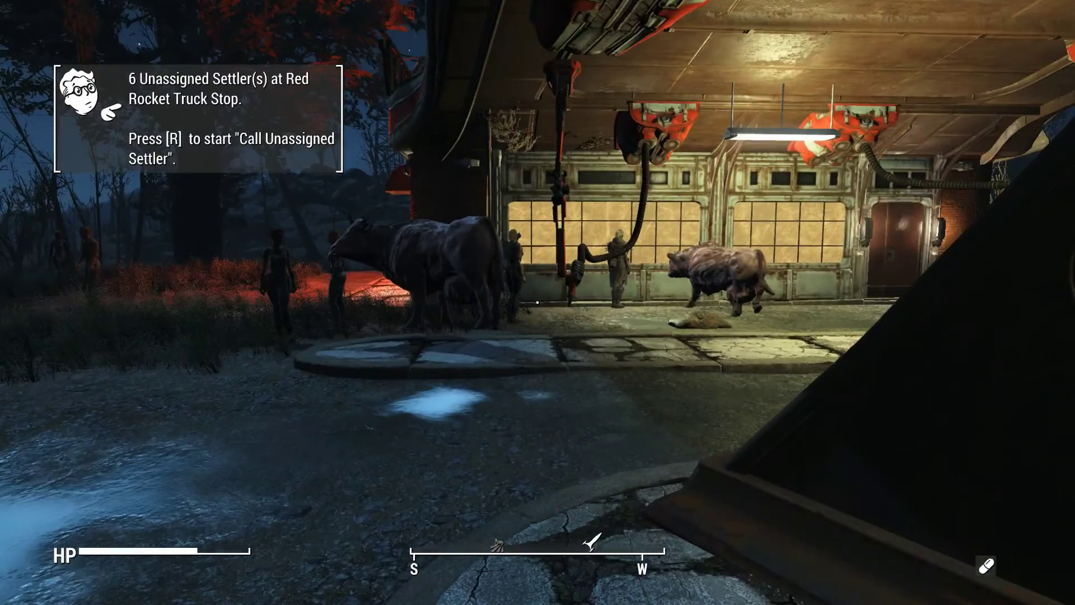
pyautogui.press('w')
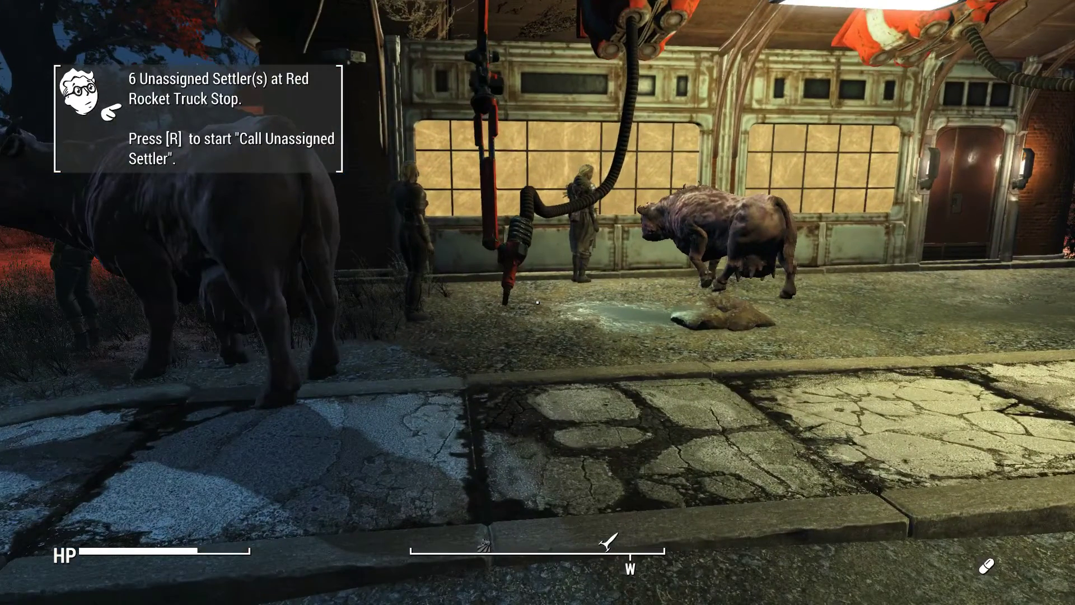
# Enter workshop mode and scrap the Red Rocket Pump Arms under the canopy
pyautogui.press('v')
pyautogui.press('w')
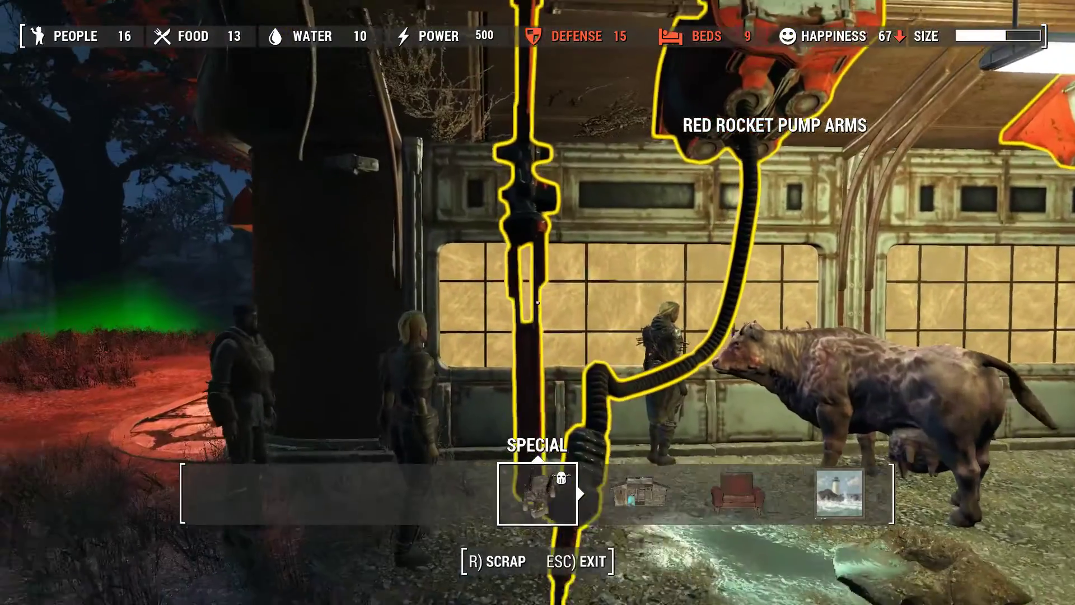
pyautogui.press('r')
pyautogui.press('Return')
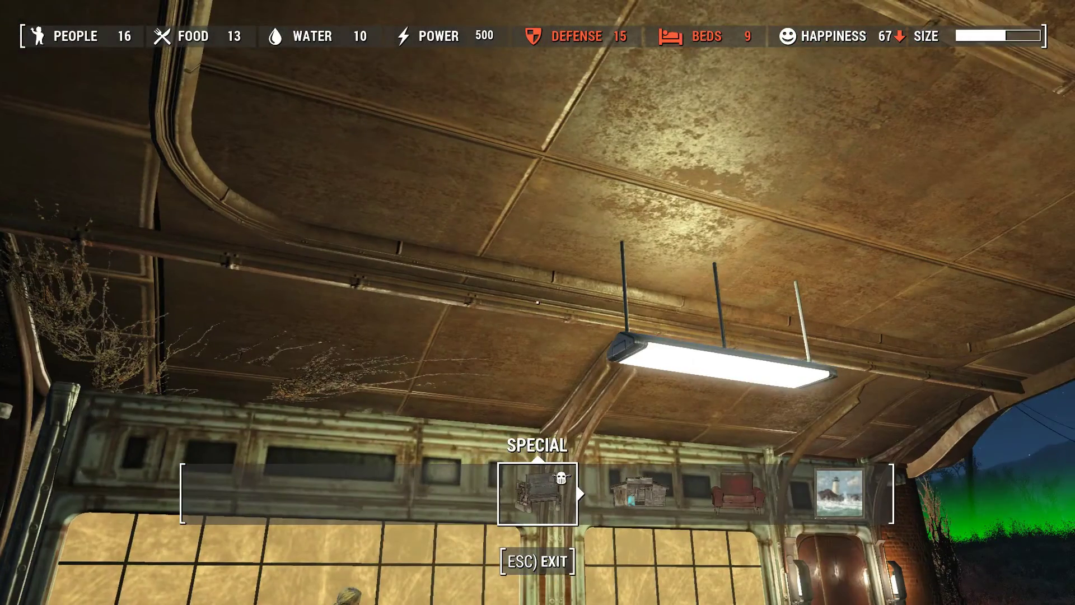
# Look over the building front in workshop mode, open the Special build category, and leave workshop mode
pyautogui.press('d')
pyautogui.press('s')
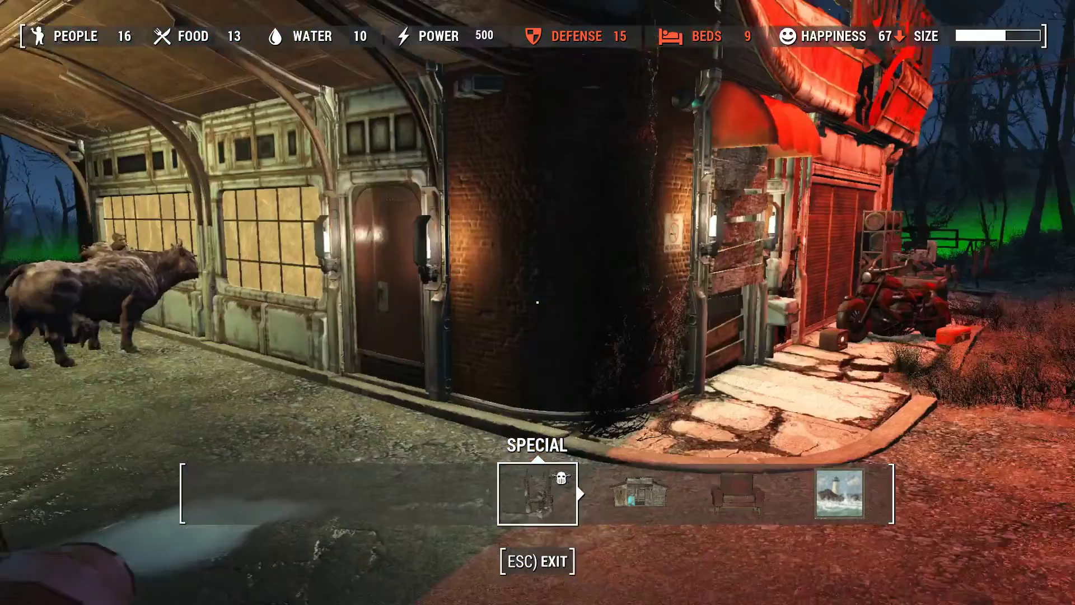
pyautogui.press('w')
pyautogui.press('Return')
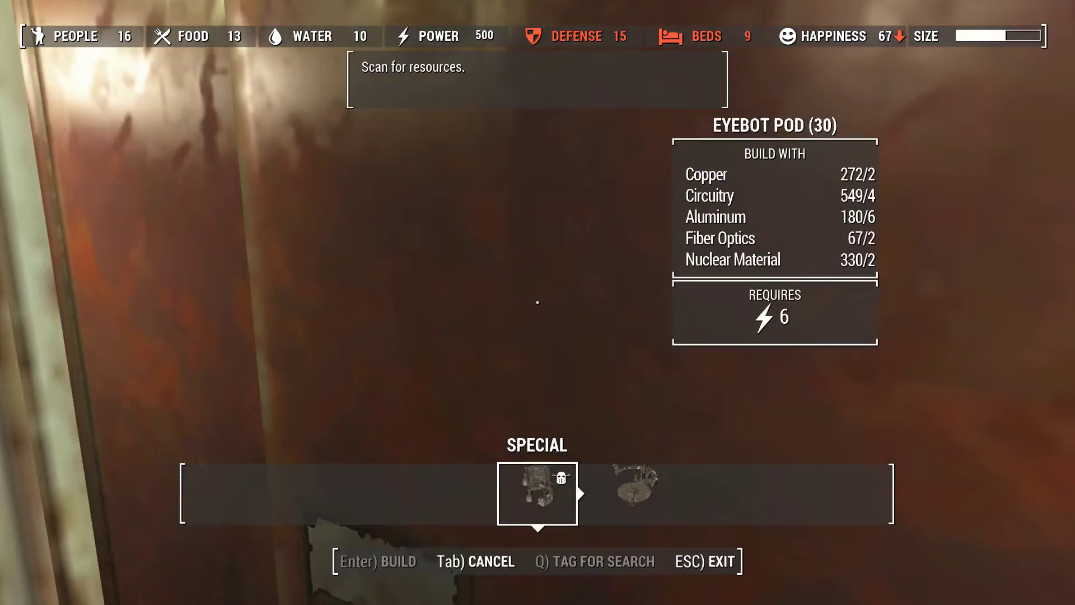
pyautogui.press('Escape')
# Enter the Red Rocket building and walk through the furnished gym, living area and bathroom to check the interior
pyautogui.press('e')
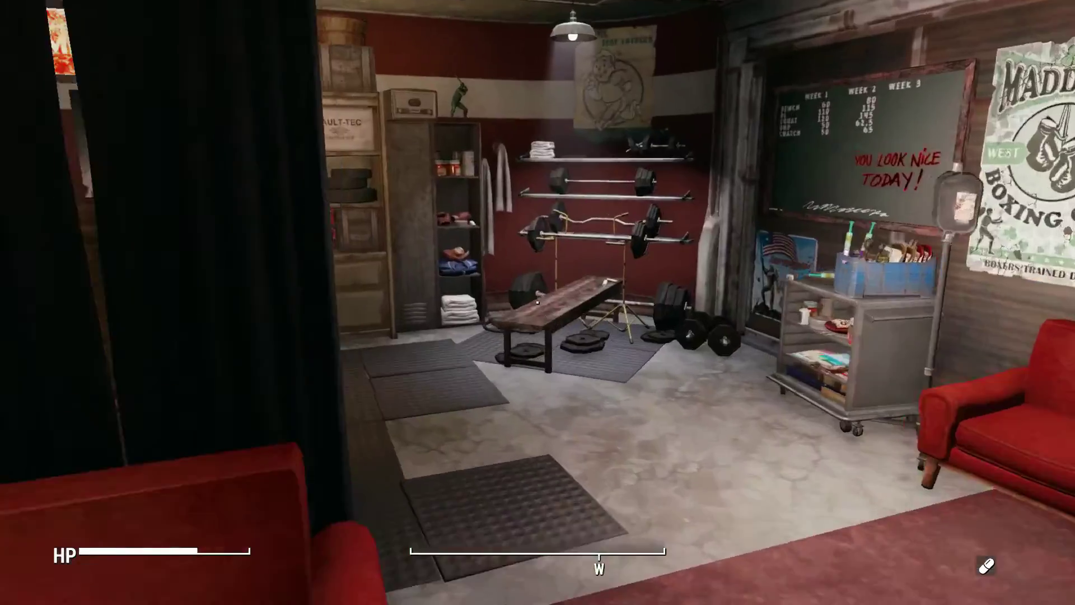
pyautogui.press('w')
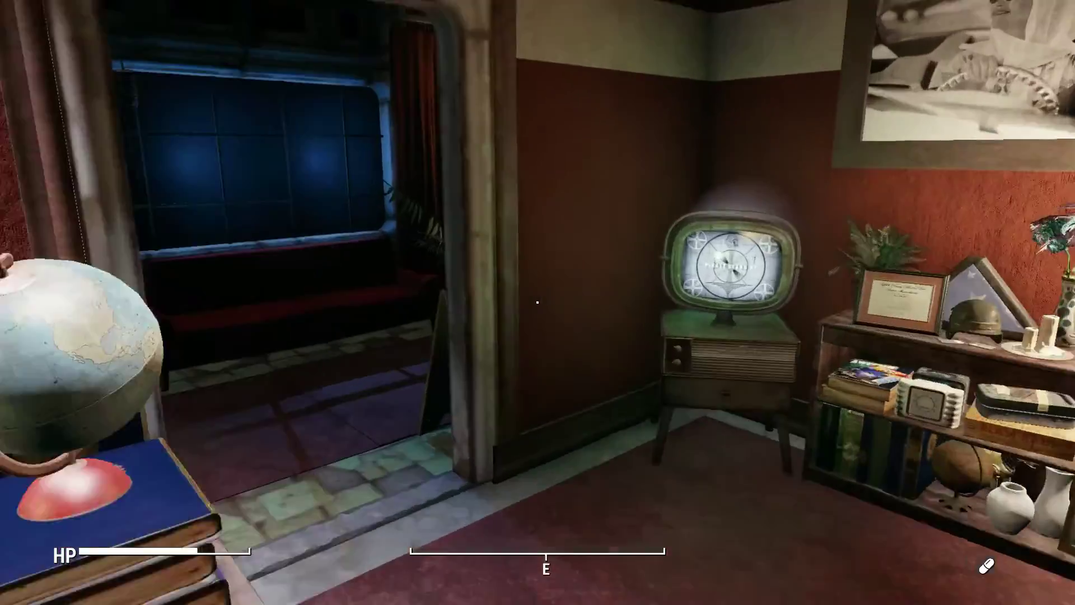
pyautogui.press('w')
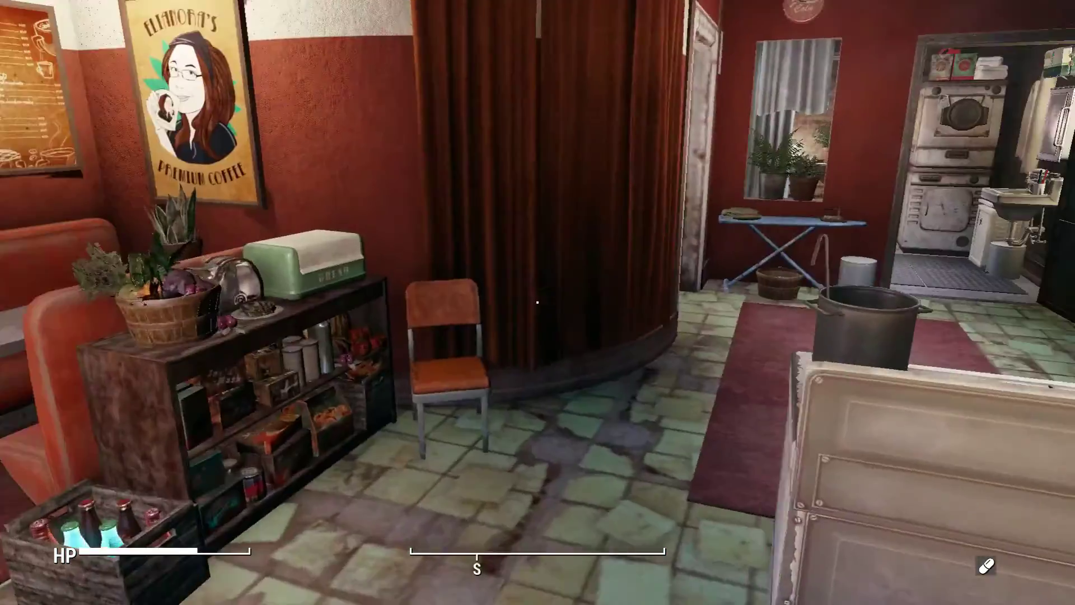
pyautogui.press('w')
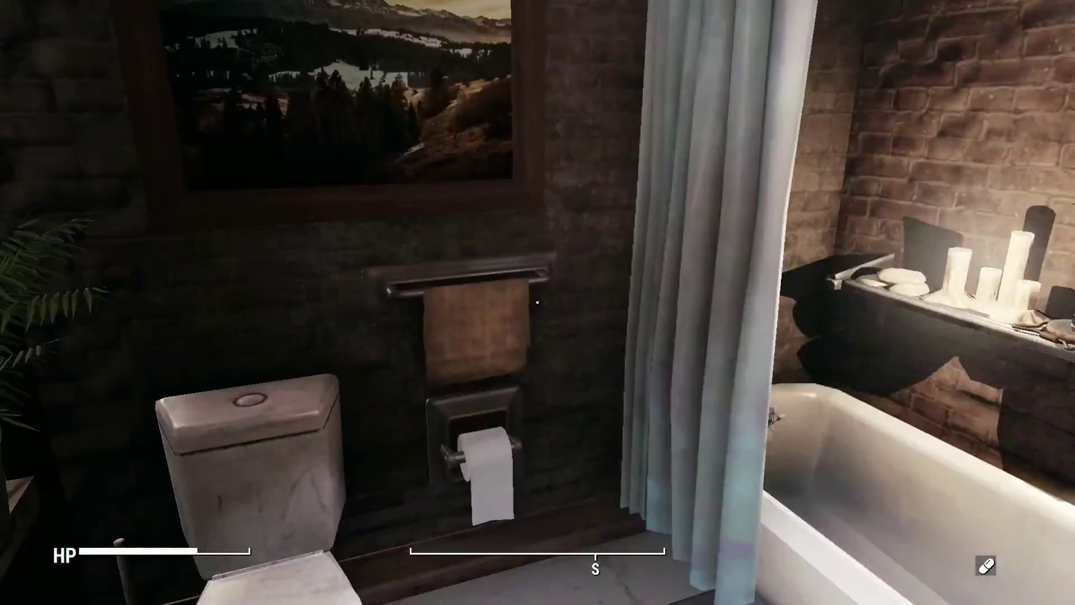
pyautogui.press('w')
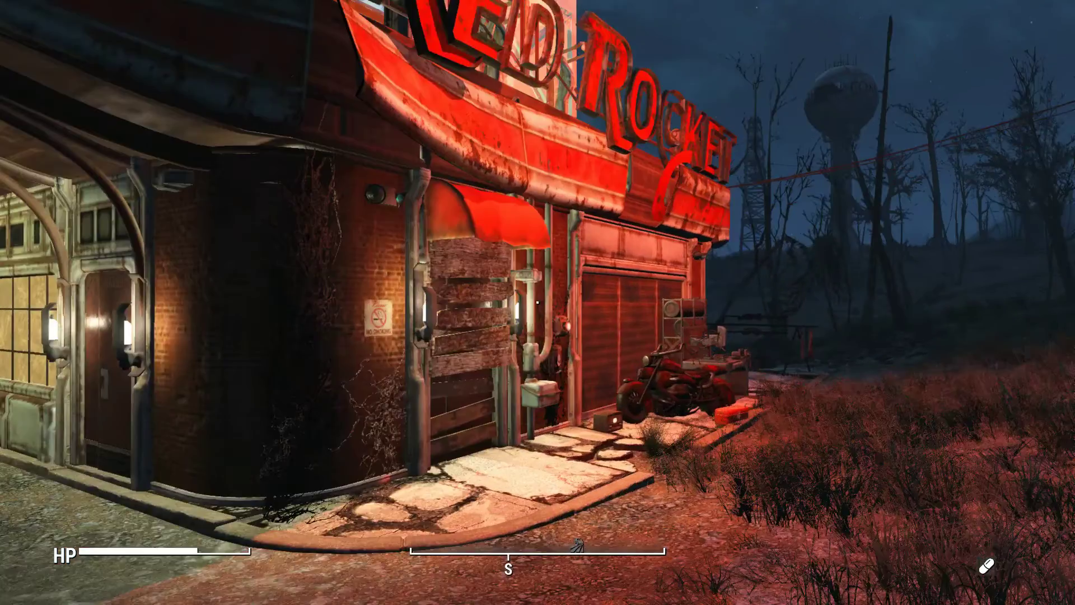
# Walk along the front to the garage door and check the garage interior near the workbench
pyautogui.press('w')
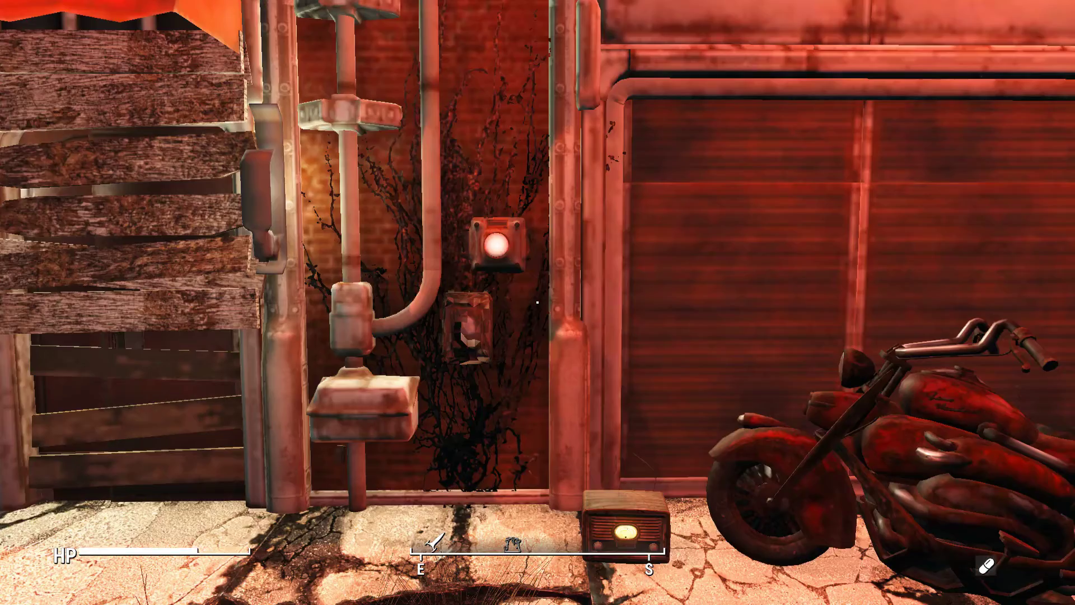
pyautogui.press('e')
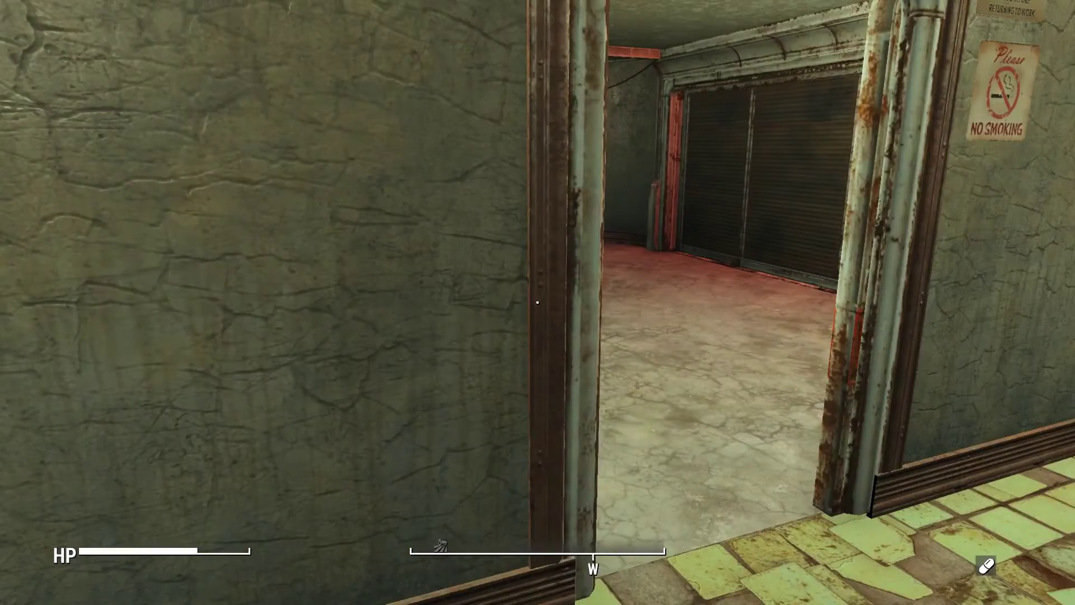
pyautogui.press('w')
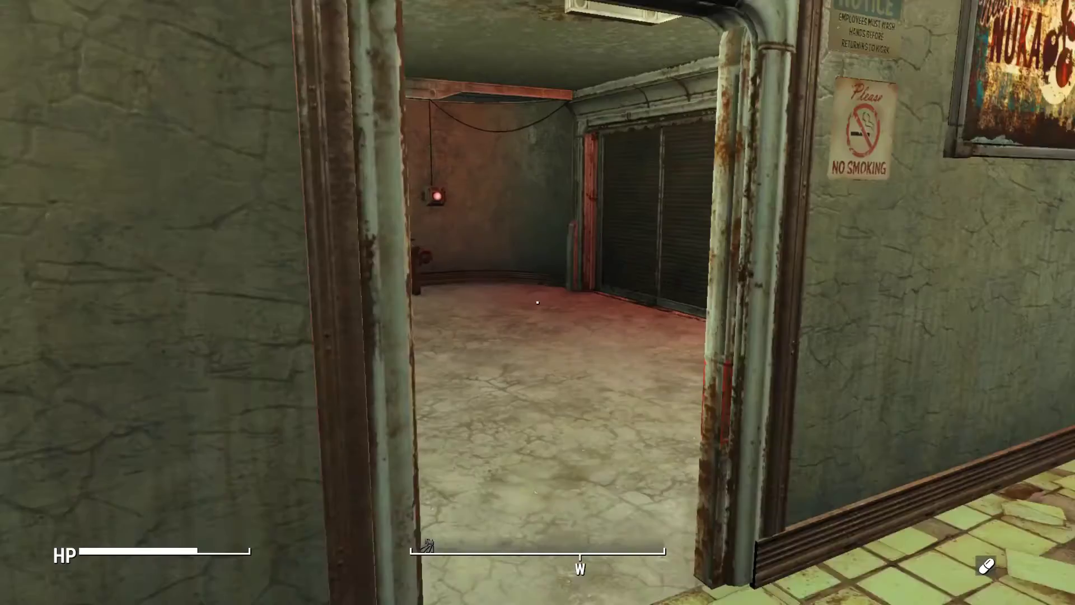
pyautogui.press('w')
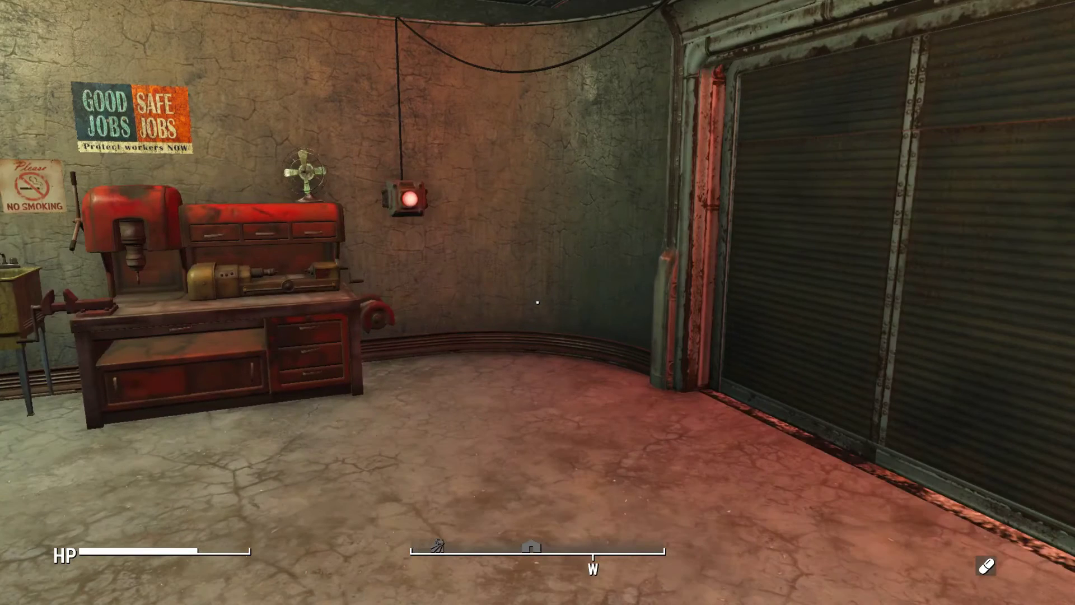
pyautogui.press('e')
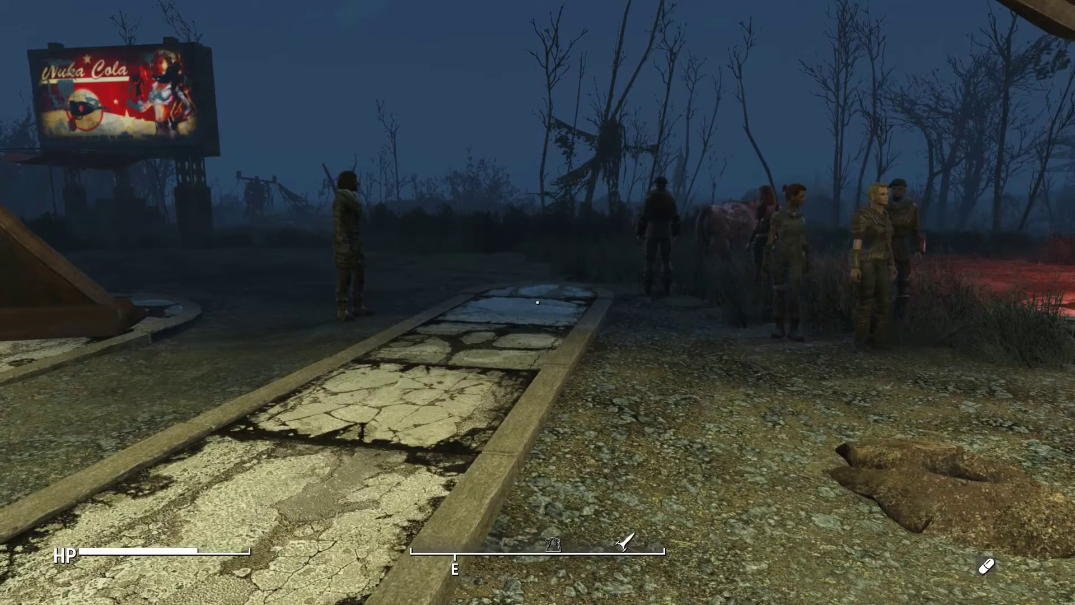
# Quit the game and open Nexus Mod Manager for Fallout 4
pyautogui.press('Escape')
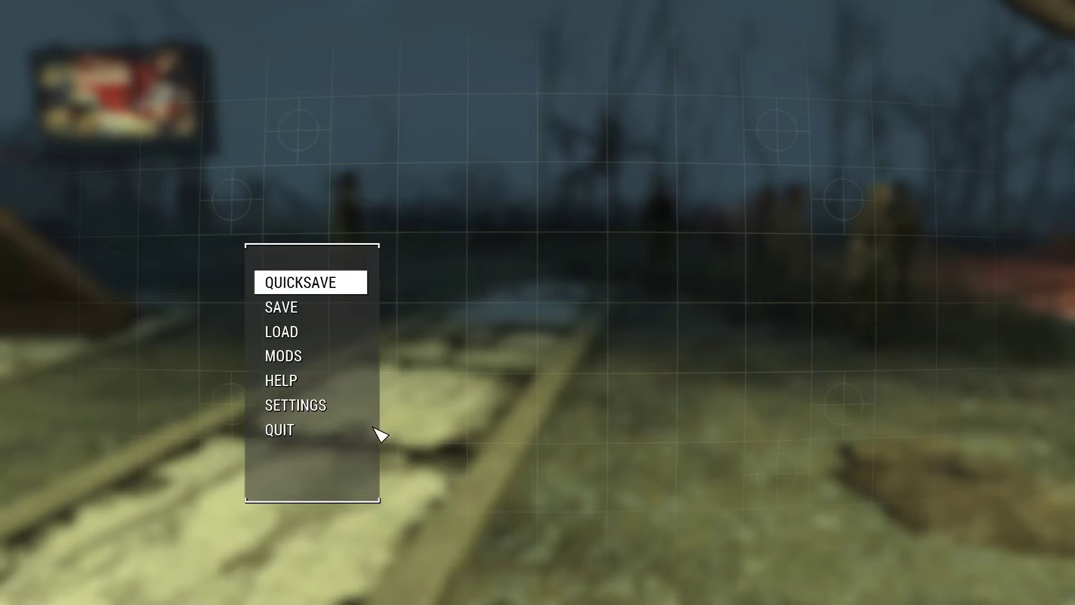
pyautogui.click(340, 438)
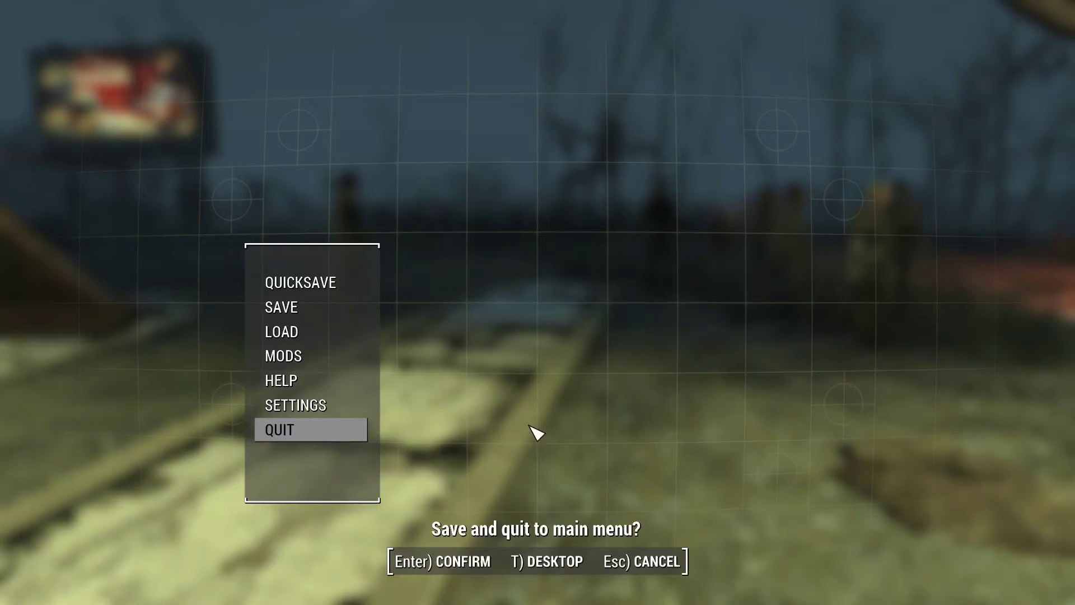
pyautogui.press('Return')
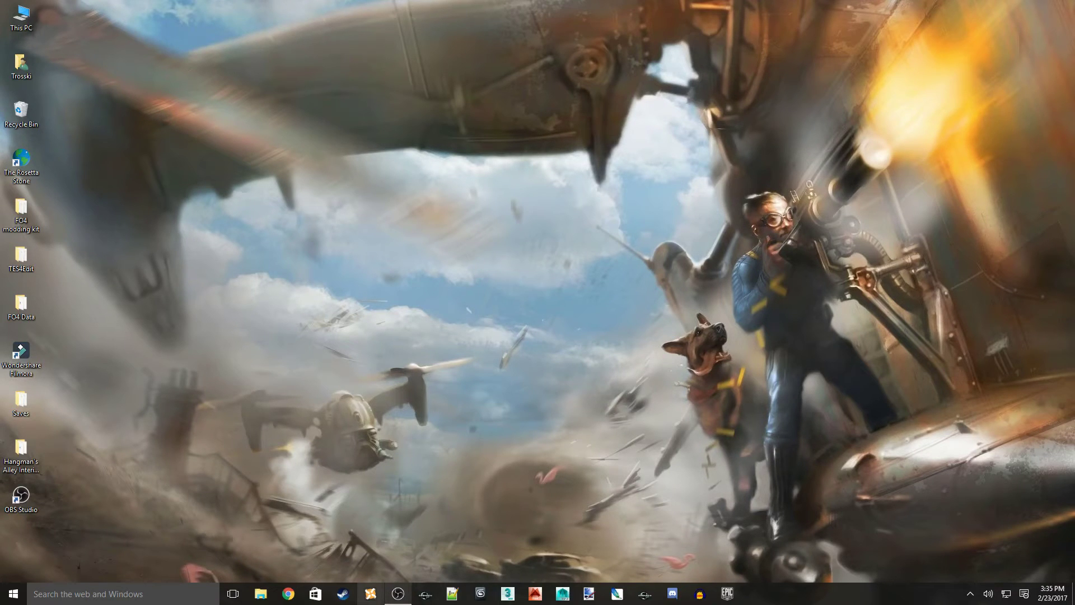
pyautogui.click(370, 593)
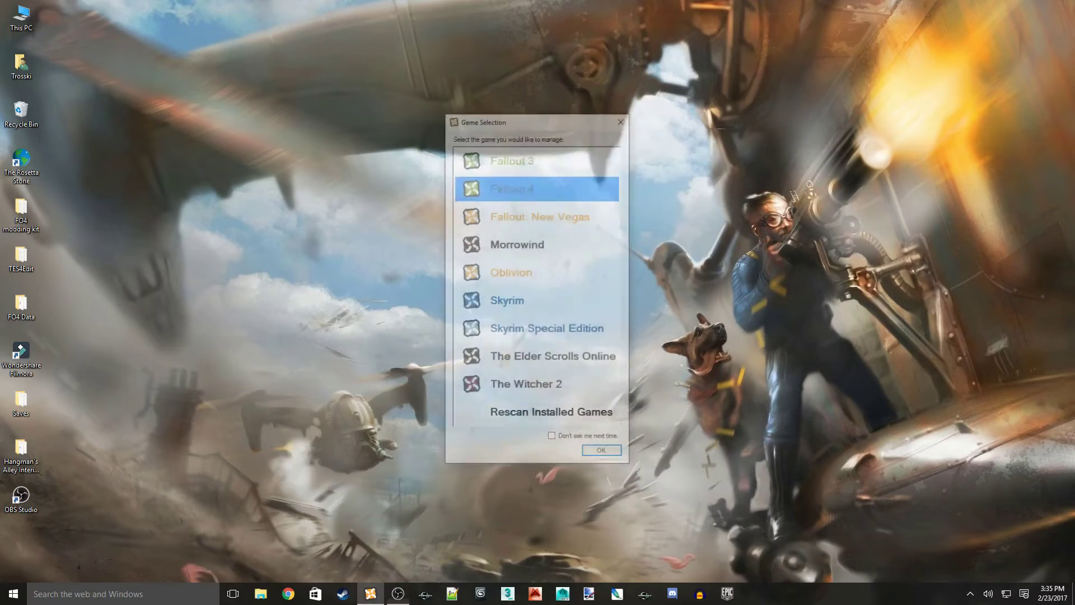
pyautogui.click(601, 450)
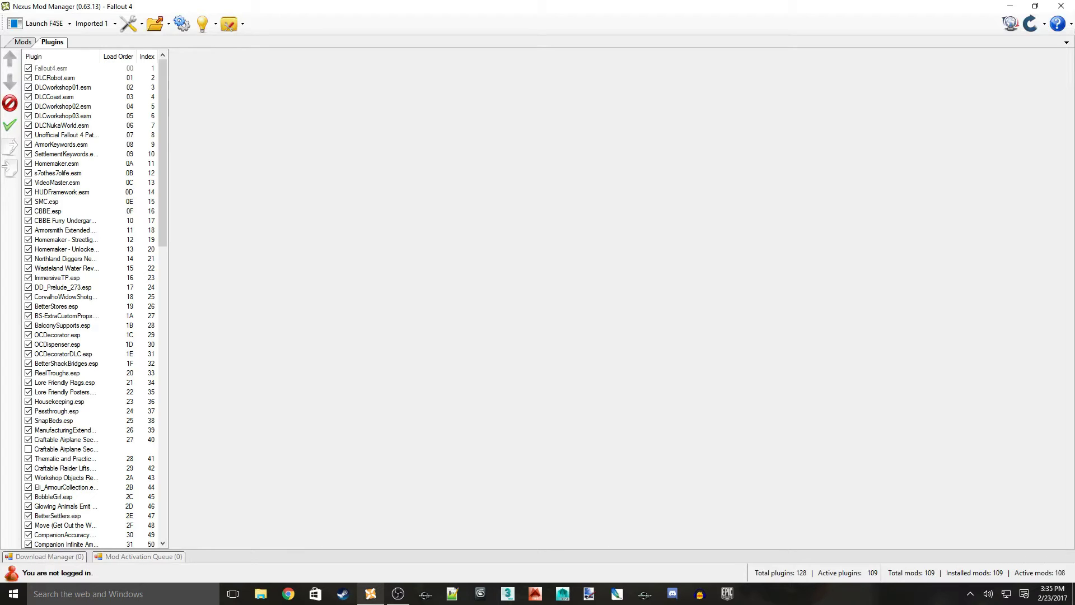
# Examine the plugin load order, including the Cleaner Settlements plugins and CSDEAVPRRRCP.esp at its end
pyautogui.scroll(-4, 85, 316)
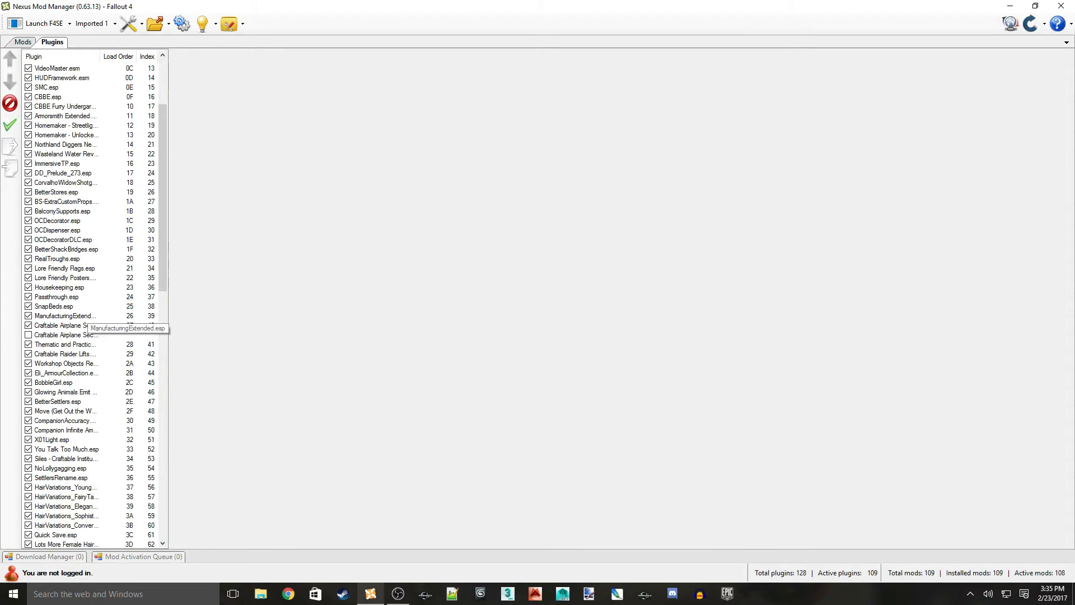
pyautogui.scroll(-1, 87, 316)
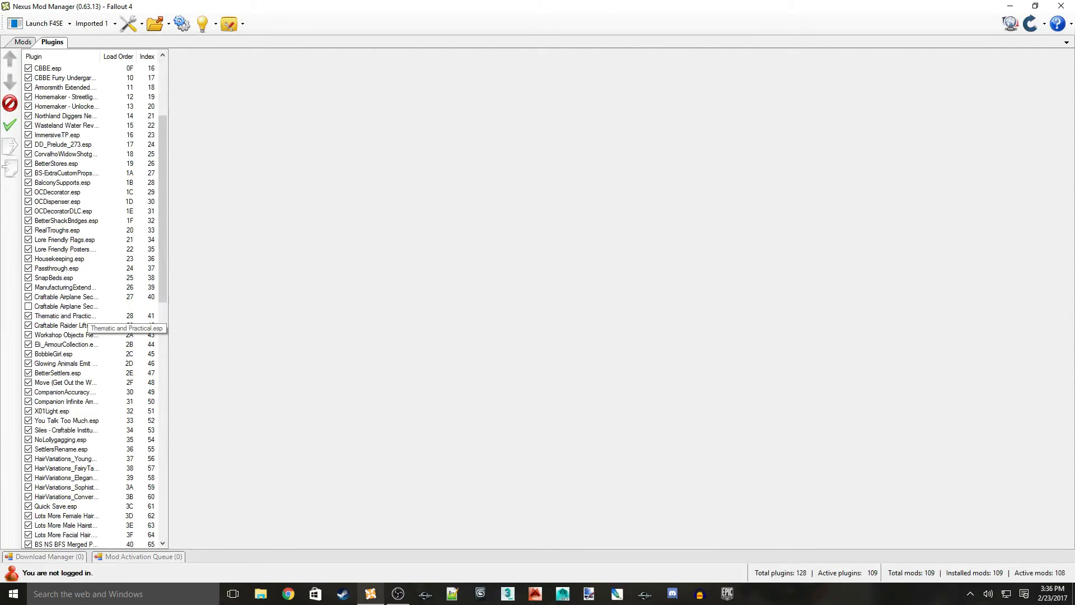
pyautogui.scroll(-14, 87, 324)
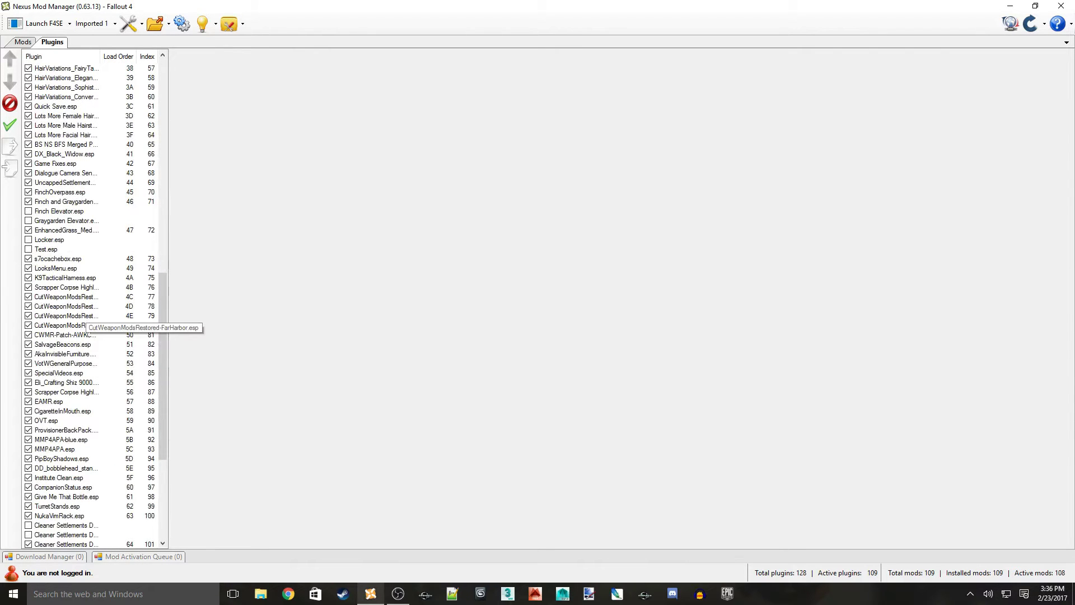
pyautogui.scroll(-2, 87, 324)
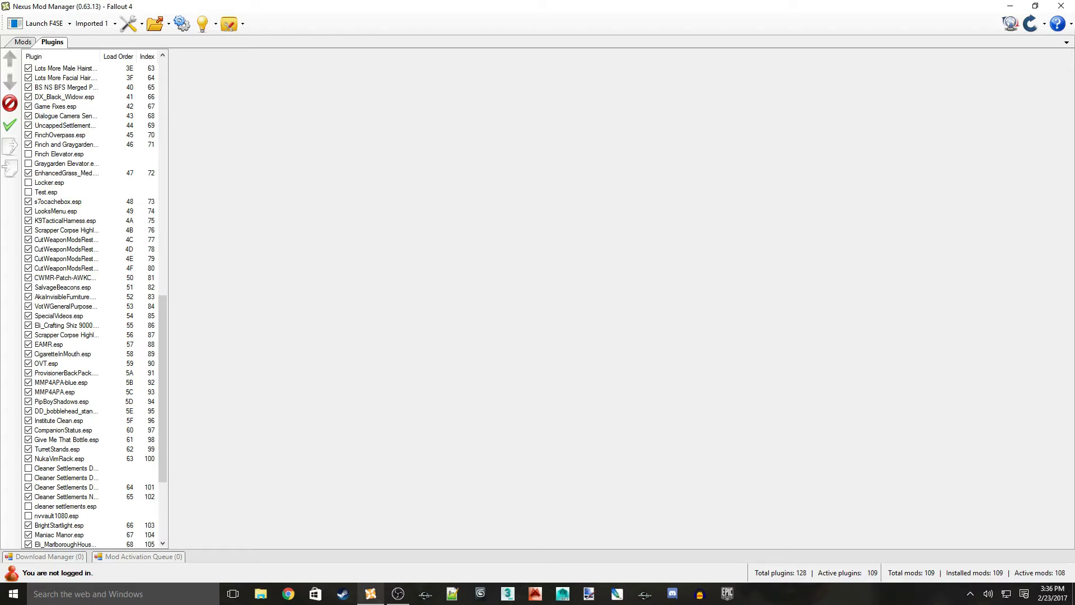
pyautogui.scroll(-3, 95, 302)
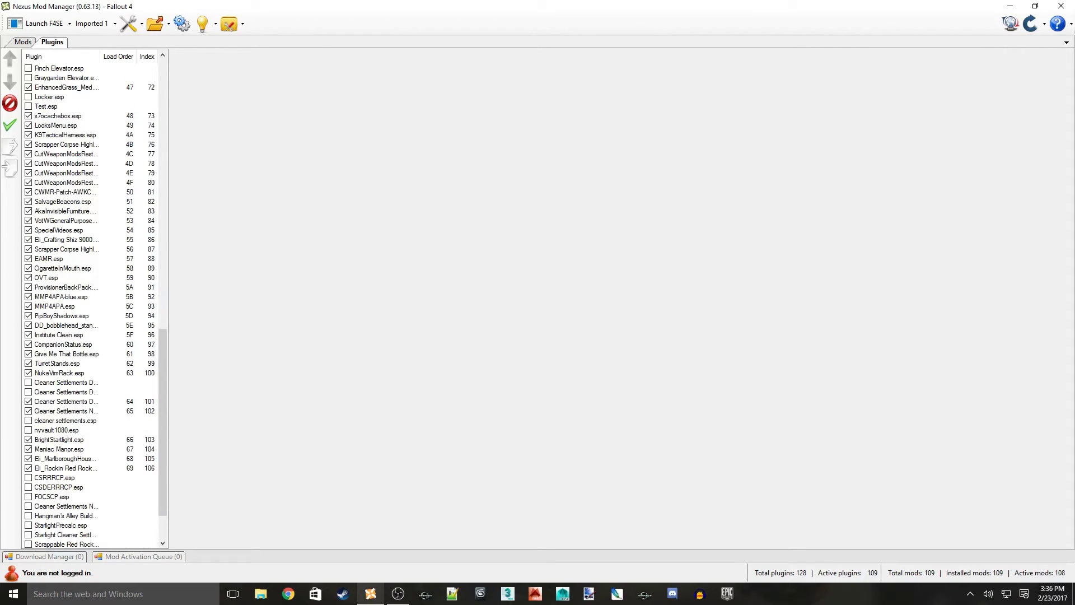
pyautogui.scroll(-2, 95, 303)
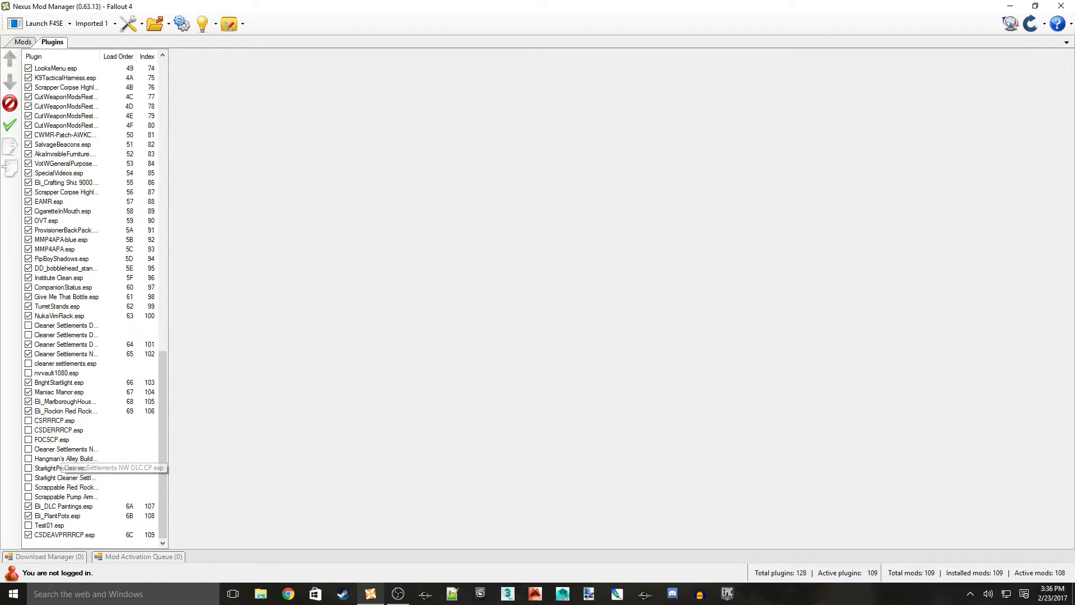
pyautogui.scroll(11, 95, 302)
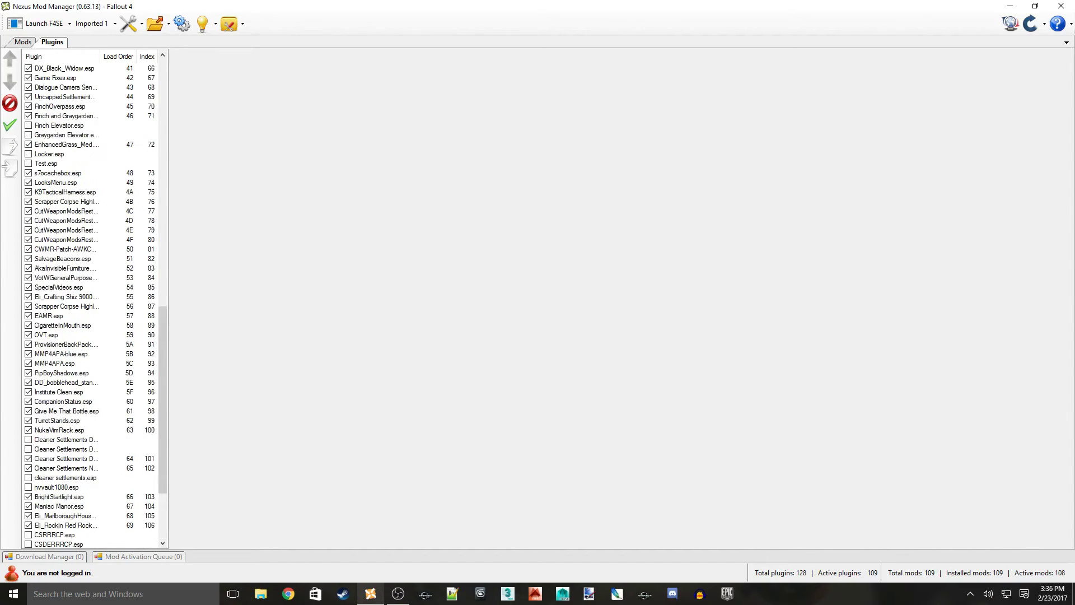
pyautogui.scroll(-11, 84, 413)
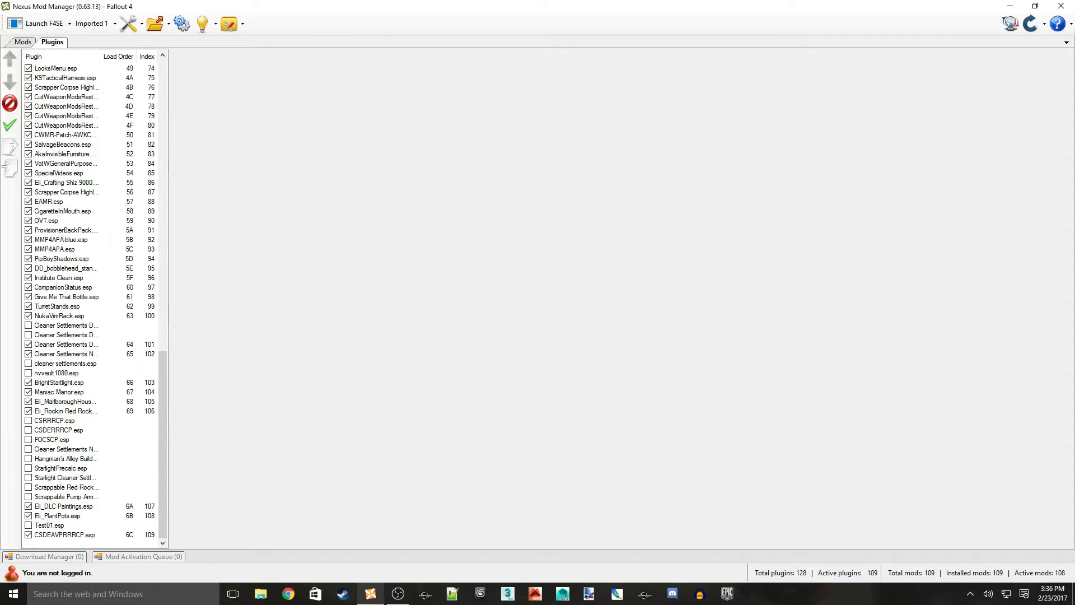
# Move BrightStarlight.esp above the Cleaner Settlements plugins in the load order, and return it to directly above Maniac Manor.esp
pyautogui.click(59, 382)
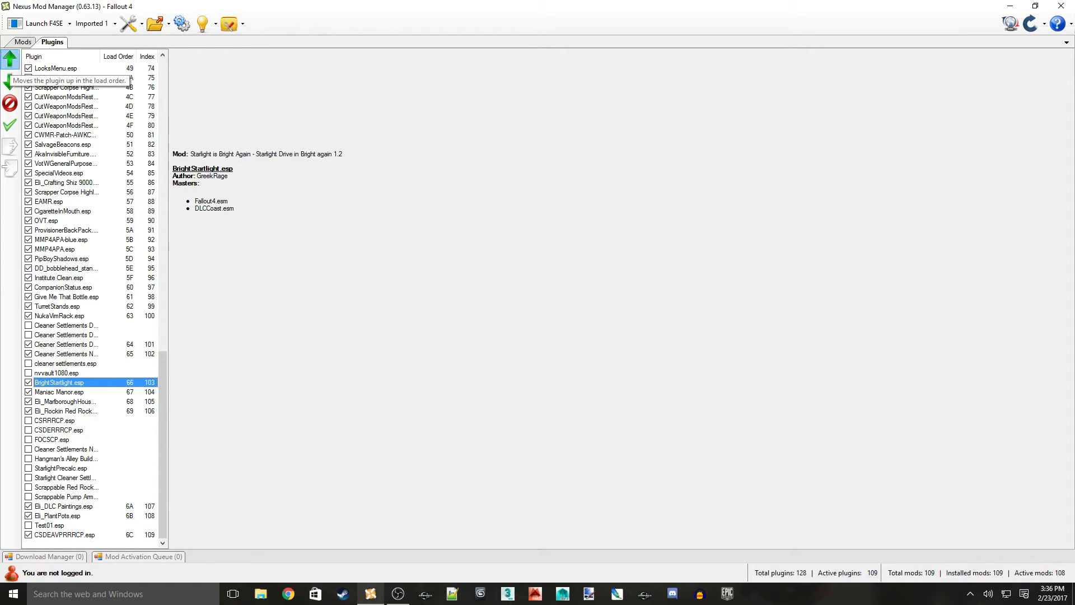
pyautogui.click(9, 58)
pyautogui.click(10, 58)
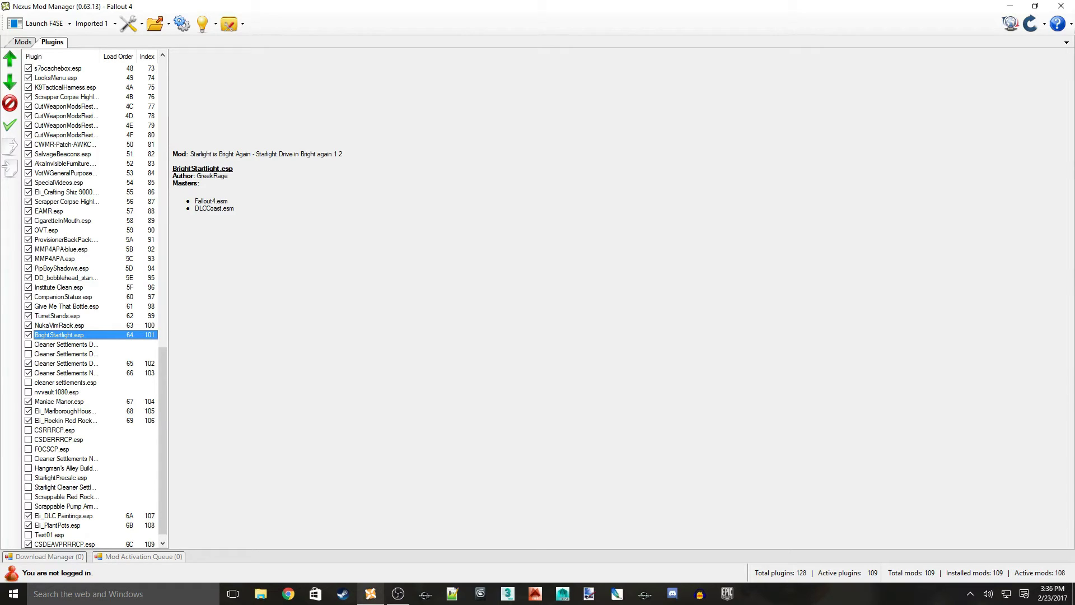
pyautogui.click(10, 81)
pyautogui.click(10, 81)
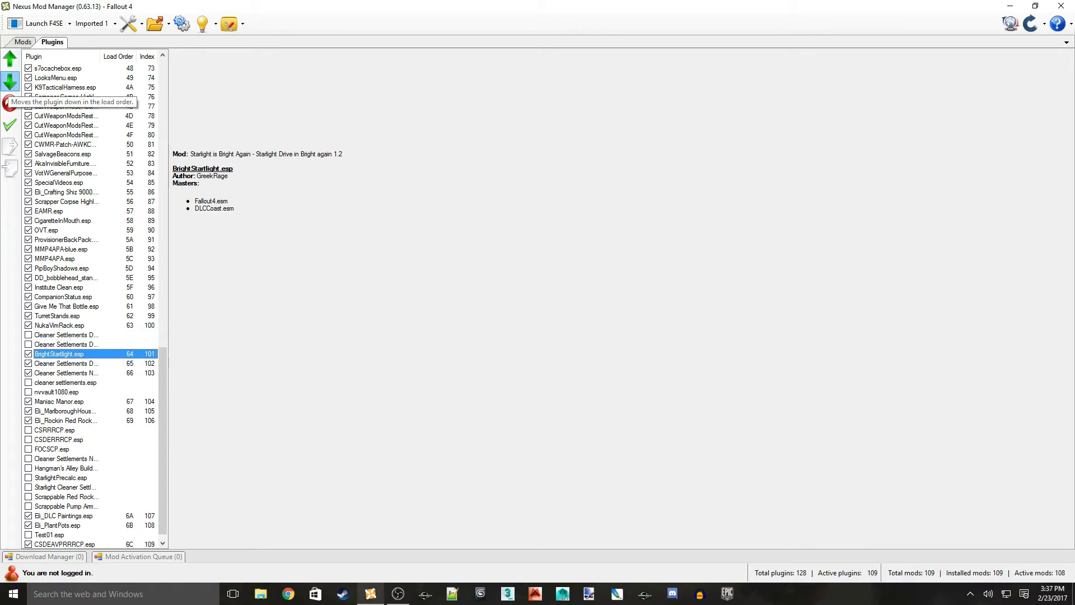
pyautogui.click(10, 81)
pyautogui.click(10, 81)
pyautogui.click(10, 81)
pyautogui.click(10, 81)
pyautogui.click(11, 81)
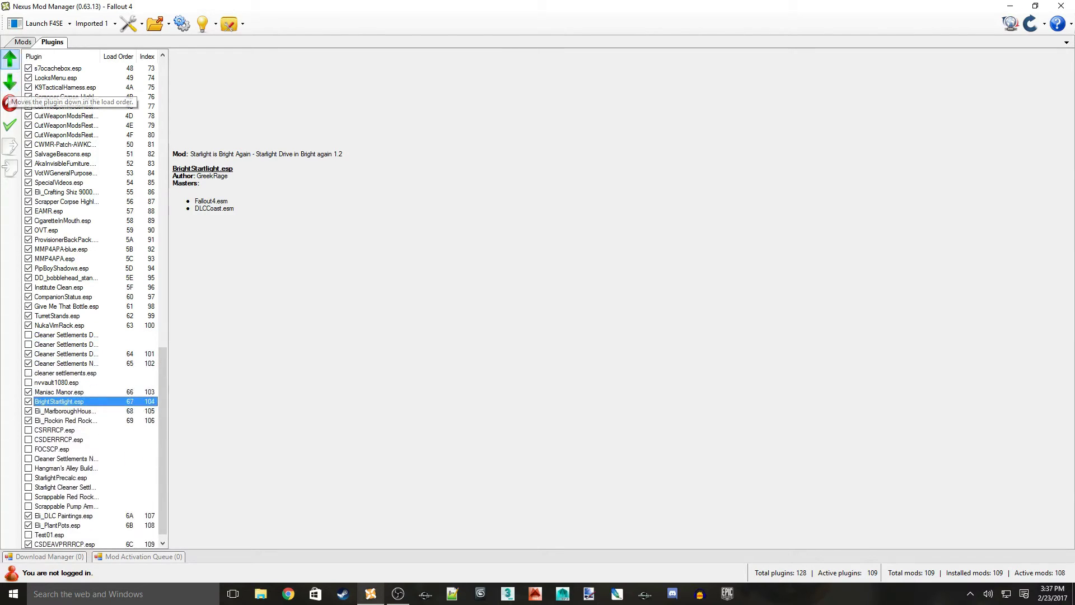
pyautogui.click(10, 58)
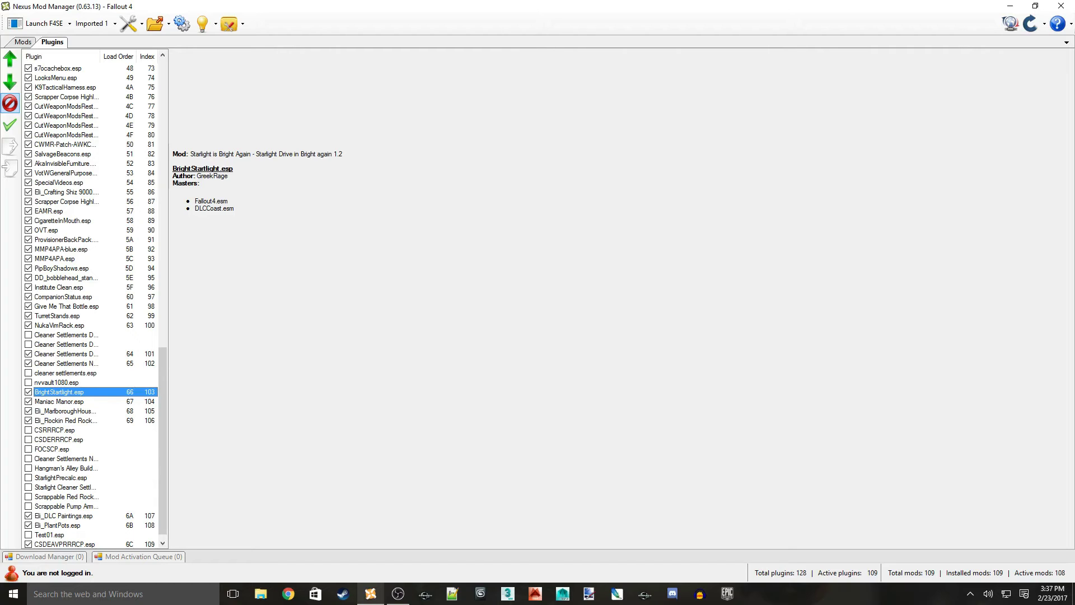
pyautogui.scroll(5, 73, 283)
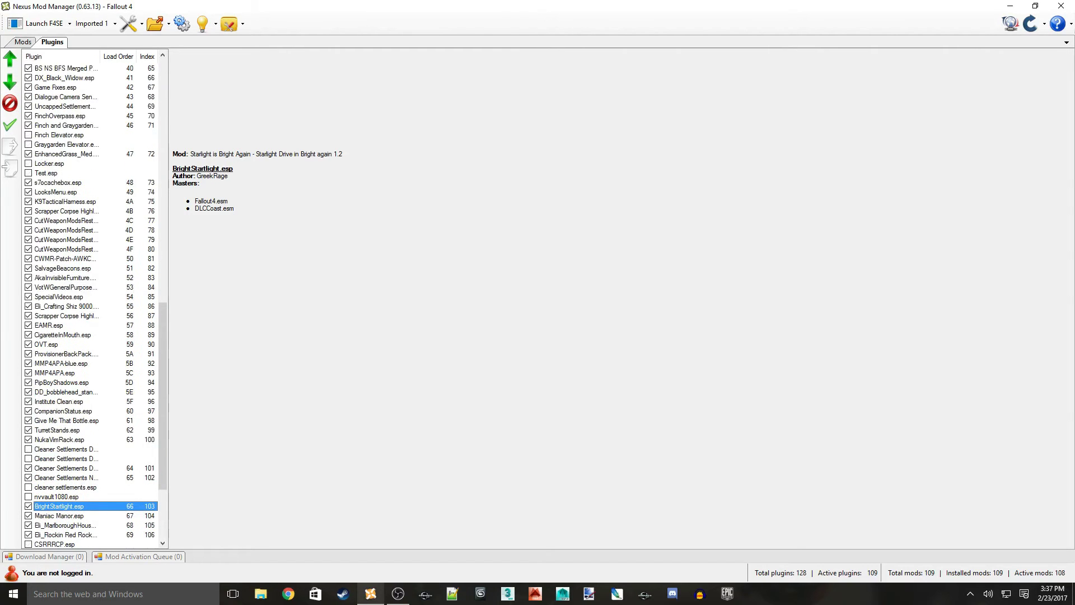
pyautogui.scroll(11, 73, 297)
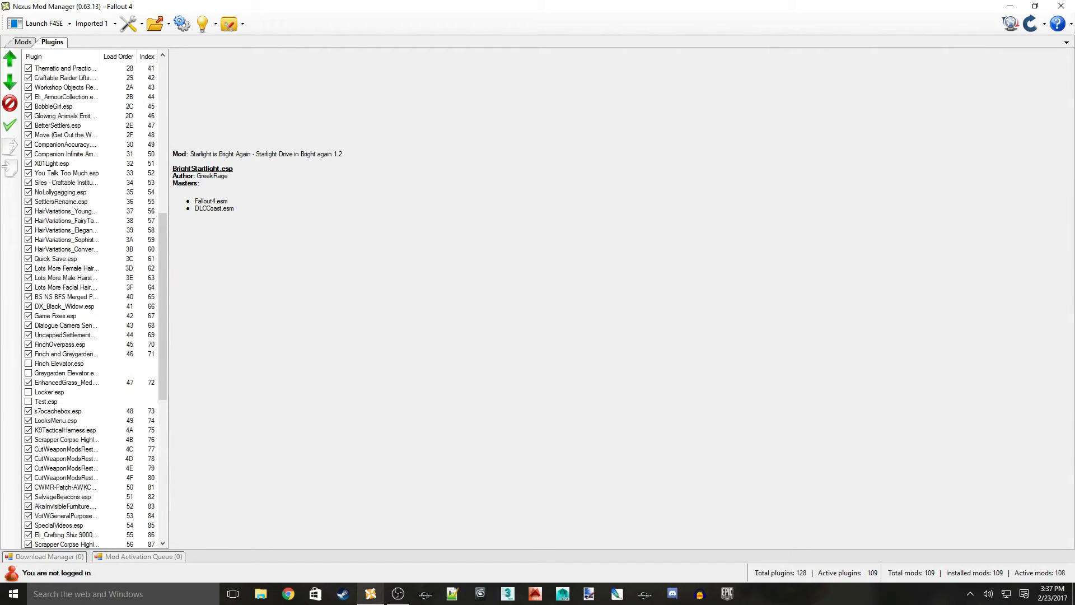
pyautogui.scroll(9, 73, 287)
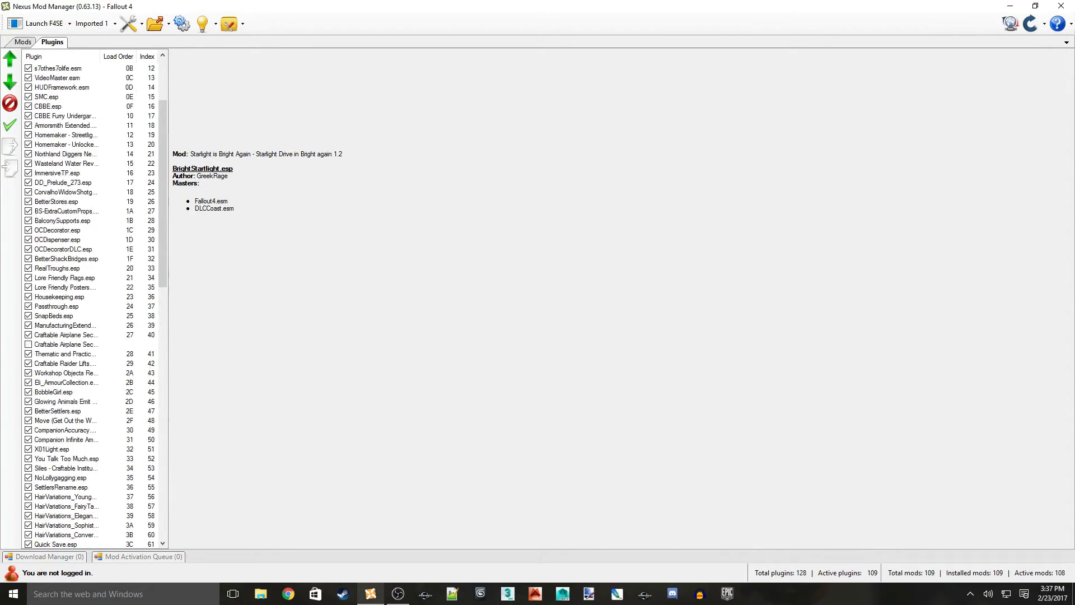
pyautogui.scroll(-12, 72, 287)
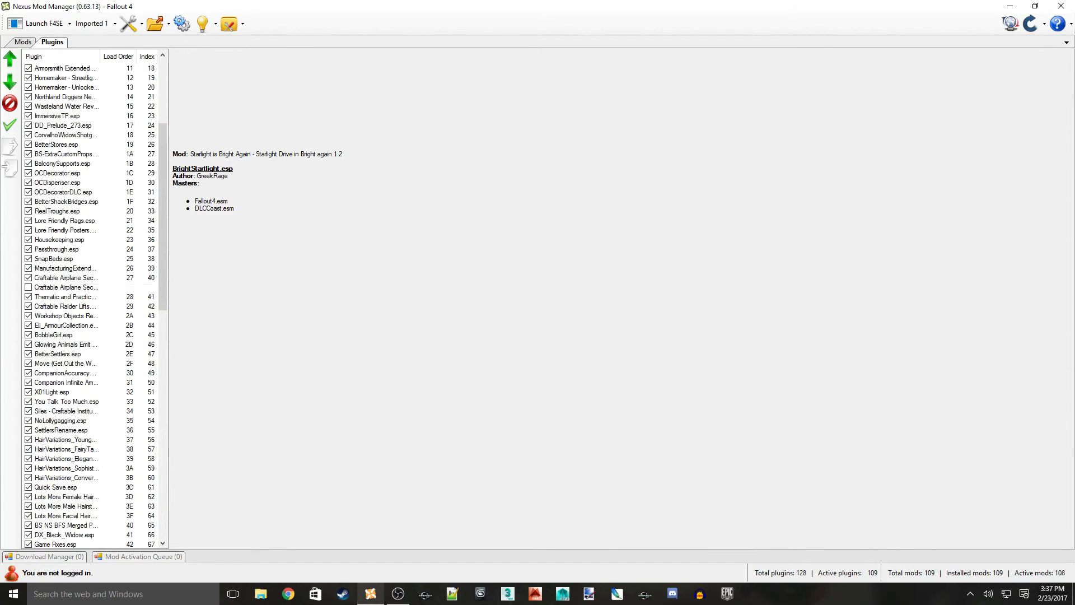
pyautogui.scroll(-6, 84, 297)
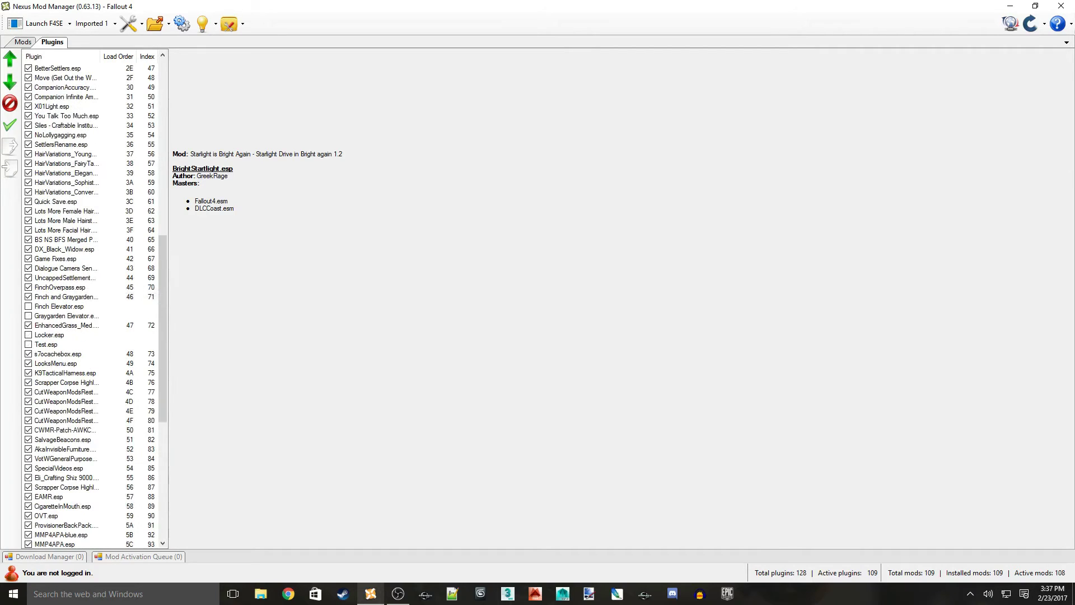
# Check BrightStarlight.esp's place in the load order, and approach the Starlight Drive-In building in Fallout 4
pyautogui.scroll(-6, 84, 297)
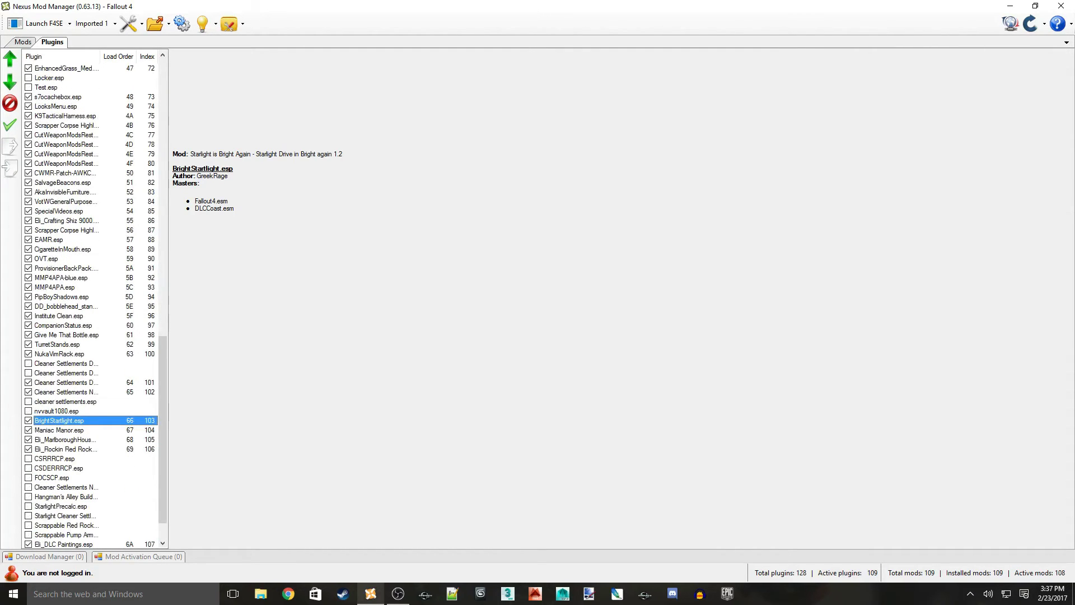
pyautogui.scroll(-2, 77, 462)
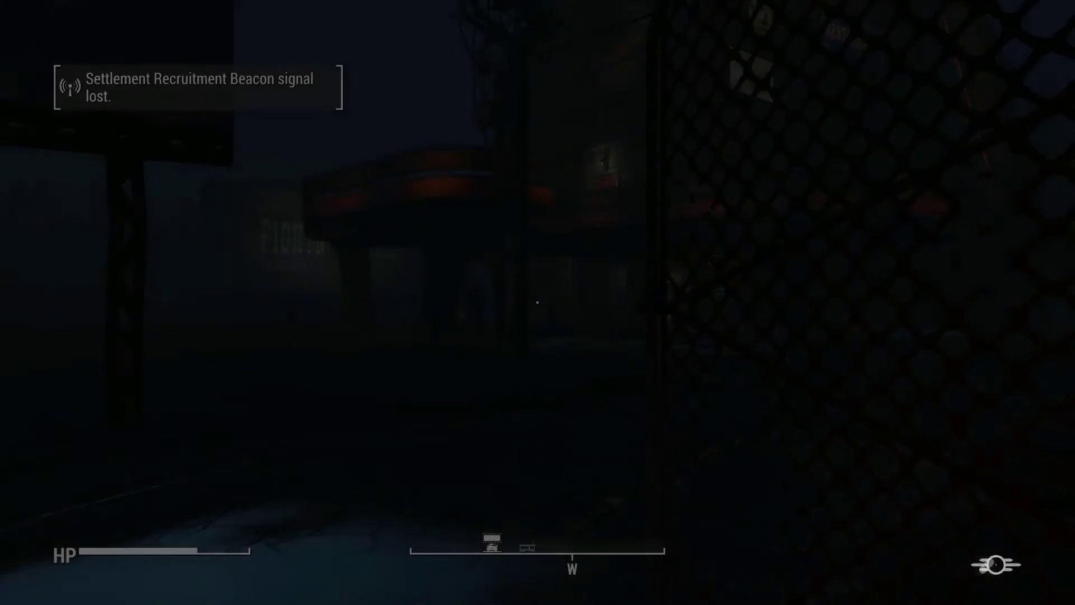
pyautogui.press('w')
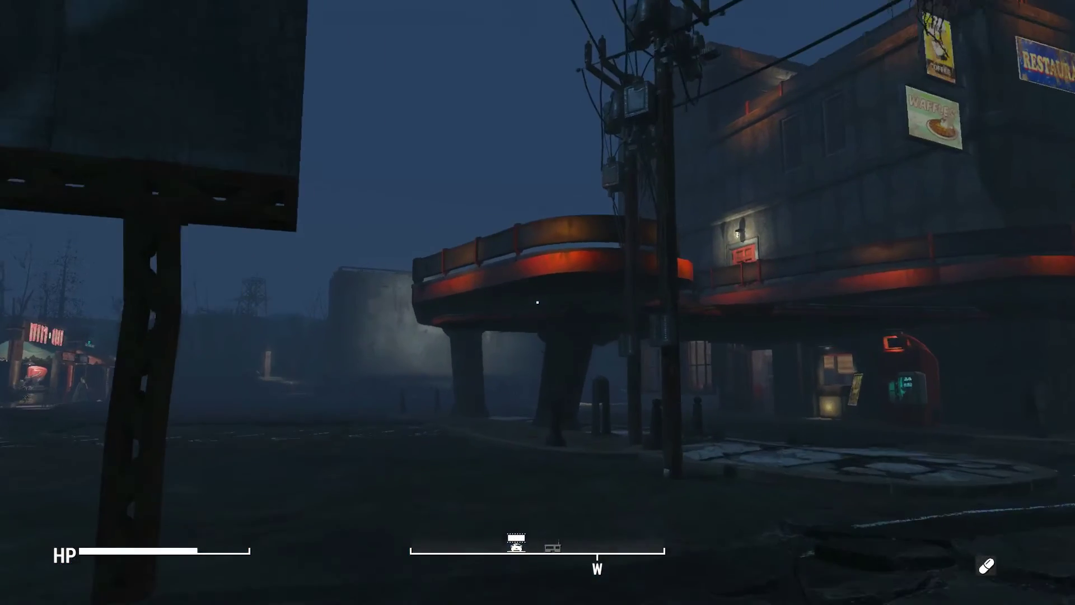
pyautogui.press('a')
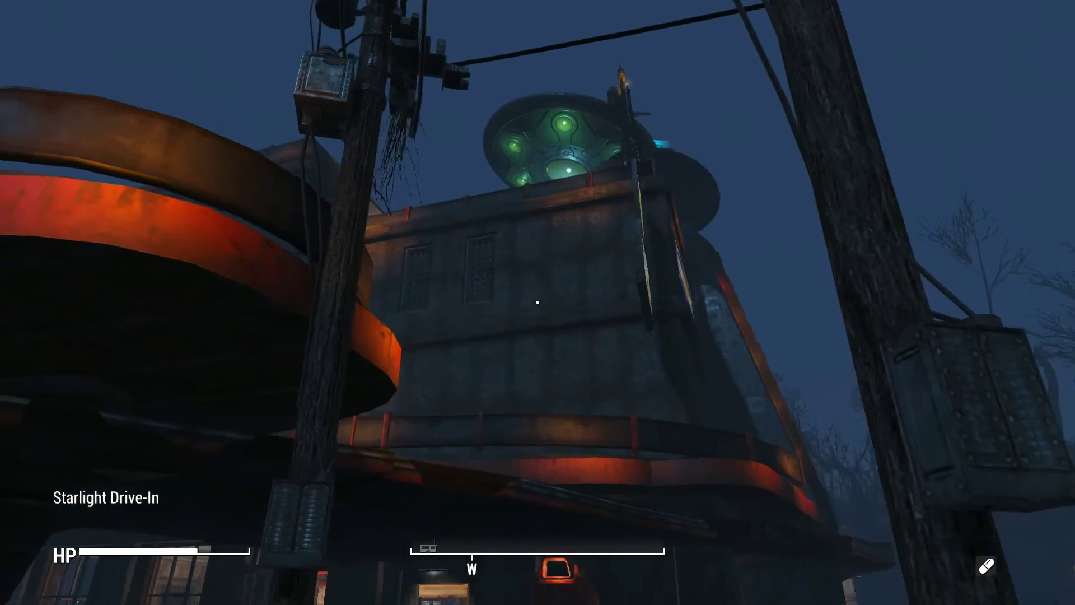
pyautogui.press('d')
pyautogui.press('d')
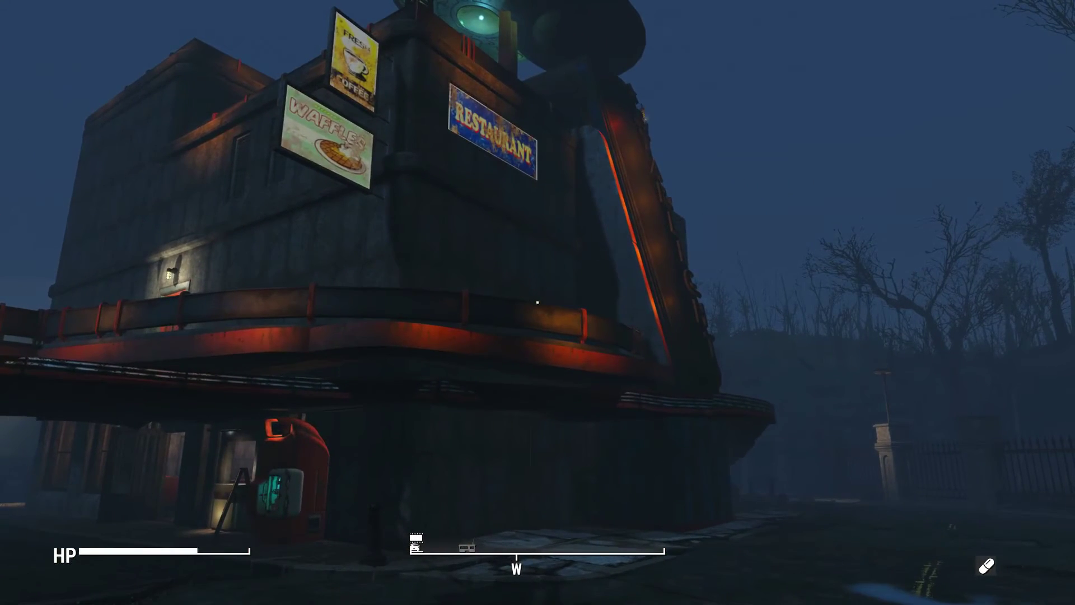
# Inspect the restaurant's exterior walls, signs and rooftop saucer at Starlight Drive-In while circling the building
pyautogui.press('w')
pyautogui.press('d')
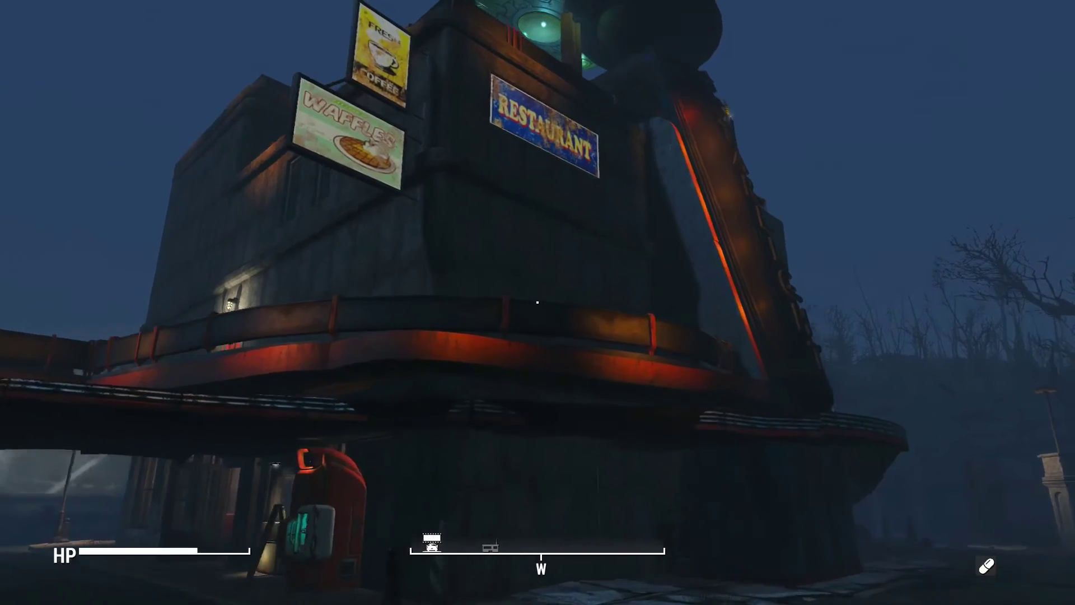
pyautogui.press('d')
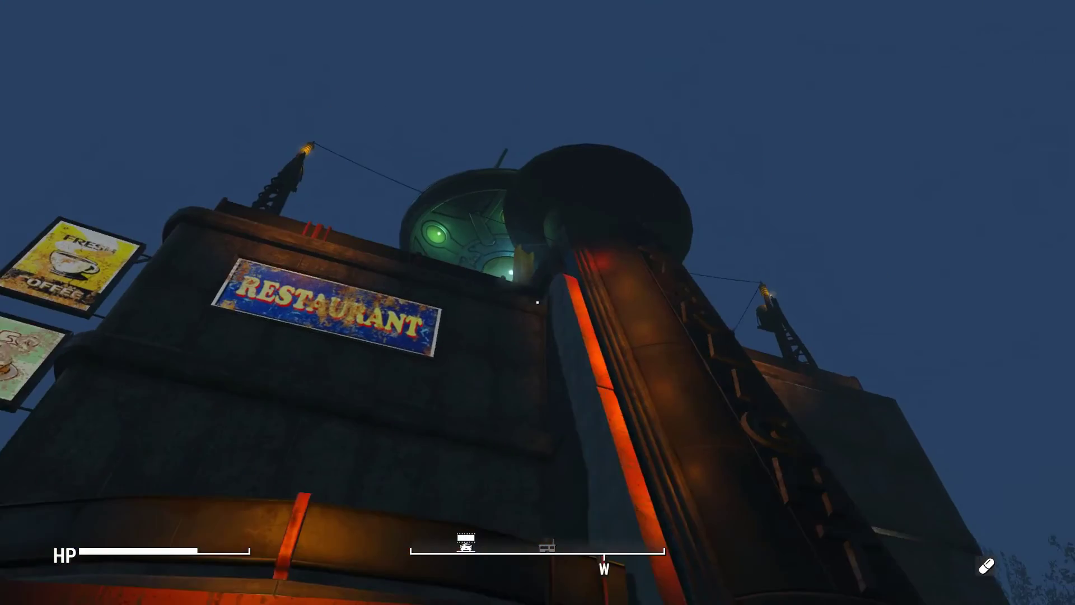
pyautogui.press('d')
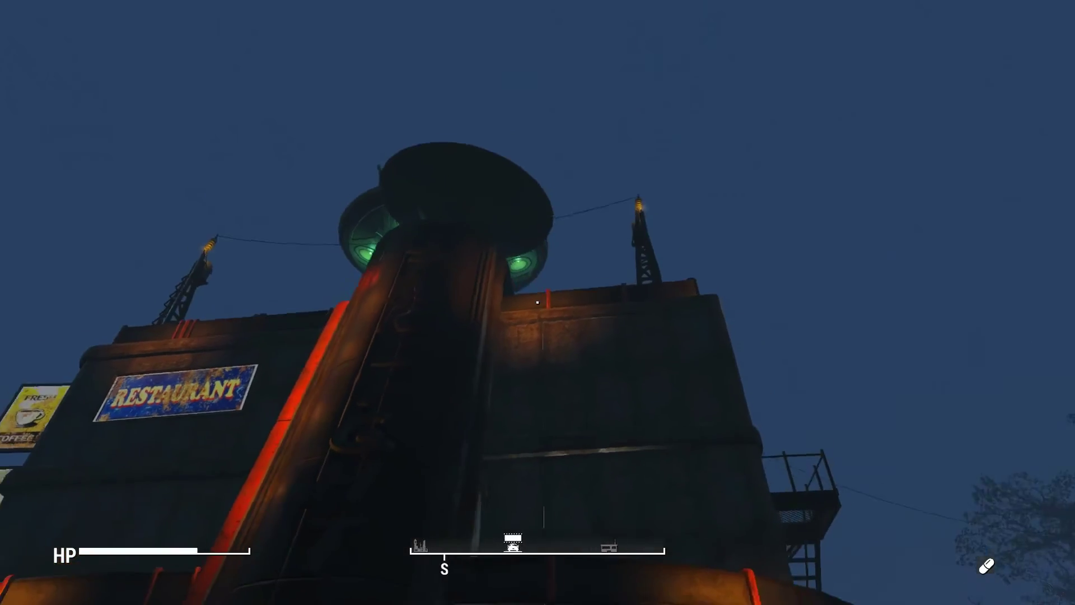
pyautogui.press('d')
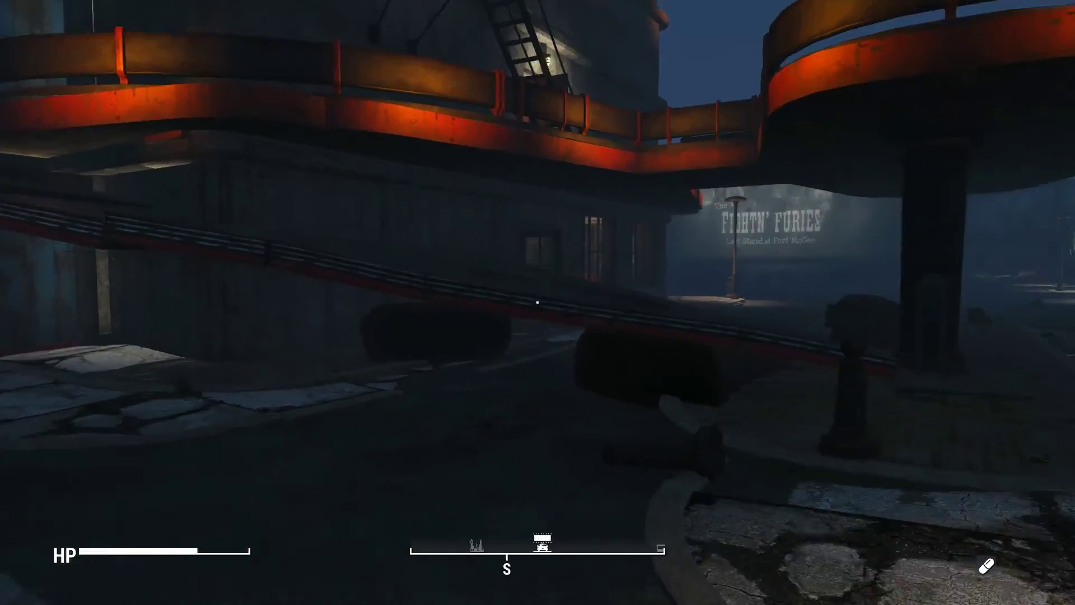
# Walk past the collapsed ramp and under the raised walkway to check the parking lot and movie screen
pyautogui.press('w')
pyautogui.press('s')
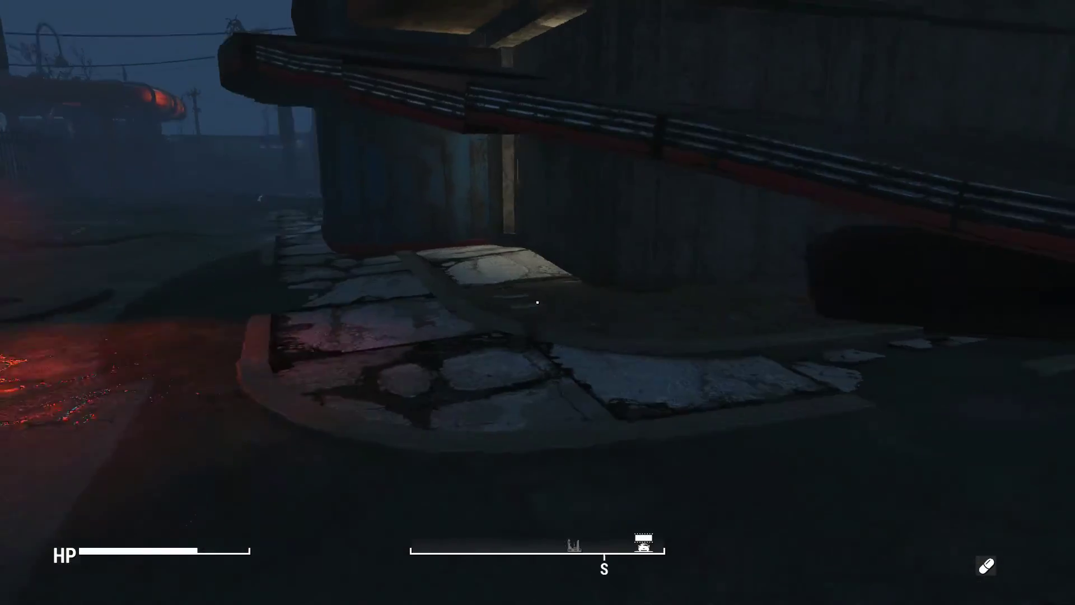
pyautogui.press('d')
pyautogui.press('w')
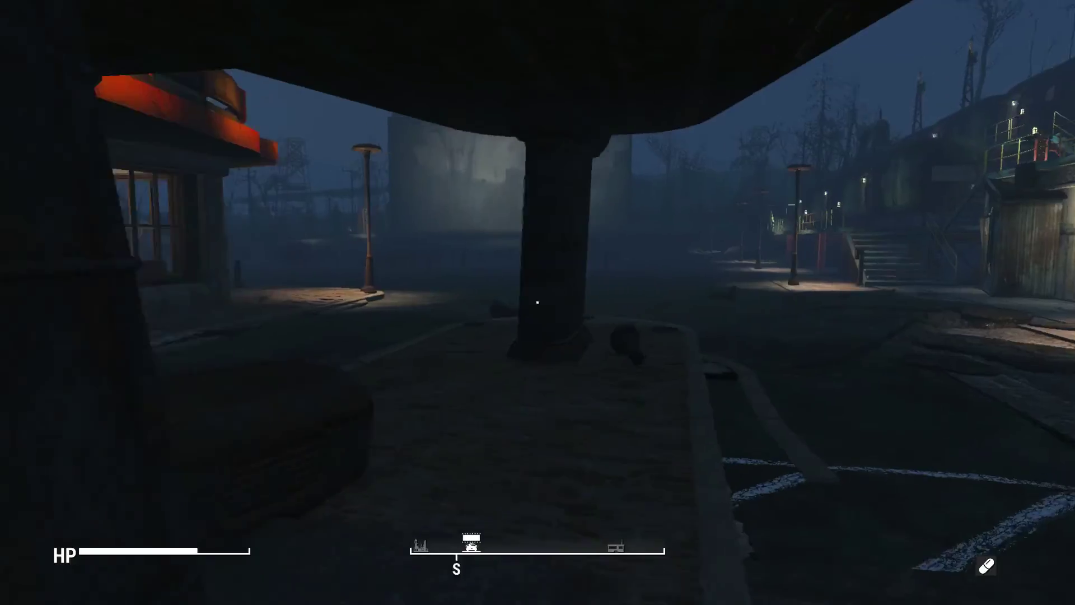
pyautogui.press('w')
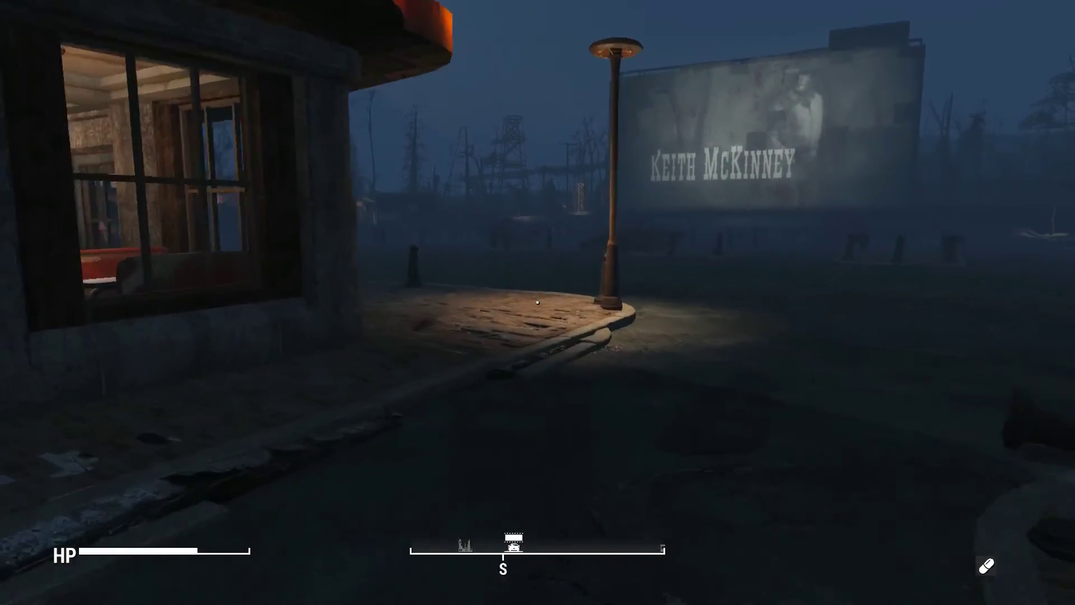
pyautogui.press('w')
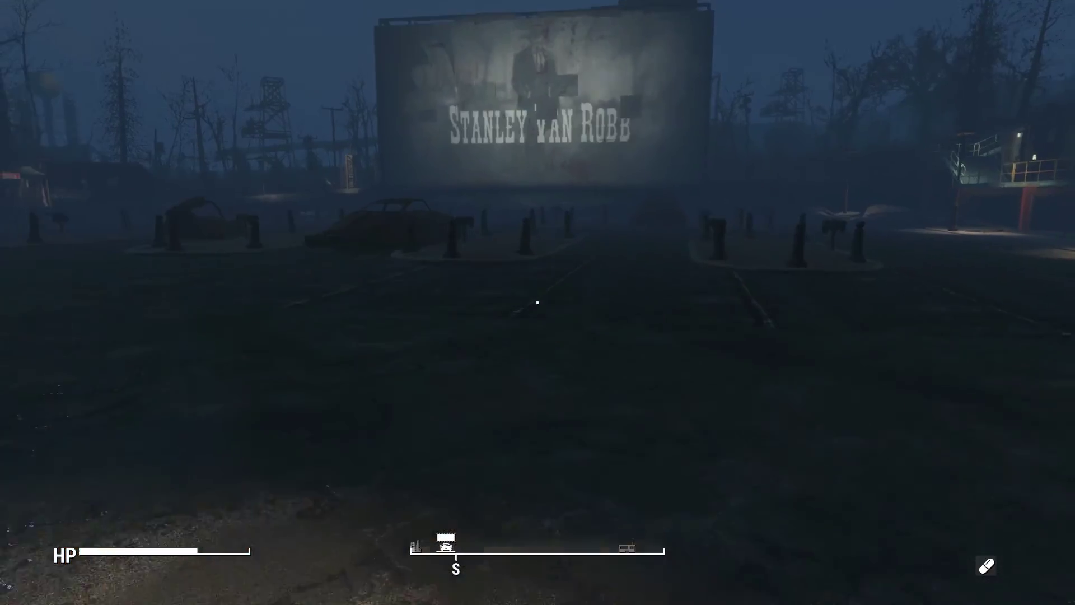
pyautogui.press('w')
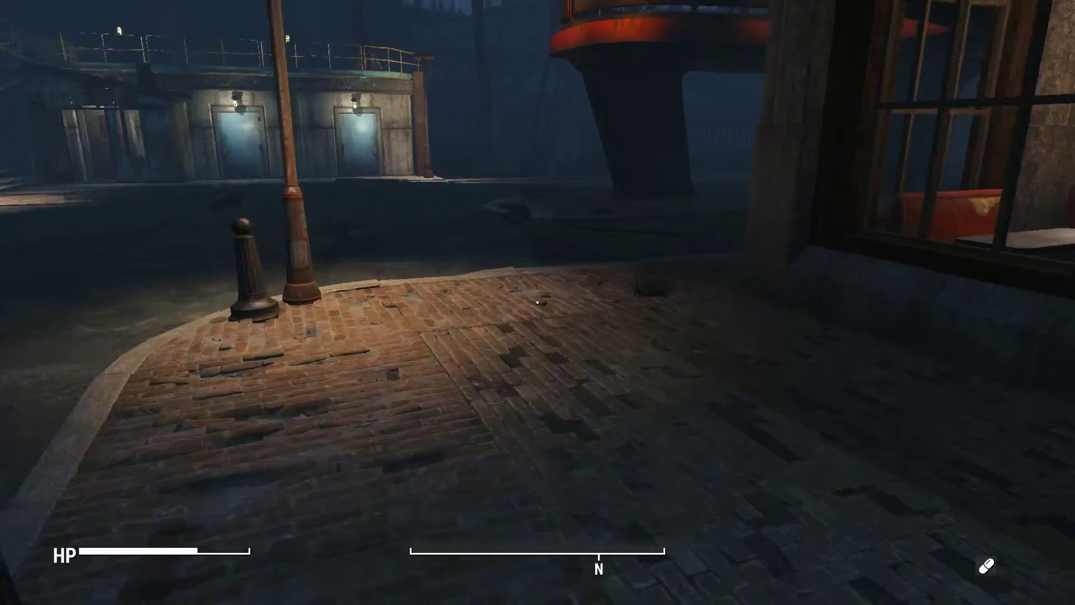
# Follow the diner's outer wall to its open door and check the booths, counter and stairs inside
pyautogui.press('w')
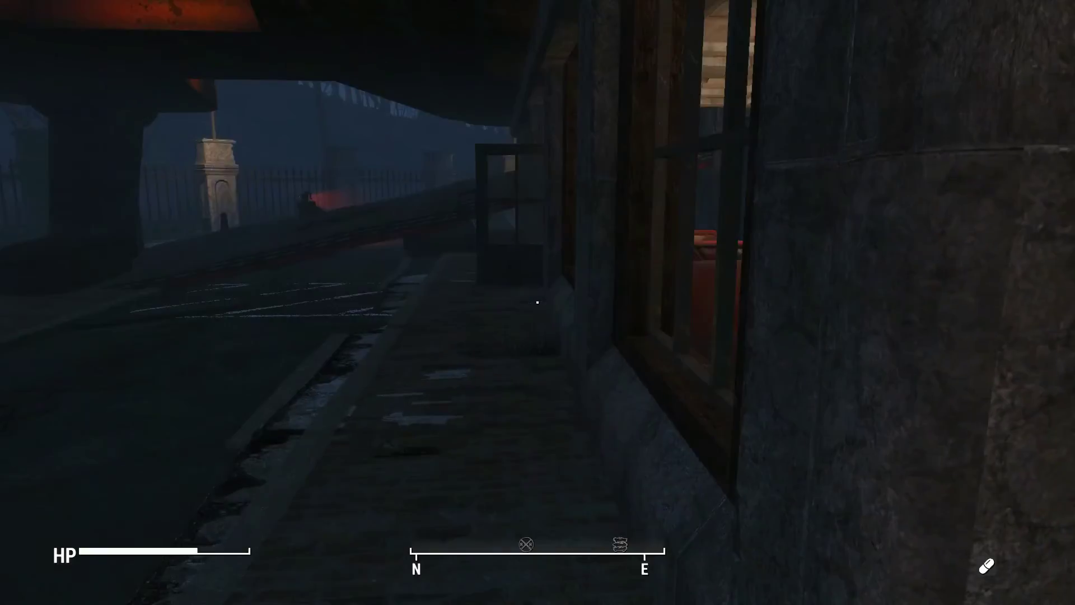
pyautogui.press('w')
pyautogui.press('a')
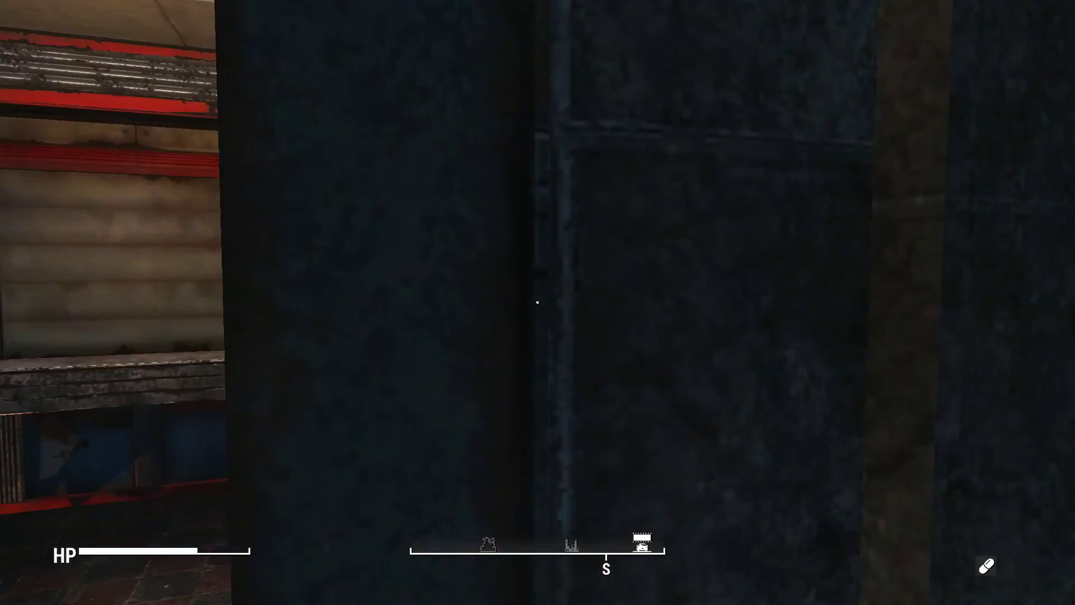
pyautogui.press('w')
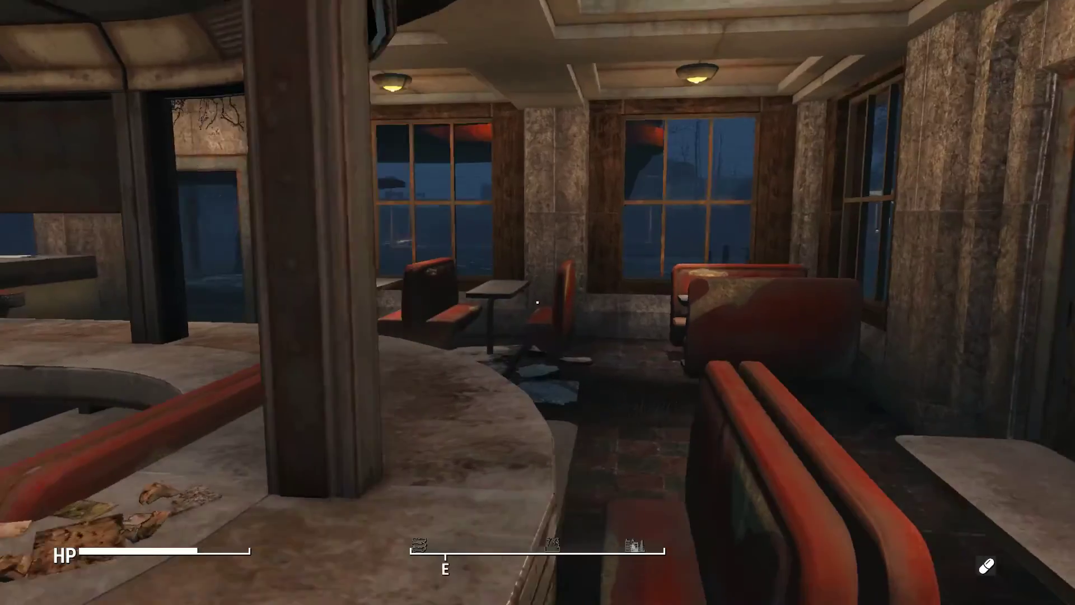
pyautogui.press('w')
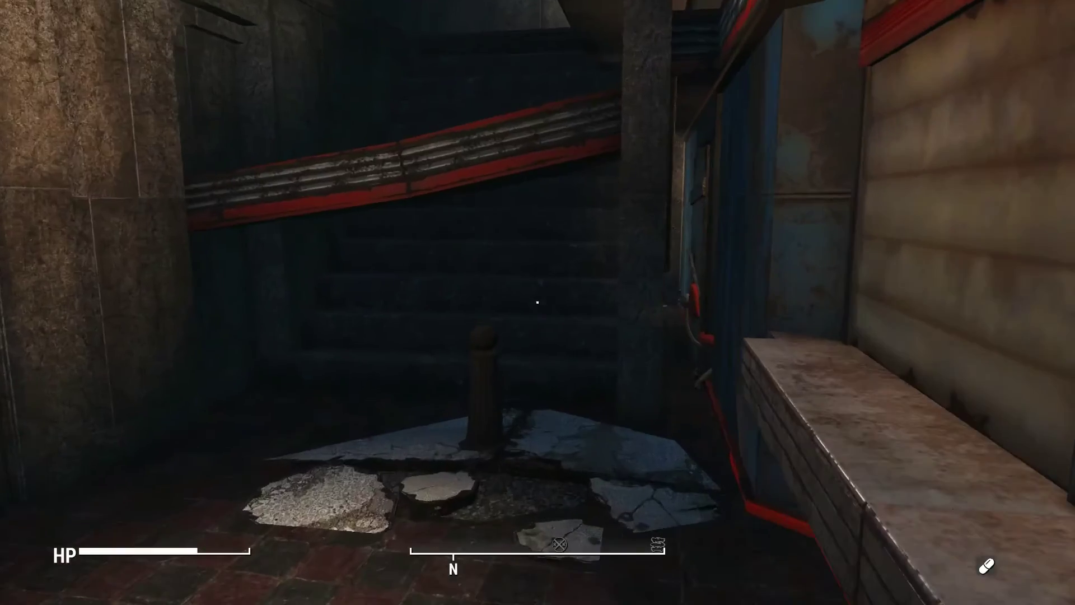
pyautogui.press('w')
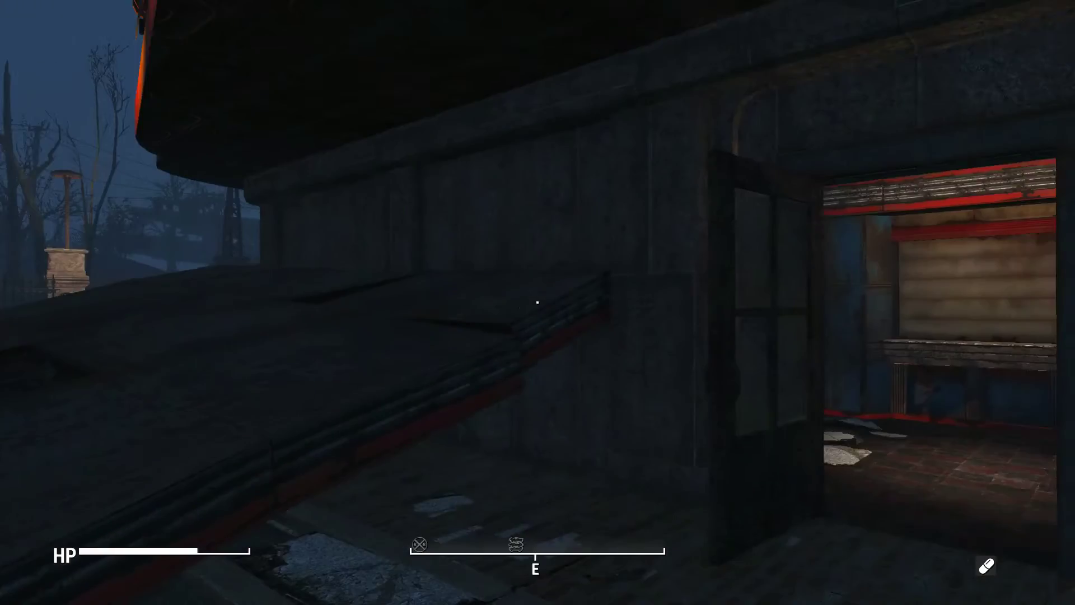
# Quit the game and reopen Nexus Mod Manager with Fallout 4 as the managed game
pyautogui.press('s')
pyautogui.press('Escape')
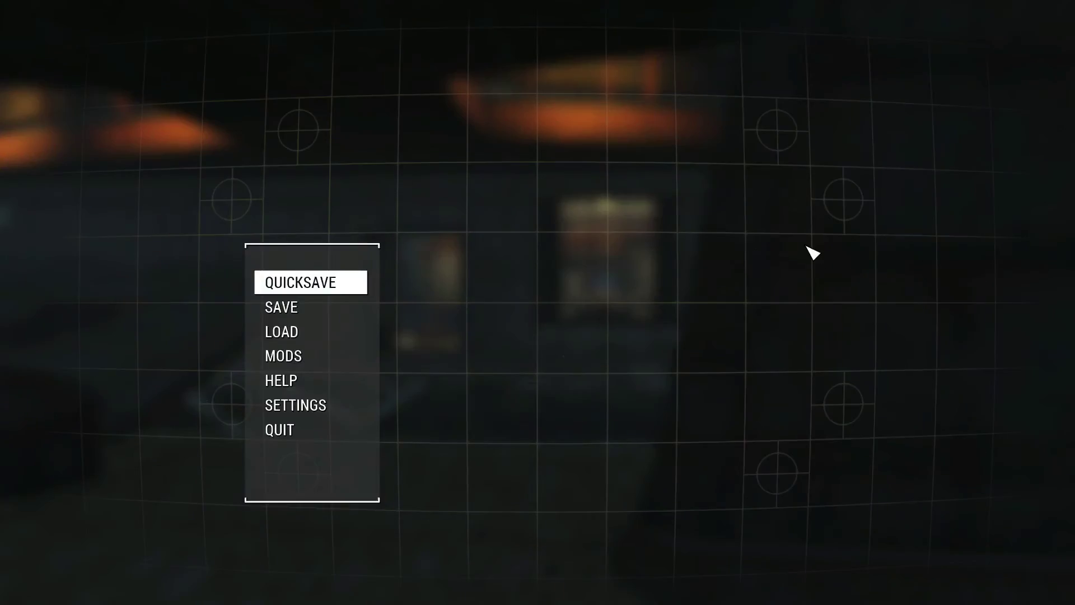
pyautogui.click(274, 431)
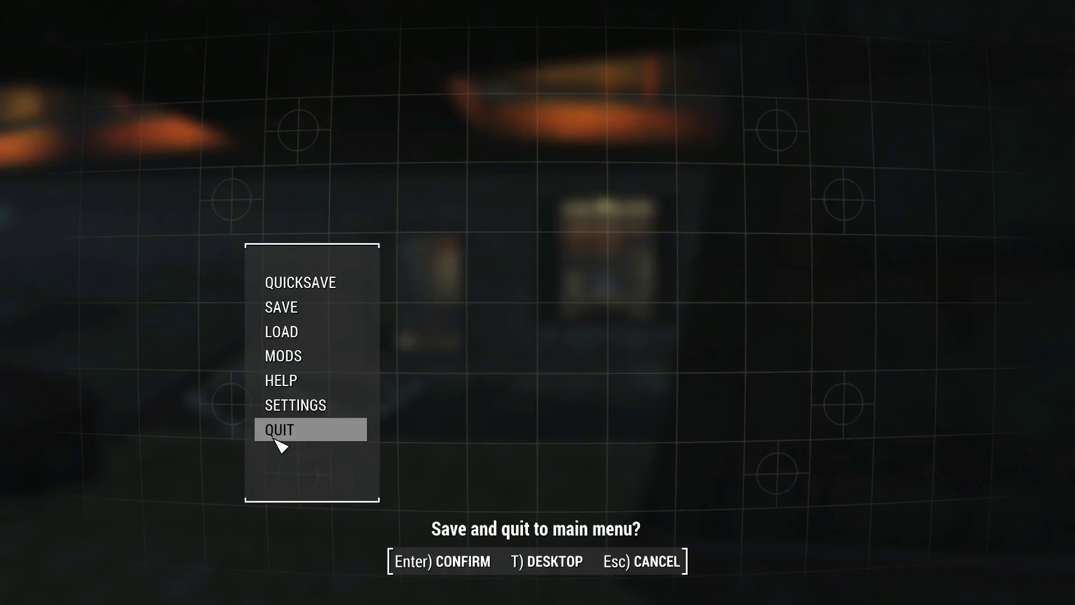
pyautogui.press('Return')
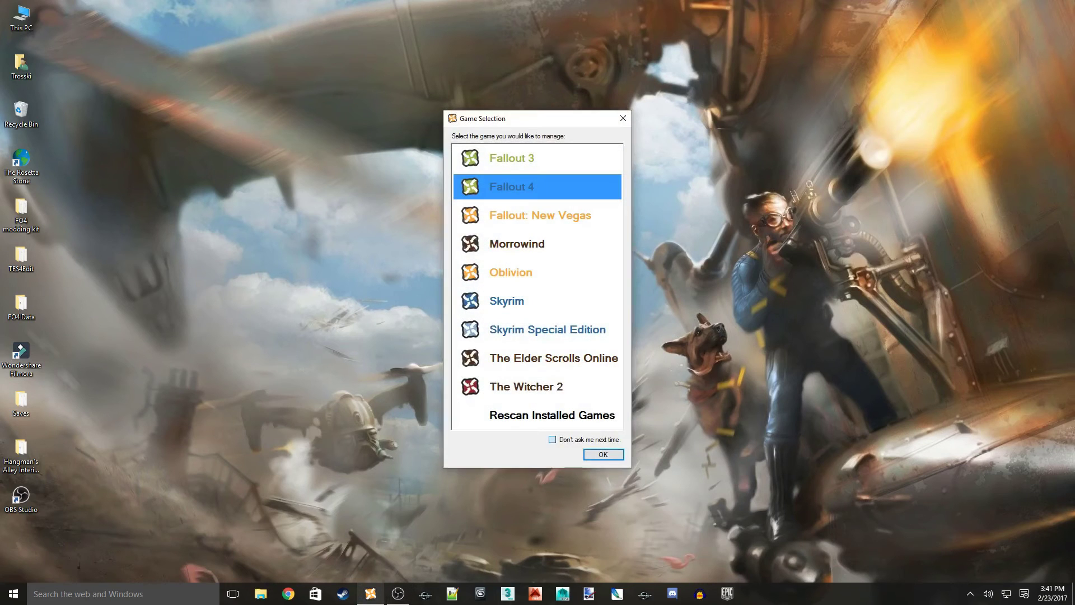
pyautogui.press('Return')
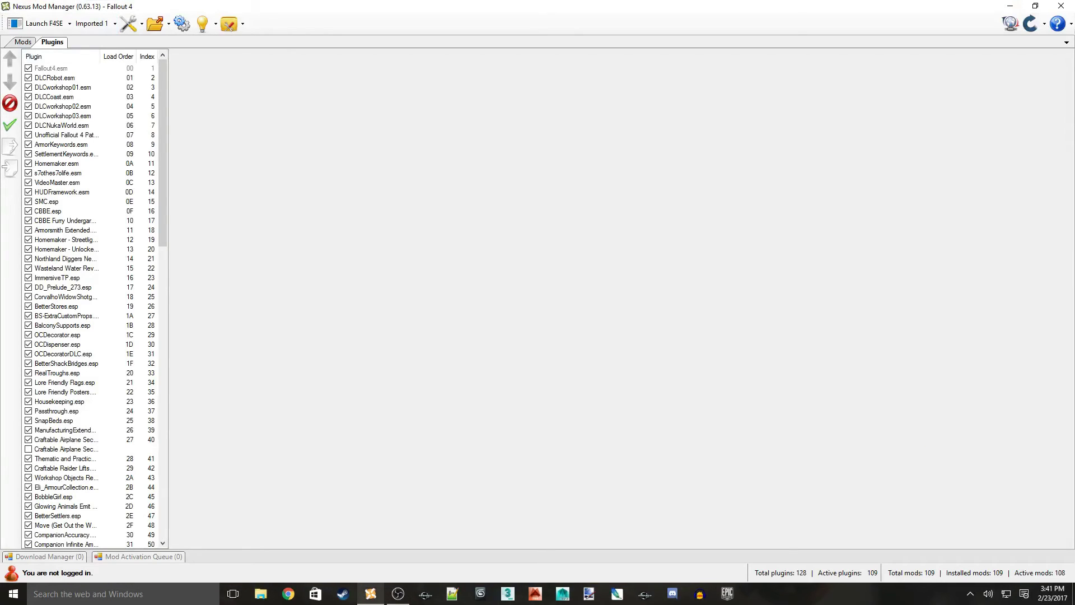
# Move BrightStarlight.esp down the load order, below the active Cleaner Settlements plugins
pyautogui.scroll(-20, 90, 364)
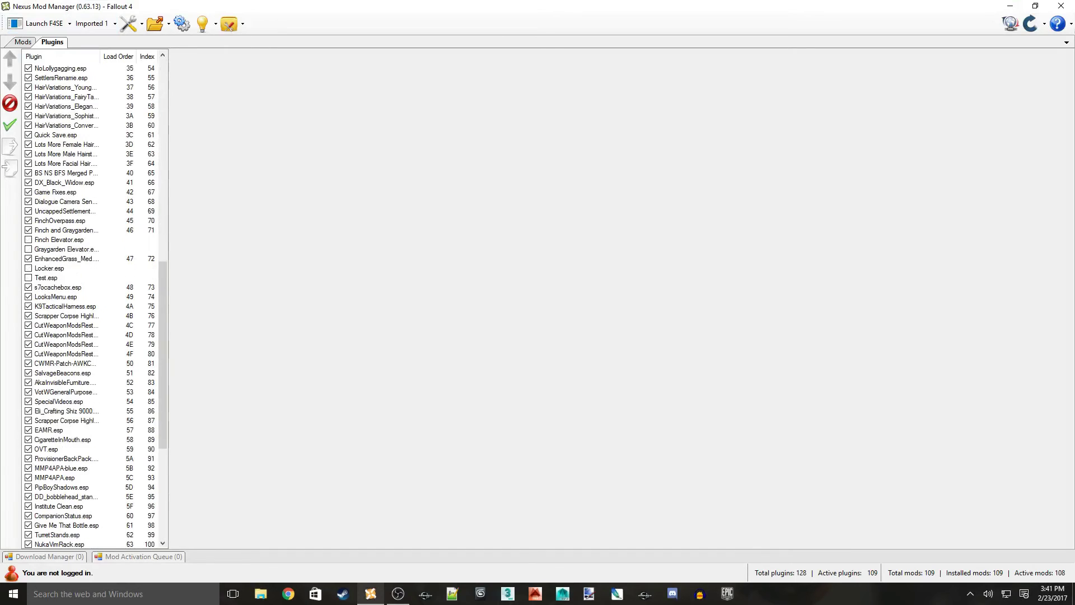
pyautogui.scroll(-3, 90, 303)
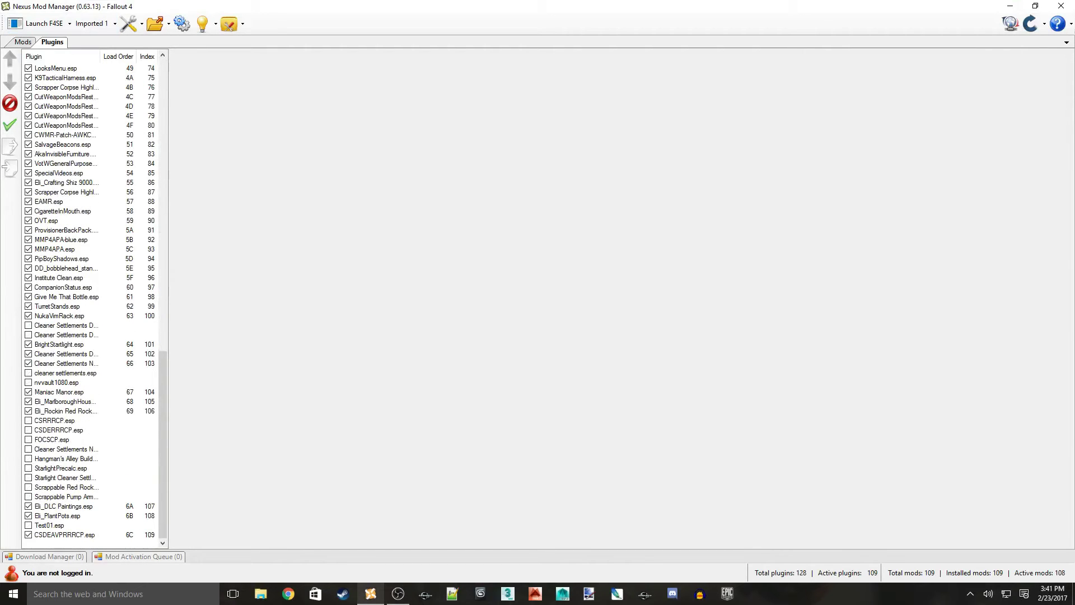
pyautogui.click(59, 345)
pyautogui.click(9, 82)
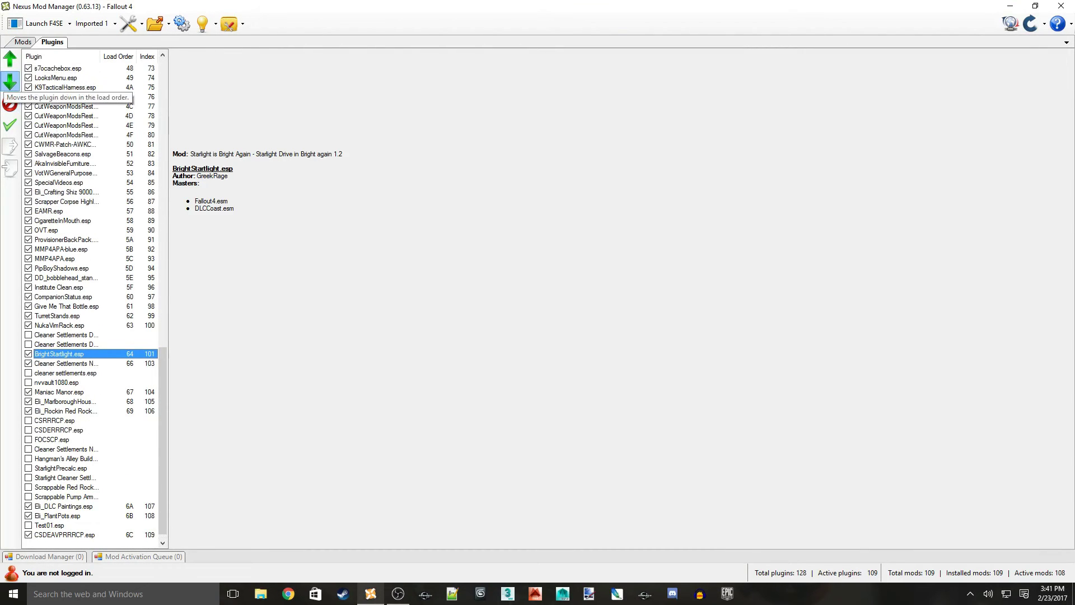
pyautogui.click(10, 82)
pyautogui.click(9, 82)
pyautogui.click(10, 82)
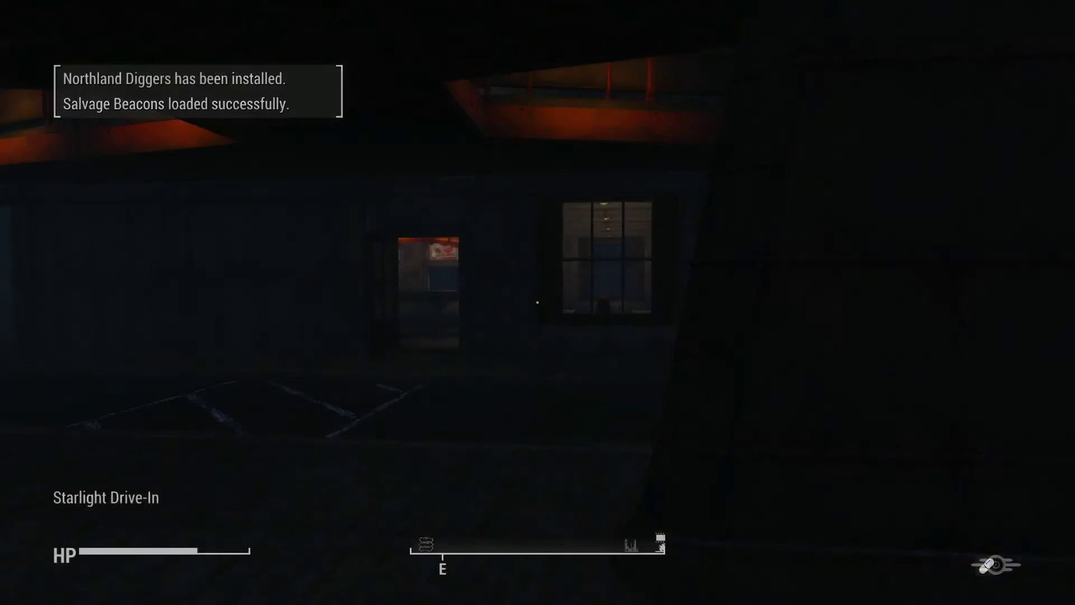
# Inspect the Starlight Drive-In diner's exterior, parking lot and walkway in Fallout 4 with the changed load order
pyautogui.press('d')
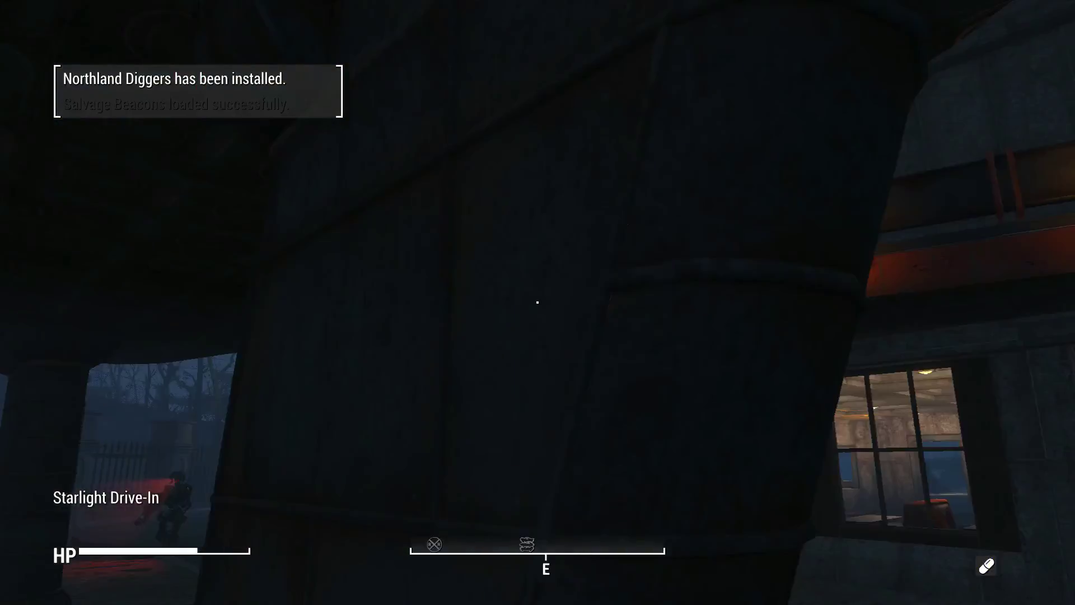
pyautogui.press('d')
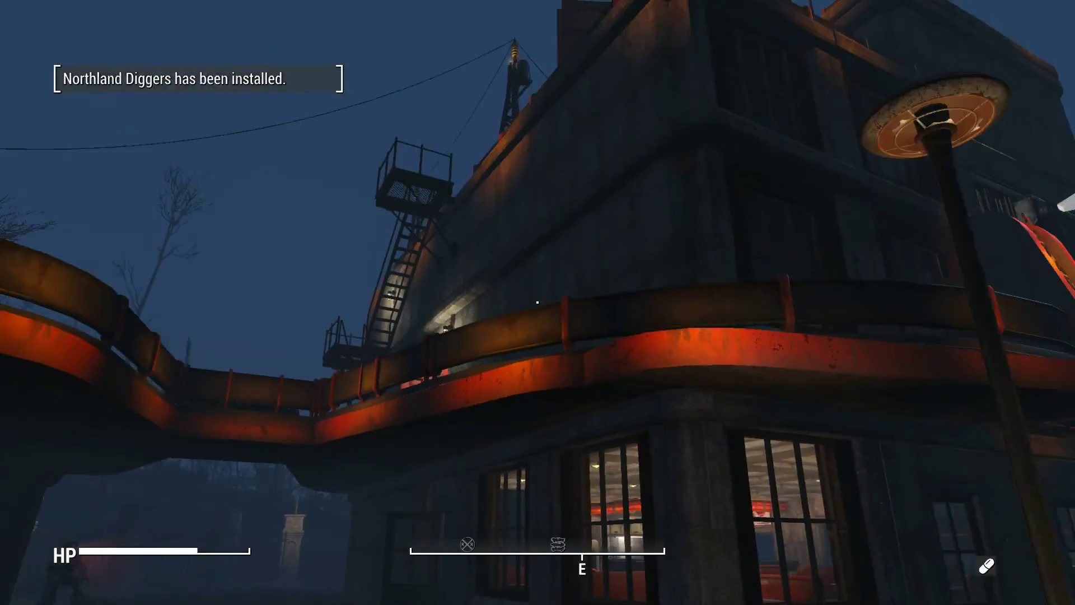
pyautogui.press('a')
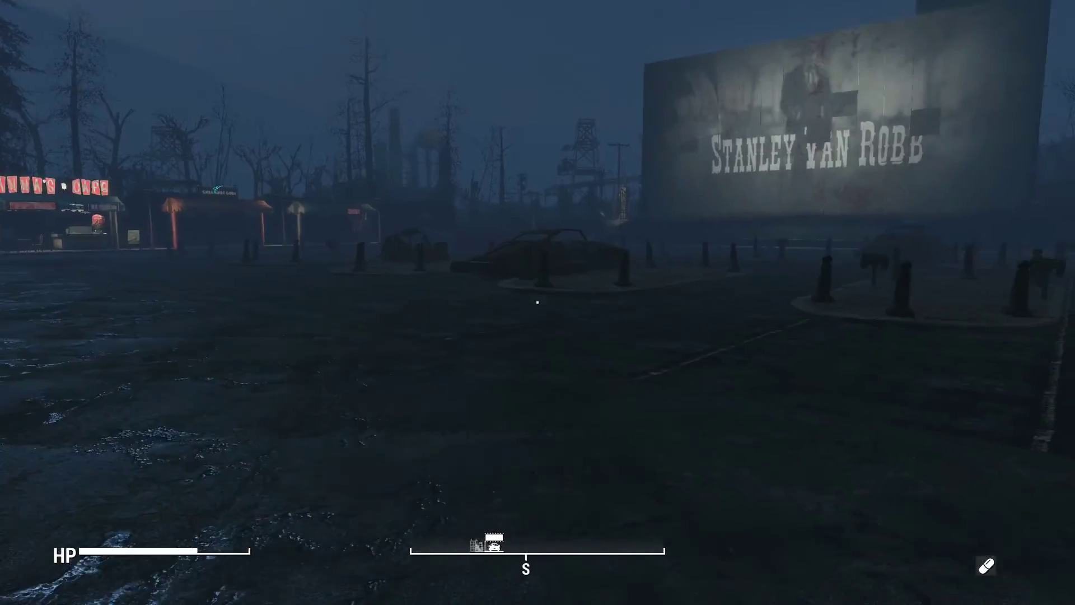
pyautogui.press('a')
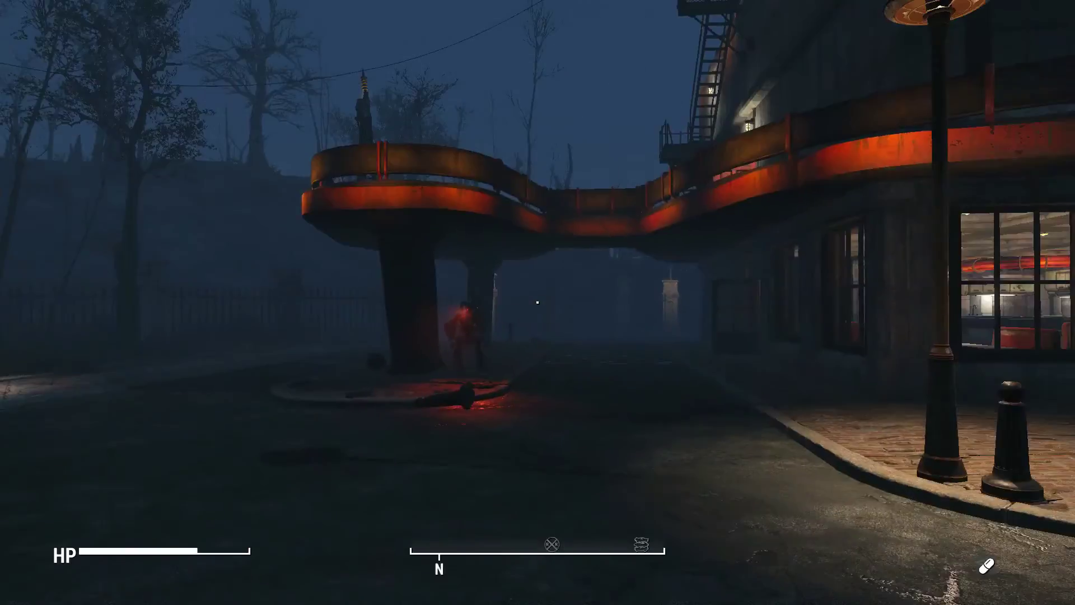
pyautogui.press('w')
pyautogui.press('w')
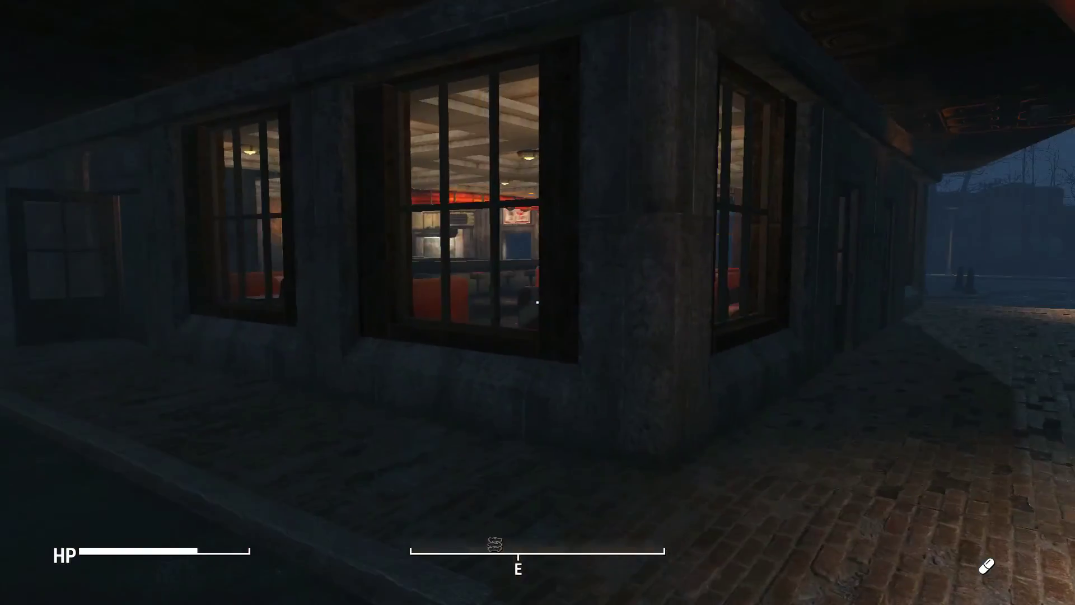
# Look through the diner's windows from several angles, and check the booths and walls from inside
pyautogui.press('w')
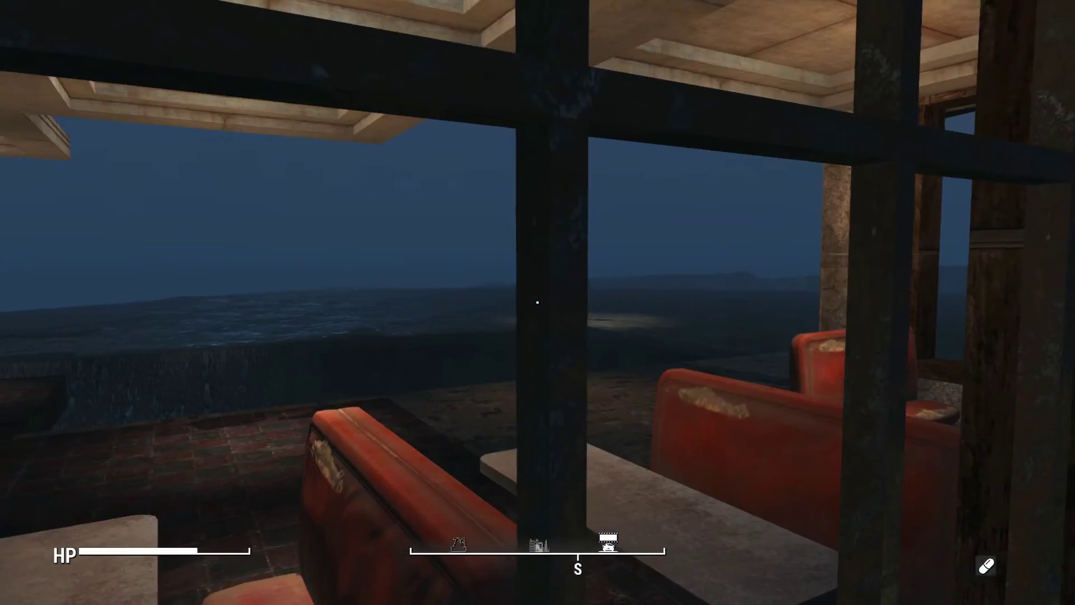
pyautogui.press('s')
pyautogui.press('d')
pyautogui.press('w')
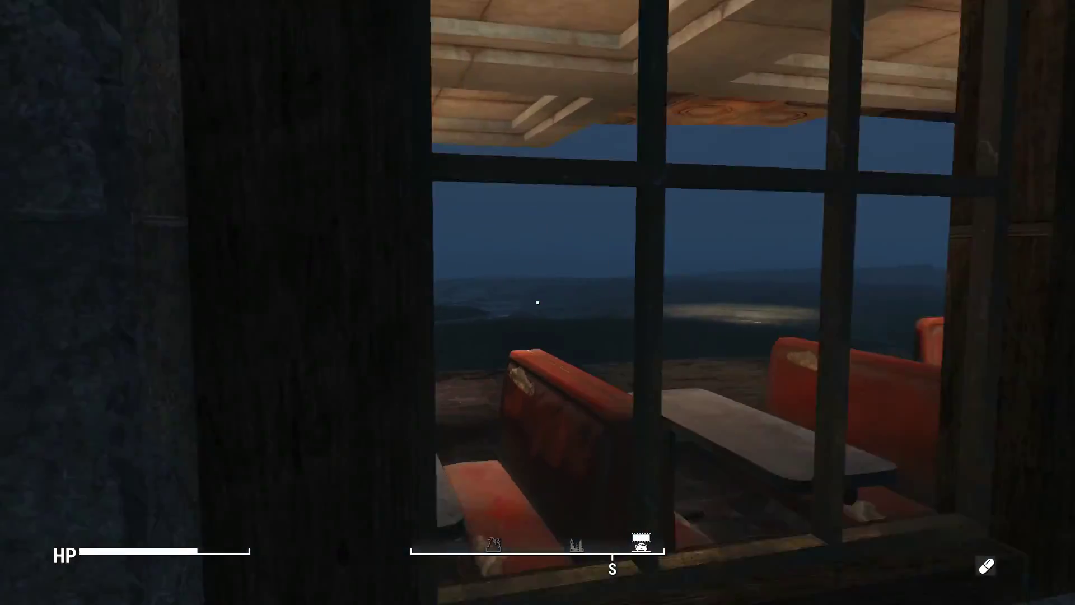
pyautogui.press('a')
pyautogui.press('w')
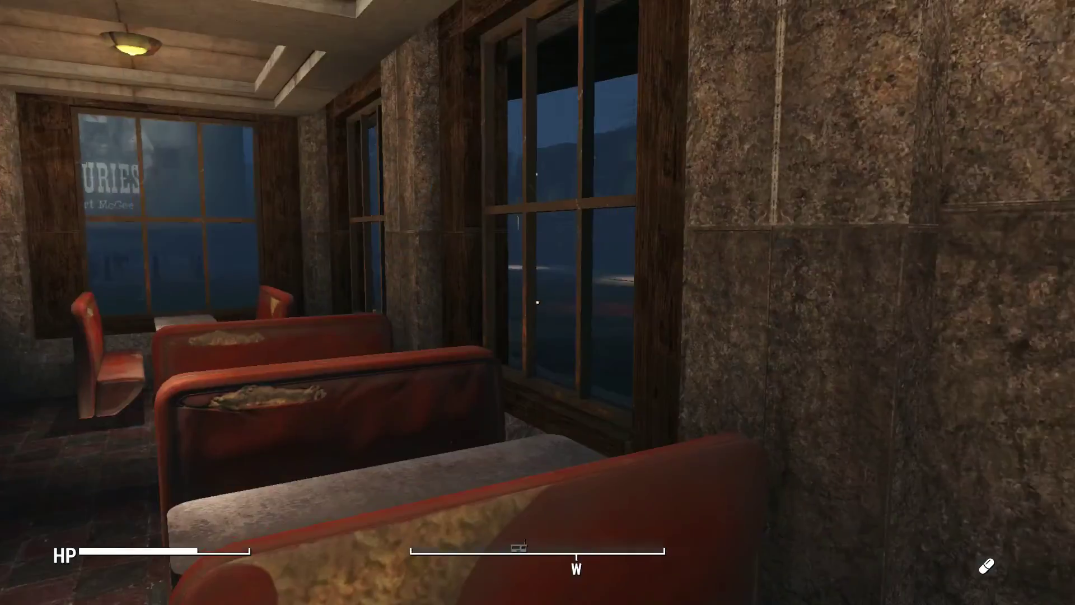
# Check the Starlight diner's window booths, the lot beside its entrance, and the employees-only doorway and brick passage inside
pyautogui.press('w')
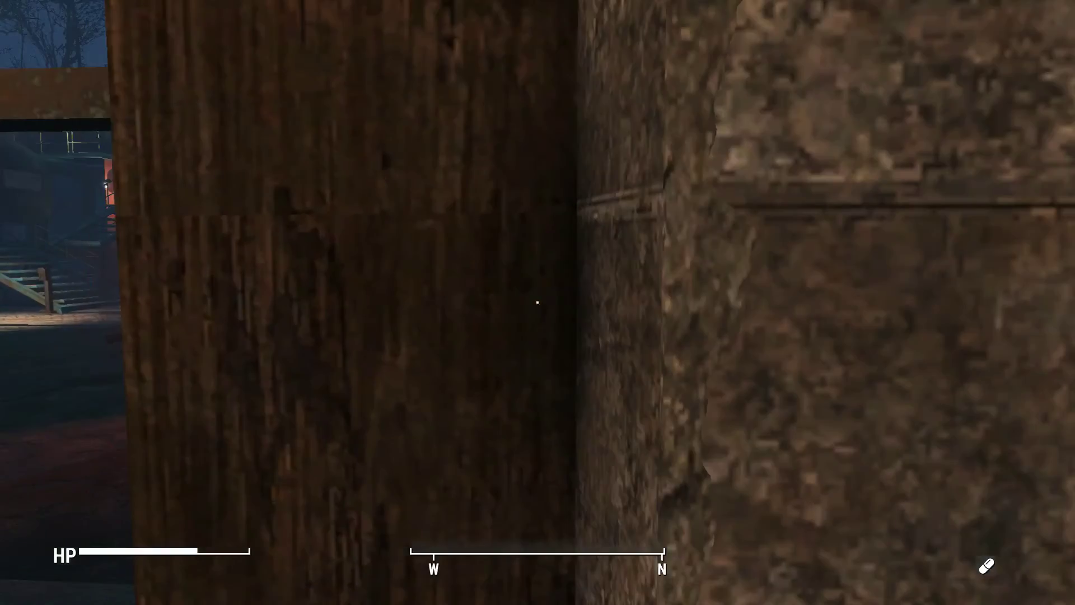
pyautogui.press('s')
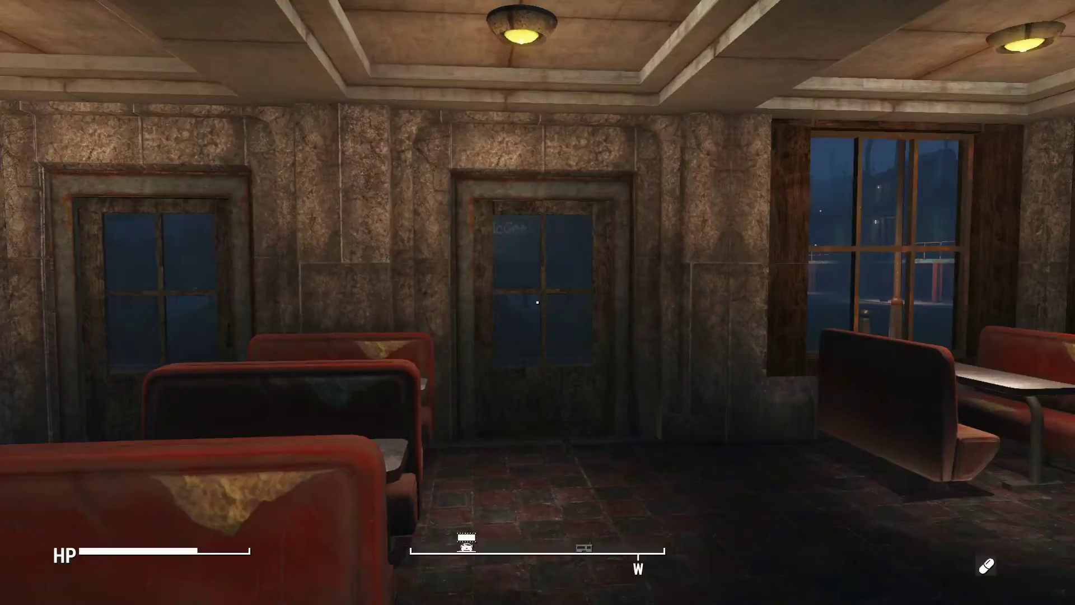
pyautogui.press('w')
pyautogui.press('w')
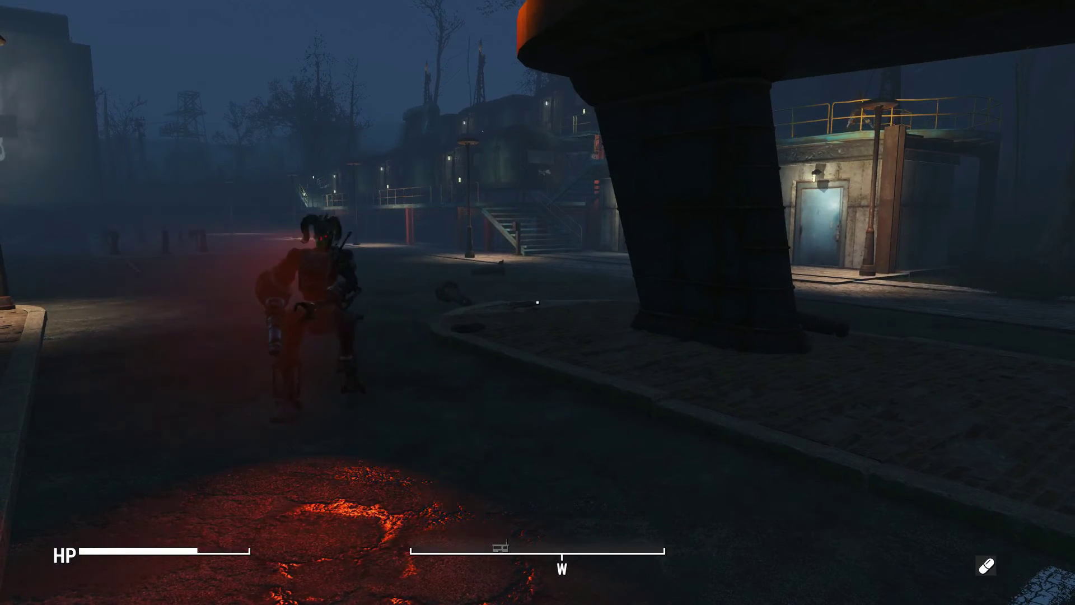
pyautogui.press('s')
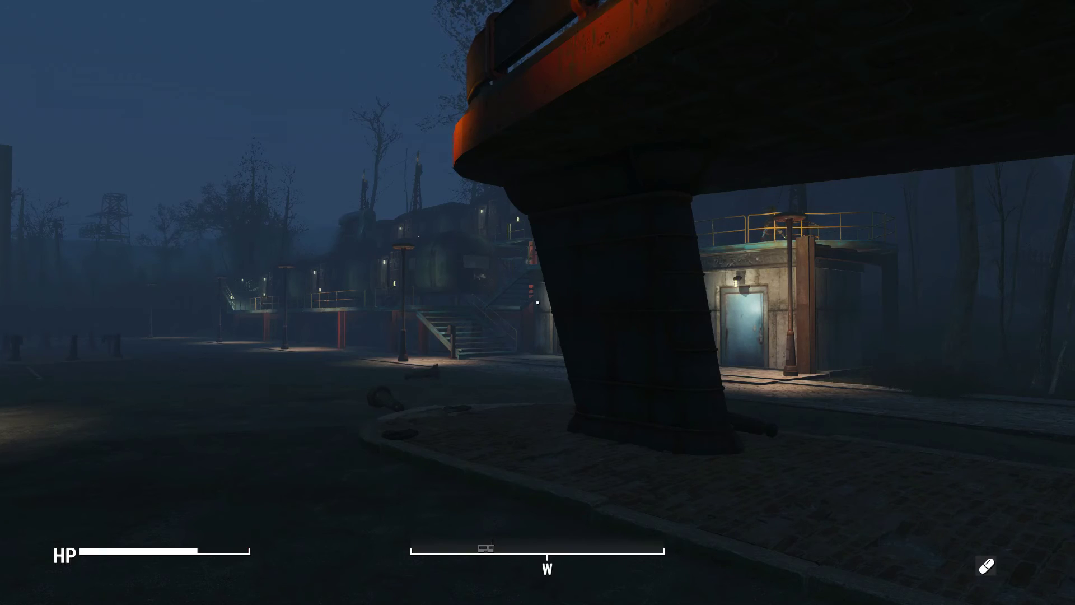
pyautogui.press('w')
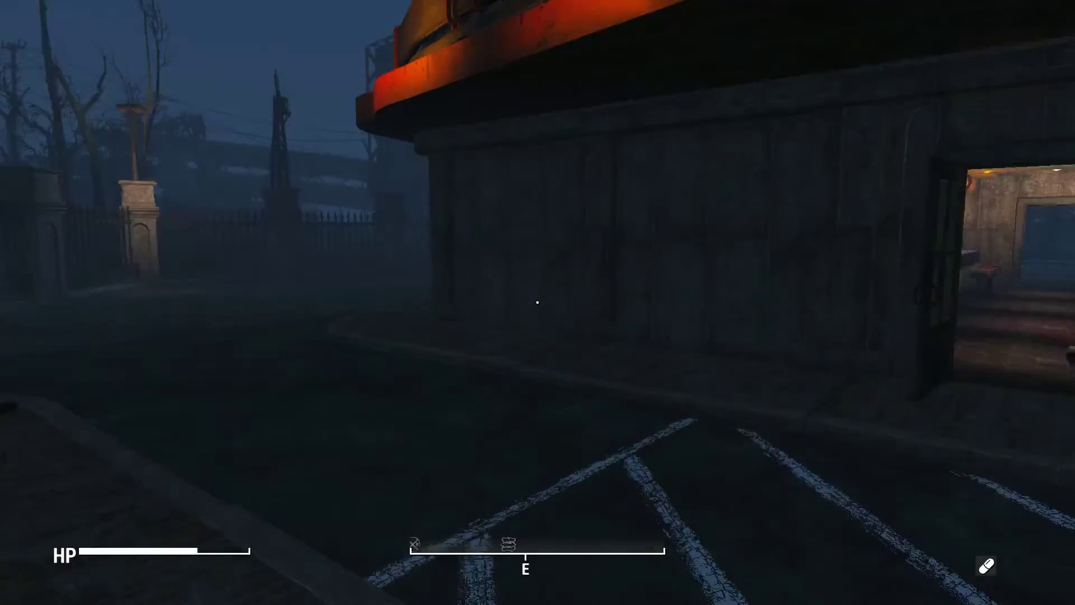
pyautogui.press('w')
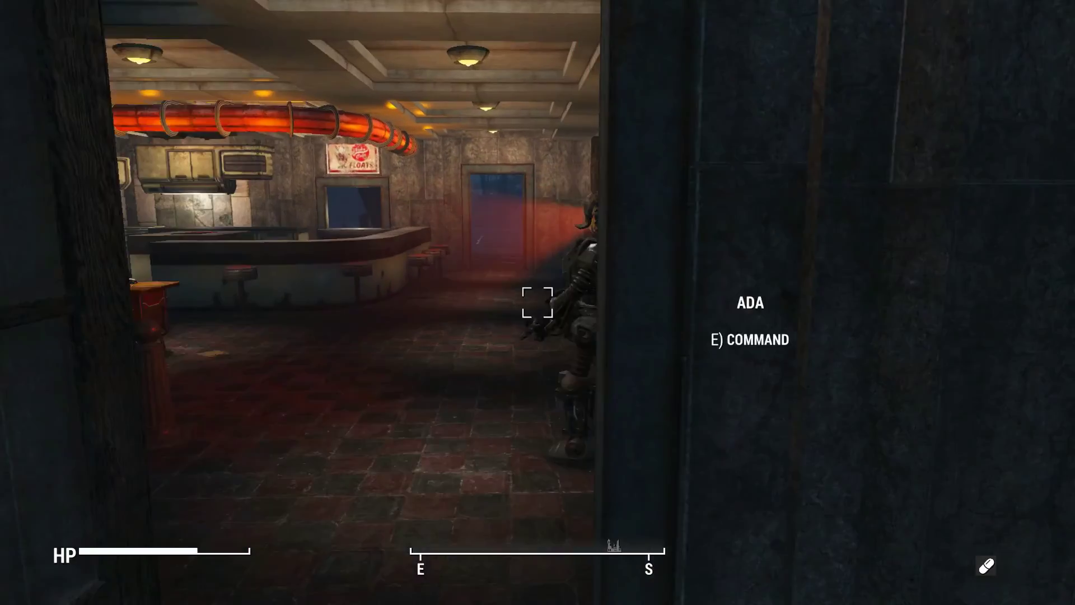
pyautogui.press('w')
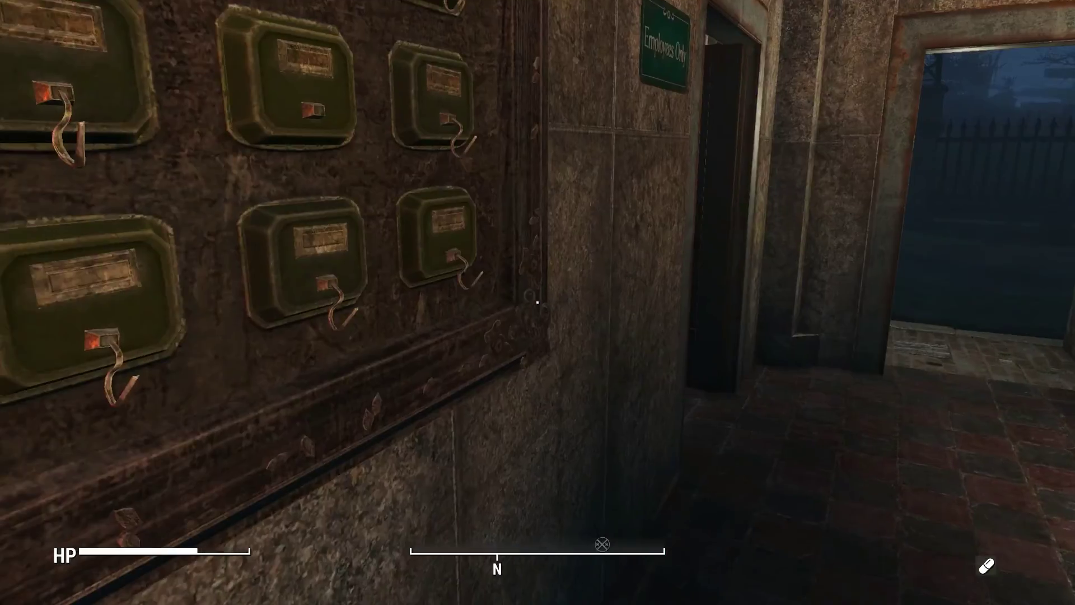
pyautogui.press('w')
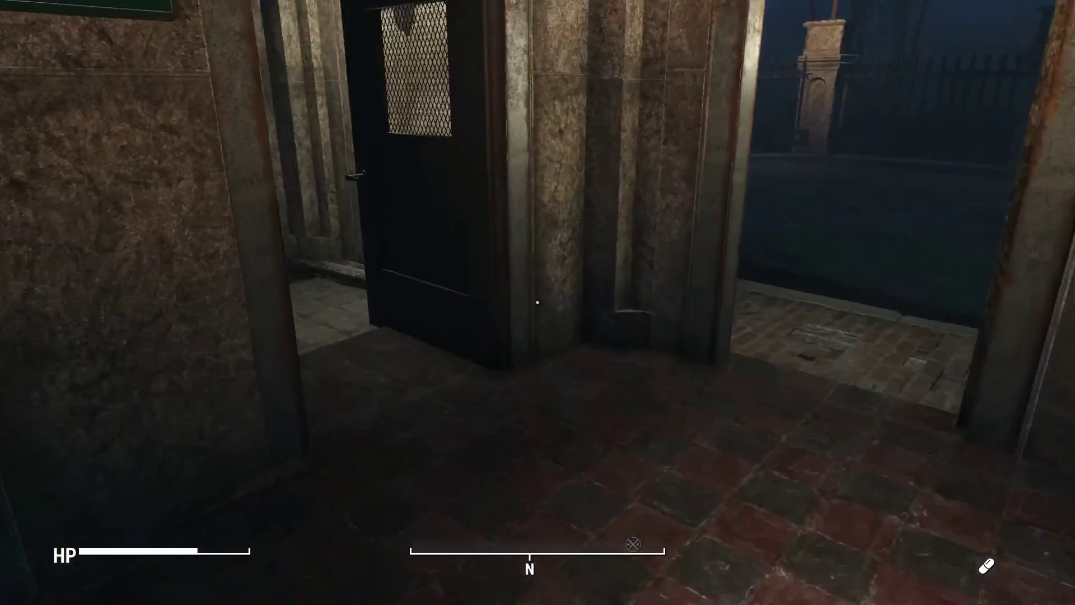
pyautogui.press('w')
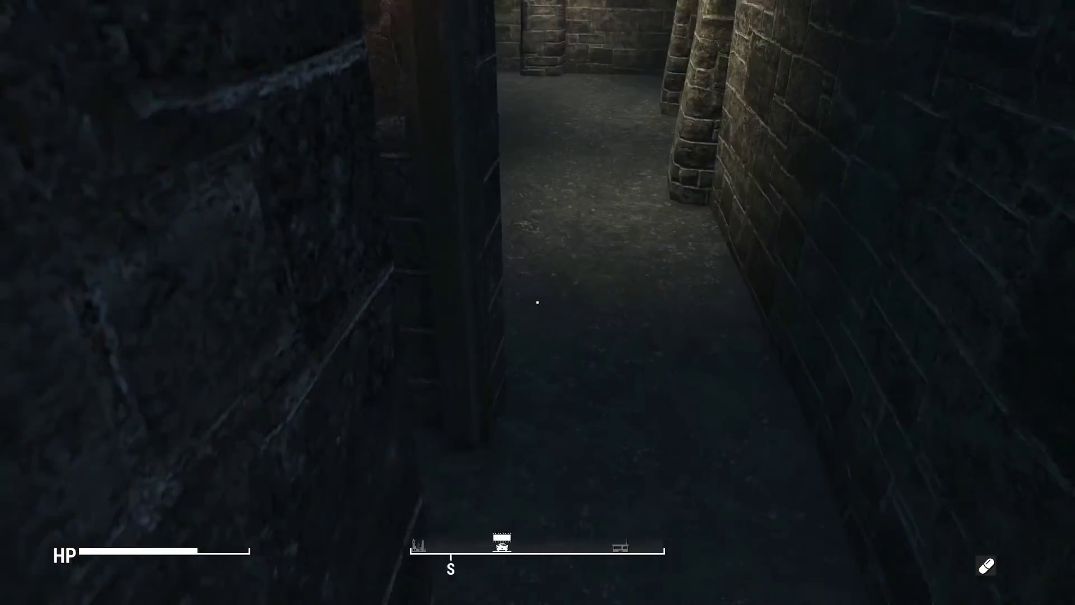
pyautogui.press('w')
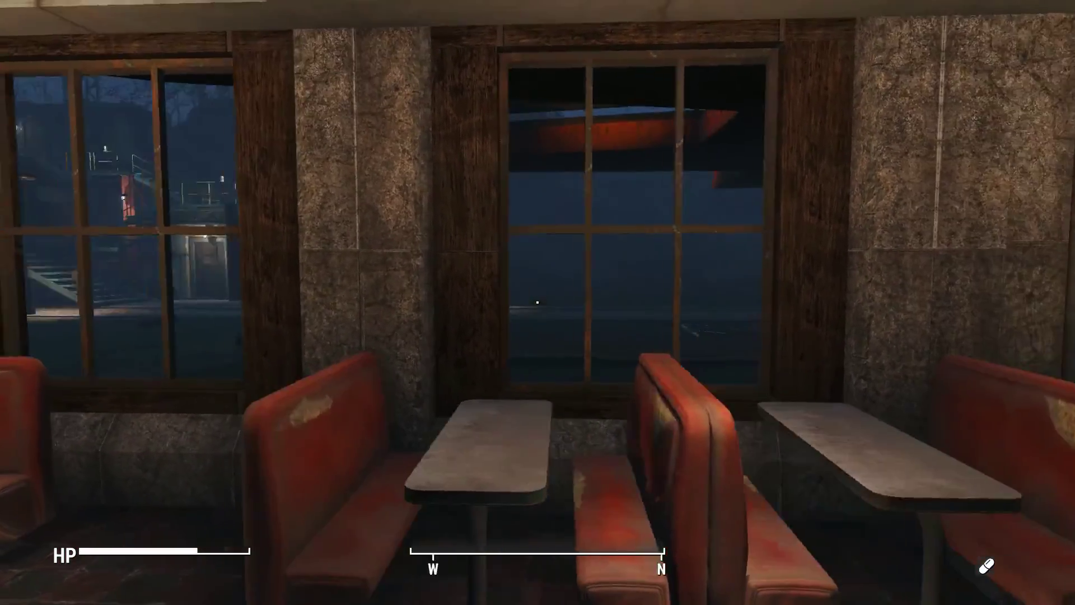
# Inspect the diner's outer walls, windows and Starlight sign, and survey the parking lot, drive-in screen and bunker doors
pyautogui.press('w')
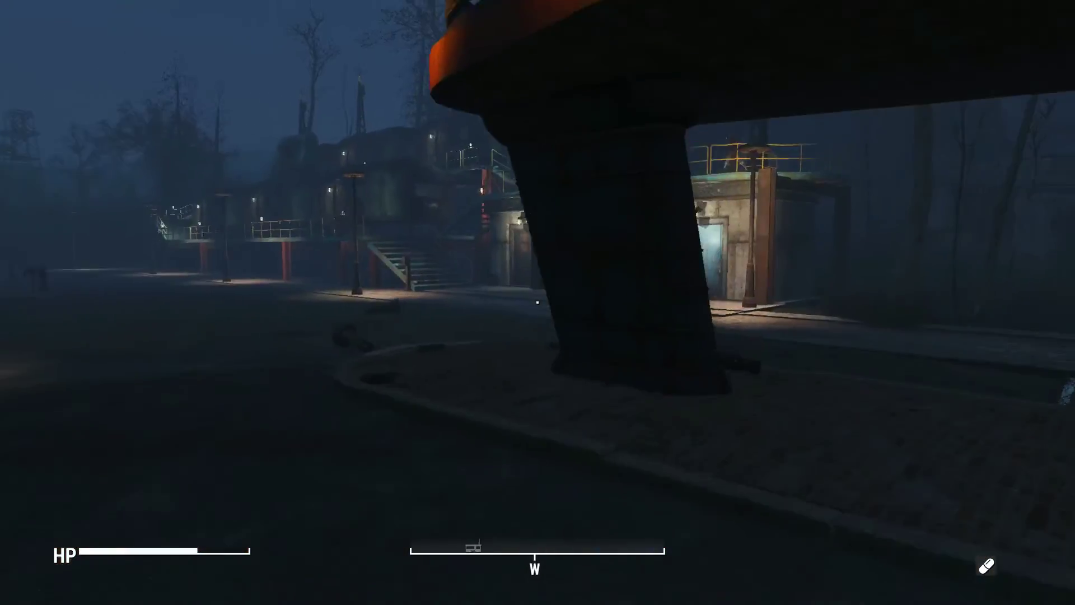
pyautogui.press('w')
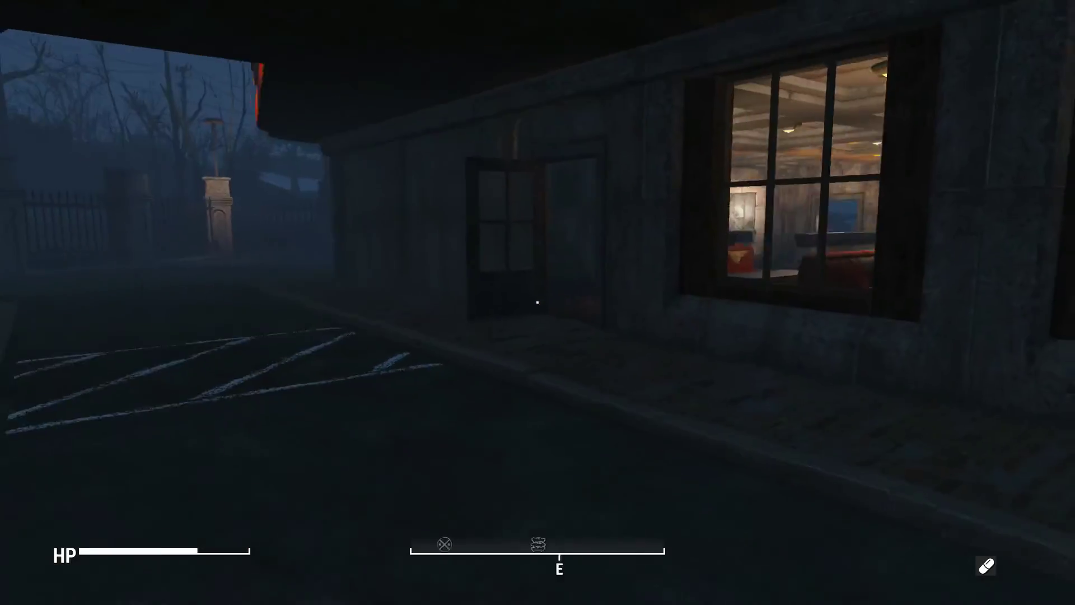
pyautogui.press('w')
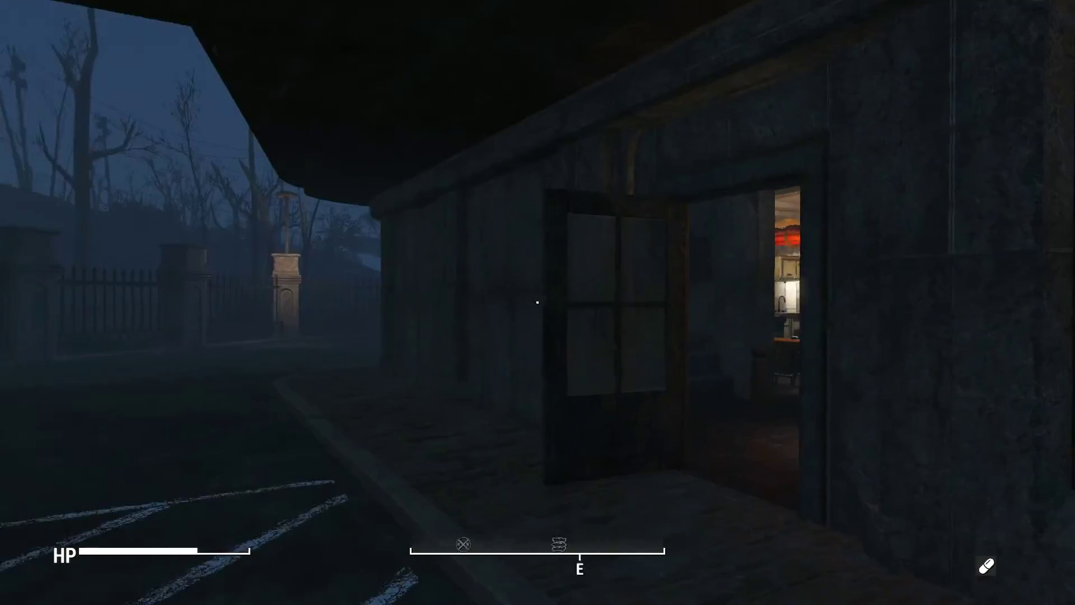
pyautogui.press('w')
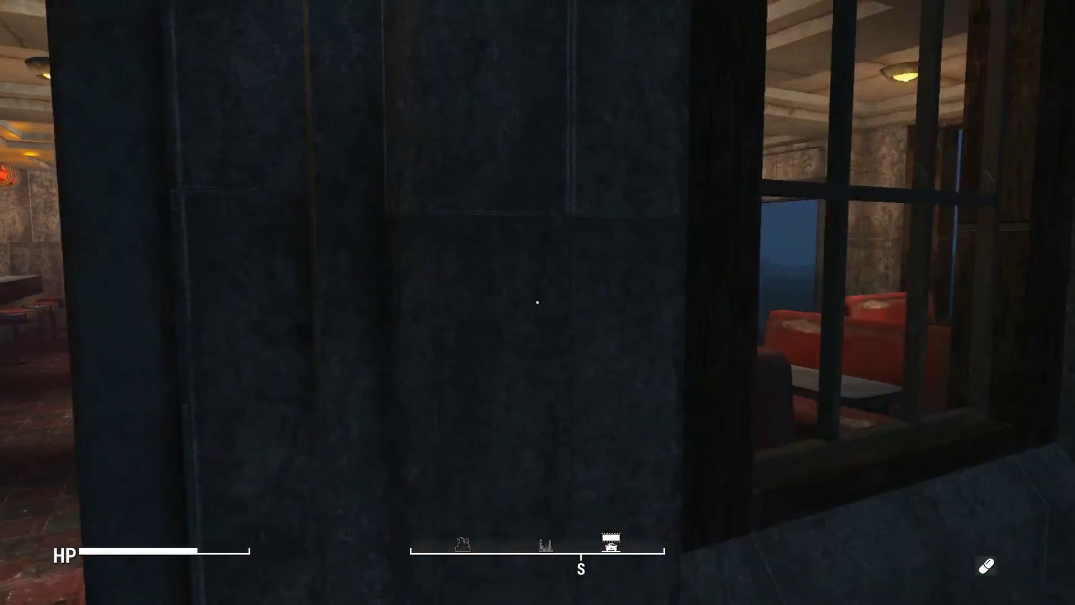
pyautogui.press('w')
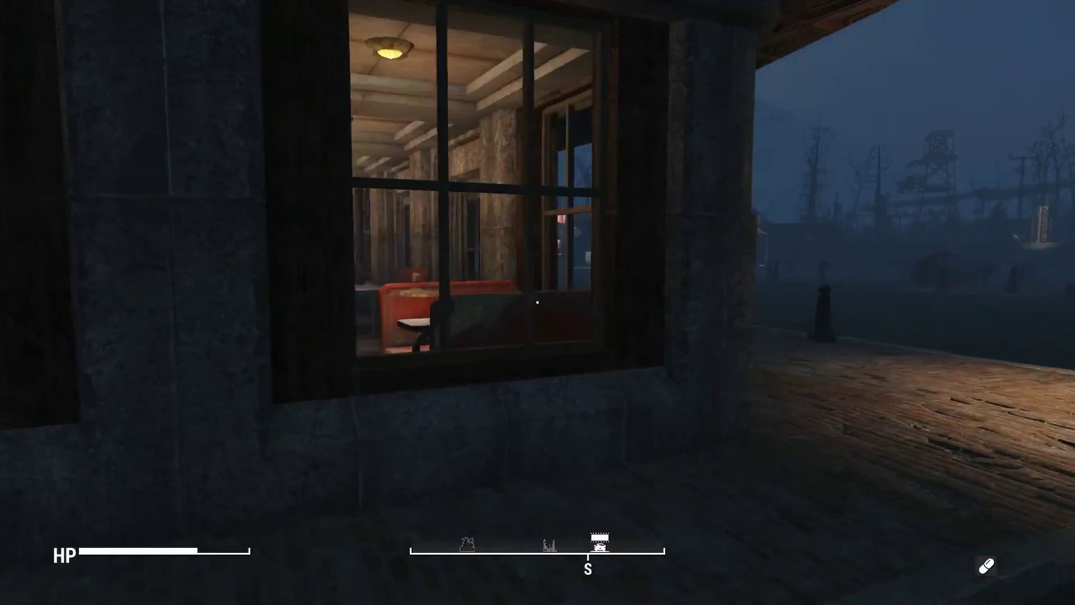
pyautogui.press('d')
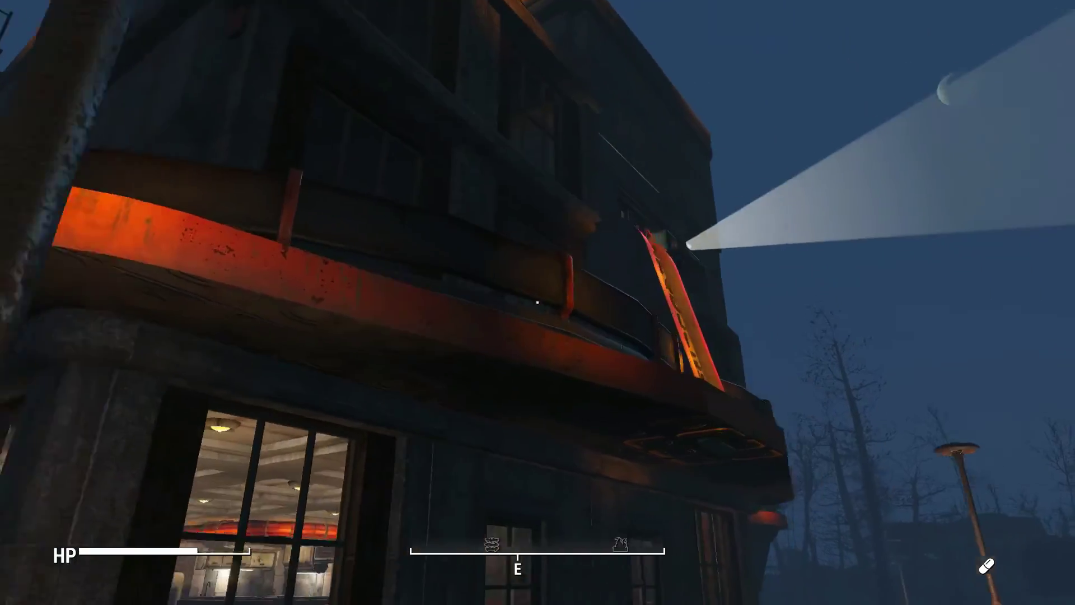
pyautogui.press('d')
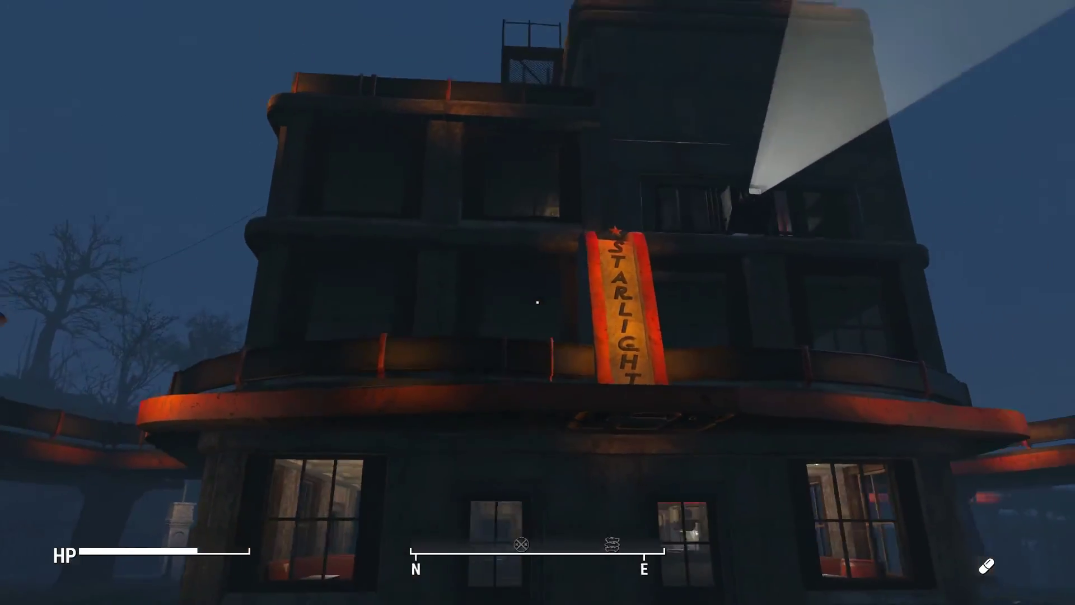
pyautogui.press('s')
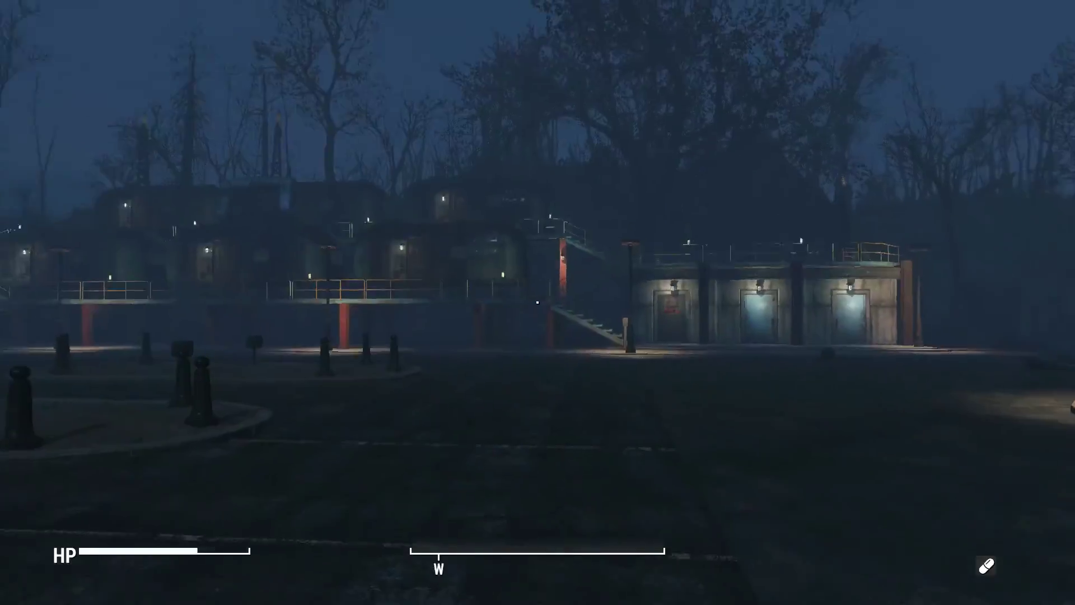
pyautogui.press('w')
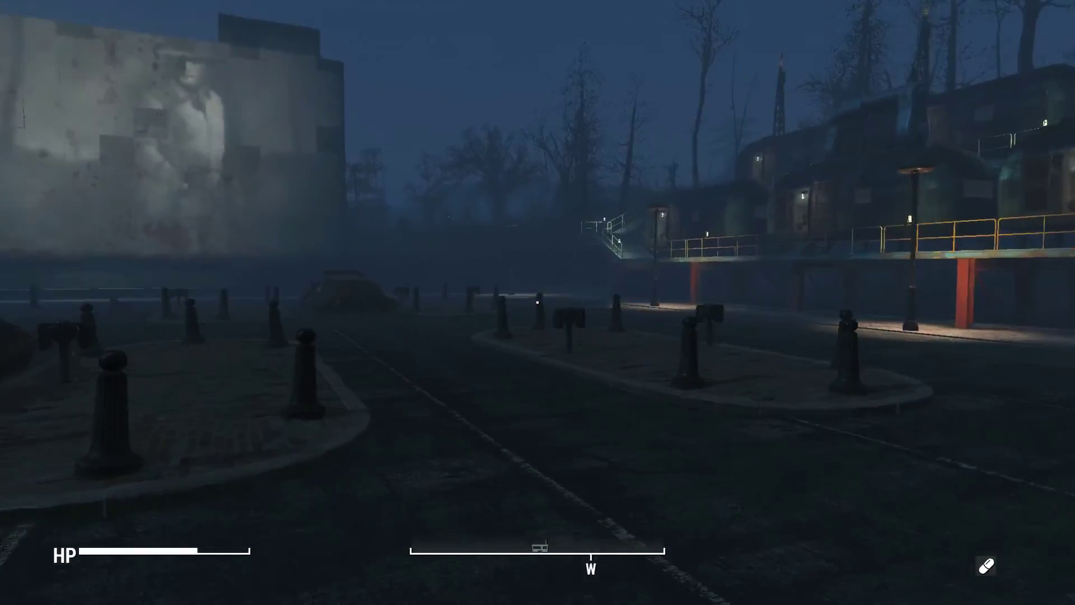
pyautogui.press('d')
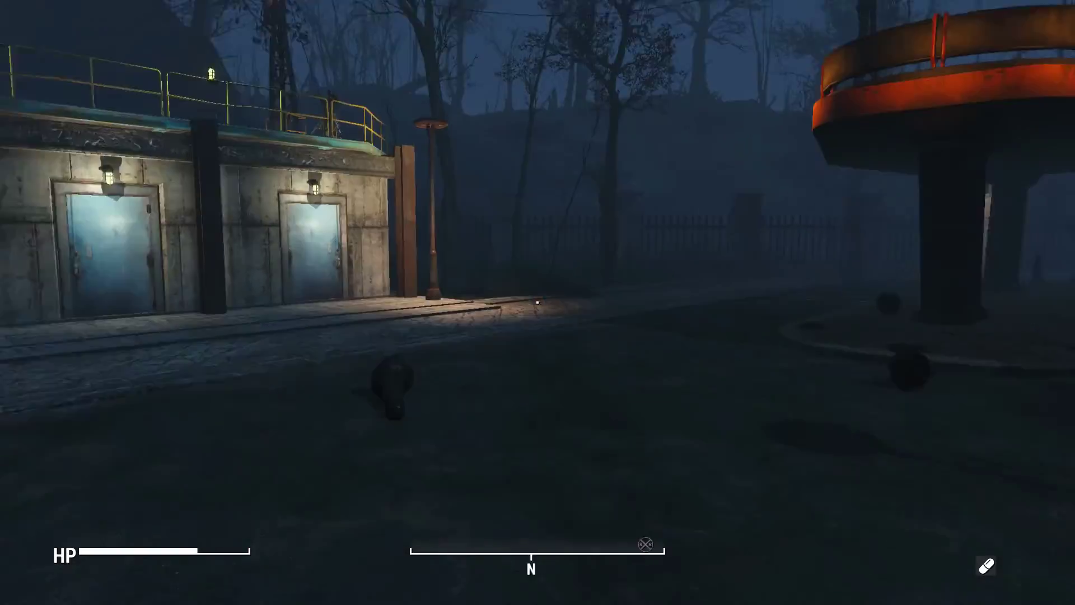
pyautogui.press('w')
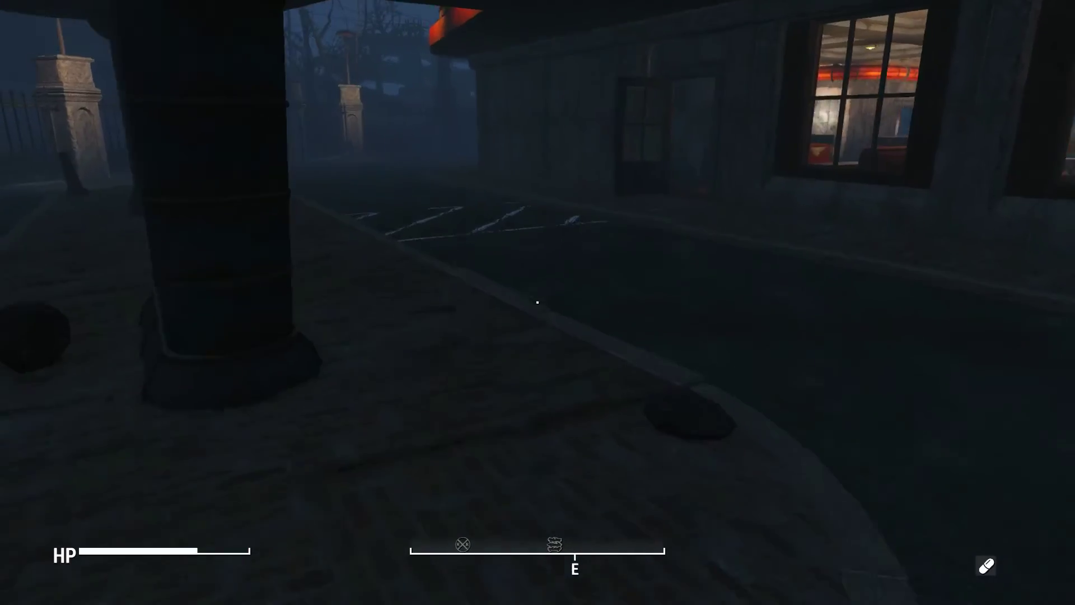
# Circle the diner's exterior, examining its canopy, fire escape, roadside entrance and curb back to the drive-in screen
pyautogui.press('s')
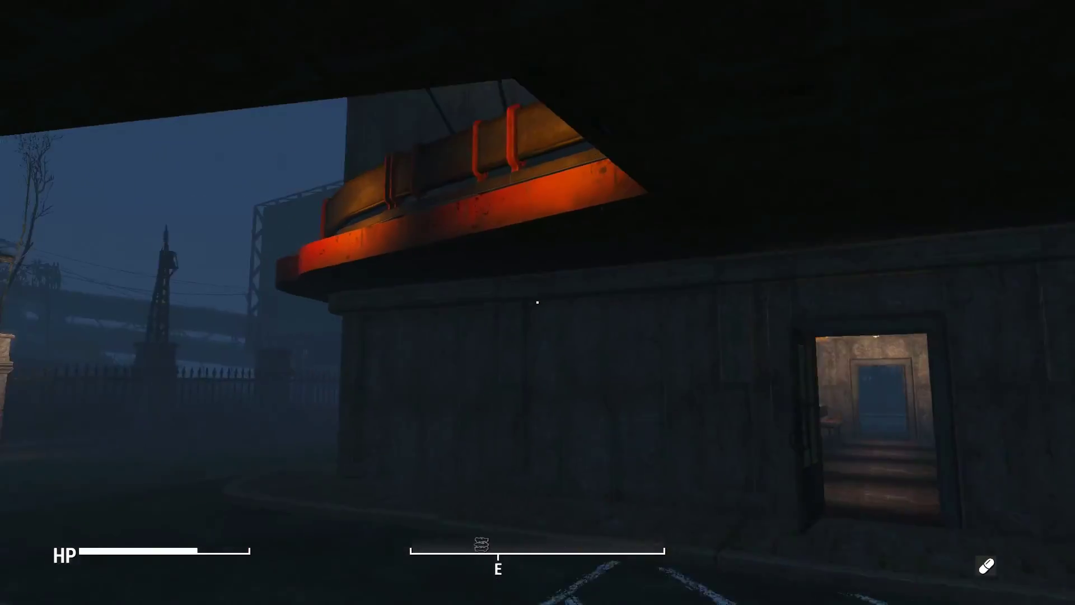
pyautogui.press('s')
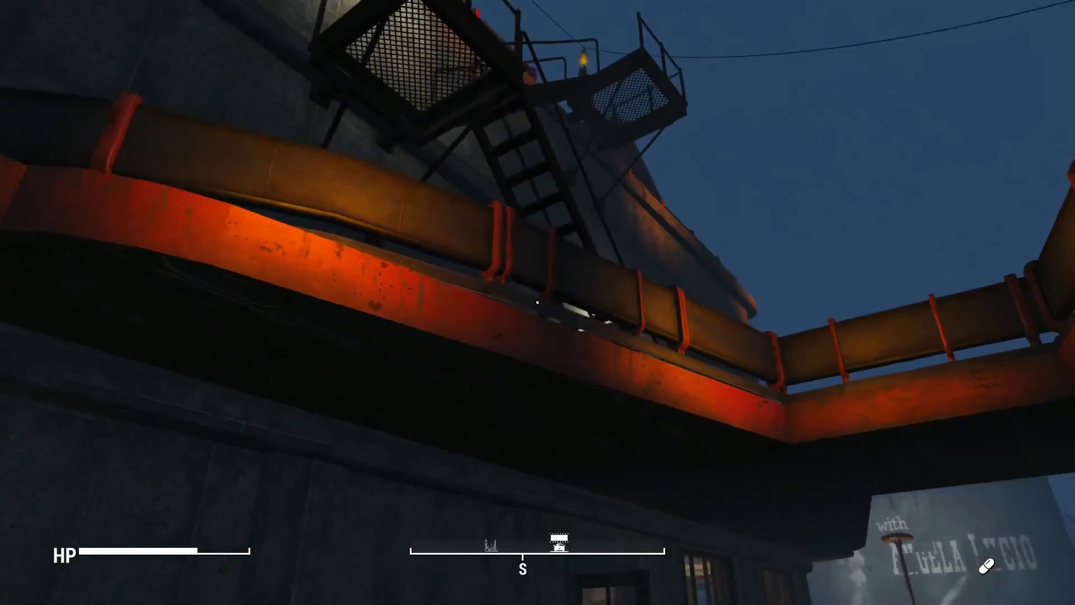
pyautogui.press('w')
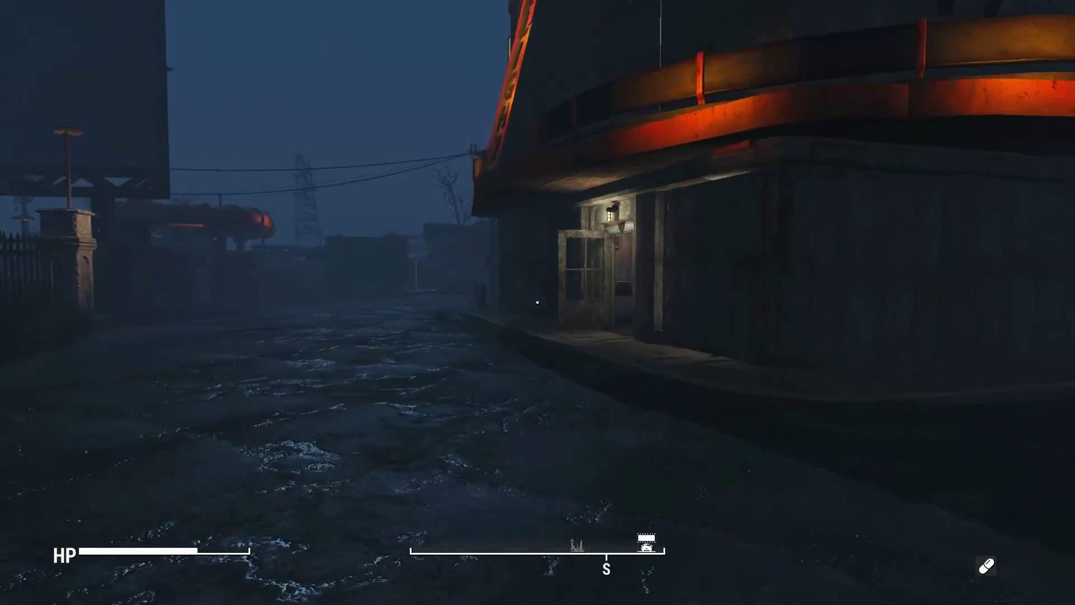
pyautogui.press('w')
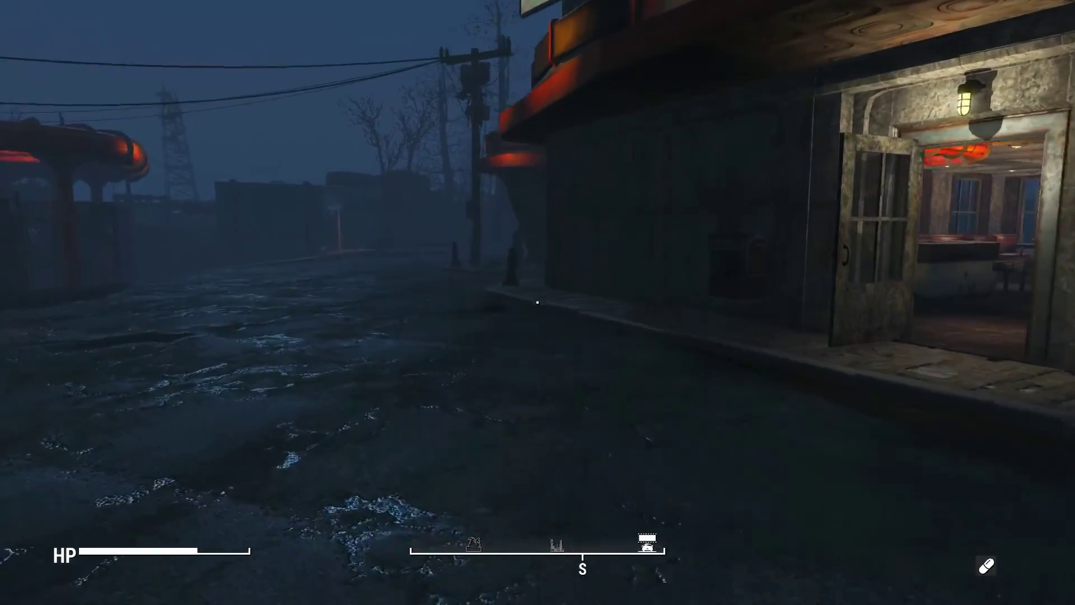
pyautogui.press('w')
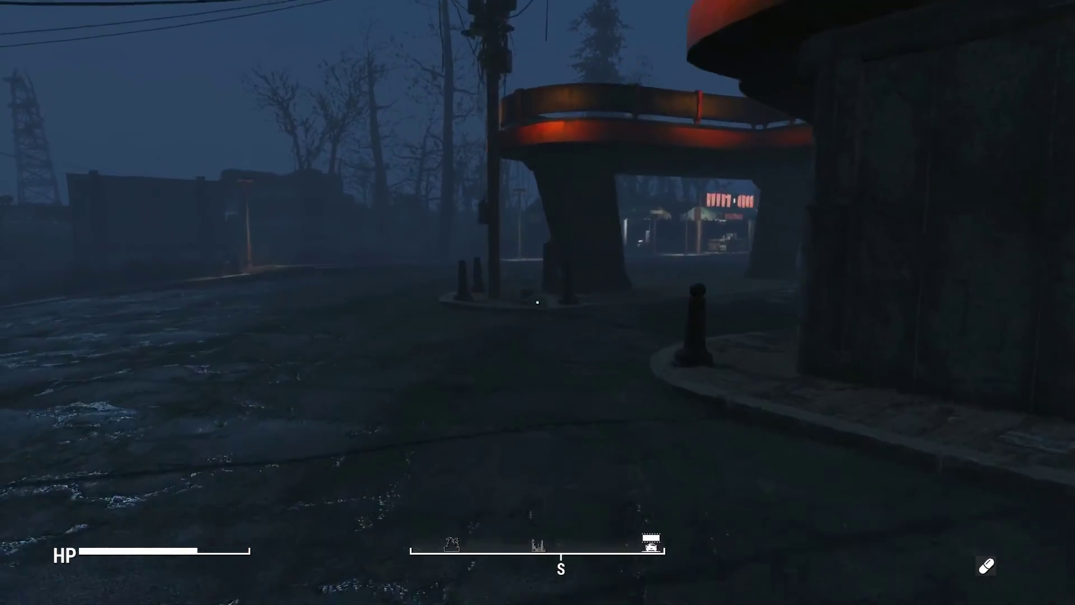
pyautogui.press('w')
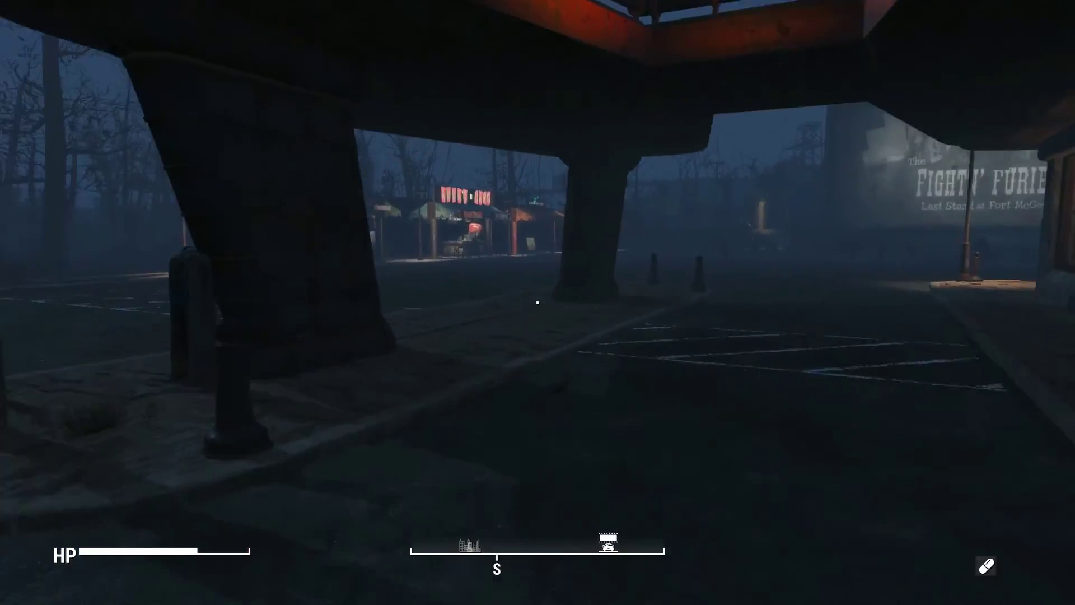
pyautogui.press('w')
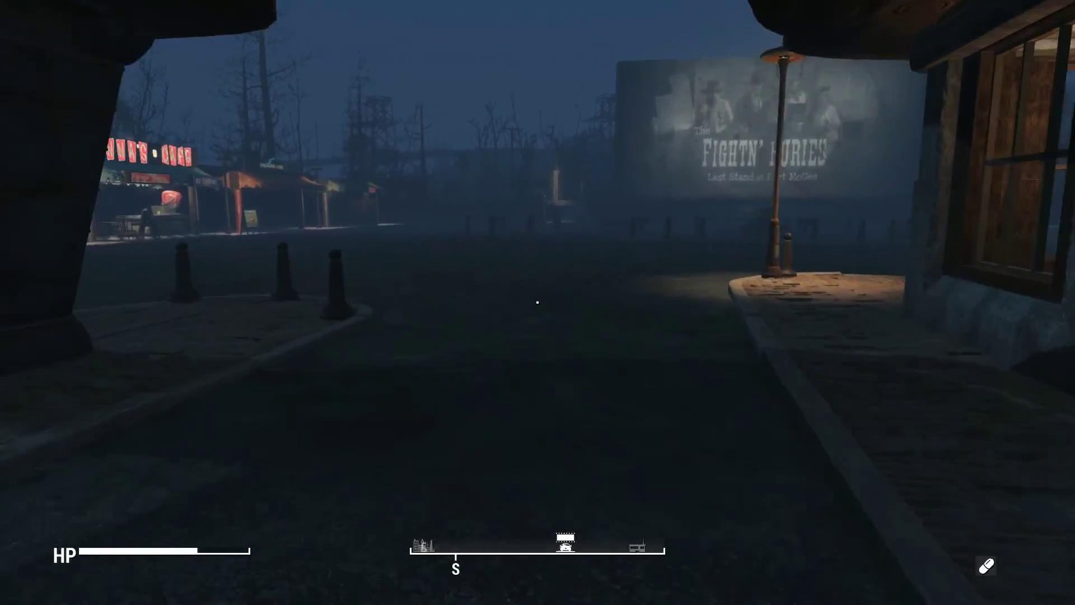
pyautogui.press('w')
# Quit Fallout 4 and return to the desktop
pyautogui.press('Escape')
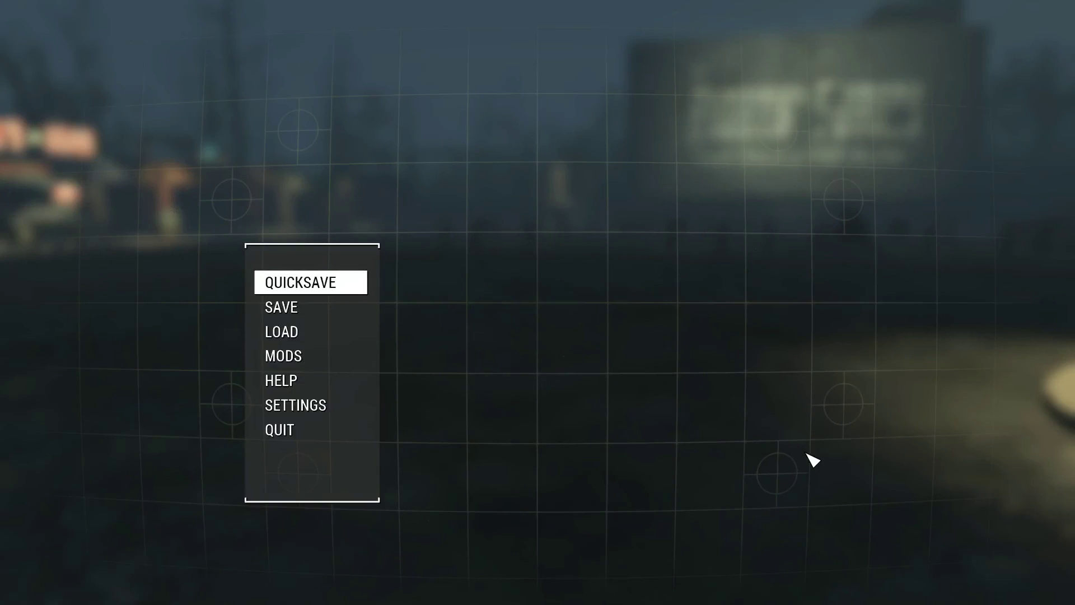
pyautogui.click(278, 431)
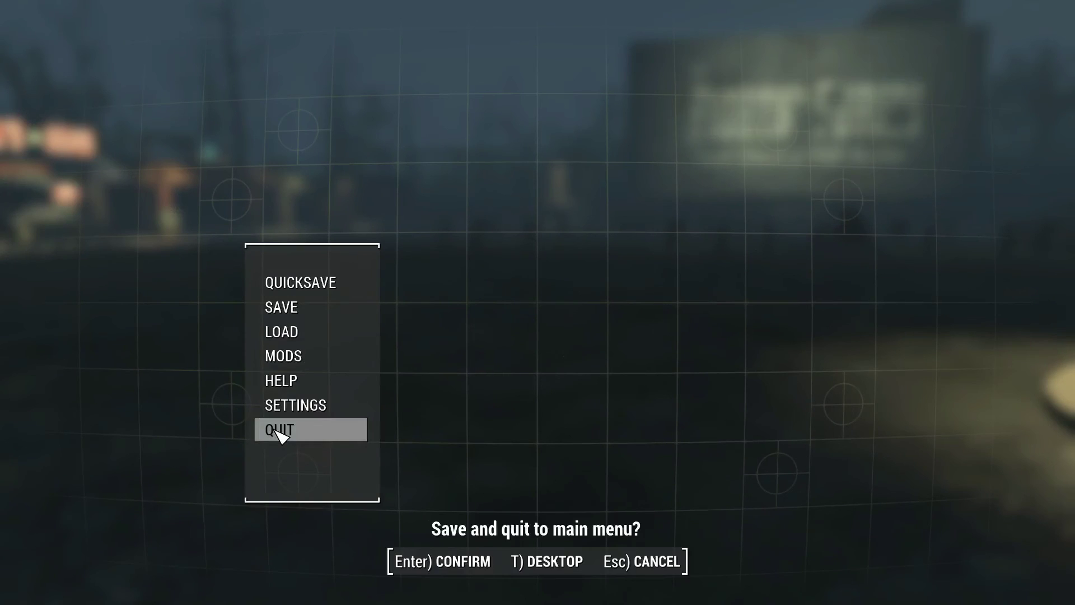
pyautogui.press('Return')
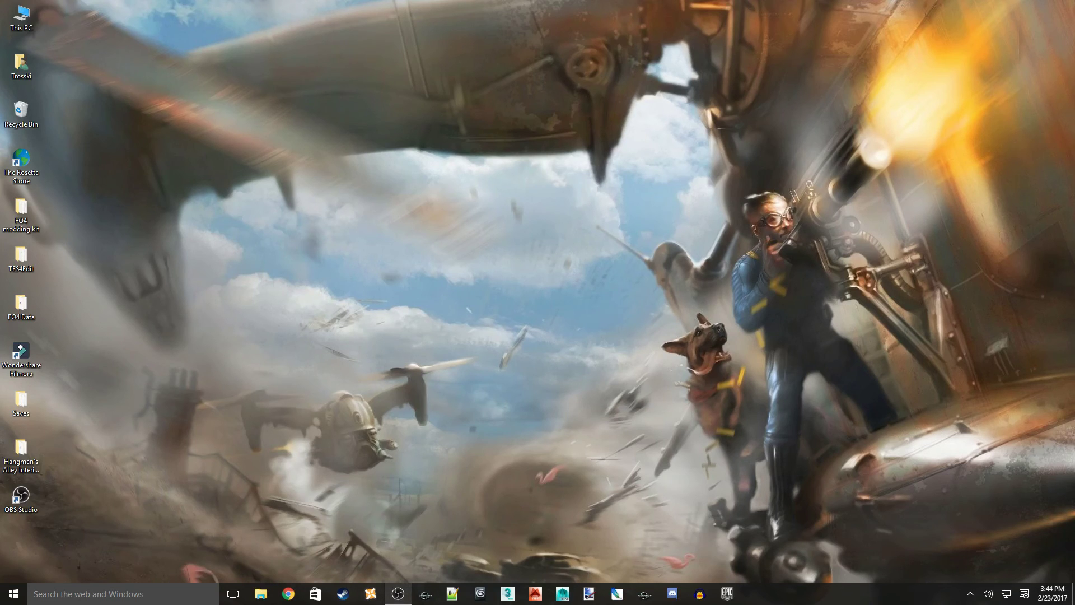
# Empty the Recycle Bin and confirm the permanent deletion
pyautogui.rightClick(4, 108)
pyautogui.click(34, 119)
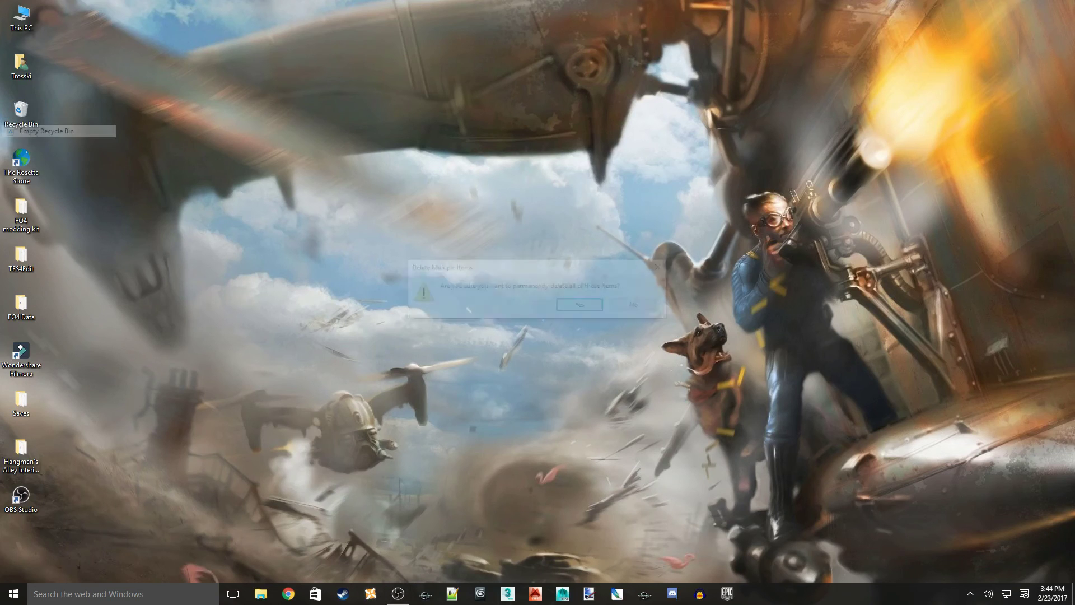
pyautogui.press('Return')
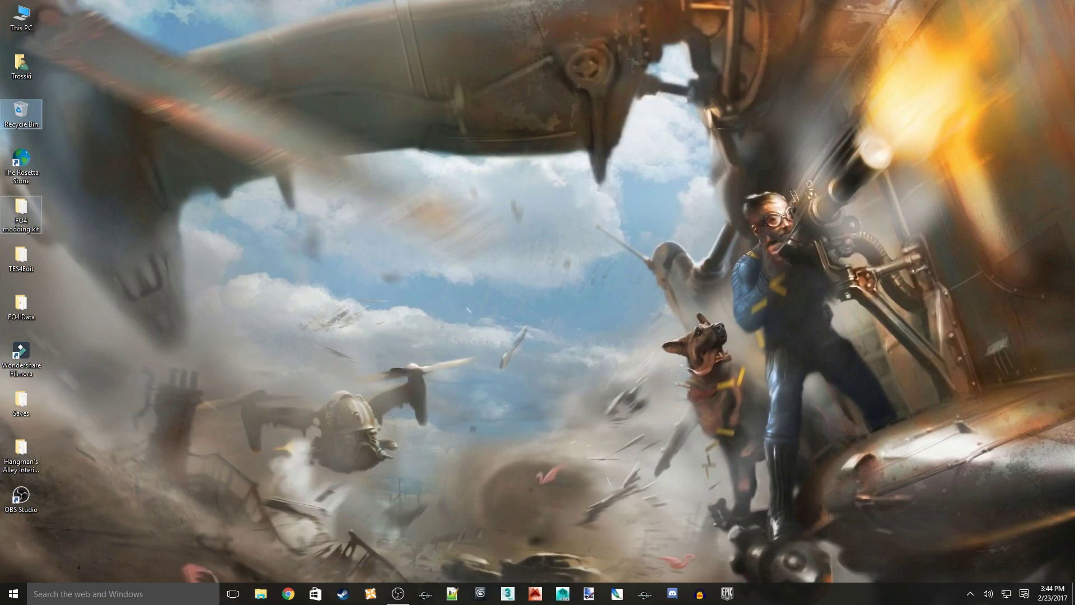
# Open the FO4 modding kit folder on the desktop and launch FO4Edit from it
pyautogui.doubleClick(22, 214)
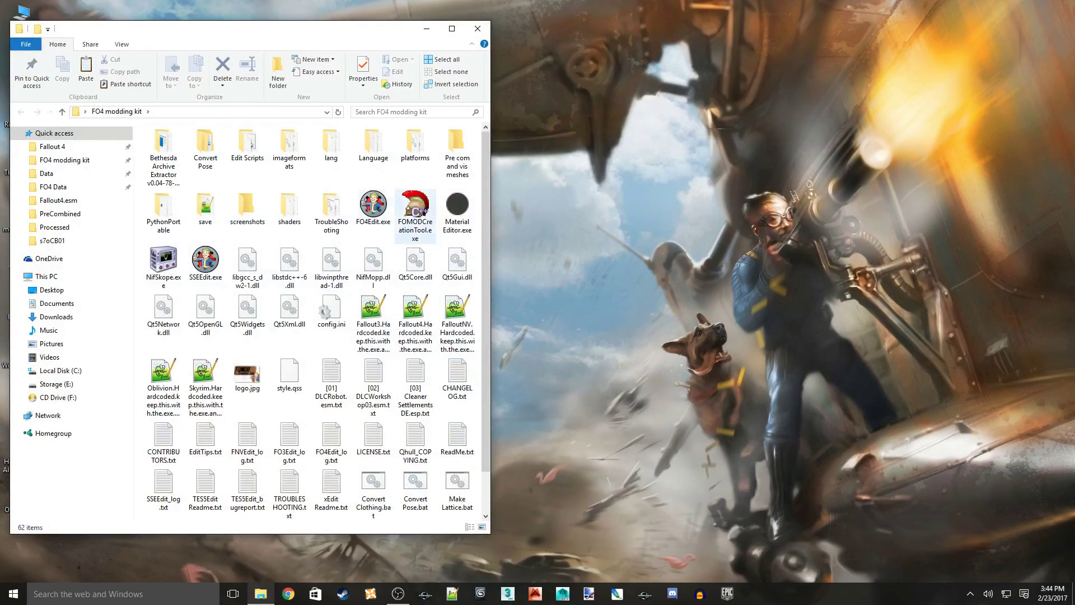
pyautogui.click(373, 206)
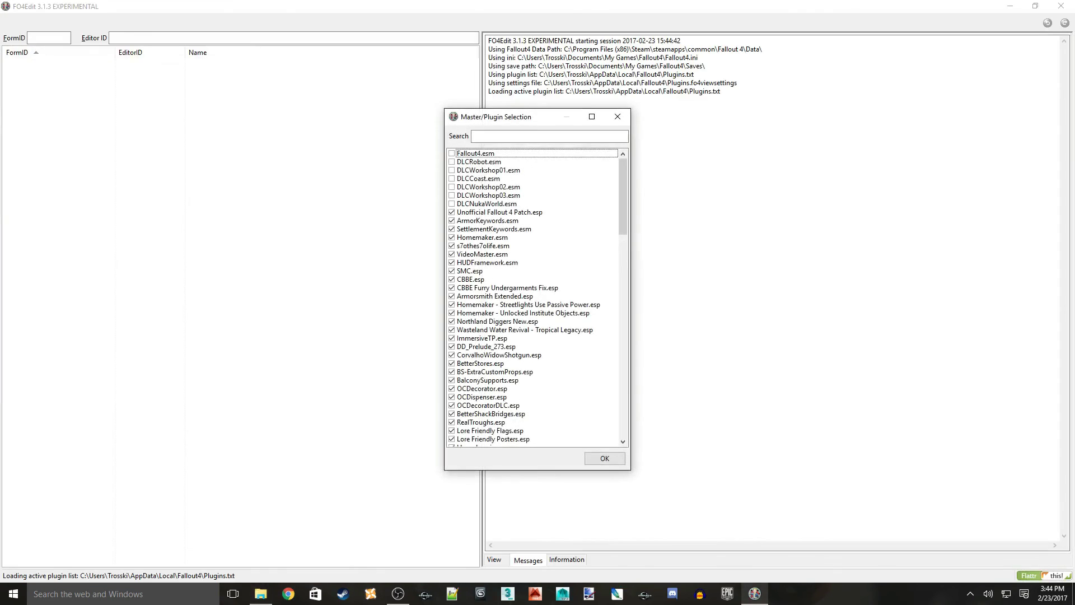
# Deselect all plugins in the master/plugin selection and try to load only Cleaner Settlements DE AV PLUS.esp
pyautogui.rightClick(564, 259)
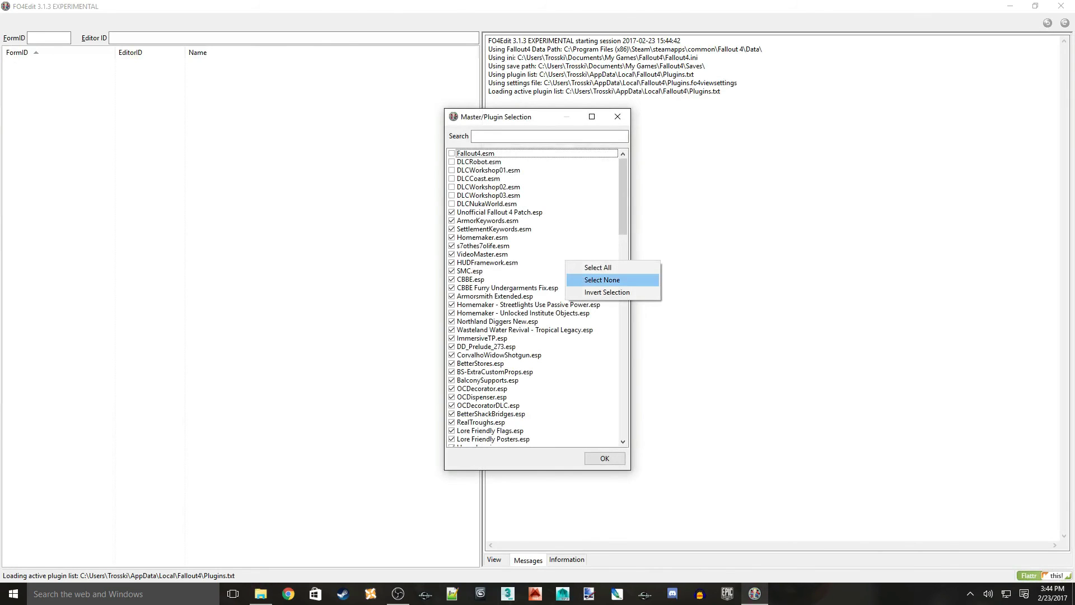
pyautogui.click(588, 280)
pyautogui.scroll(-5, 535, 297)
pyautogui.scroll(-8, 537, 296)
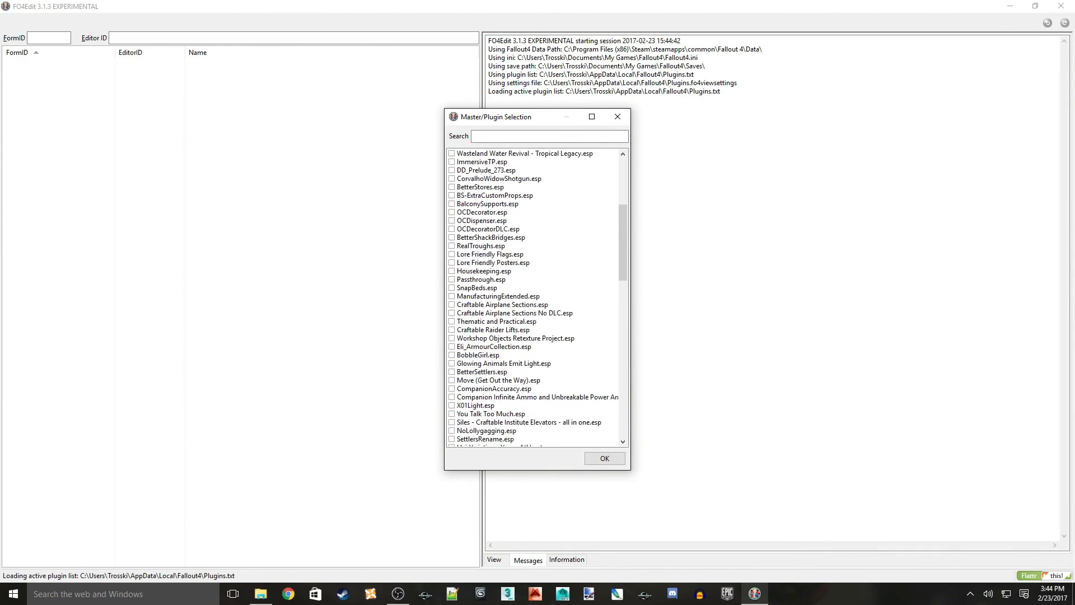
pyautogui.scroll(-10, 537, 297)
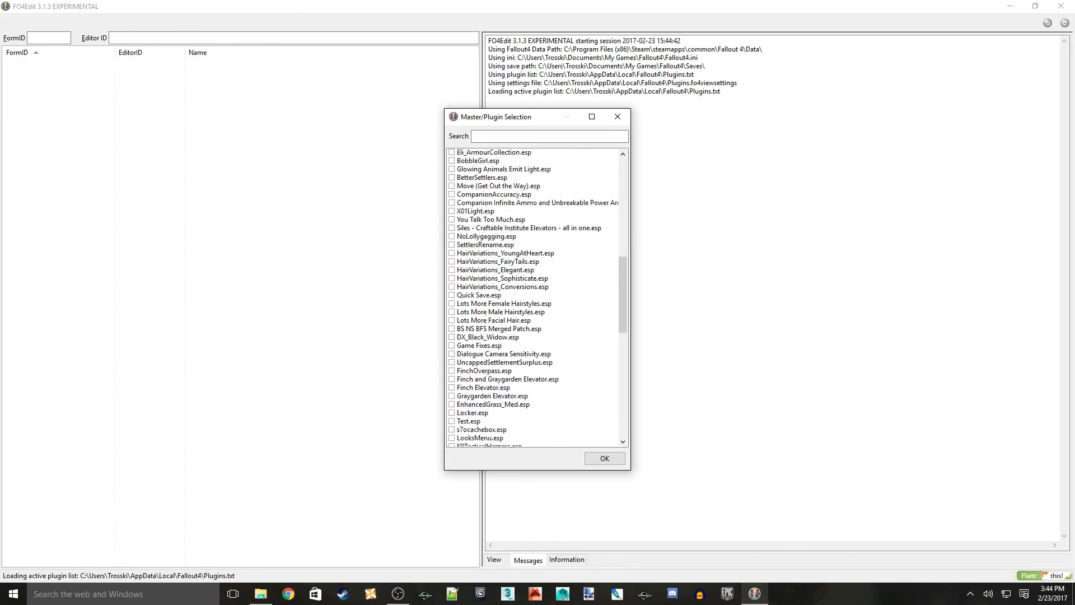
pyautogui.scroll(-6, 537, 297)
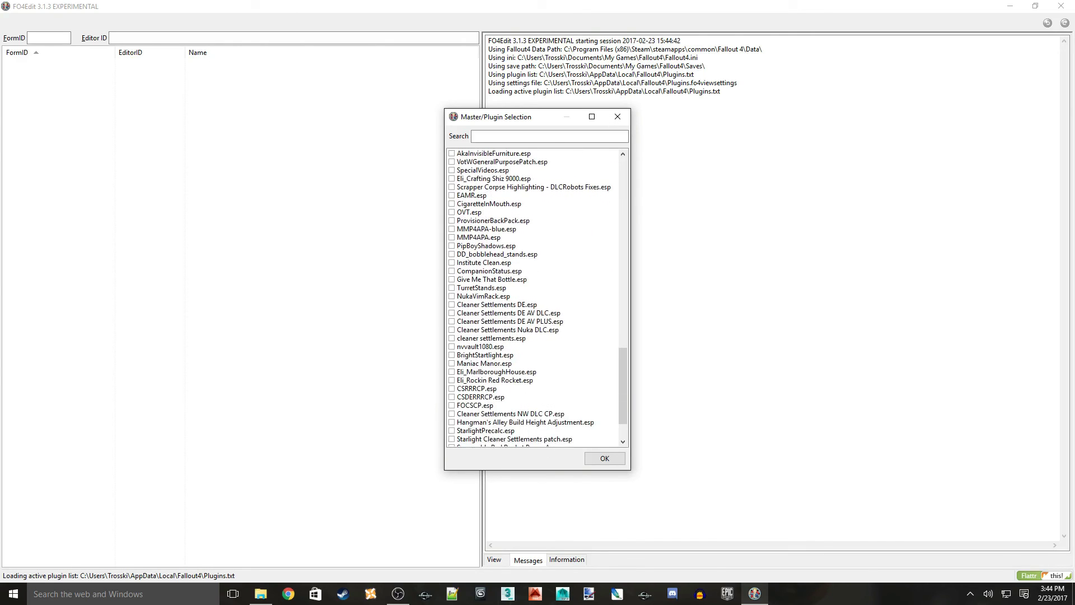
pyautogui.doubleClick(509, 322)
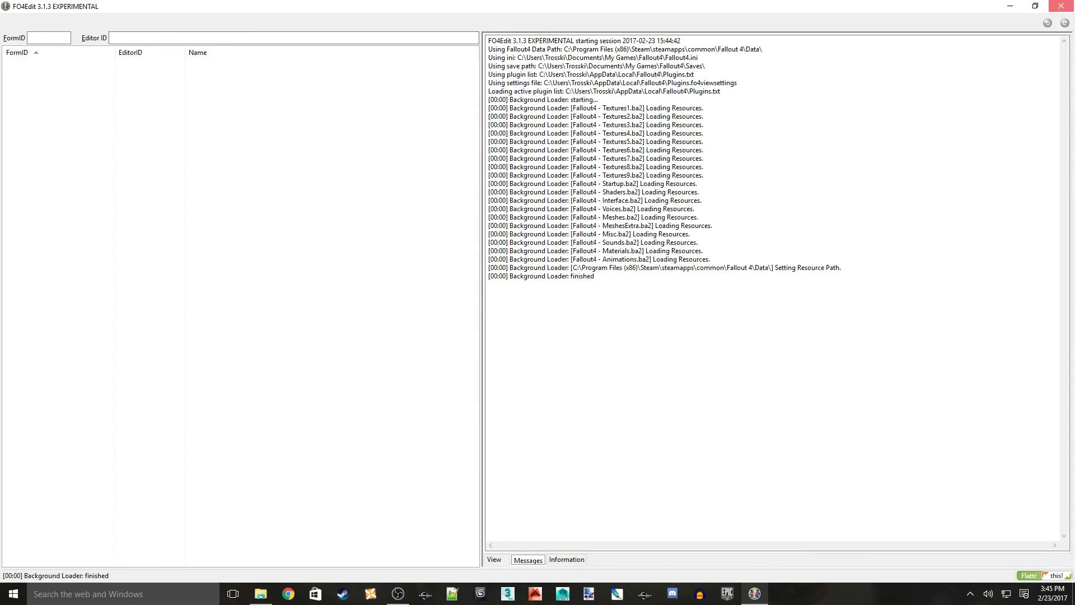
# Close the current FO4Edit session and launch FO4Edit again
pyautogui.click(1061, 6)
pyautogui.press('Return')
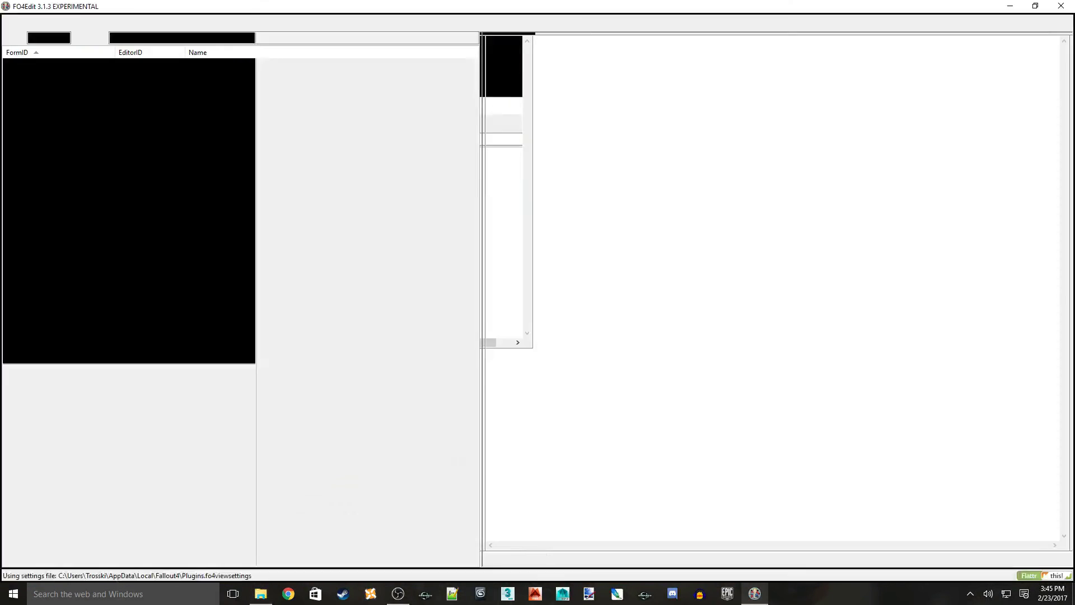